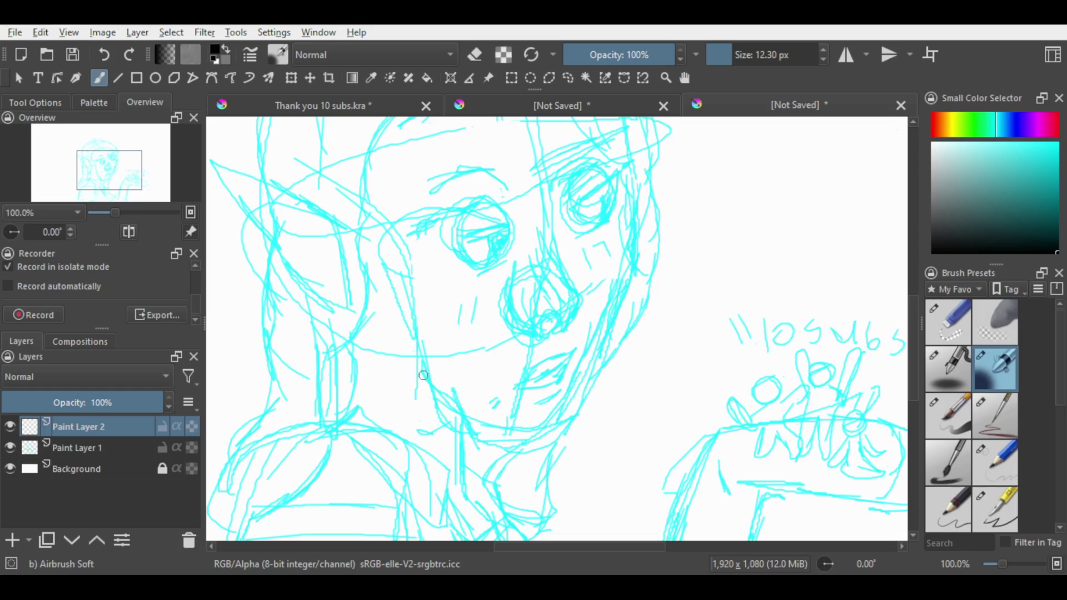
mouse_move(424, 375)
left_mouse_down()
mouse_move(435, 402)
mouse_move(450, 407)
mouse_move(557, 389)
left_mouse_up()
key("ctrl+z")
mouse_move(418, 364)
left_mouse_down()
mouse_move(438, 403)
mouse_move(534, 427)
mouse_move(561, 412)
mouse_move(620, 275)
mouse_move(625, 178)
mouse_move(640, 246)
mouse_move(613, 341)
left_mouse_up()
key("ctrl+z")
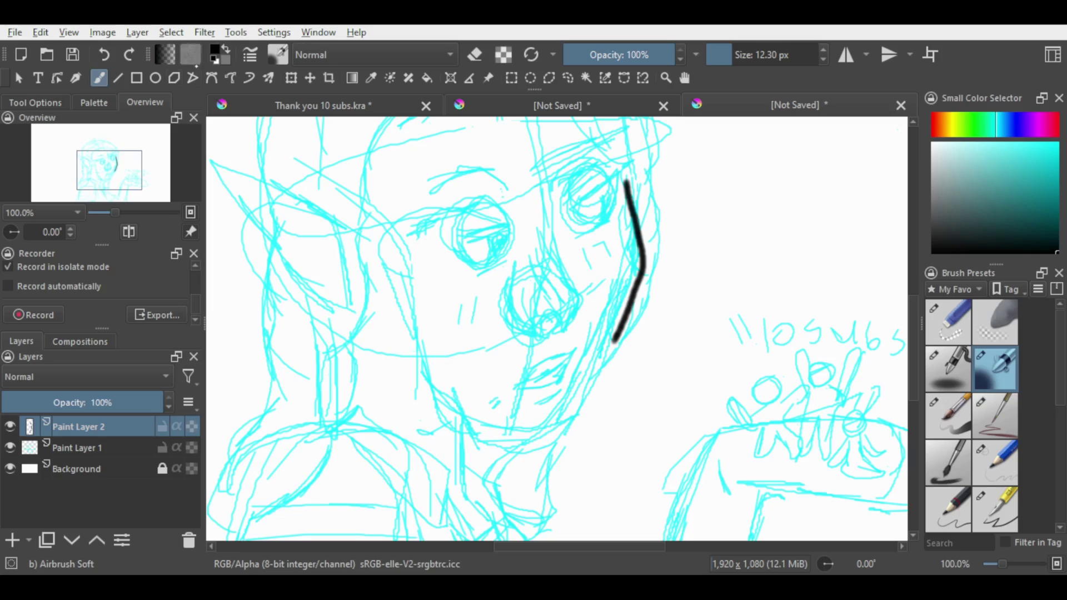
key("ctrl+z")
- Set the brush size to 7.52 px and try a black stroke down the far side of the face
left_click_drag(731, 55, 728, 55)
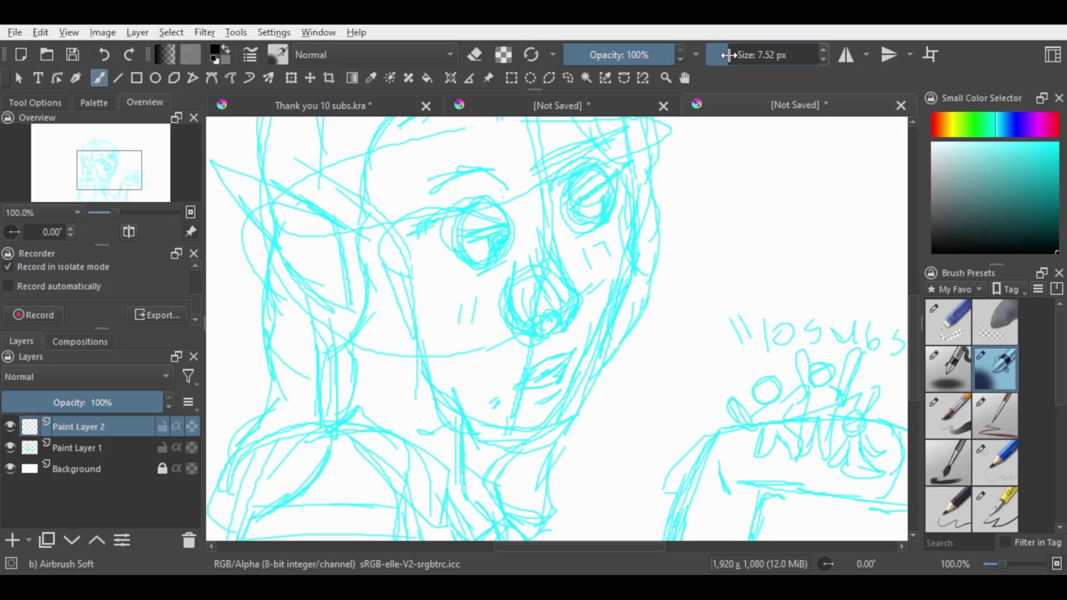
mouse_move(629, 179)
left_mouse_down()
mouse_move(631, 265)
mouse_move(609, 336)
mouse_move(561, 421)
left_mouse_up()
key("ctrl+z")
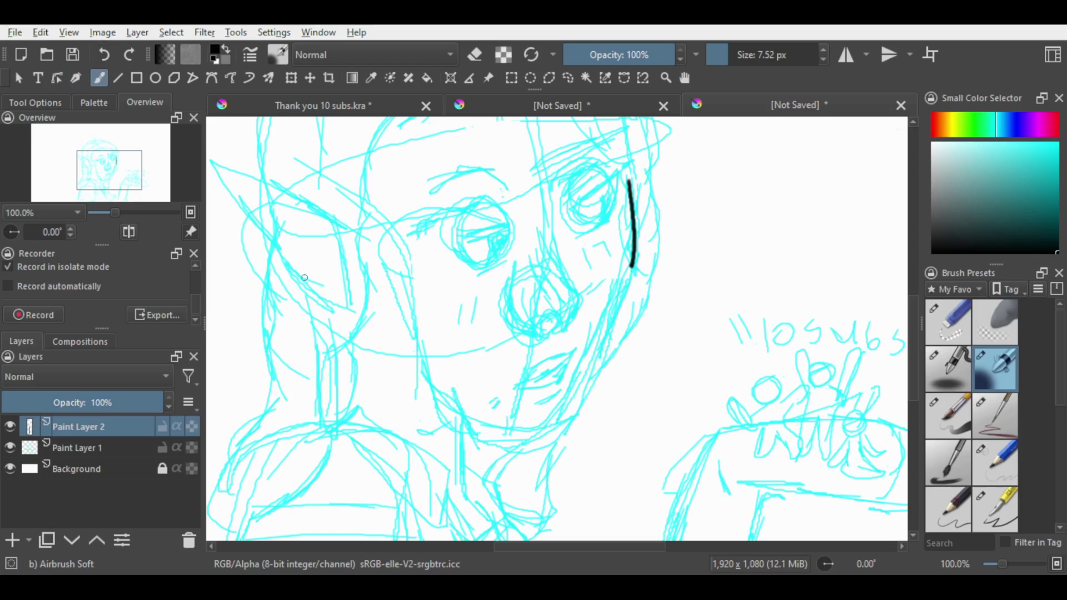
key("ctrl+z")
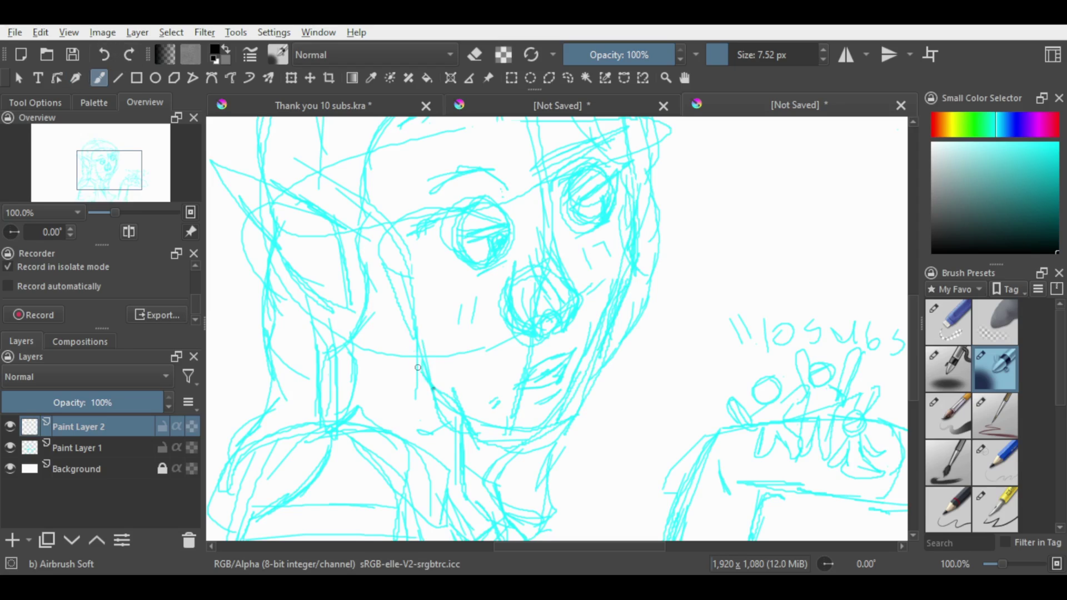
mouse_move(418, 367)
left_mouse_down()
mouse_move(441, 398)
mouse_move(529, 418)
left_mouse_up()
key("ctrl+z")
mouse_move(423, 371)
left_mouse_down()
mouse_move(442, 404)
mouse_move(507, 418)
mouse_move(555, 410)
mouse_move(557, 398)
left_mouse_up()
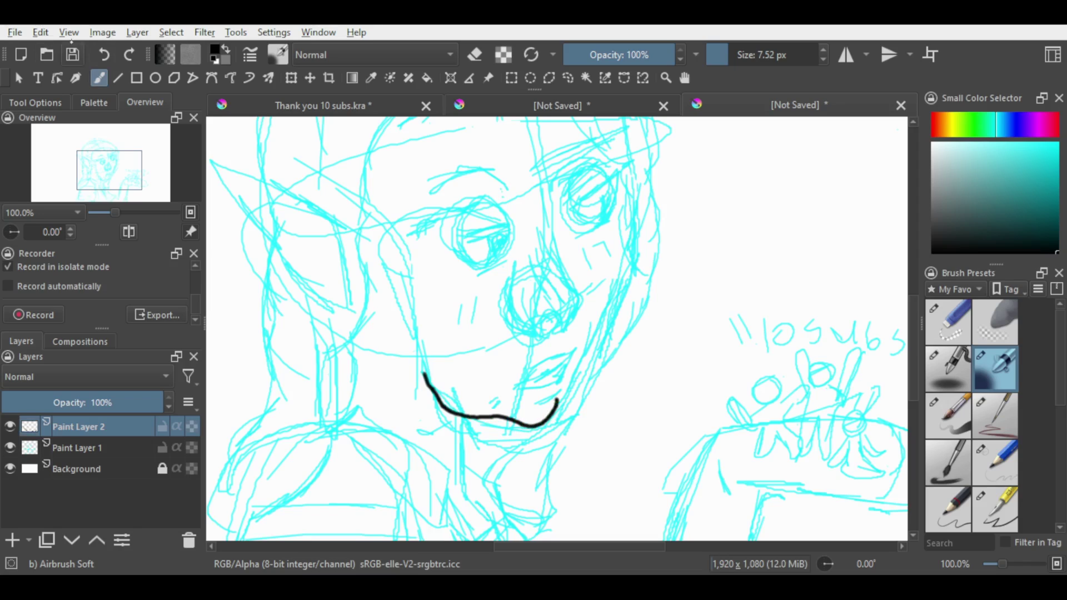
key("ctrl+z")
mouse_move(471, 419)
left_mouse_down()
mouse_move(547, 418)
mouse_move(562, 394)
left_mouse_up()
key("ctrl+z")
scroll(611, 434, "up", 1)
scroll(611, 434, "up", 2)
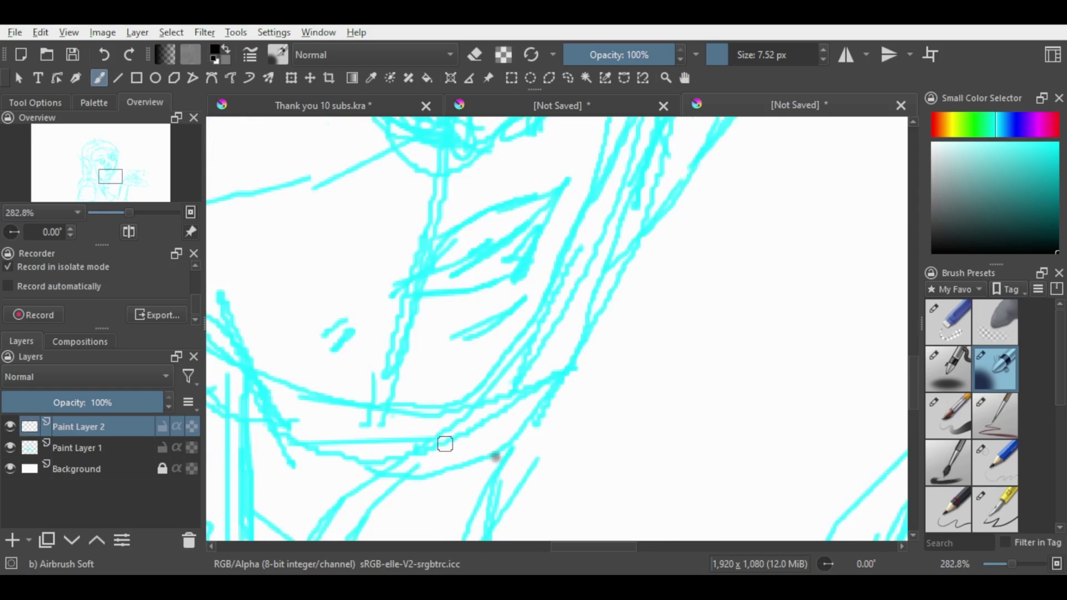
mouse_move(533, 315)
left_mouse_down()
mouse_move(480, 400)
mouse_move(364, 424)
left_mouse_up()
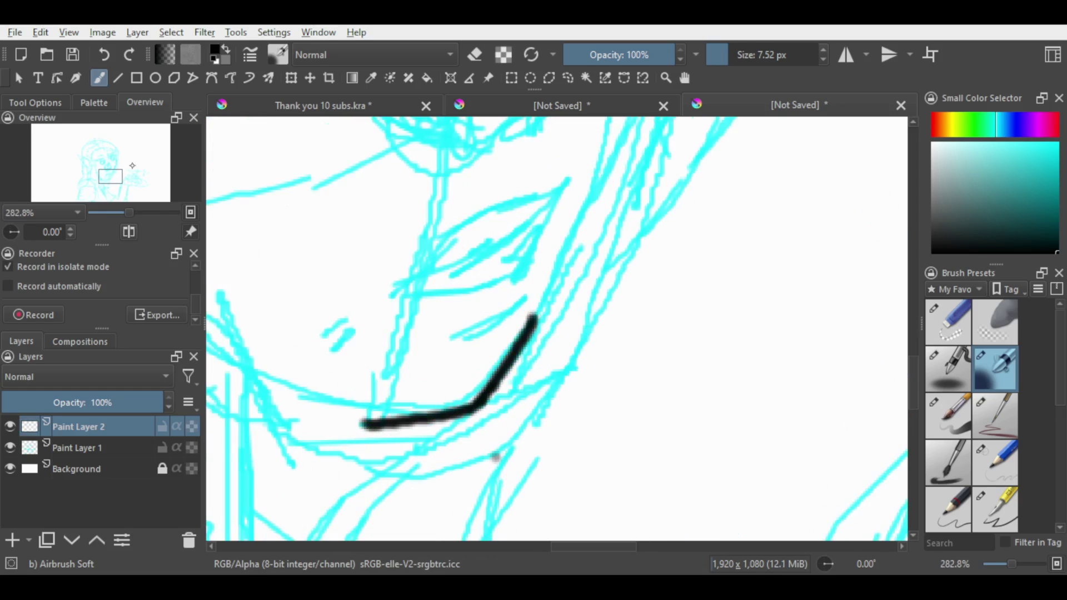
key("ctrl+z")
mouse_move(309, 398)
left_mouse_down()
mouse_move(433, 407)
mouse_move(467, 396)
mouse_move(532, 337)
left_mouse_up()
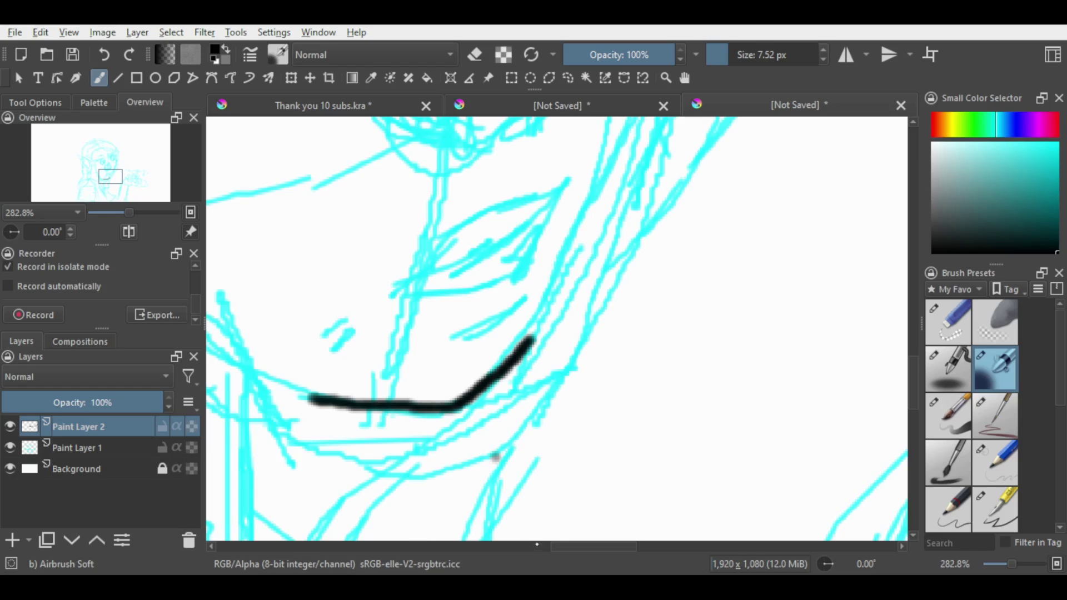
scroll(496, 457, "left", 4)
mouse_move(381, 293)
left_mouse_down()
mouse_move(406, 341)
mouse_move(522, 398)
mouse_move(556, 410)
mouse_move(524, 399)
mouse_move(556, 409)
mouse_move(546, 407)
mouse_move(611, 405)
left_mouse_up()
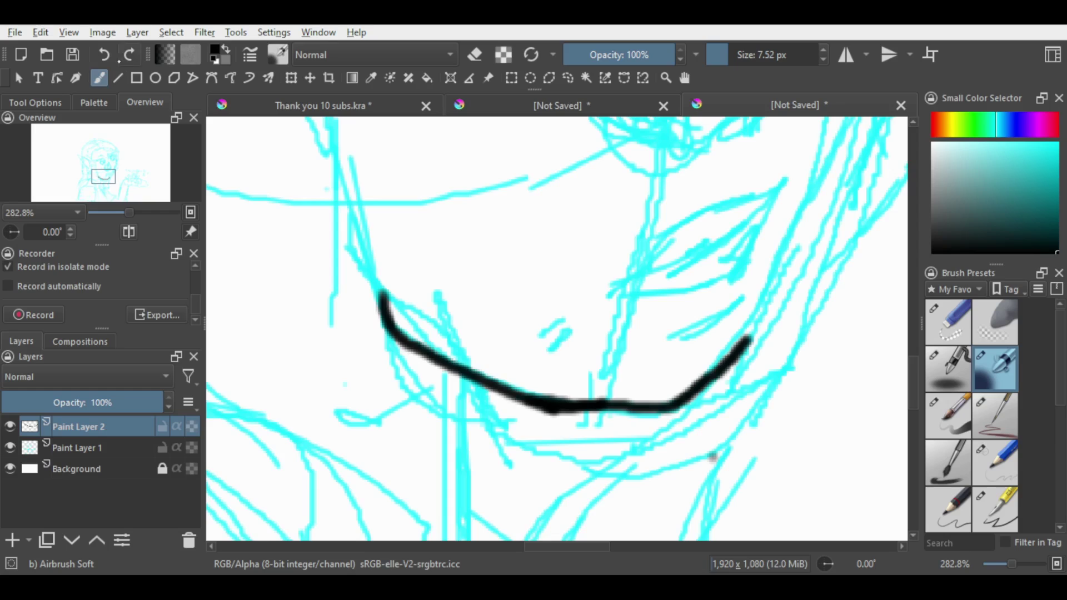
left_click(105, 55)
left_click_drag(535, 396, 428, 341)
left_click(104, 55)
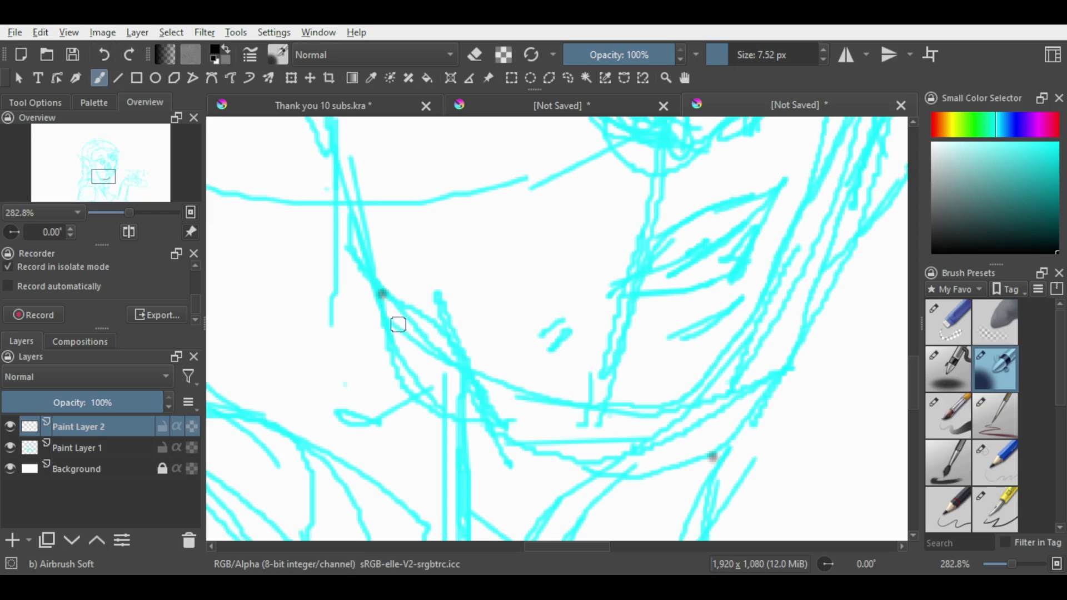
- Ink the chin curve in black and continue it up the far cheek, redoing the cheek stroke so that the lines meet
mouse_move(379, 294)
left_mouse_down()
mouse_move(386, 322)
mouse_move(494, 378)
mouse_move(620, 409)
mouse_move(674, 402)
mouse_move(756, 317)
mouse_move(767, 429)
mouse_move(756, 451)
left_mouse_up()
scroll(713, 457, "up", 3)
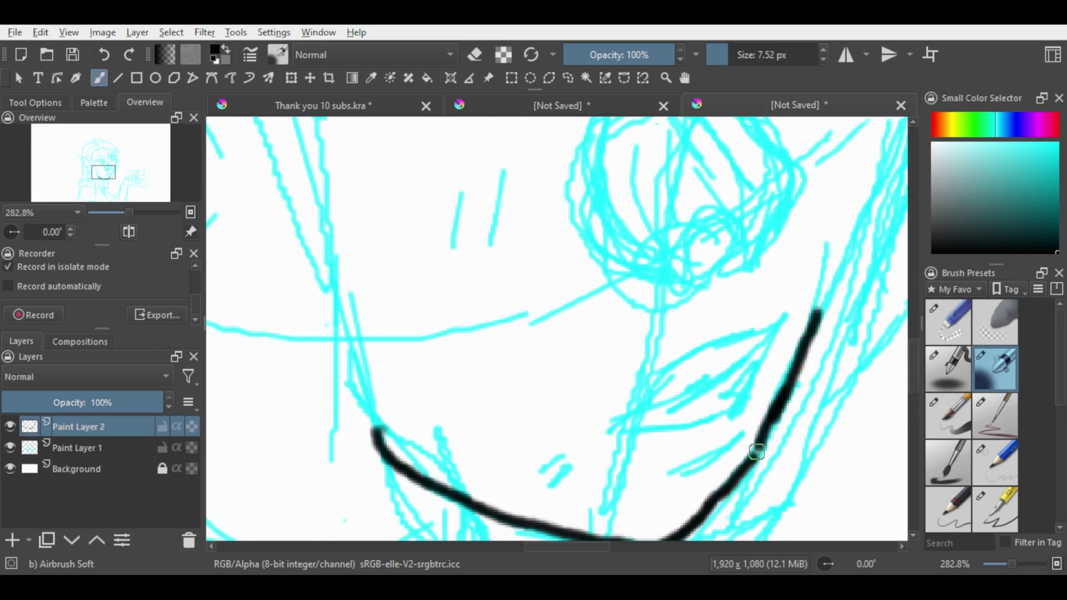
key("ctrl+z")
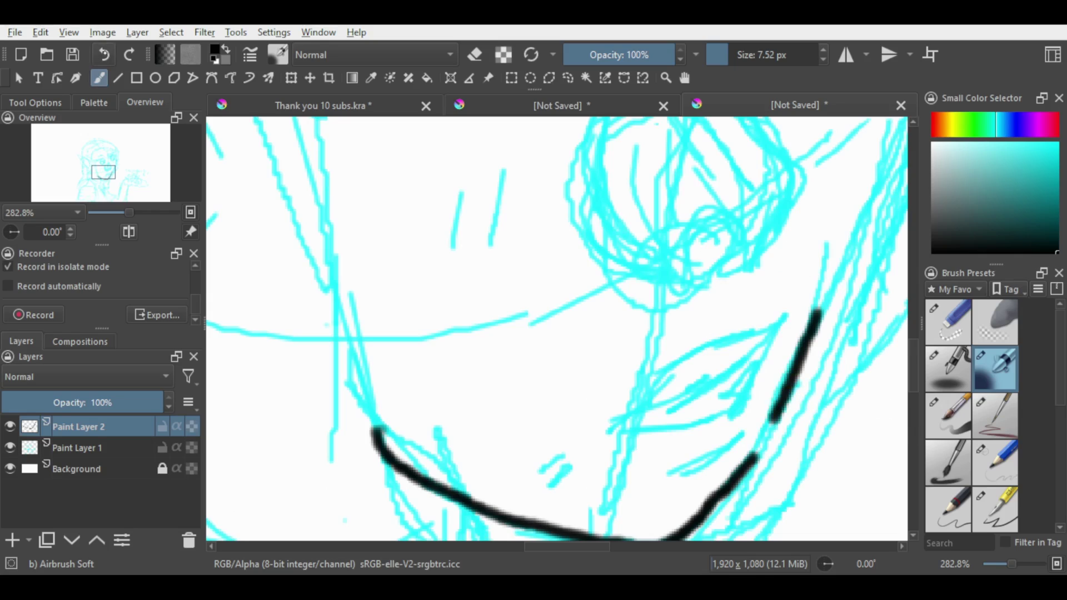
key("ctrl+shift+z")
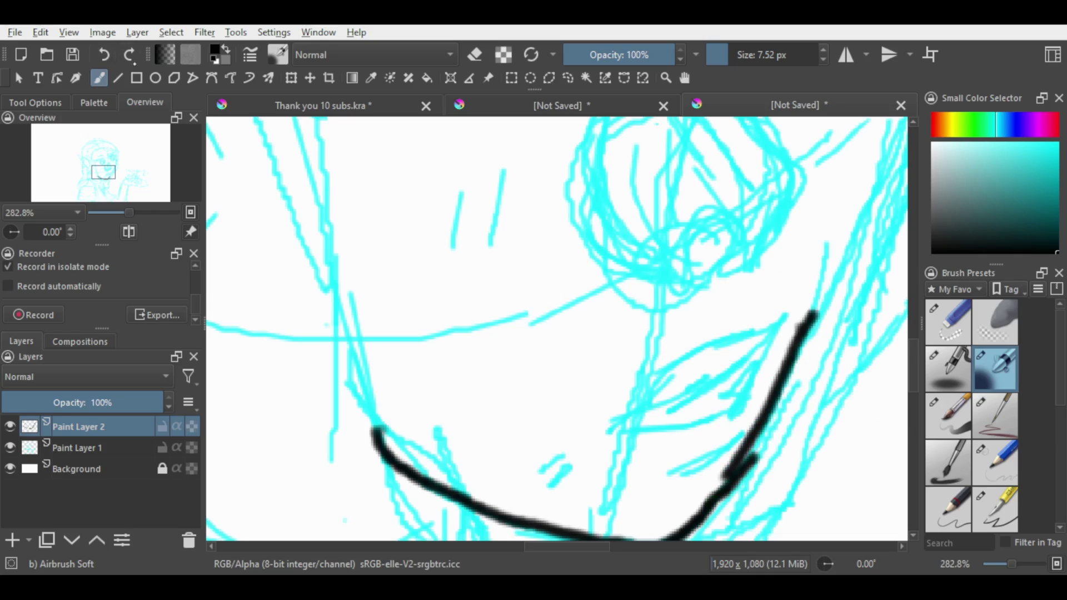
key("ctrl+z")
left_click_drag(802, 329, 756, 498)
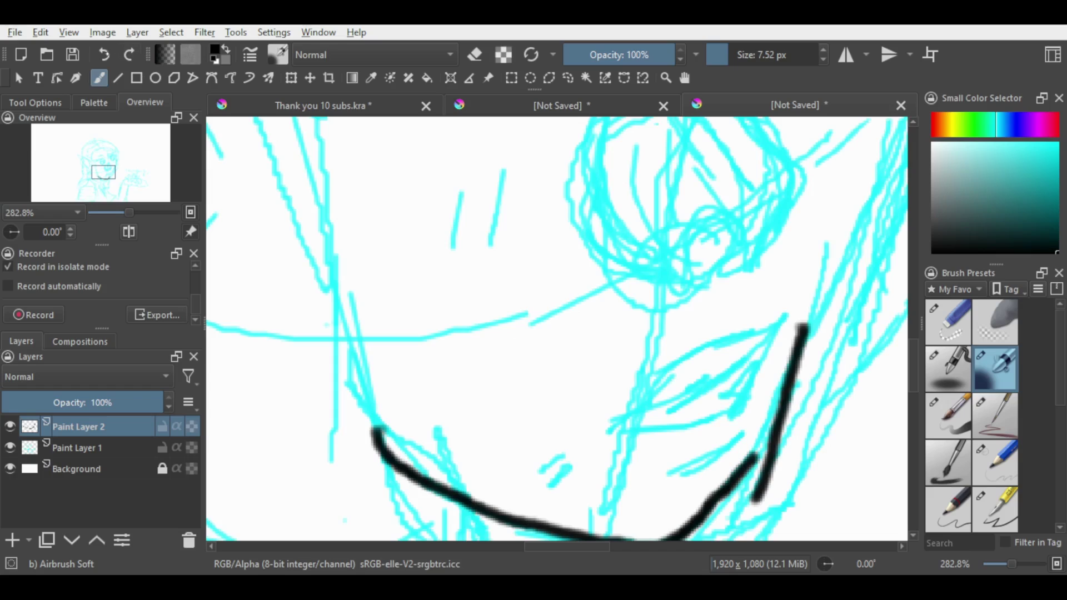
key("ctrl+z")
left_click_drag(806, 325, 745, 447)
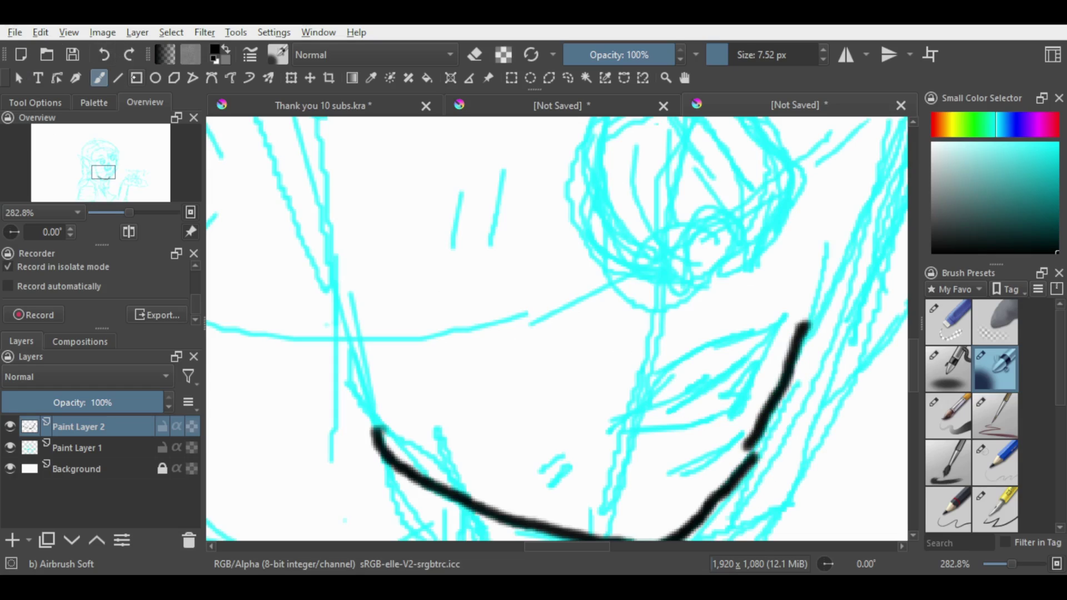
key("ctrl+z")
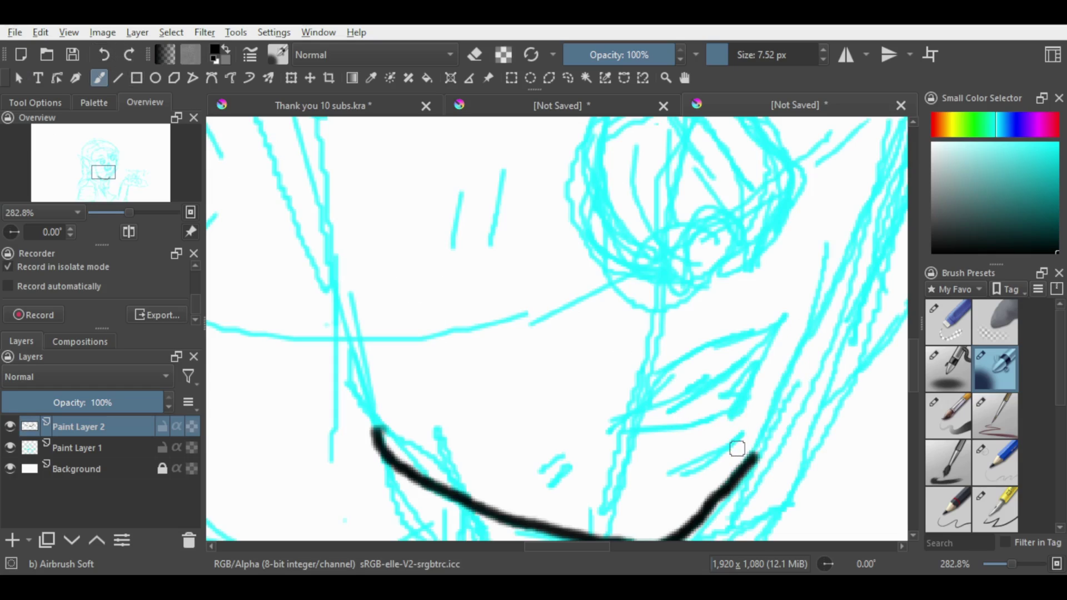
mouse_move(753, 457)
left_mouse_down()
mouse_move(785, 411)
mouse_move(797, 355)
left_mouse_up()
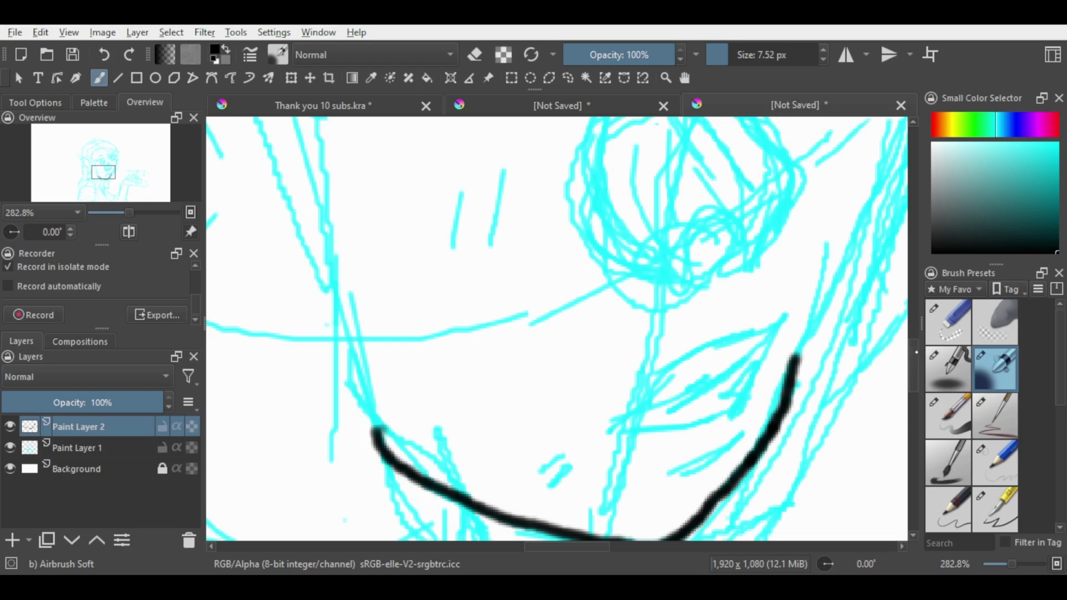
- Extend the far cheek line upward and ink the near side of the jaw down to the chin curve
mouse_move(913, 377)
left_mouse_down()
mouse_move(919, 346)
mouse_move(913, 371)
left_mouse_up()
left_click_drag(793, 414, 848, 316)
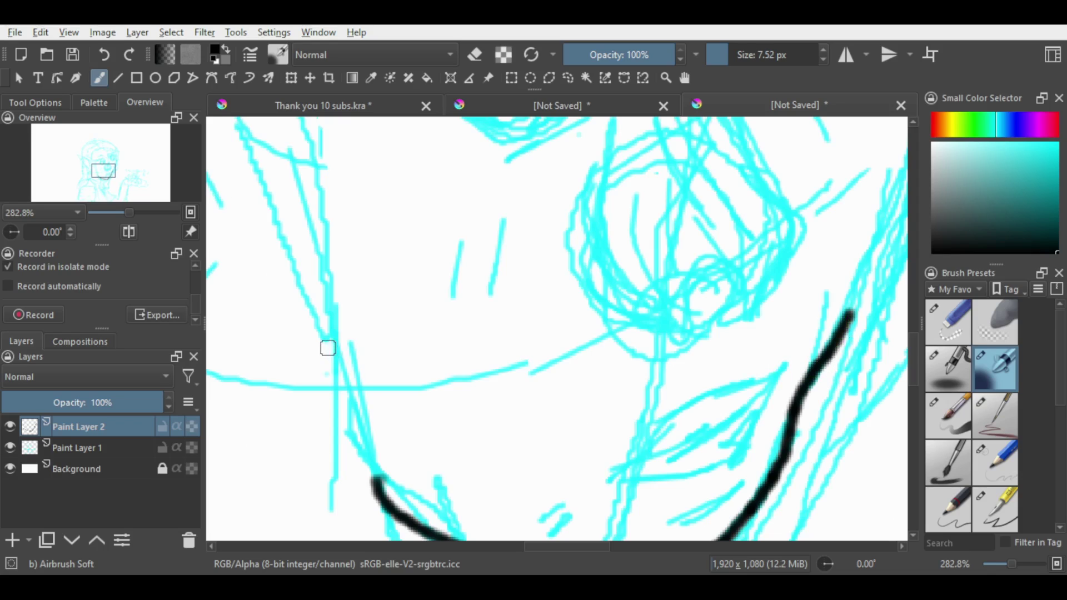
left_click_drag(326, 348, 398, 511)
key("ctrl+z")
left_click_drag(310, 310, 389, 502)
key("1")
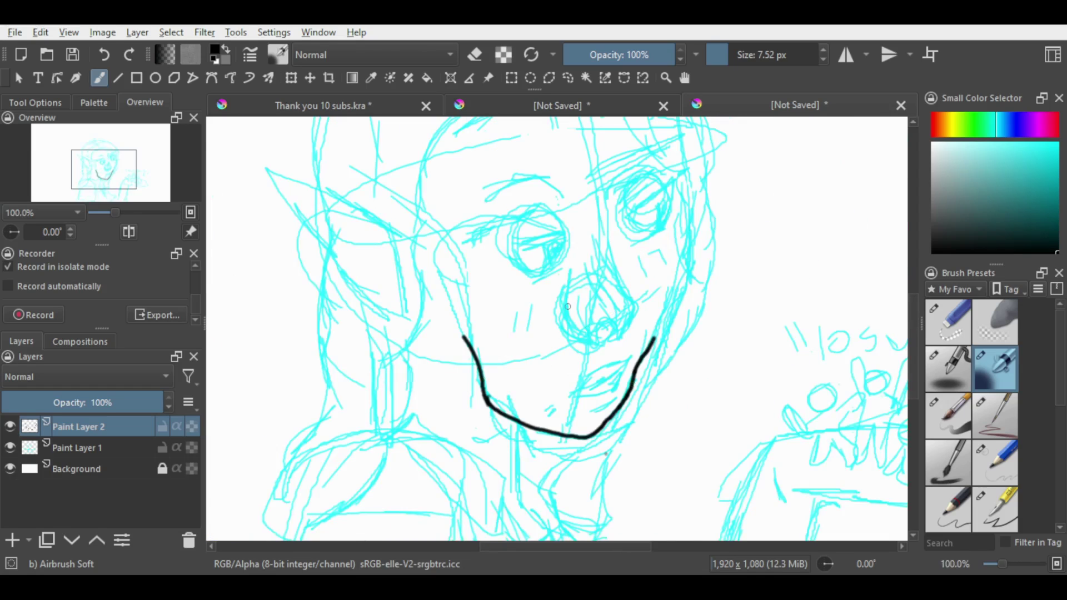
- Undo the inked jaw and cheek lines, including the new trial strokes along the far cheek
left_click(103, 55)
left_click(104, 54)
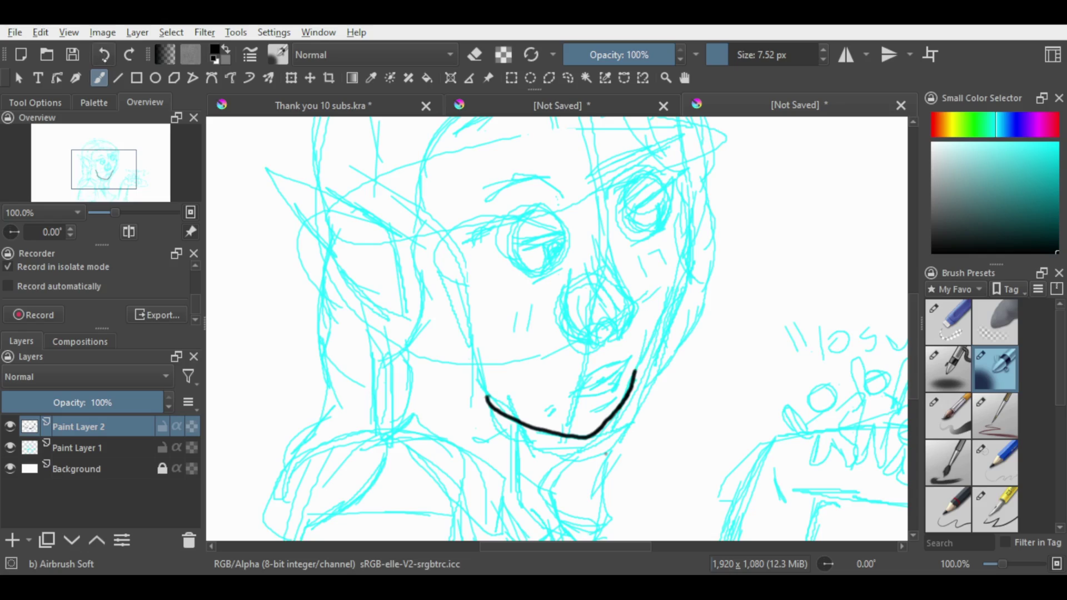
left_click(103, 55)
left_click_drag(665, 304, 621, 411)
key("ctrl+z")
left_click_drag(677, 282, 621, 389)
right_click(621, 389)
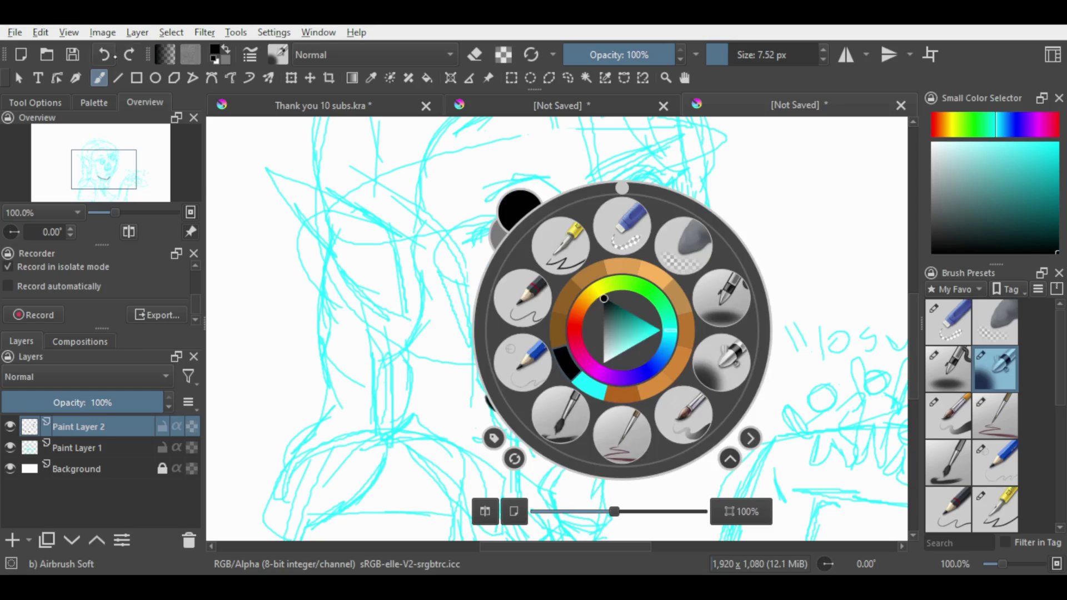
left_click(104, 55)
left_click(280, 201)
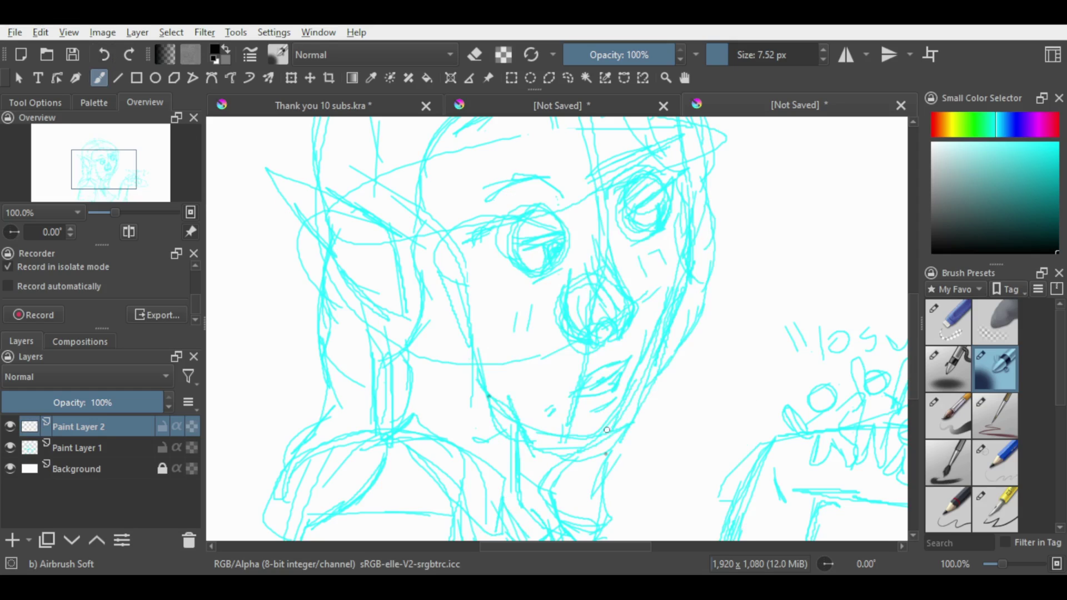
- Ink the face outline in black from the near jaw around the chin, up the far cheek and temple, and over the forehead
mouse_move(488, 396)
left_mouse_down()
mouse_move(623, 408)
mouse_move(614, 371)
mouse_move(664, 242)
mouse_move(677, 156)
left_mouse_up()
scroll(702, 406, "up", 1)
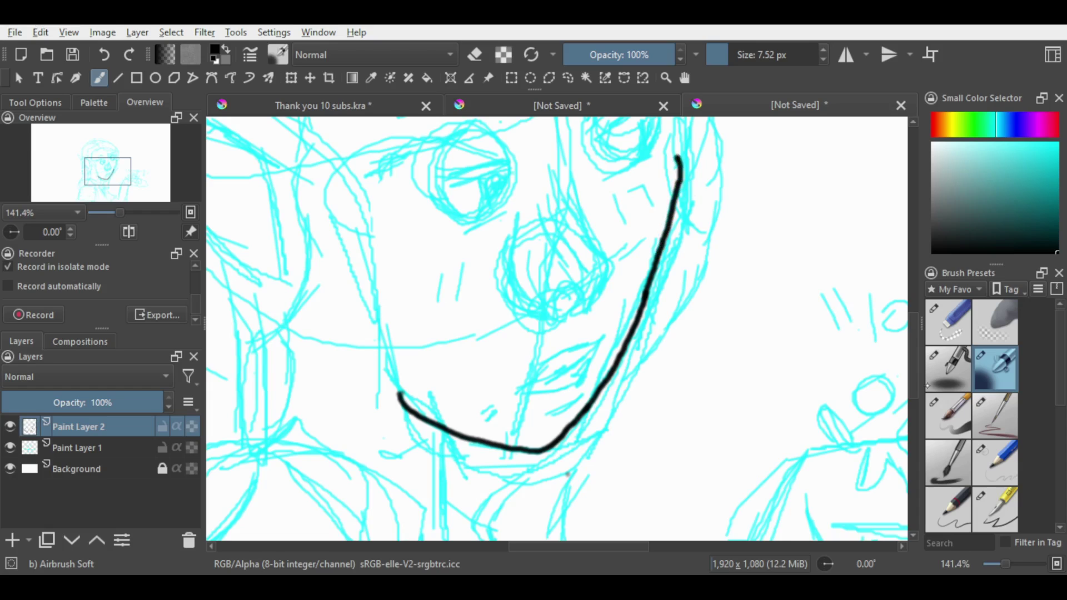
scroll(672, 233, "up", 5)
left_click_drag(668, 197, 682, 289)
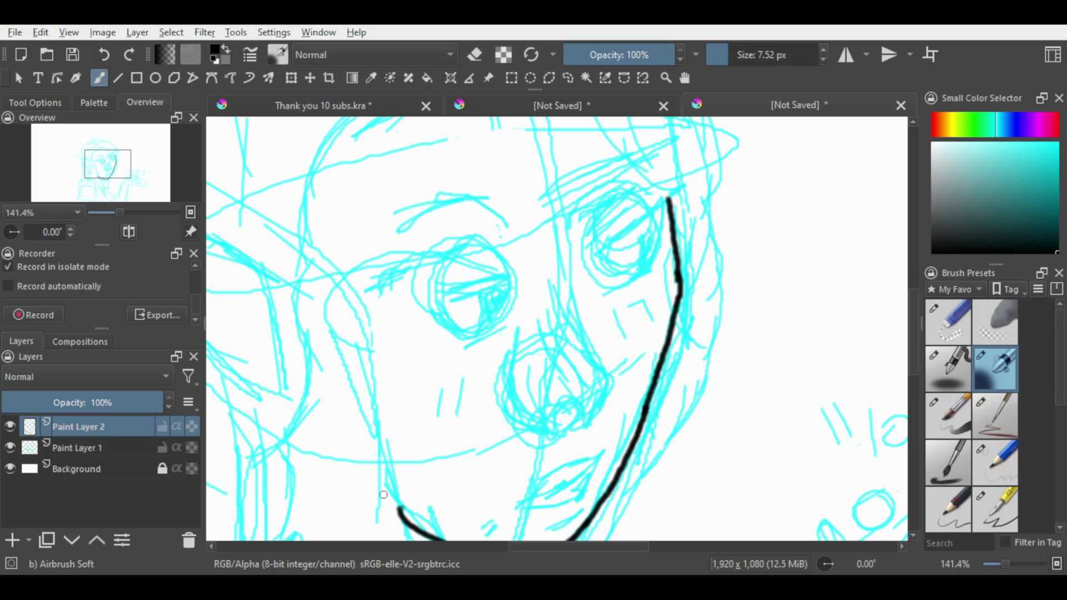
left_click_drag(383, 495, 402, 516)
scroll(409, 280, "up", 4)
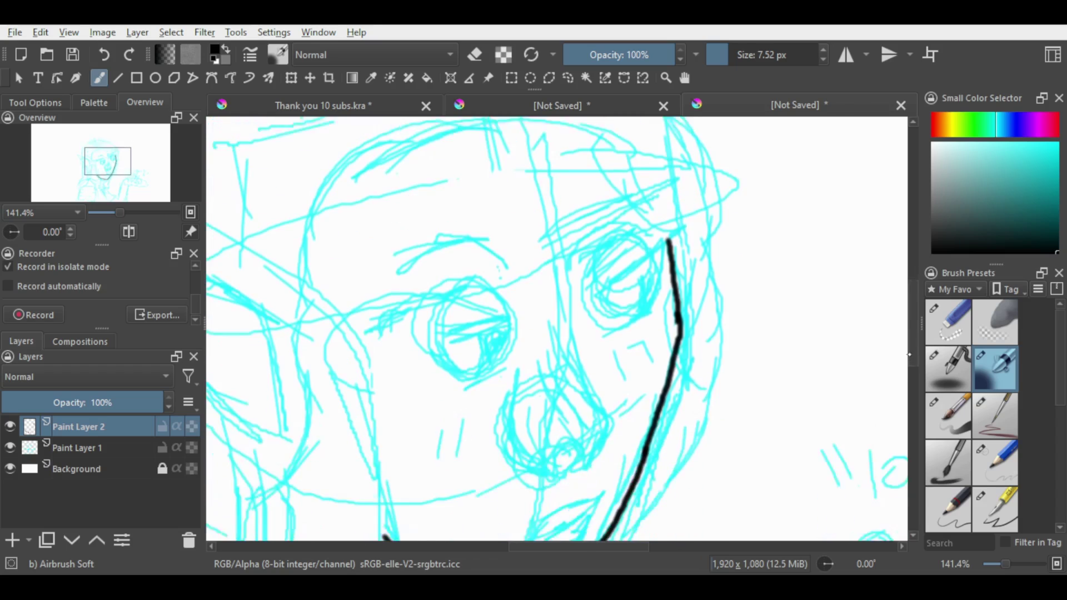
mouse_move(306, 325)
left_mouse_down()
mouse_move(388, 202)
mouse_move(602, 210)
mouse_move(669, 294)
left_mouse_up()
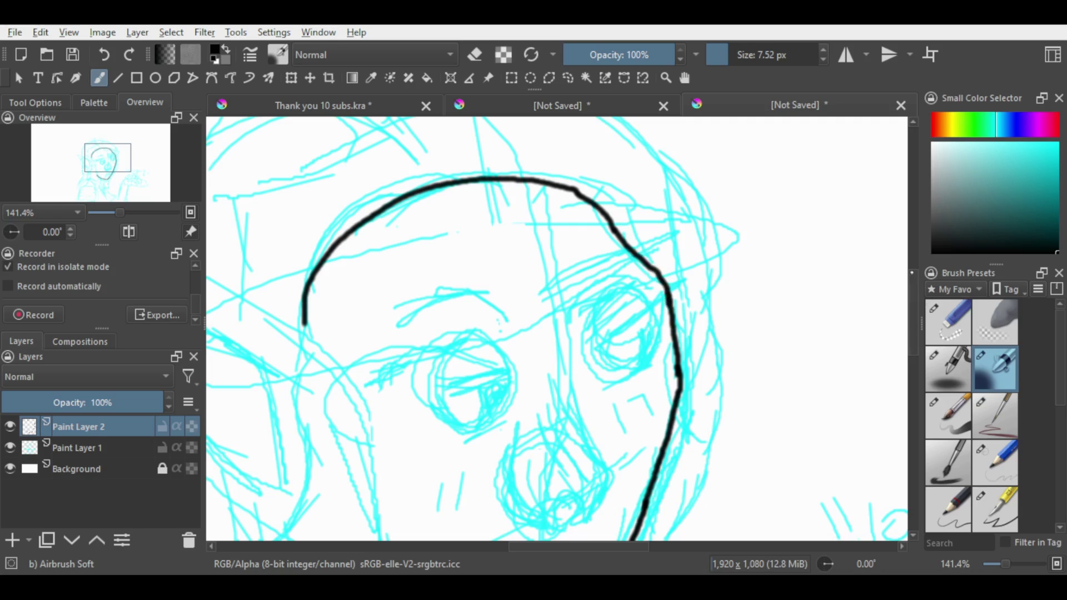
- Ink the long lower and upper edges of the pointed ear in black, meeting at its tip
scroll(912, 293, "down", 7)
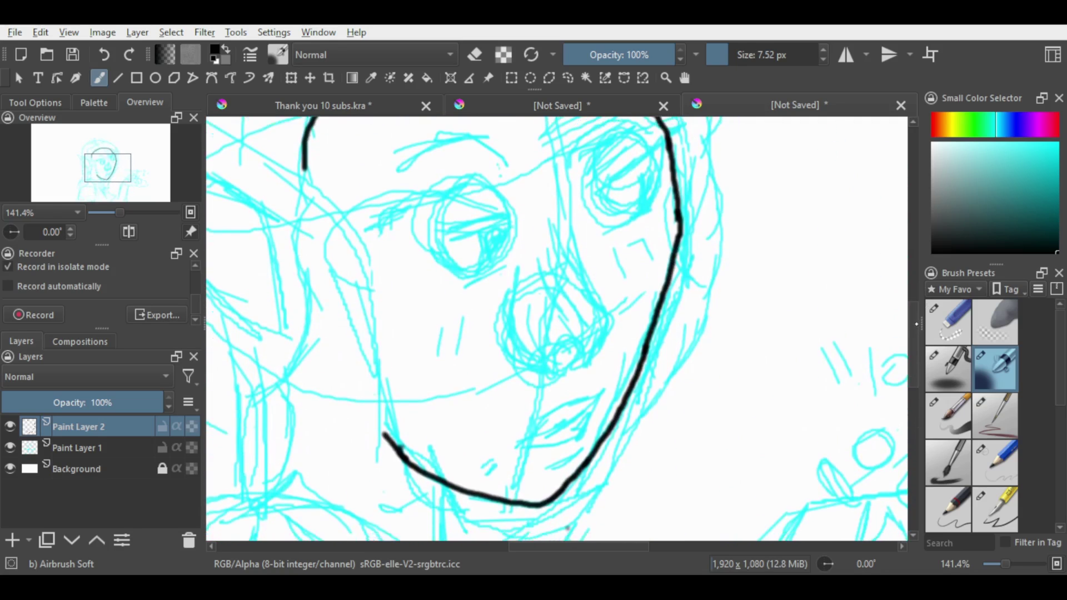
scroll(911, 327, "up", 1)
scroll(613, 543, "right", 5)
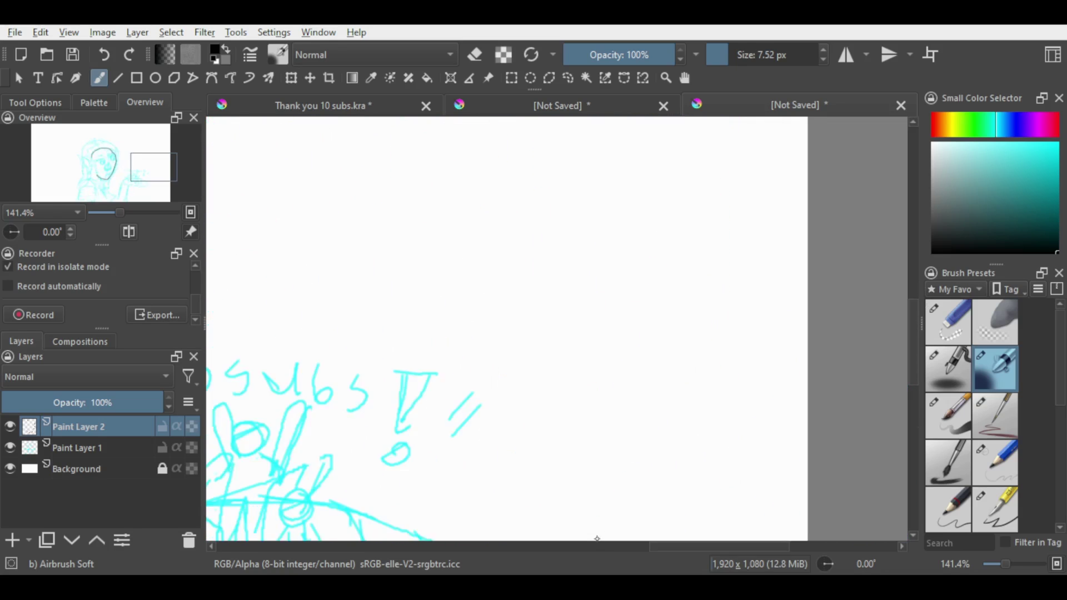
left_click_drag(630, 547, 533, 546)
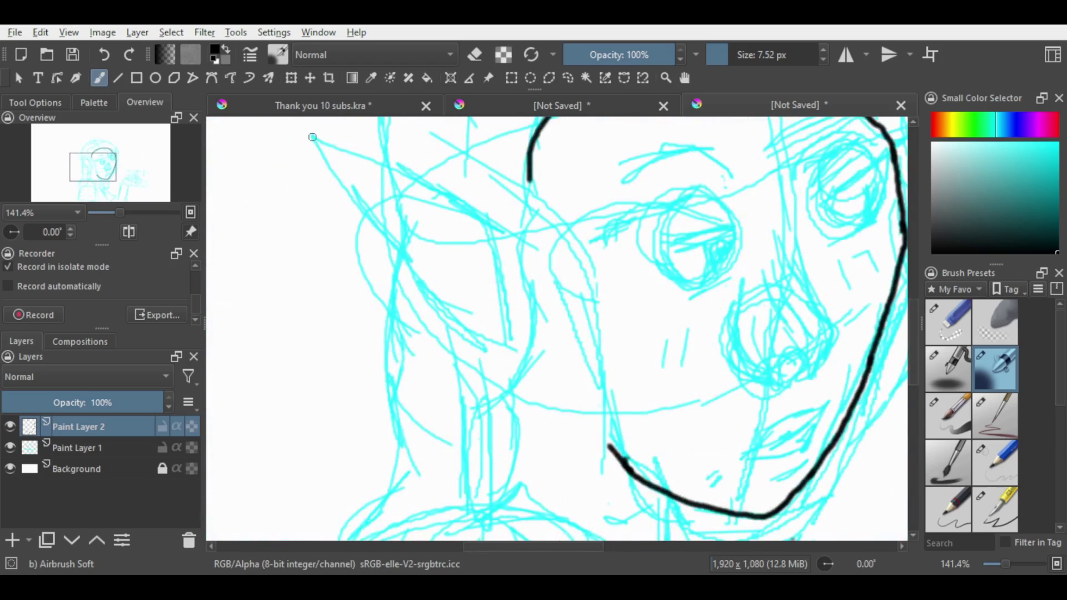
left_click_drag(310, 137, 454, 336)
right_click(465, 331)
left_click(281, 167)
left_click_drag(315, 139, 535, 248)
key("ctrl+z")
left_click_drag(306, 135, 526, 244)
left_click_drag(447, 328, 470, 349)
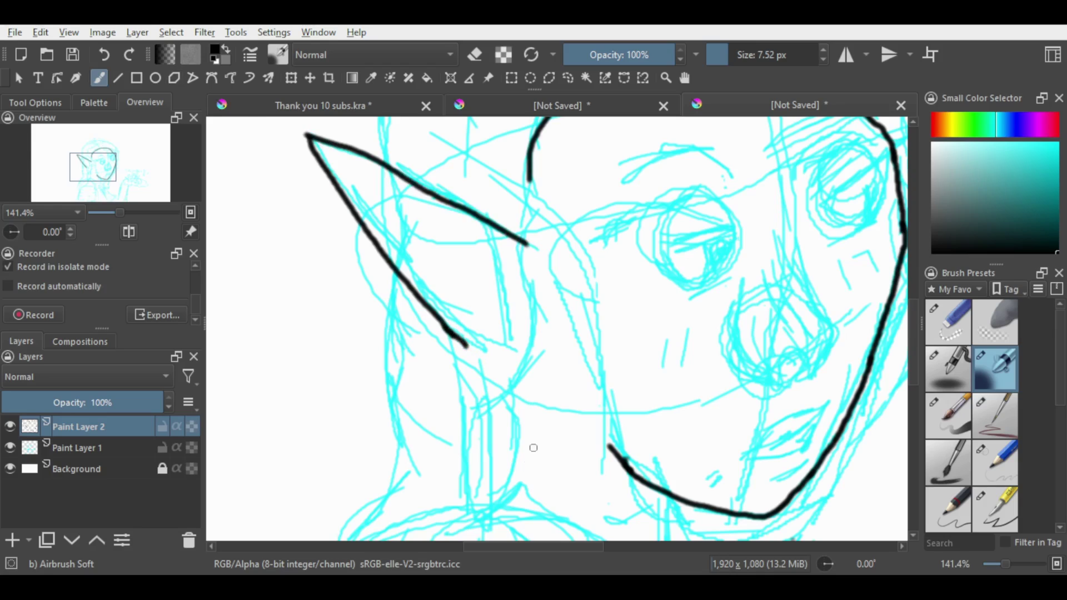
- Ink short neck lines behind and below the jaw, and extend the ear's lower edge toward the face
left_click_drag(506, 399, 494, 494)
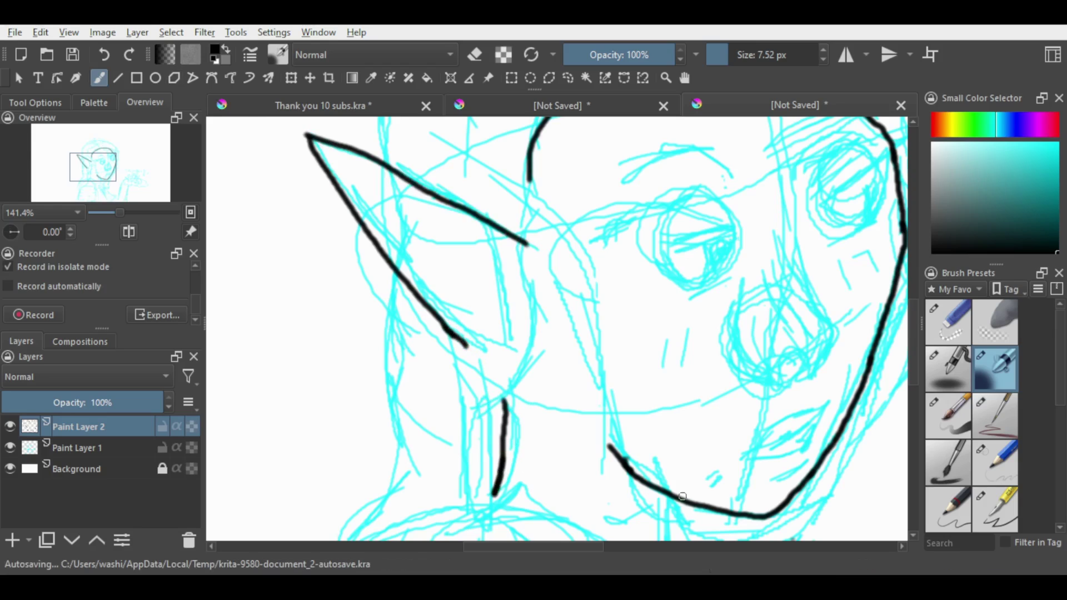
mouse_move(646, 488)
left_mouse_down()
mouse_move(649, 524)
mouse_move(643, 500)
left_mouse_up()
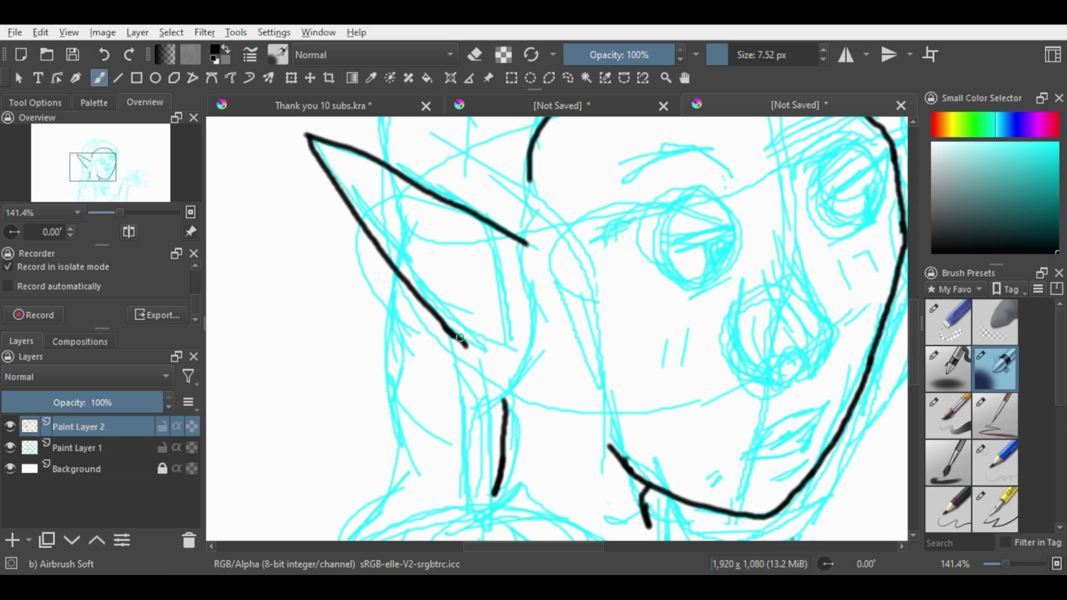
left_click_drag(455, 333, 505, 363)
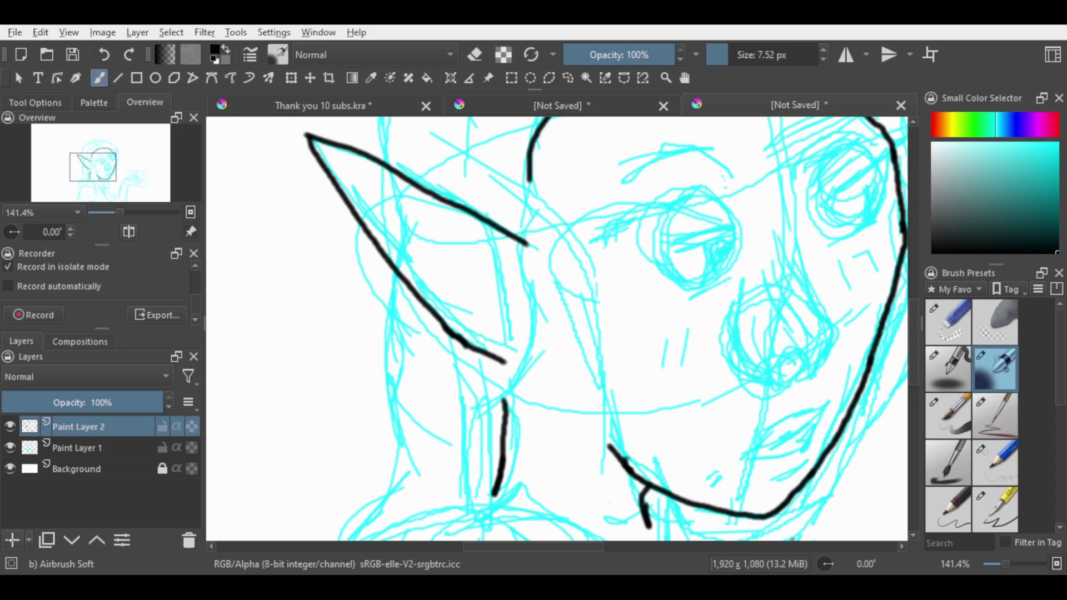
- Add a new paint layer and ink the outer and inner edges of the hair lock hanging below the ear in black
left_click(12, 540)
mouse_move(401, 279)
left_mouse_down()
mouse_move(393, 323)
mouse_move(414, 458)
mouse_move(367, 524)
left_mouse_up()
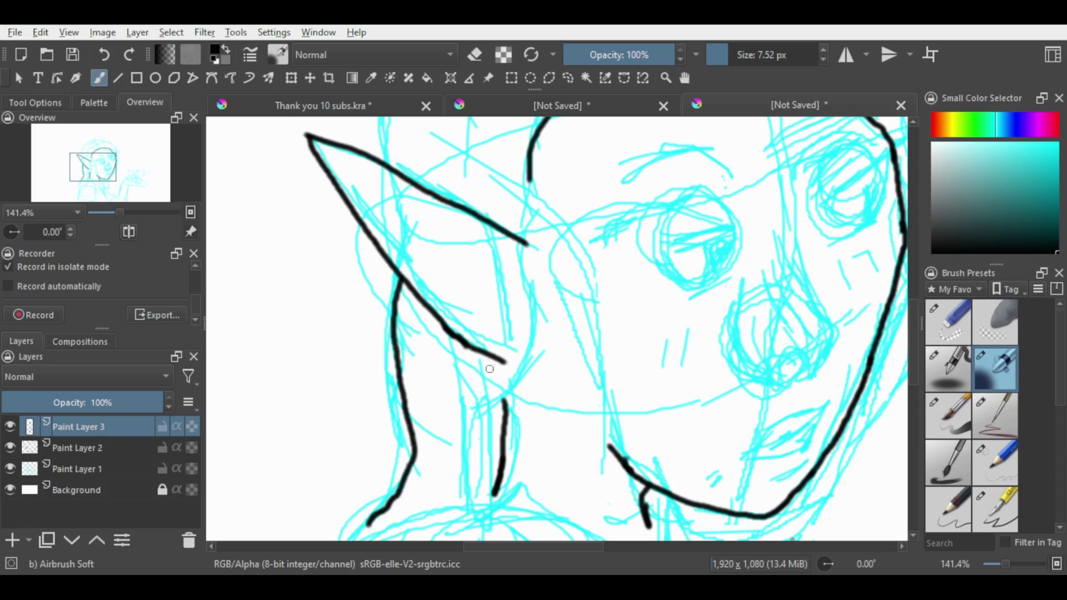
mouse_move(469, 347)
left_mouse_down()
mouse_move(488, 384)
mouse_move(482, 428)
left_mouse_up()
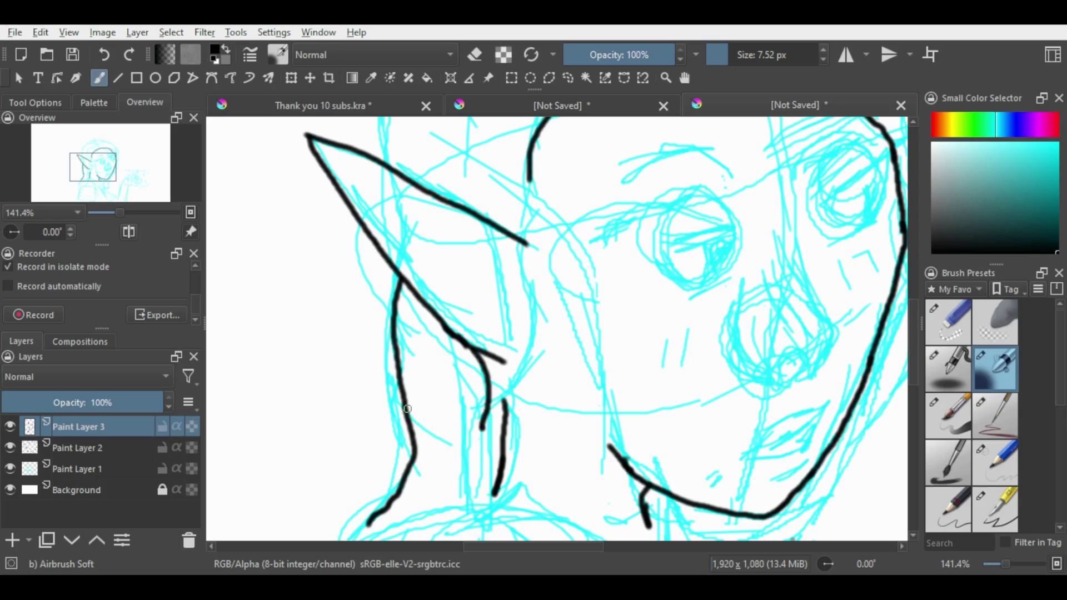
mouse_move(407, 409)
left_mouse_down()
mouse_move(445, 440)
mouse_move(457, 510)
mouse_move(447, 519)
left_mouse_up()
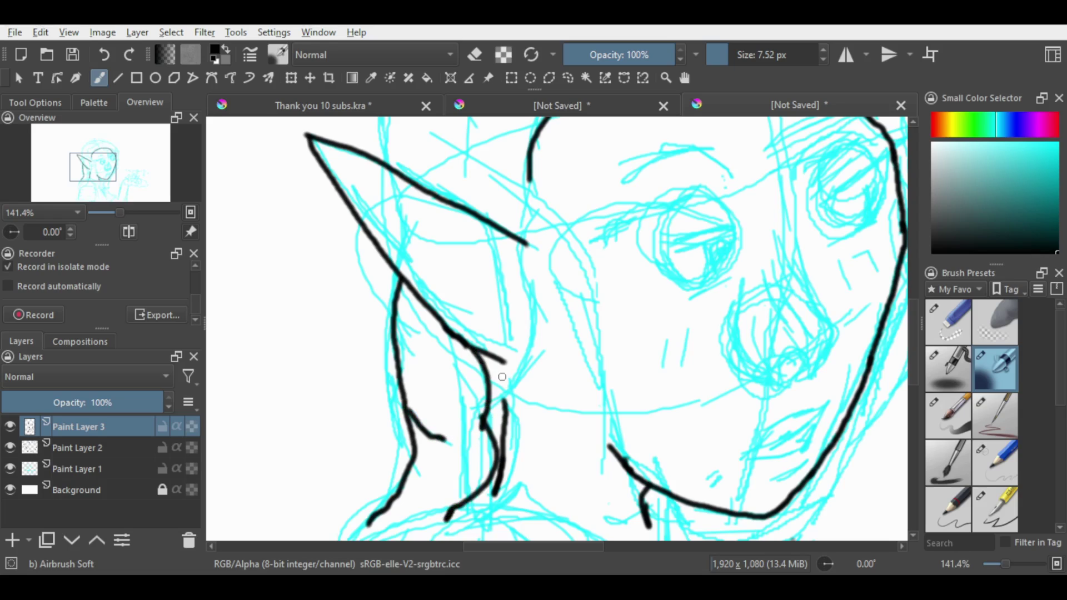
left_click_drag(475, 364, 478, 354)
- Ink the back hair contour rising from the ear's upper edge, and extend the hairline at the near temple with a short strand
scroll(886, 347, "up", 3)
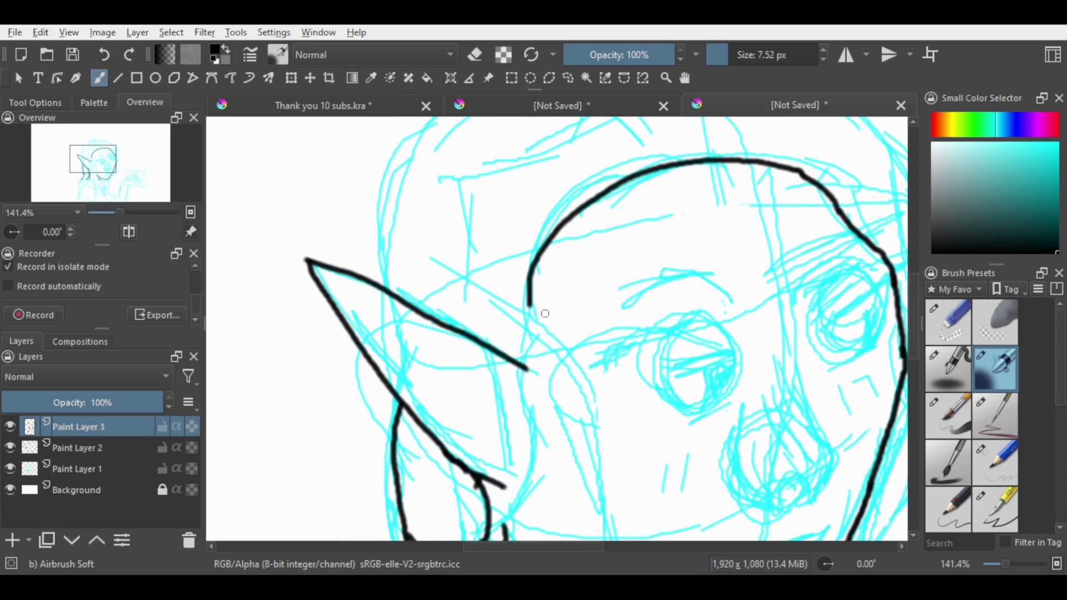
left_click_drag(394, 234, 420, 310)
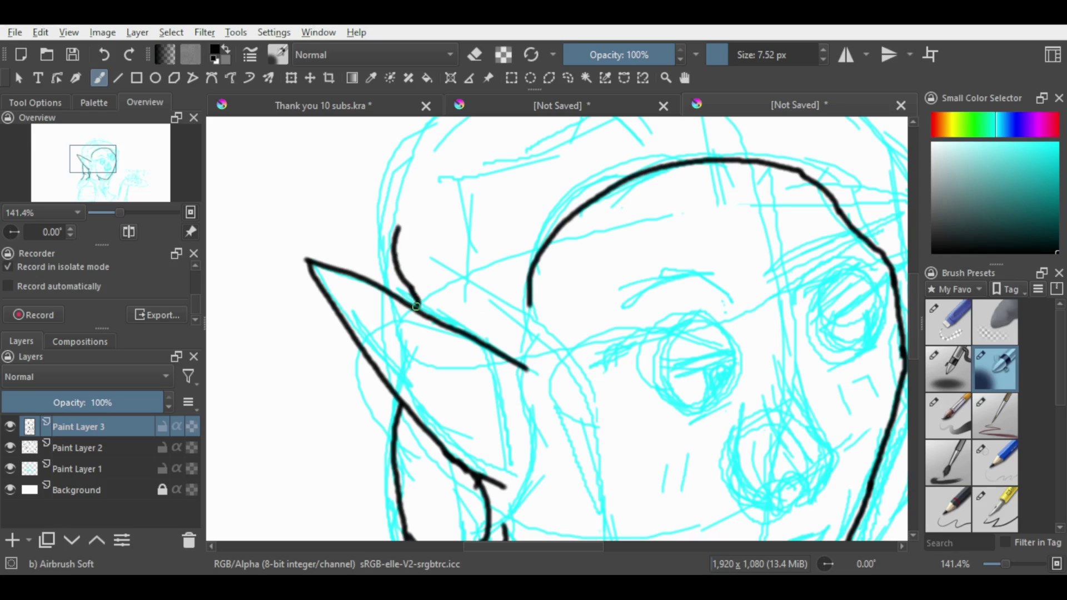
left_click(104, 55)
mouse_move(384, 201)
left_mouse_down()
mouse_move(390, 277)
mouse_move(407, 302)
left_mouse_up()
mouse_move(527, 267)
left_mouse_down()
mouse_move(520, 319)
mouse_move(501, 341)
mouse_move(530, 297)
left_mouse_up()
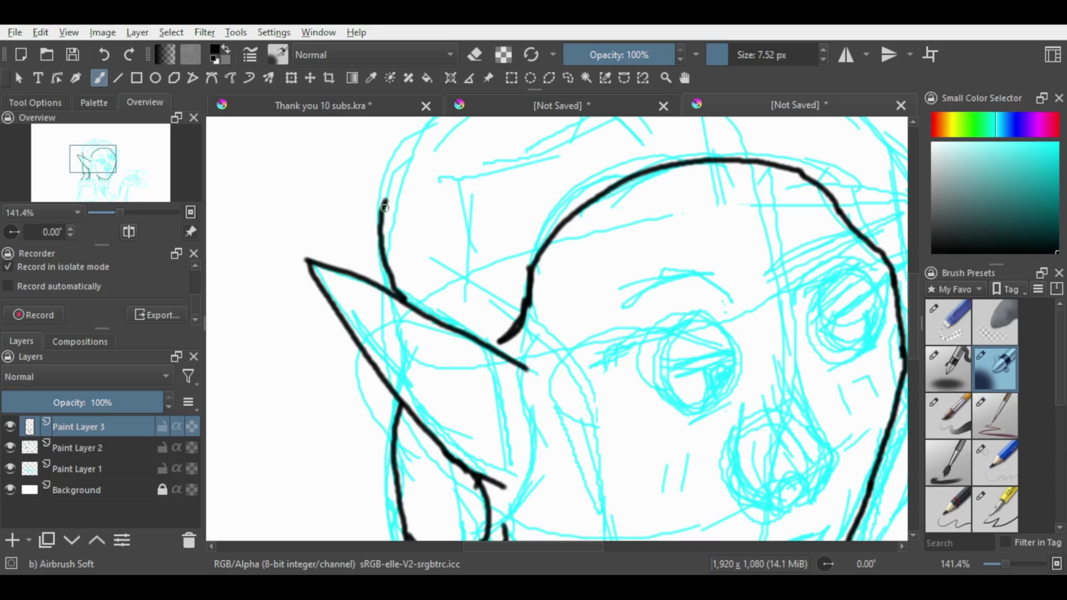
left_click_drag(384, 211, 432, 148)
mouse_move(532, 260)
left_mouse_down()
mouse_move(544, 207)
mouse_move(533, 179)
left_mouse_up()
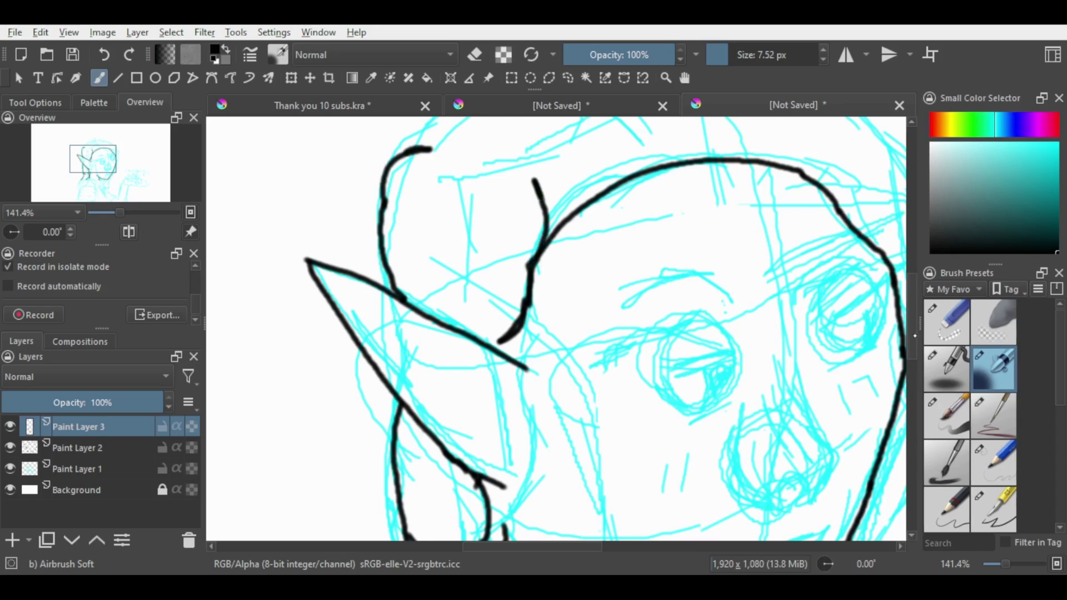
- Ink the rounded upper-back hair section with its inward tip, and thicken the forehead hairline with a small strand mark
left_click_drag(913, 329, 911, 300)
mouse_move(429, 296)
left_mouse_down()
mouse_move(417, 256)
mouse_move(561, 208)
mouse_move(568, 216)
left_mouse_up()
mouse_move(660, 318)
left_mouse_down()
mouse_move(643, 275)
mouse_move(608, 339)
mouse_move(555, 377)
left_mouse_up()
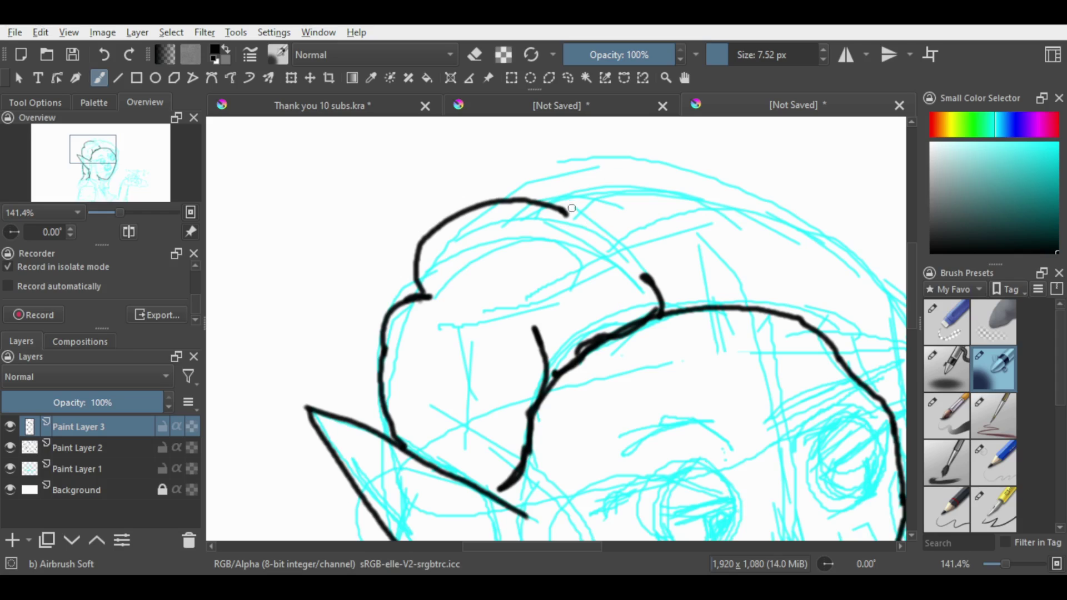
left_click_drag(572, 208, 593, 229)
key("ctrl+z")
left_click_drag(565, 210, 585, 235)
- Ink overlapping curved hair sections across the crown and down the far side of the head
mouse_move(539, 198)
left_mouse_down()
mouse_move(623, 184)
mouse_move(781, 271)
left_mouse_up()
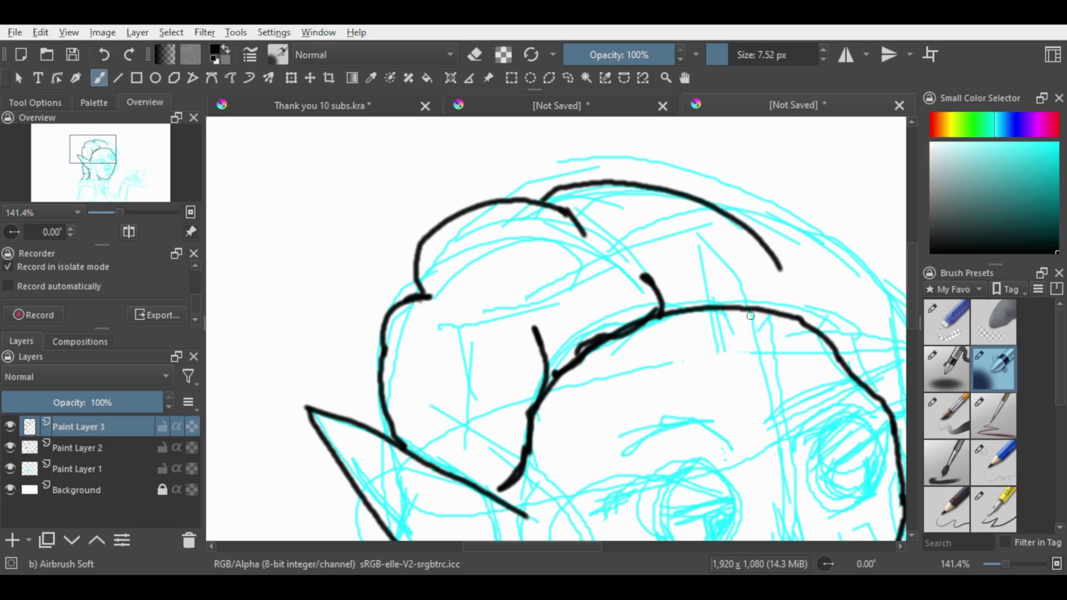
left_click_drag(725, 207, 870, 302)
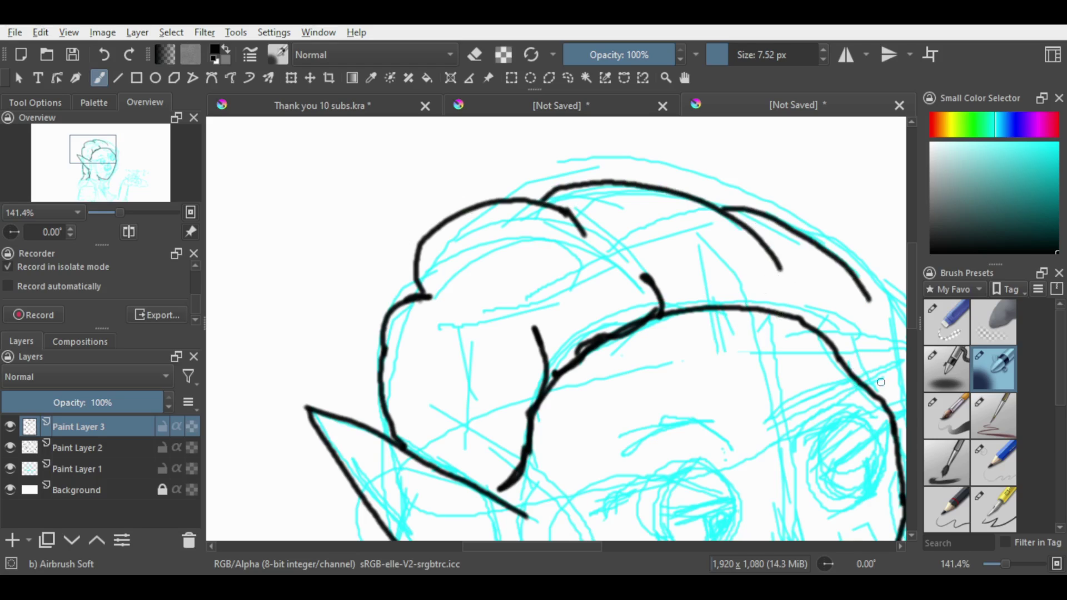
left_click_drag(579, 547, 646, 550)
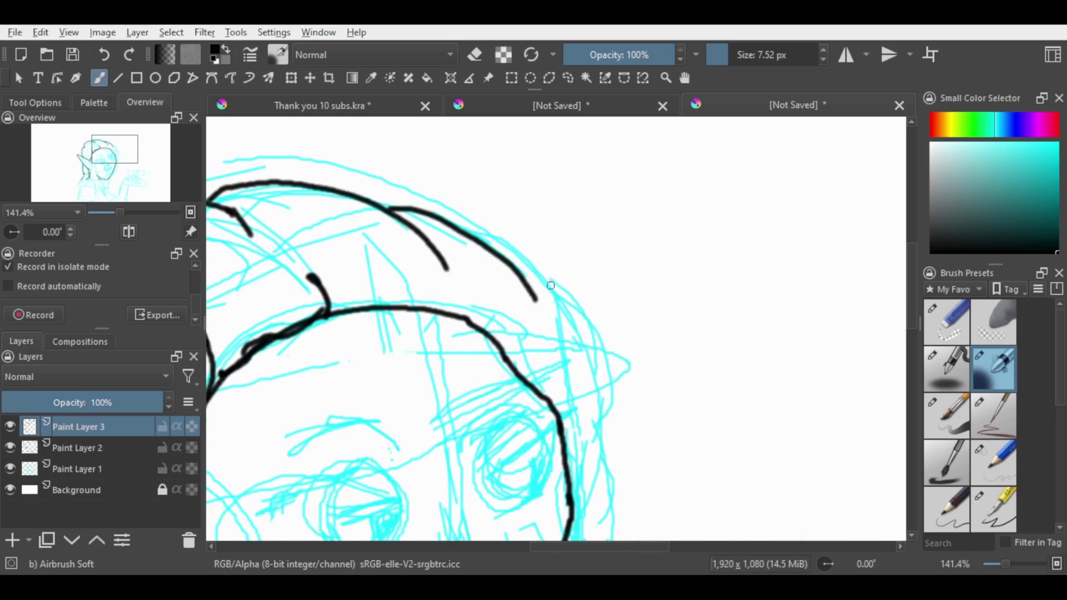
mouse_move(523, 275)
left_mouse_down()
mouse_move(605, 384)
mouse_move(584, 458)
mouse_move(619, 489)
mouse_move(611, 539)
left_mouse_up()
key("alt+Tab")
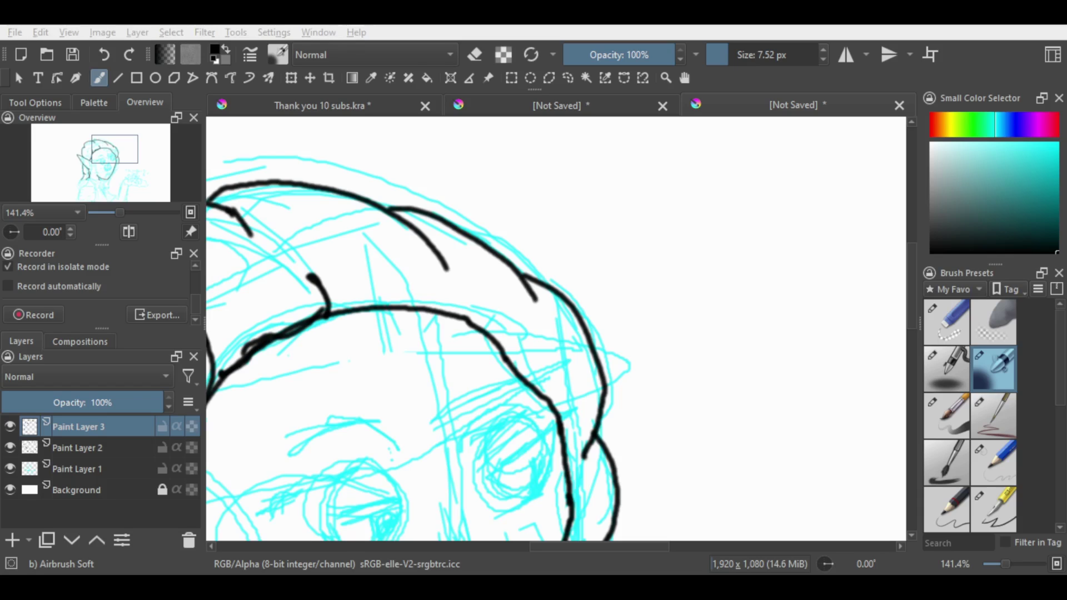
- Ink the far-side hair contour down to the jaw near the chin, with short strand marks along the far cheek
scroll(674, 333, "down", 5)
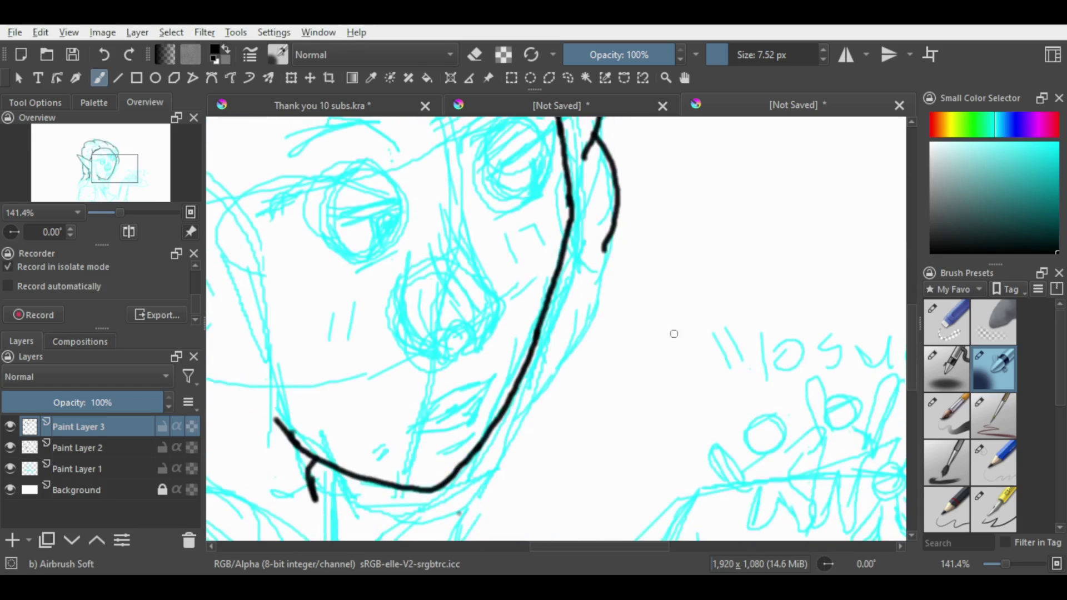
mouse_move(604, 243)
left_mouse_down()
mouse_move(600, 302)
mouse_move(500, 444)
mouse_move(475, 452)
left_mouse_up()
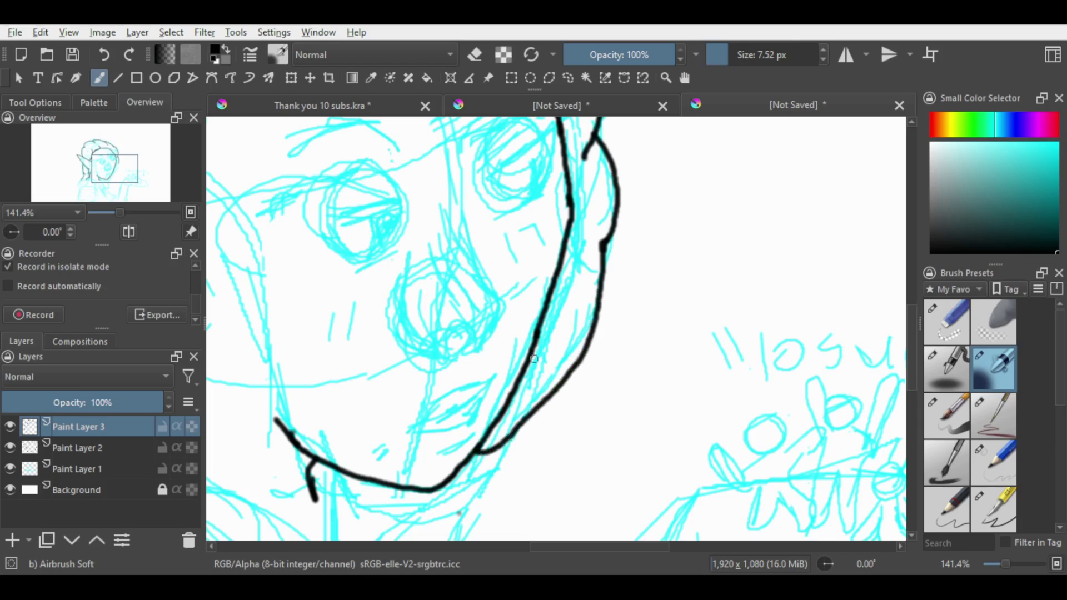
left_click_drag(571, 220, 565, 281)
left_click_drag(525, 356, 536, 389)
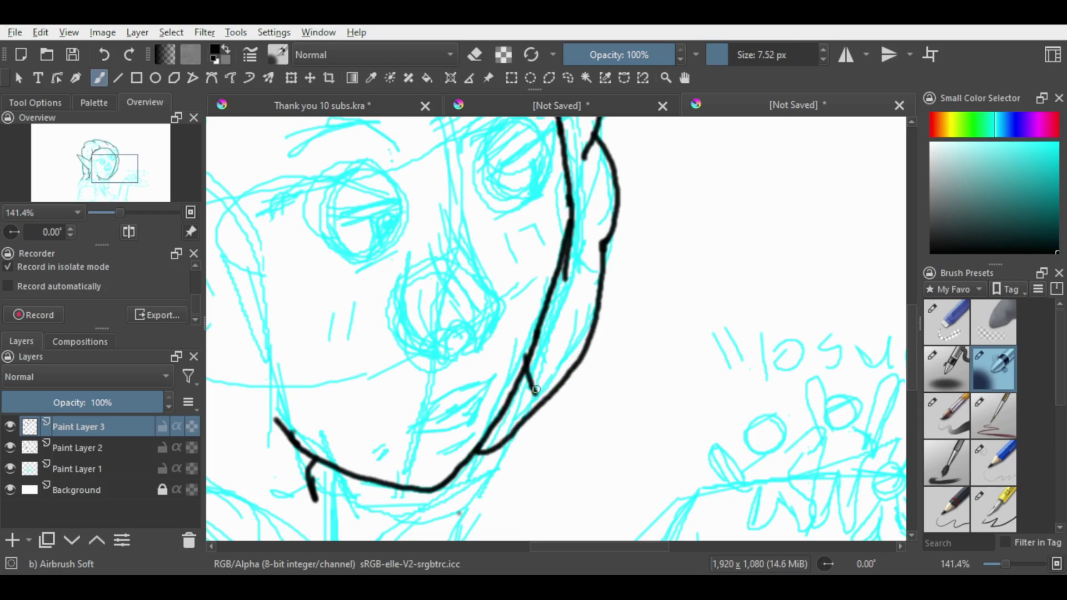
key("ctrl+z")
left_click_drag(531, 352, 527, 390)
- Ink the flared lower end of the near hair lock over the shoulder and close it into a pointed tip
mouse_move(911, 335)
left_mouse_down()
mouse_move(912, 301)
mouse_move(911, 349)
left_mouse_up()
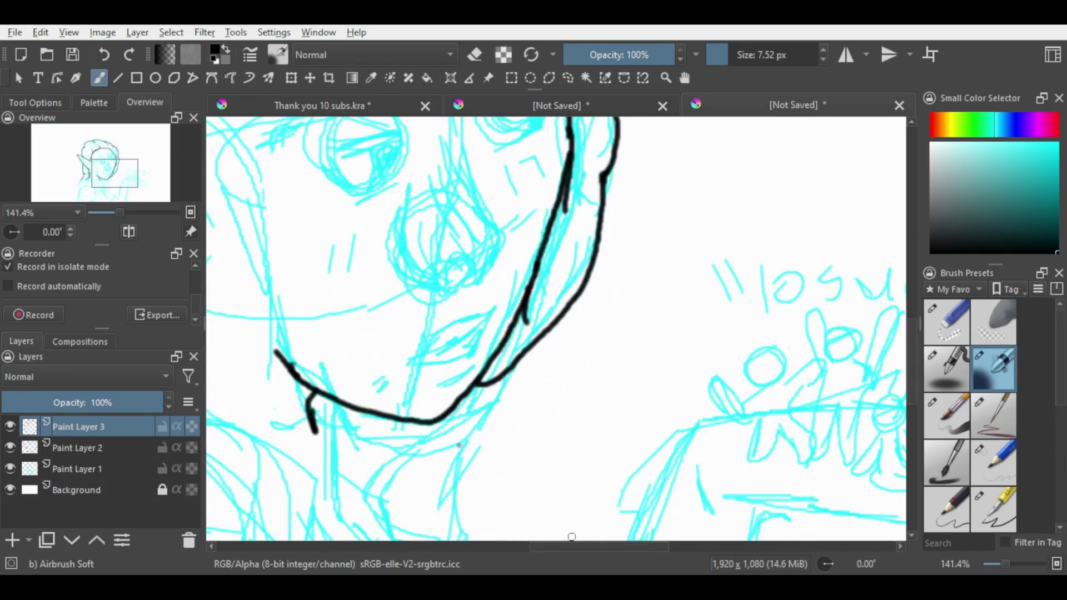
scroll(571, 537, "left", 10)
mouse_move(410, 409)
left_mouse_down()
mouse_move(378, 437)
mouse_move(395, 467)
left_mouse_up()
mouse_move(481, 405)
left_mouse_down()
mouse_move(461, 461)
mouse_move(434, 490)
left_mouse_up()
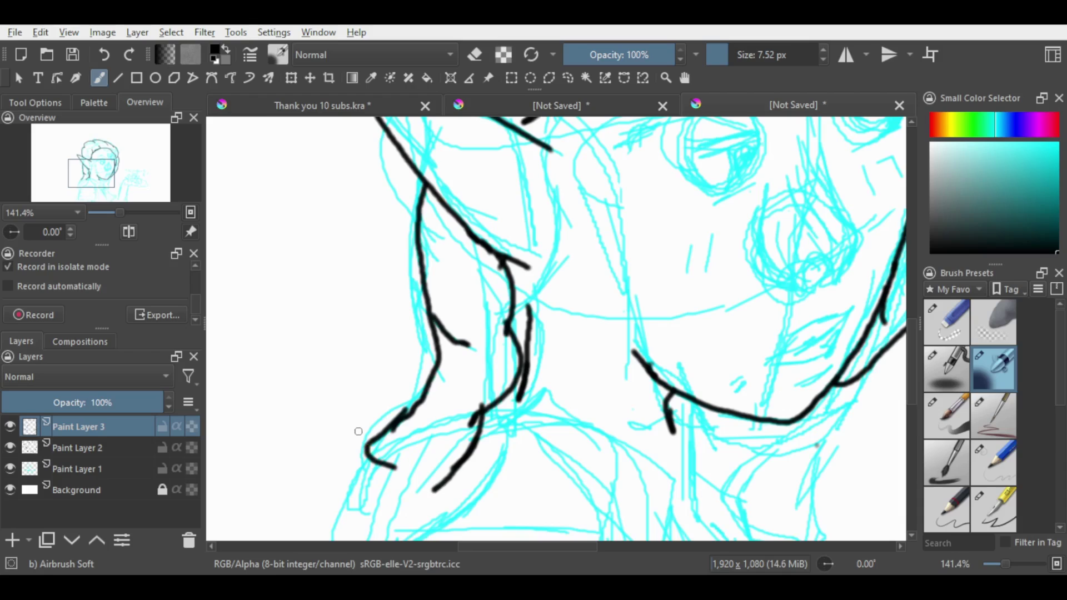
left_click_drag(358, 431, 466, 460)
key("ctrl+z")
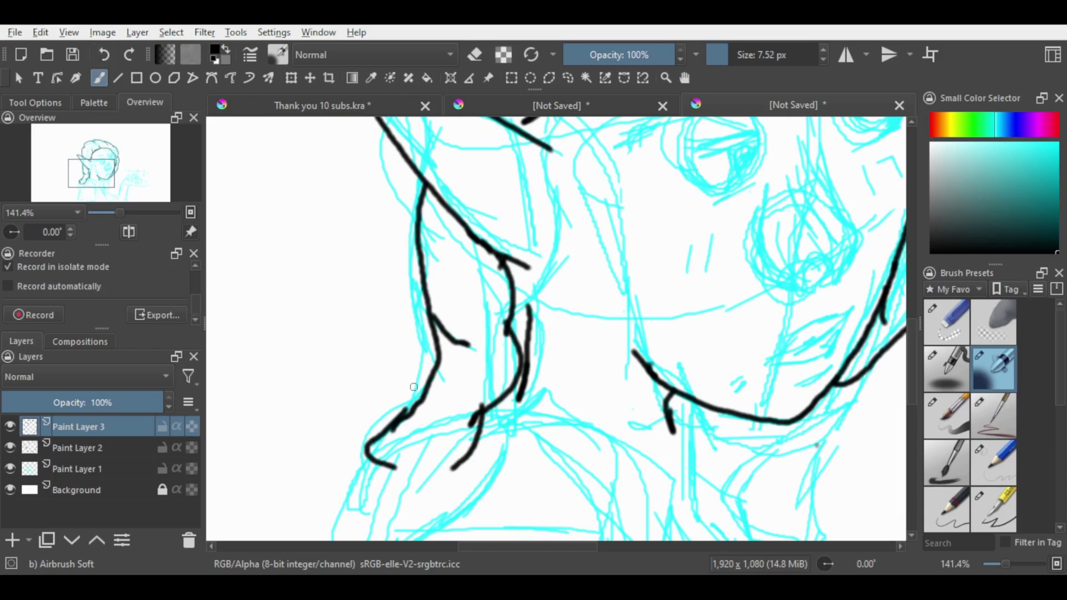
mouse_move(394, 466)
left_mouse_down()
mouse_move(428, 490)
mouse_move(453, 469)
left_mouse_up()
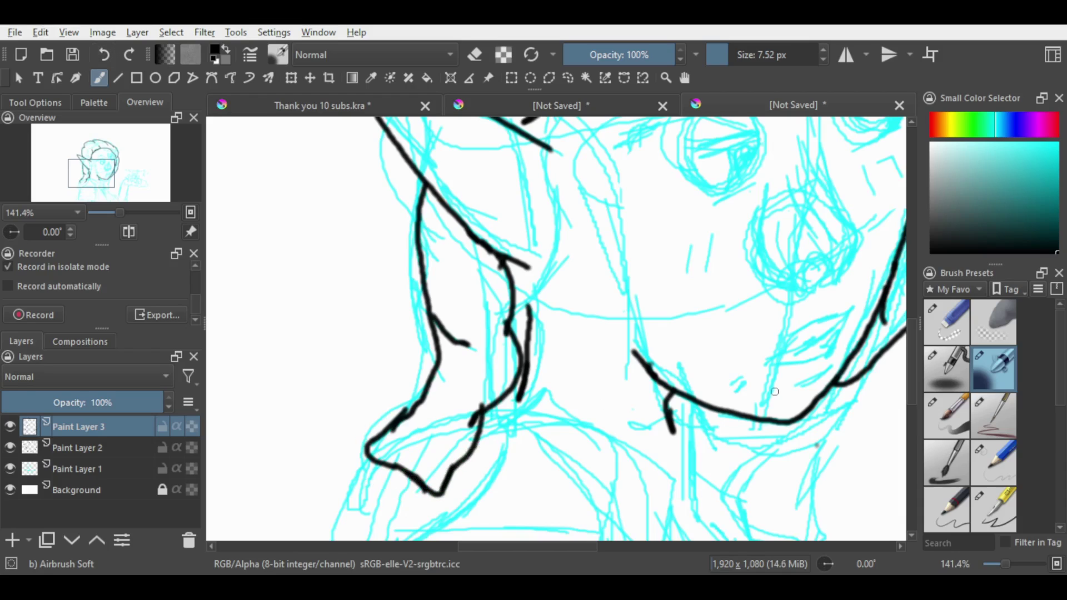
scroll(817, 445, "down", 3)
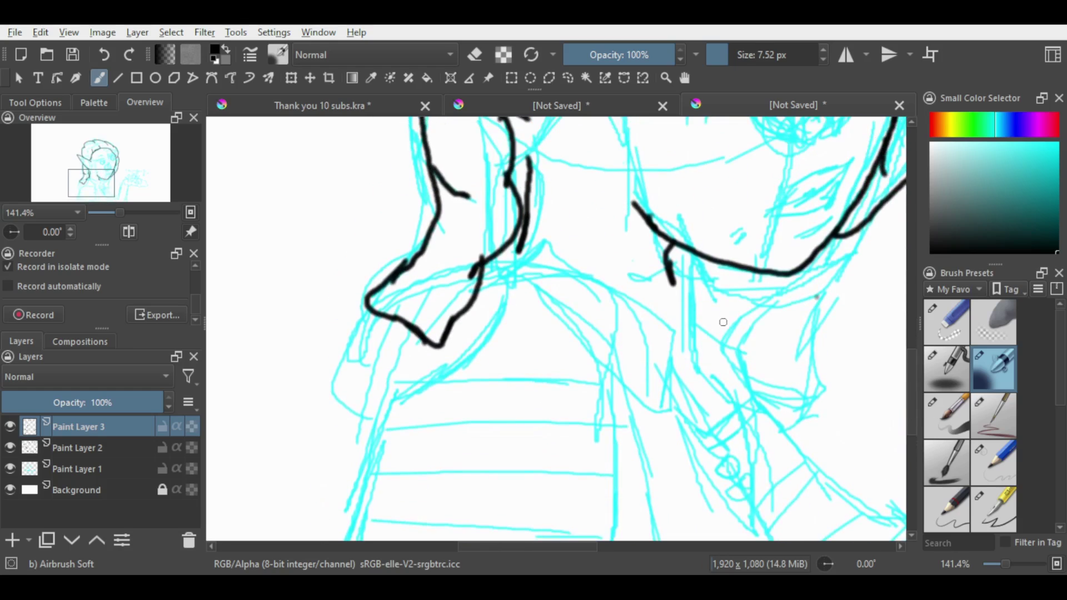
mouse_move(760, 281)
left_mouse_down()
mouse_move(736, 359)
mouse_move(787, 399)
left_mouse_up()
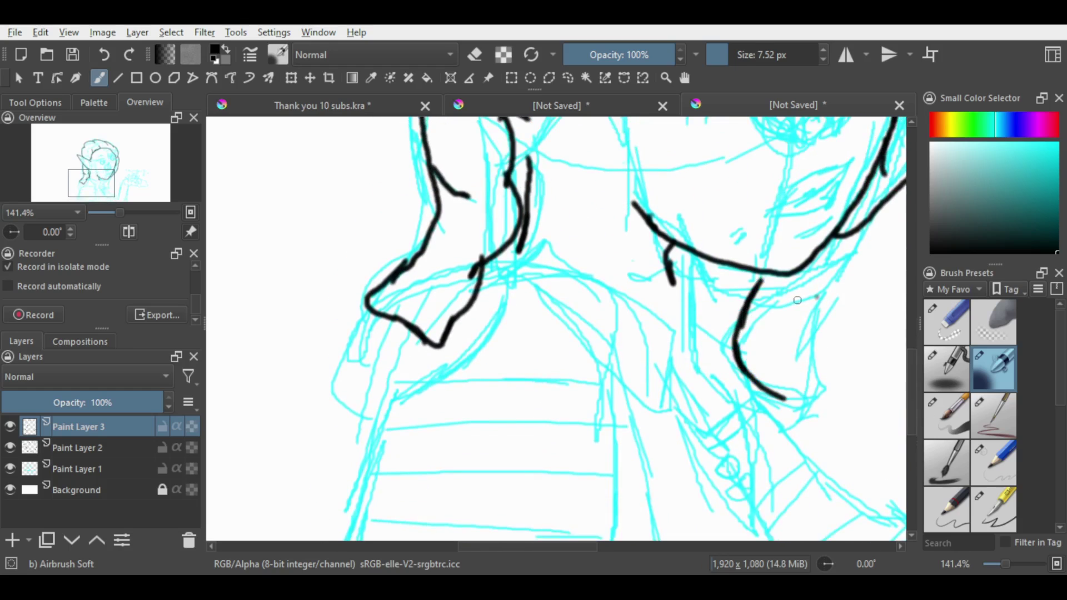
mouse_move(797, 300)
left_mouse_down()
mouse_move(833, 388)
mouse_move(775, 412)
left_mouse_up()
left_click_drag(755, 371, 797, 417)
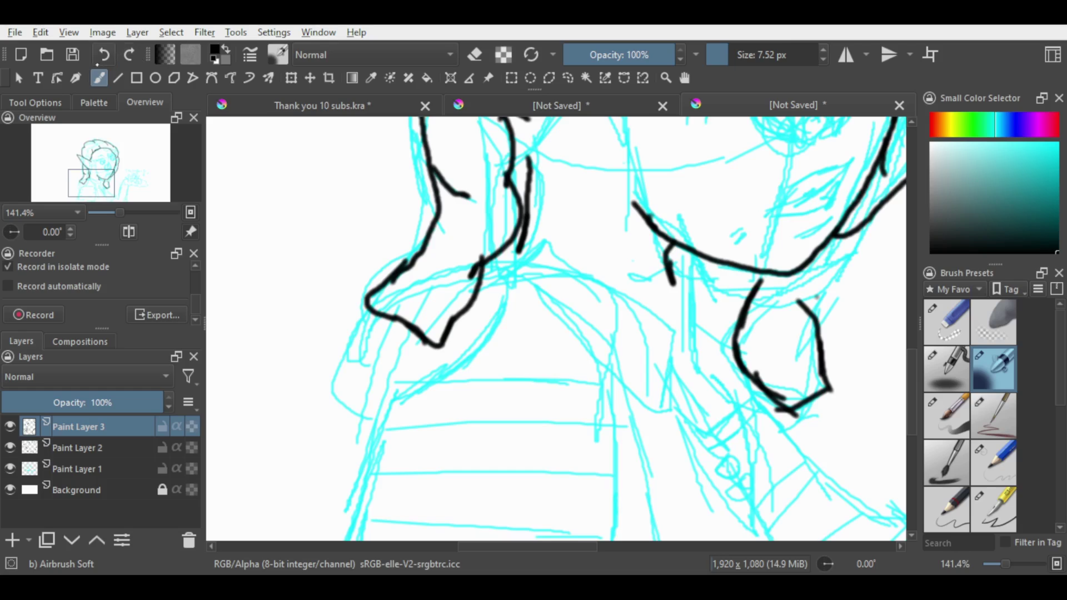
key("ctrl+z")
key("ctrl+z")
key("ctrl+z")
key("ctrl+z")
key("ctrl+z")
key("ctrl+z")
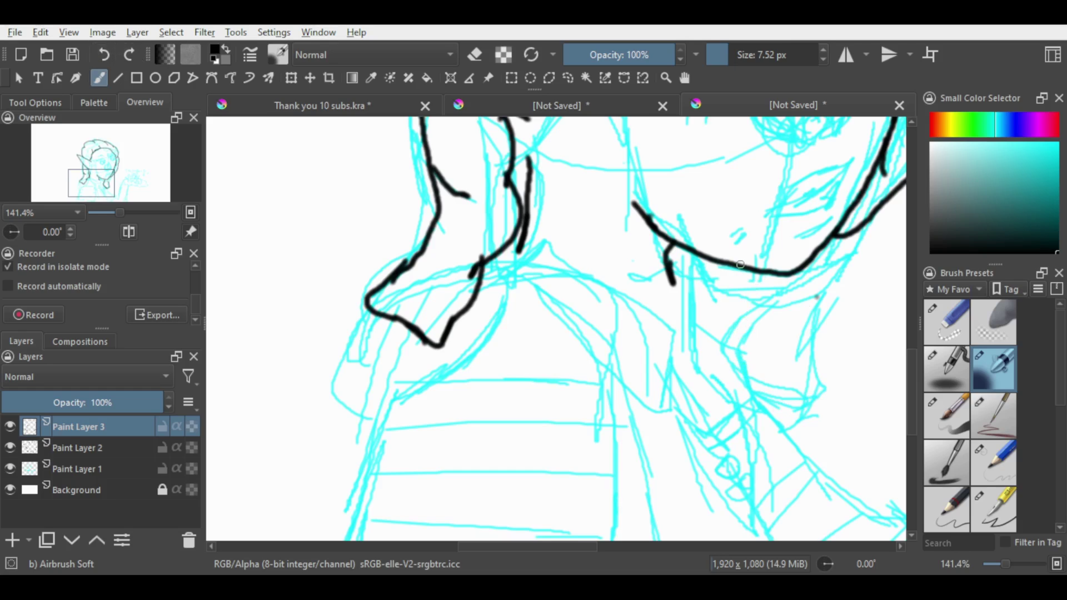
- Ink the flared end of the far hair lock below the chin and connect its sides to the jaw
mouse_move(777, 297)
left_mouse_down()
mouse_move(760, 379)
mouse_move(823, 383)
mouse_move(827, 306)
left_mouse_up()
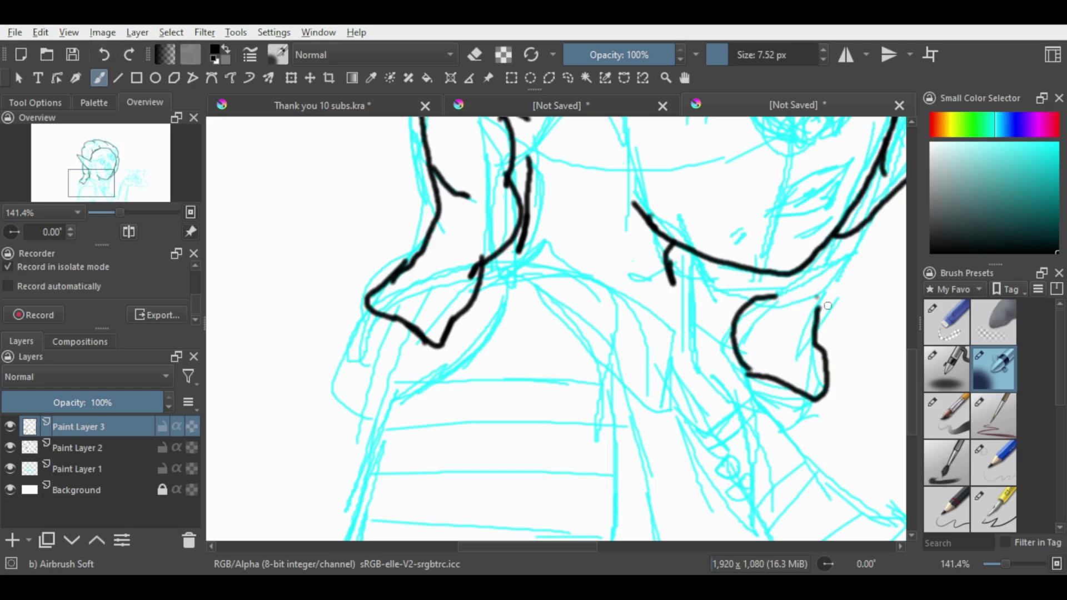
left_click_drag(747, 358, 752, 383)
left_click_drag(853, 234, 817, 311)
left_click_drag(788, 273, 769, 307)
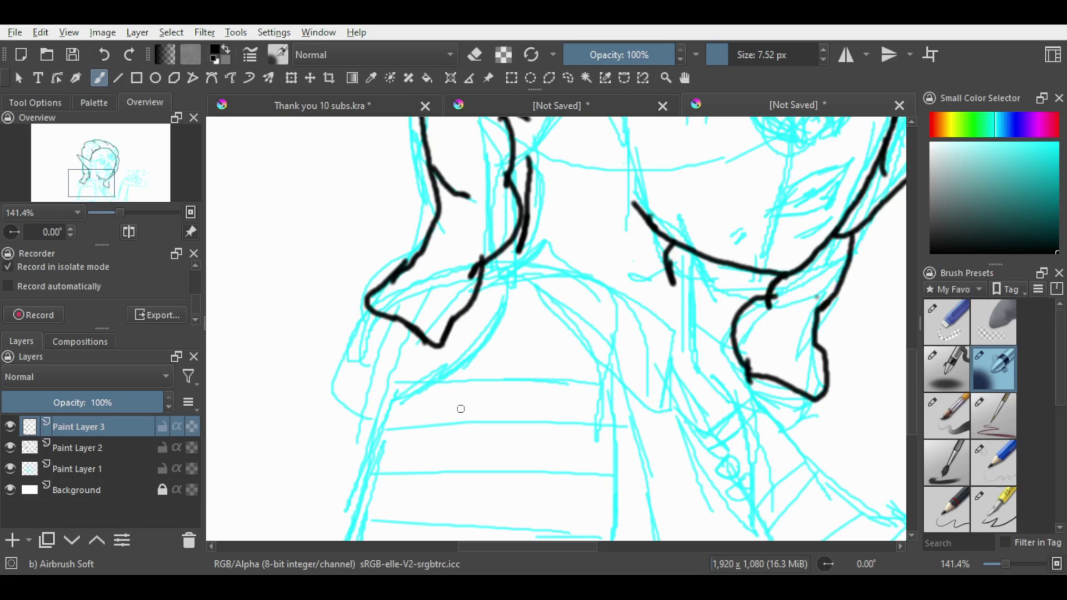
- Add another paint layer, and on Paint Layer 2 join the ear's lower edge to the neck line and its upper edge to the hairline
mouse_move(912, 371)
left_mouse_down()
mouse_move(913, 338)
mouse_move(912, 348)
left_mouse_up()
left_click(13, 540)
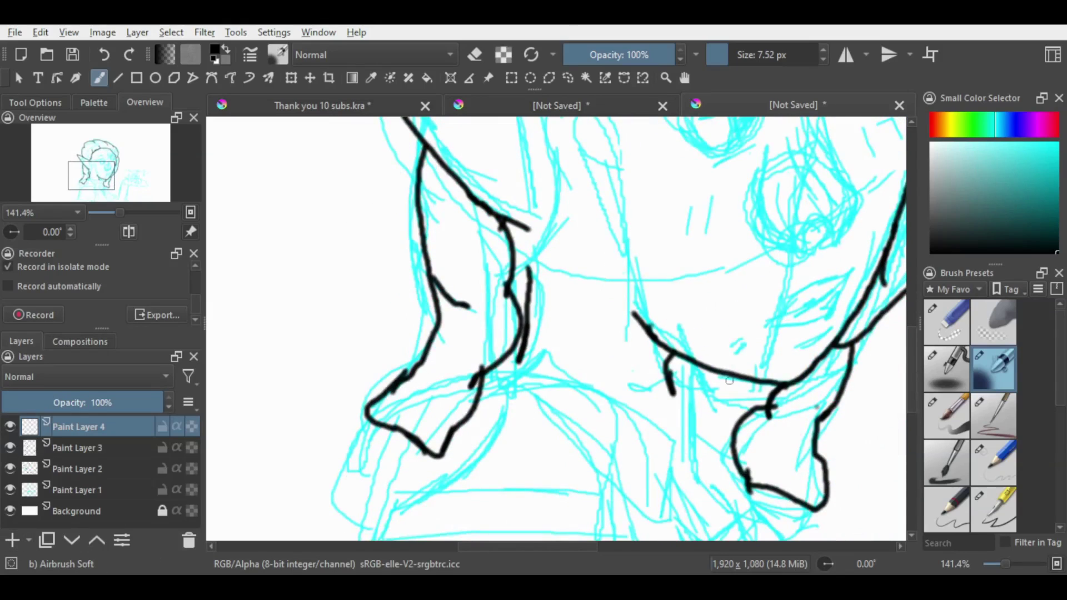
left_click(93, 477)
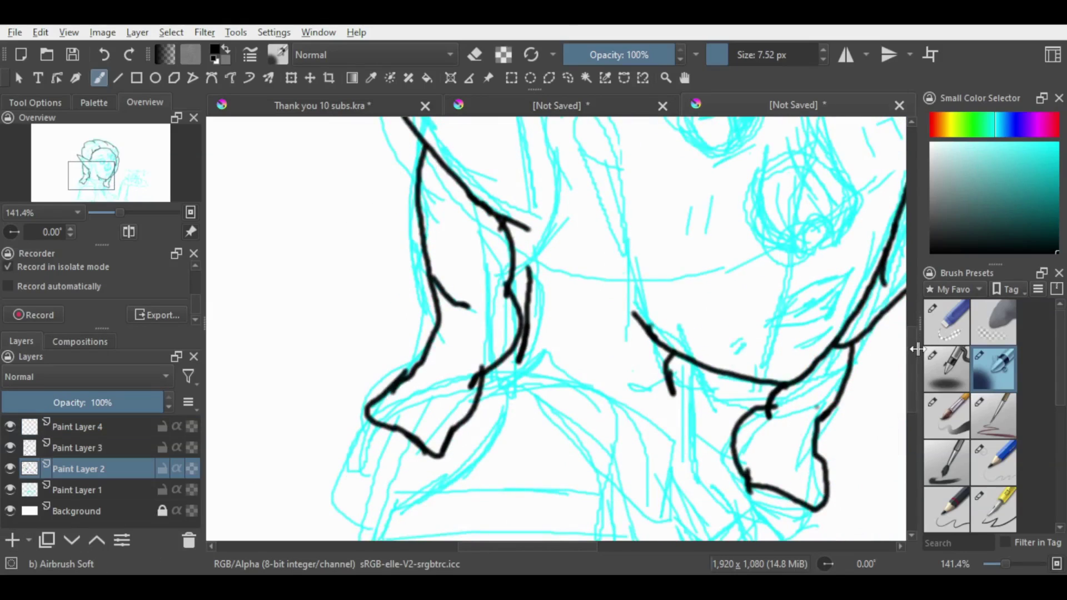
left_click_drag(918, 350, 918, 325)
scroll(856, 331, "down", 1)
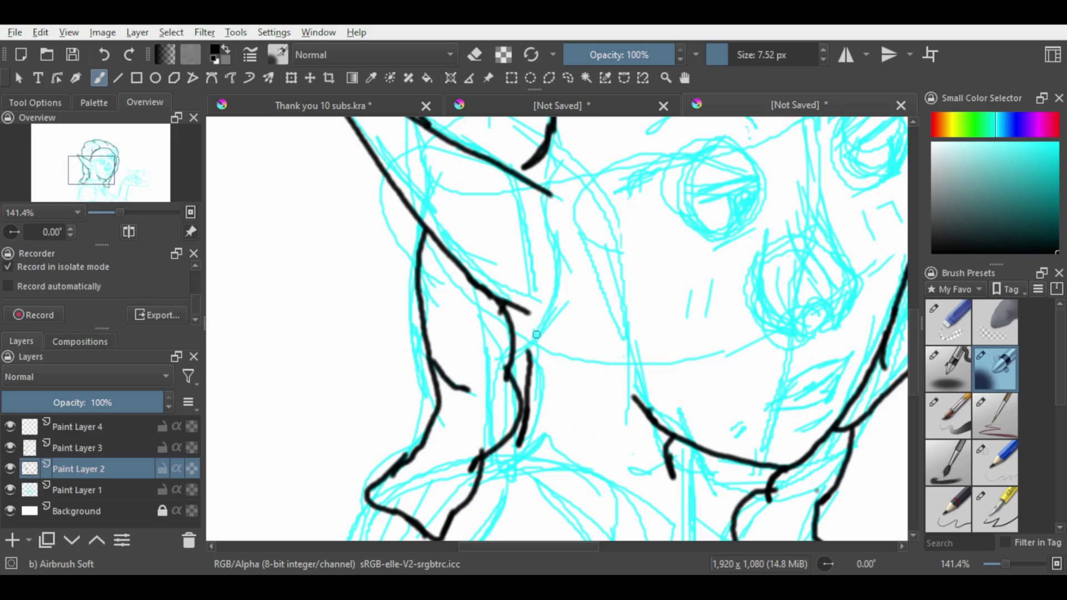
mouse_move(515, 312)
left_mouse_down()
mouse_move(529, 350)
mouse_move(526, 322)
mouse_move(507, 303)
mouse_move(524, 324)
left_mouse_up()
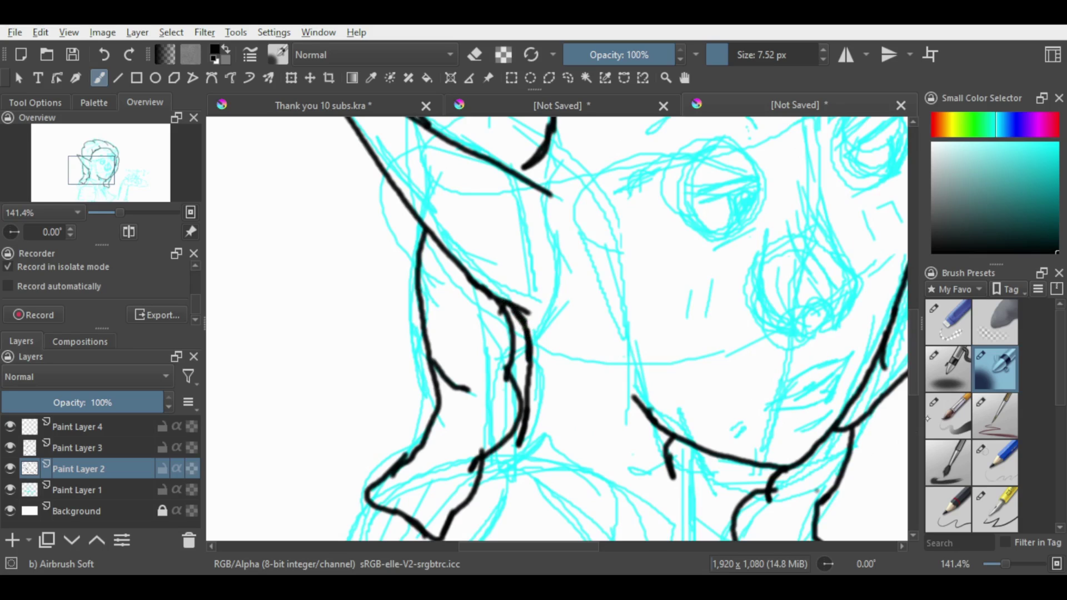
scroll(584, 340, "up", 4)
left_click_drag(537, 287, 536, 318)
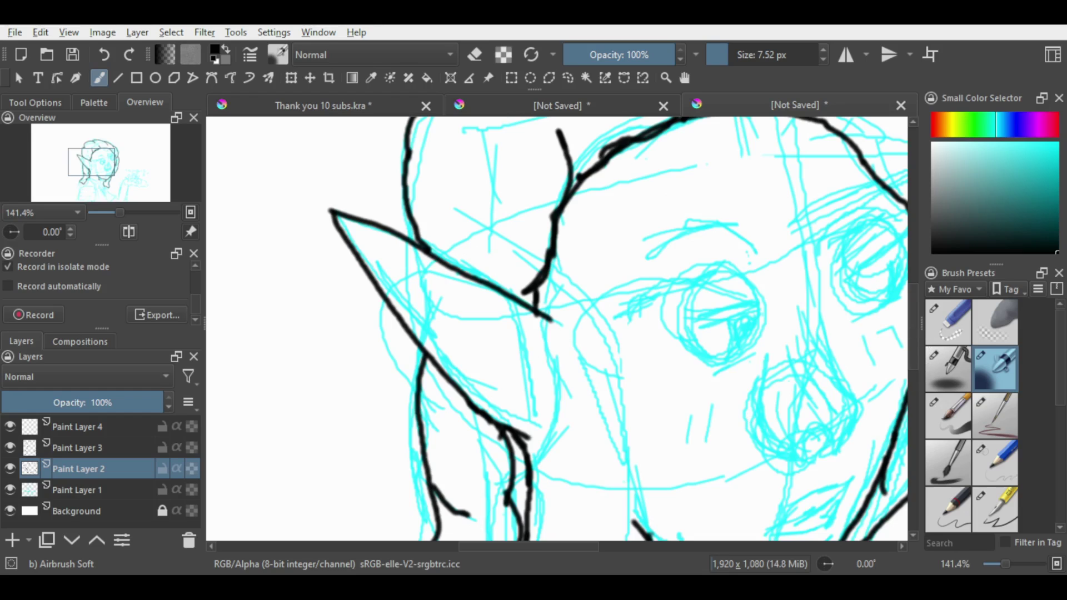
- On Paint Layer 4, ink the nose's far contour from the bridge to the tip and fill the nostril in solid black
left_click(83, 427)
scroll(739, 492, "down", 3)
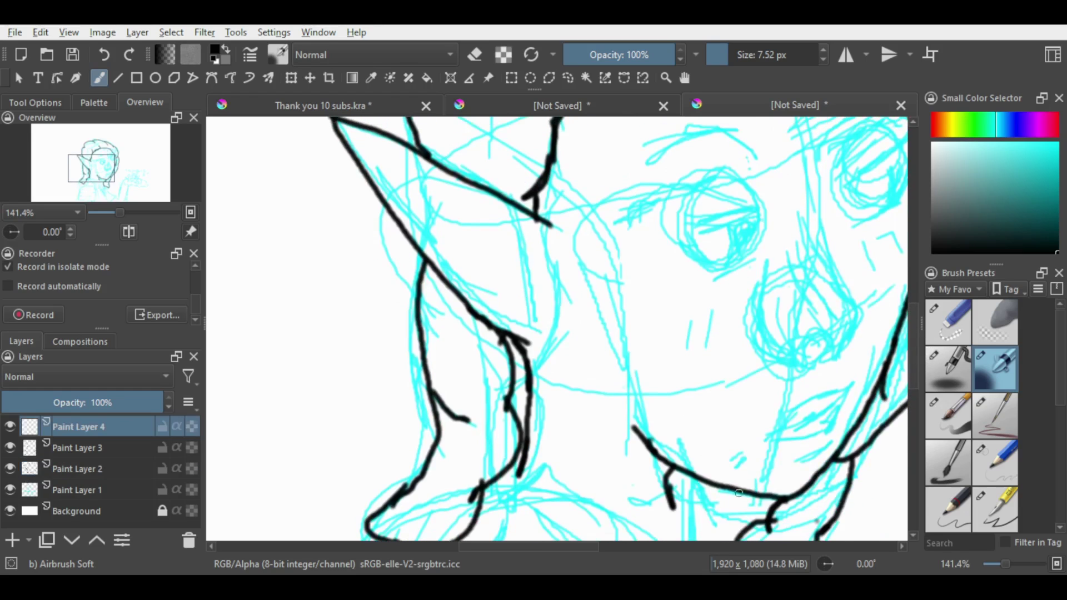
scroll(648, 285, "right", 5)
mouse_move(570, 241)
left_mouse_down()
mouse_move(604, 287)
mouse_move(614, 335)
mouse_move(584, 365)
mouse_move(543, 364)
mouse_move(602, 349)
mouse_move(586, 361)
left_mouse_up()
key("ctrl+z")
key("ctrl+z")
key("ctrl+z")
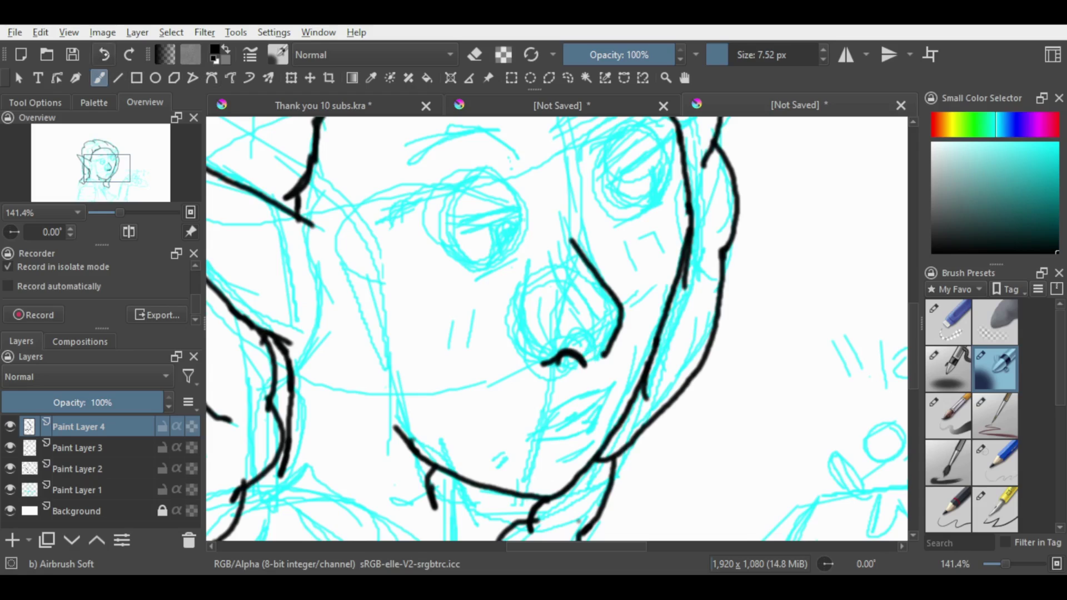
mouse_move(613, 335)
left_mouse_down()
mouse_move(599, 356)
mouse_move(556, 350)
mouse_move(583, 361)
mouse_move(558, 351)
mouse_move(570, 353)
left_mouse_up()
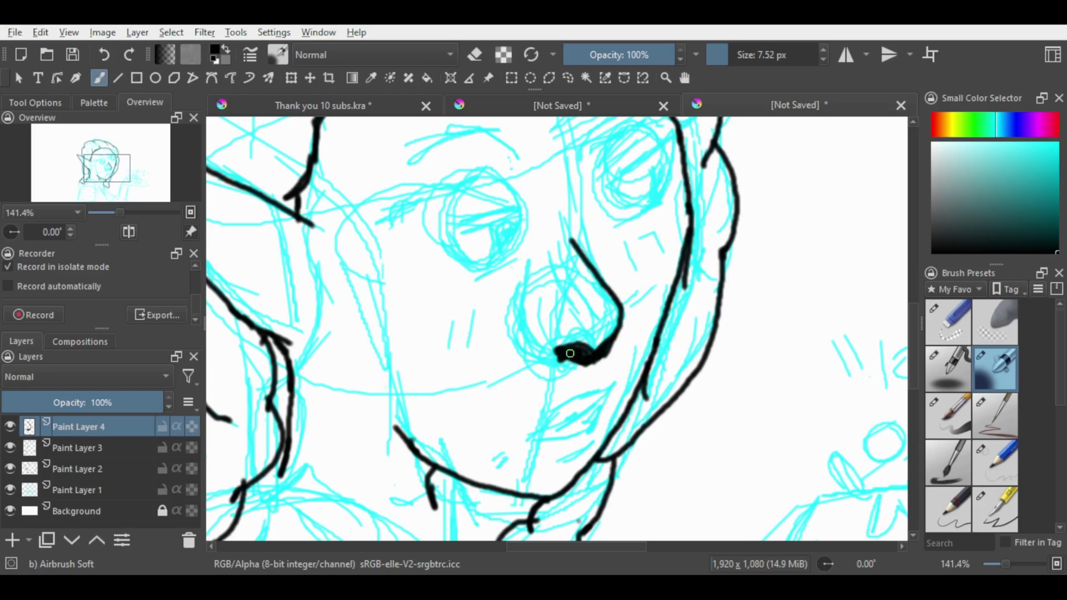
- Ink the underside of the nose tip, the near nostril wing and the two bridge lines up between the eyes
left_click_drag(617, 318, 588, 334)
mouse_move(531, 262)
left_mouse_down()
mouse_move(530, 320)
mouse_move(549, 349)
mouse_move(570, 302)
mouse_move(590, 321)
left_mouse_up()
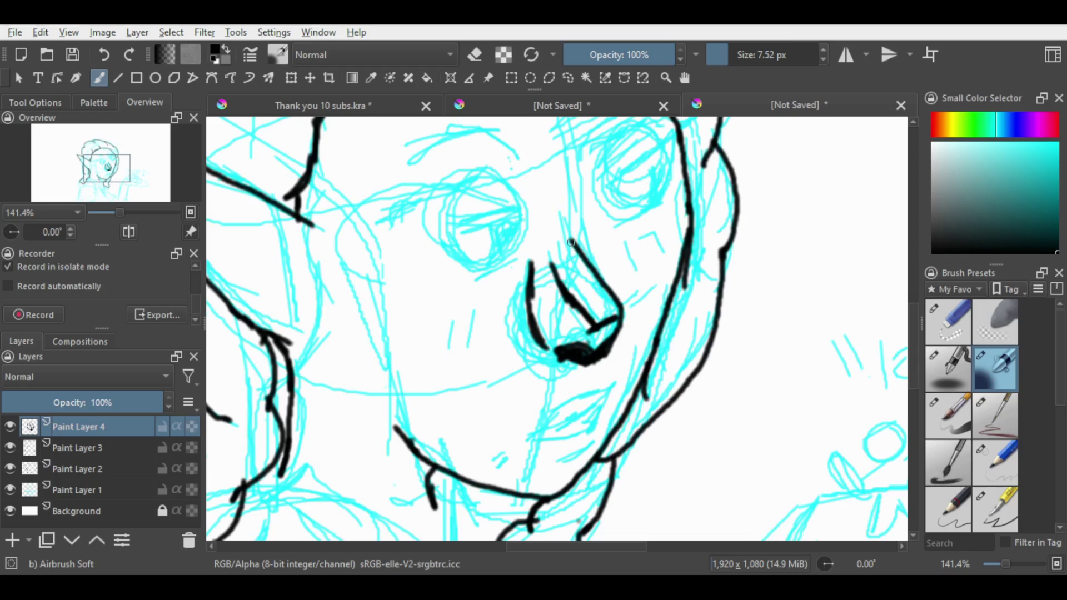
mouse_move(567, 186)
left_mouse_down()
mouse_move(579, 240)
mouse_move(551, 273)
left_mouse_up()
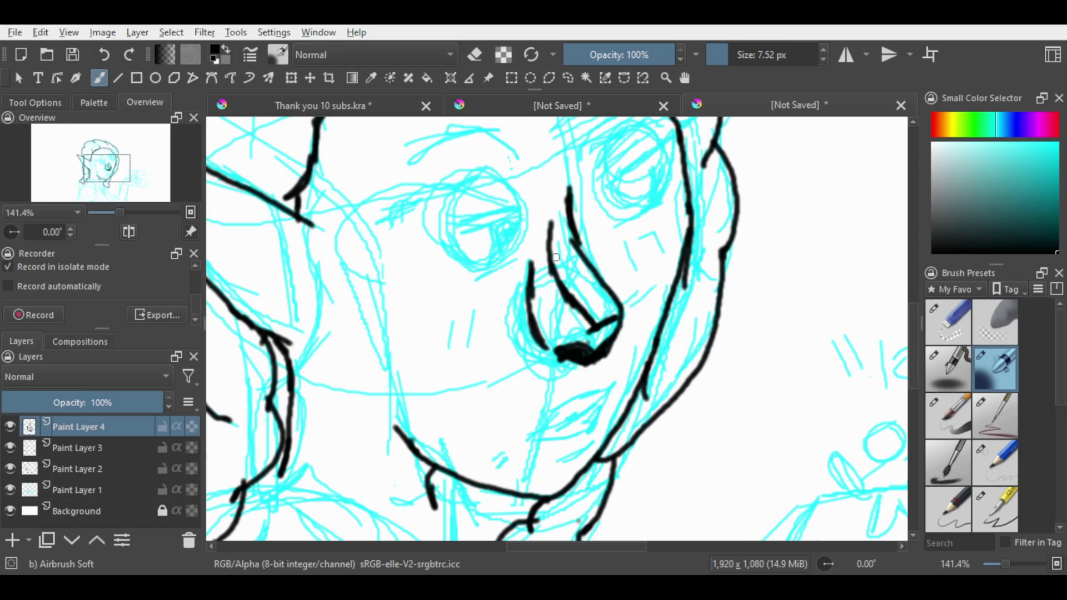
- Undo all the inked nose strokes on Paint Layer 4, back to the bare sketch
left_click_drag(550, 210, 554, 260)
left_click(111, 64)
left_click(111, 64)
left_click(111, 63)
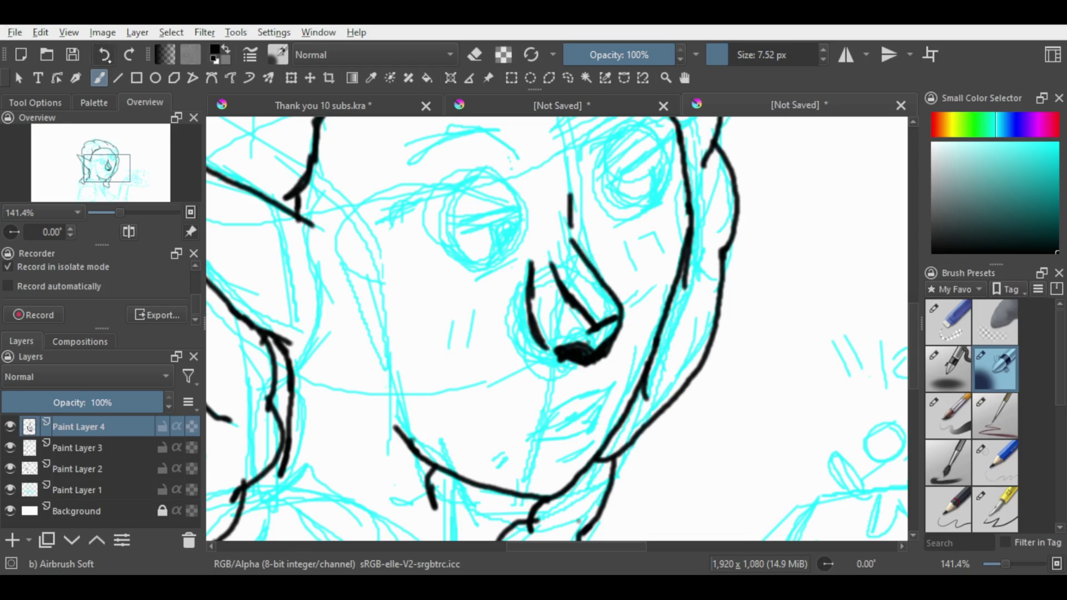
left_click(110, 64)
left_click(111, 63)
left_click(110, 64)
left_click(111, 64)
left_click(111, 64)
left_click(104, 54)
left_click(104, 54)
left_click(104, 54)
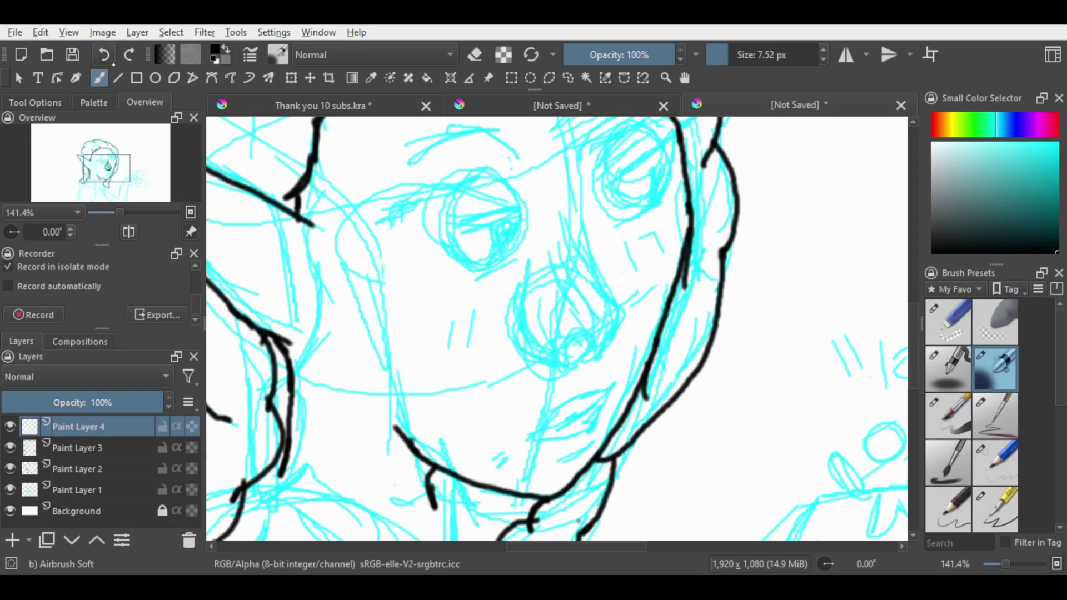
- Re-ink the nose's far contour and rounded near side, and fill the nostril and underside of the tip in solid black
mouse_move(564, 210)
left_mouse_down()
mouse_move(584, 285)
mouse_move(613, 320)
mouse_move(593, 363)
mouse_move(605, 332)
mouse_move(577, 356)
mouse_move(609, 349)
mouse_move(586, 357)
left_mouse_up()
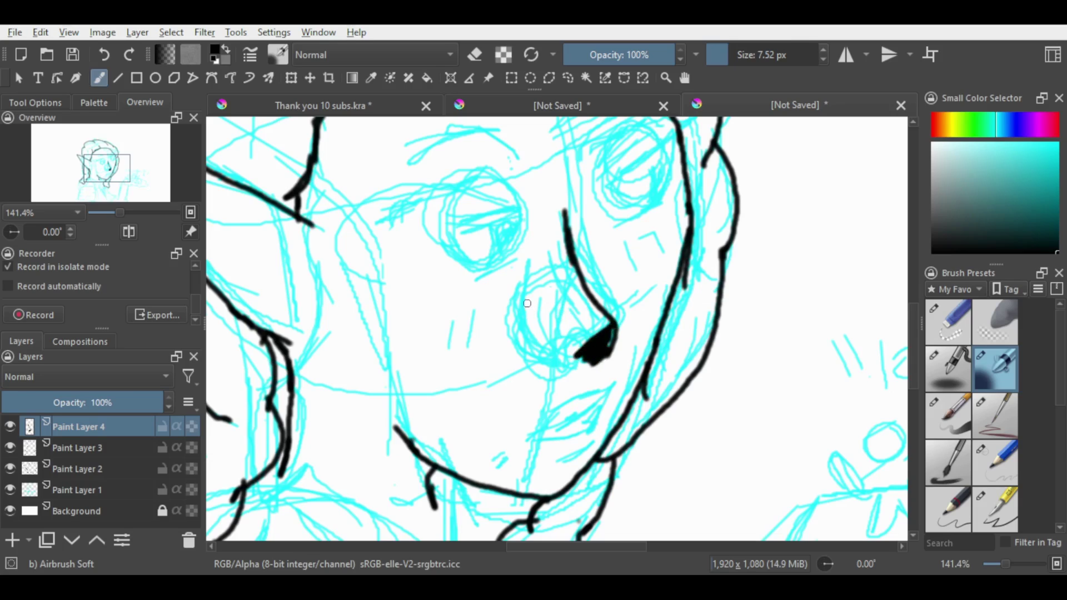
left_click_drag(520, 272, 560, 358)
key("ctrl+z")
mouse_move(528, 257)
left_mouse_down()
mouse_move(536, 344)
mouse_move(555, 354)
left_mouse_up()
key("ctrl+z")
mouse_move(529, 261)
left_mouse_down()
mouse_move(523, 317)
mouse_move(561, 362)
mouse_move(511, 310)
left_mouse_up()
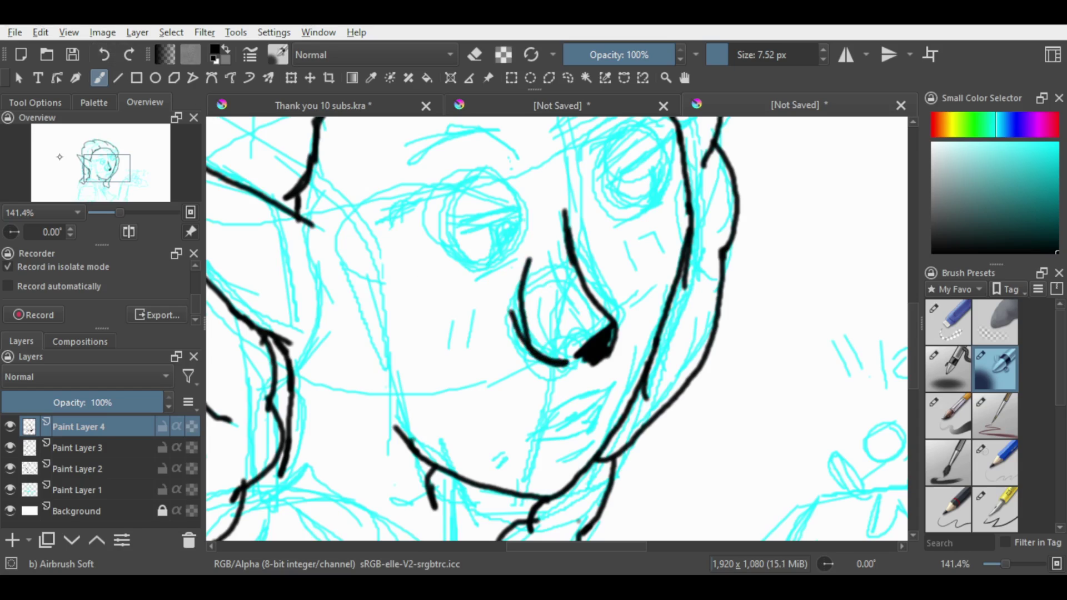
left_click(104, 55)
mouse_move(532, 254)
left_mouse_down()
mouse_move(520, 315)
mouse_move(565, 360)
mouse_move(575, 355)
mouse_move(568, 365)
mouse_move(578, 359)
mouse_move(548, 365)
mouse_move(579, 367)
left_mouse_up()
mouse_move(600, 320)
left_mouse_down()
mouse_move(572, 336)
mouse_move(587, 314)
mouse_move(600, 327)
mouse_move(579, 340)
mouse_move(607, 324)
mouse_move(572, 312)
mouse_move(594, 310)
mouse_move(590, 344)
left_mouse_up()
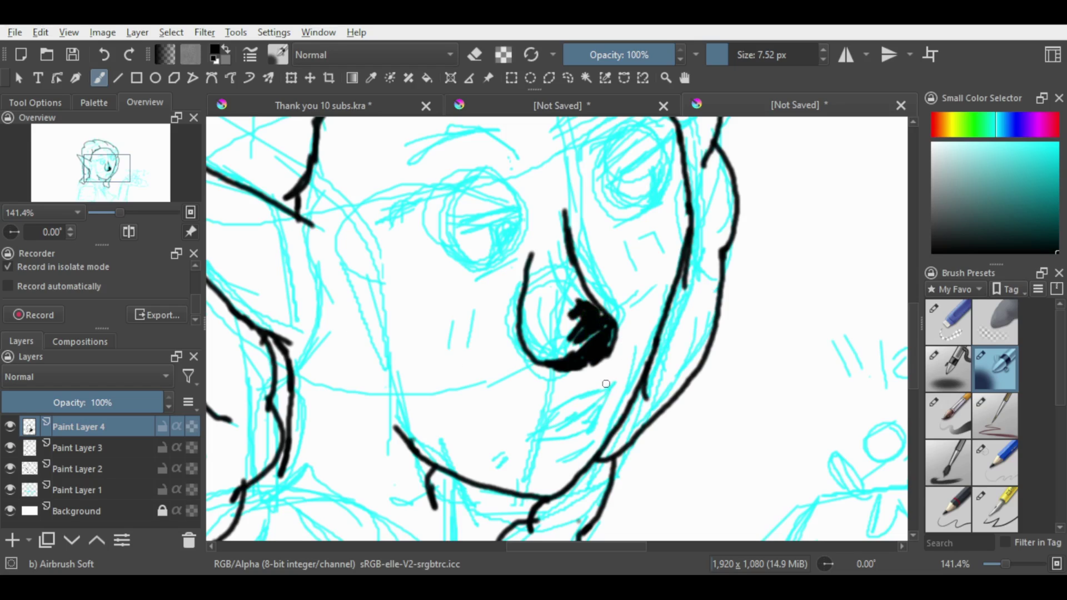
- Ink the upper and lower lips, with a short accent line above the mouth and another below it
mouse_move(605, 383)
left_mouse_down()
mouse_move(599, 410)
mouse_move(605, 389)
mouse_move(537, 427)
mouse_move(608, 414)
mouse_move(593, 439)
mouse_move(538, 439)
mouse_move(543, 431)
mouse_move(568, 457)
left_mouse_up()
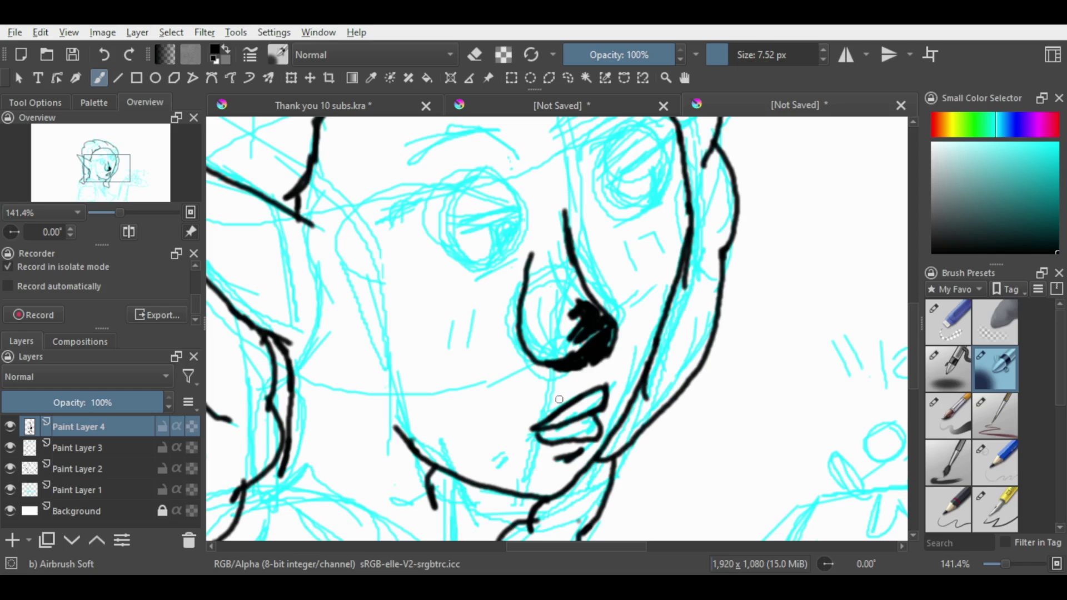
mouse_move(559, 389)
left_mouse_down()
mouse_move(591, 378)
mouse_move(582, 381)
left_mouse_up()
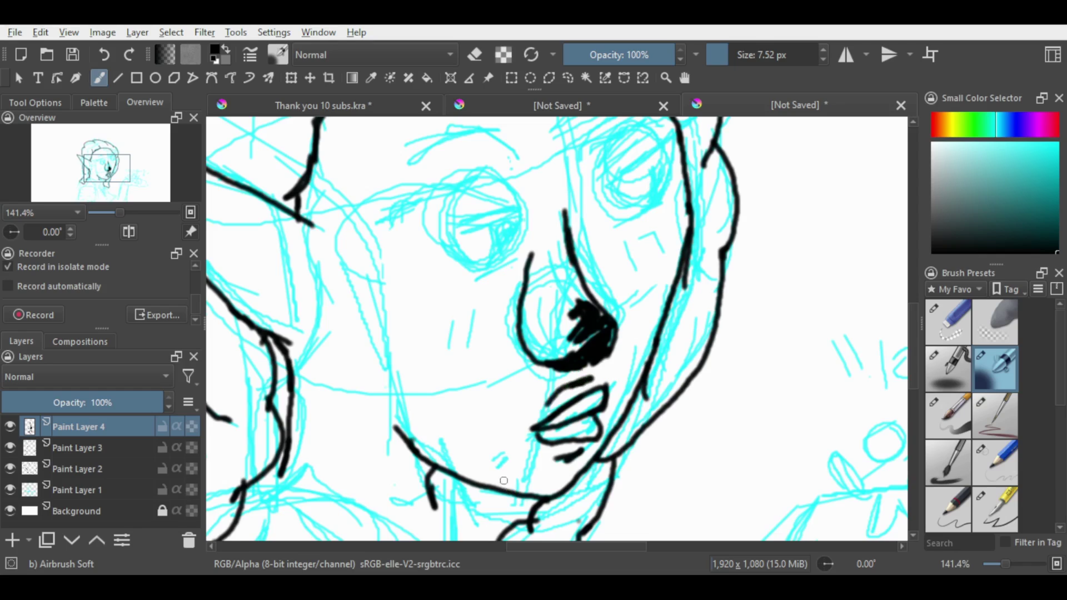
left_click(104, 54)
left_click(103, 54)
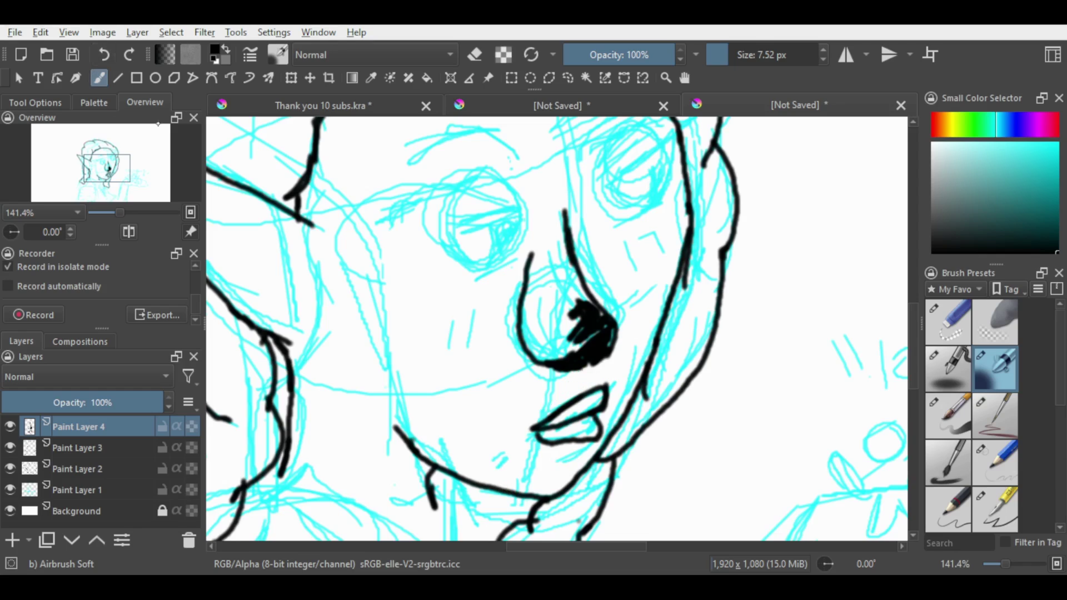
left_click_drag(563, 453, 593, 443)
left_click_drag(561, 392, 593, 383)
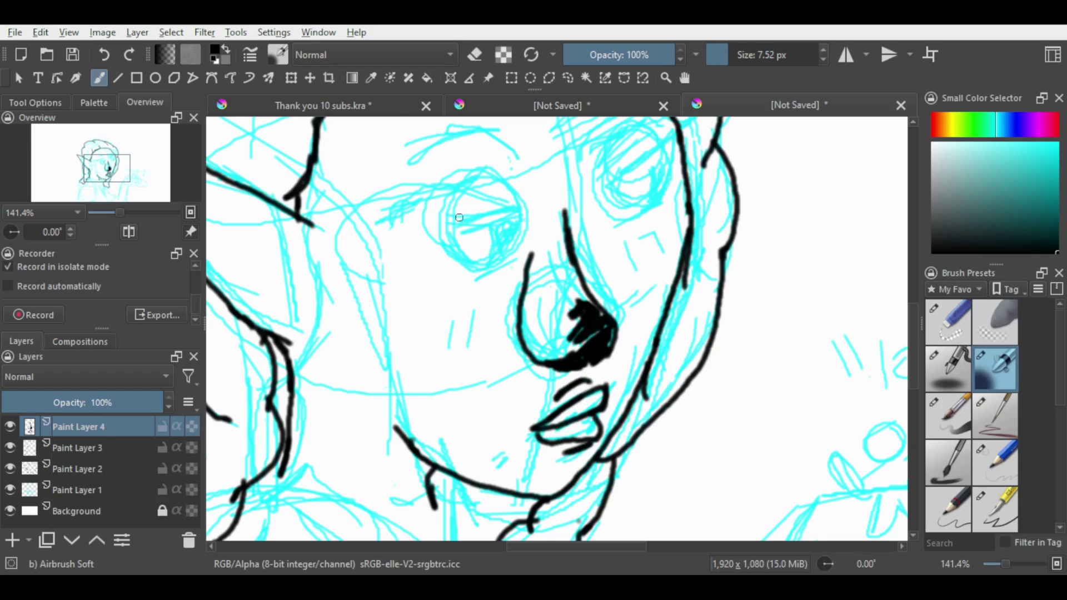
left_click_drag(440, 219, 525, 213)
left_click_drag(453, 207, 534, 209)
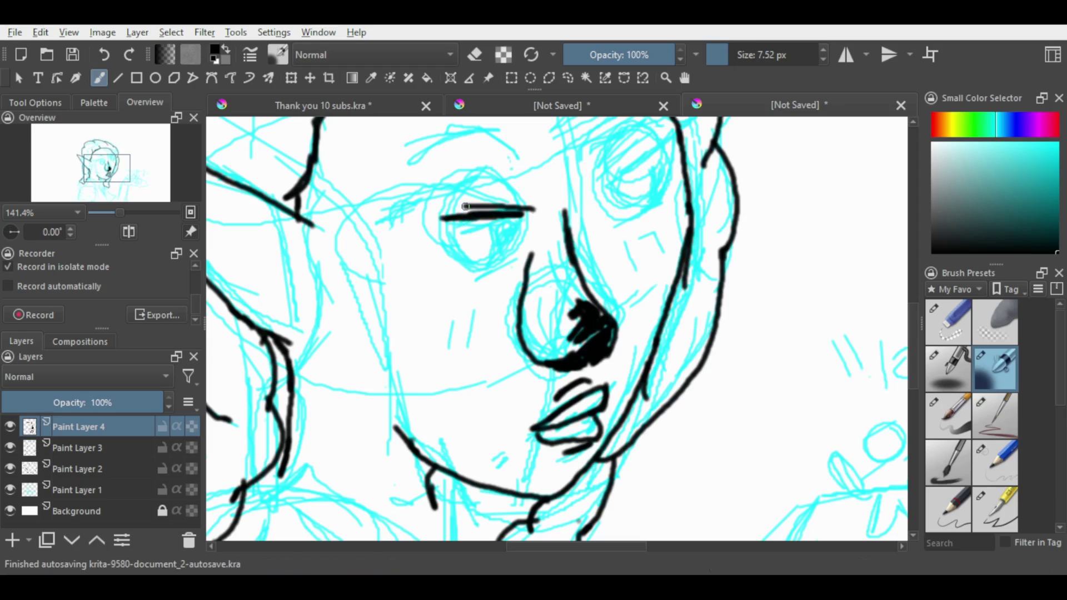
left_click(104, 56)
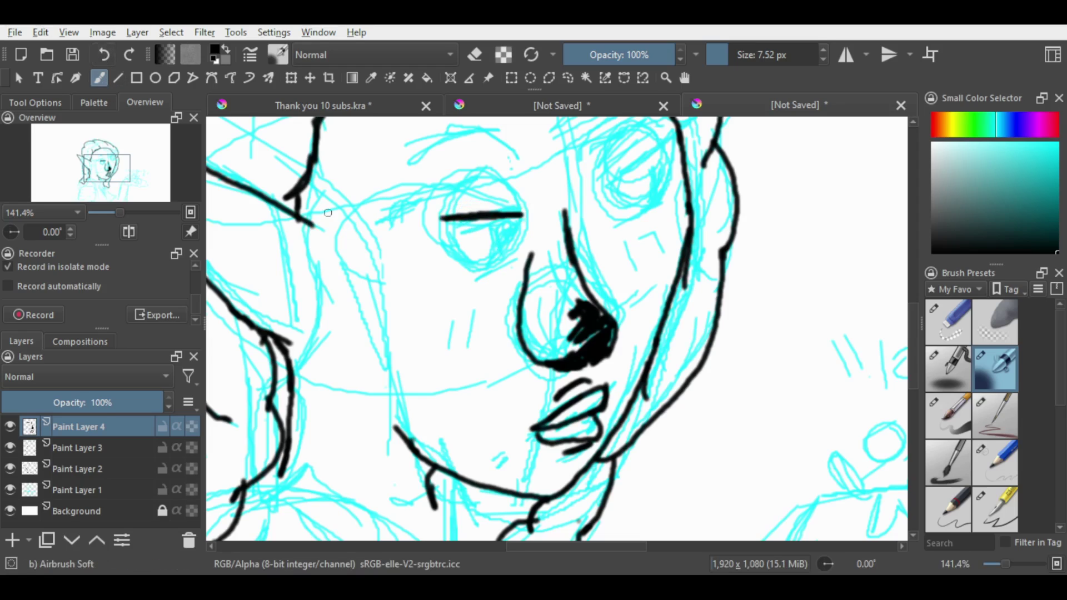
left_click(103, 55)
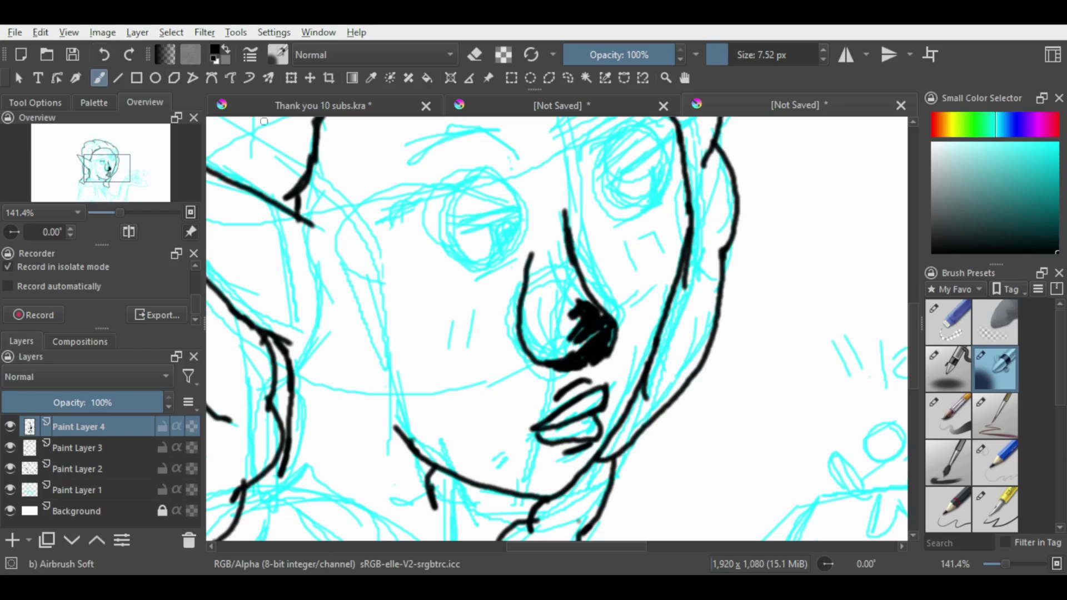
- Try angular outlines with downward-slanting upper lids for both eyes, and undo them
mouse_move(453, 213)
left_mouse_down()
mouse_move(498, 239)
mouse_move(490, 257)
mouse_move(506, 245)
mouse_move(492, 254)
mouse_move(468, 245)
mouse_move(508, 268)
left_mouse_up()
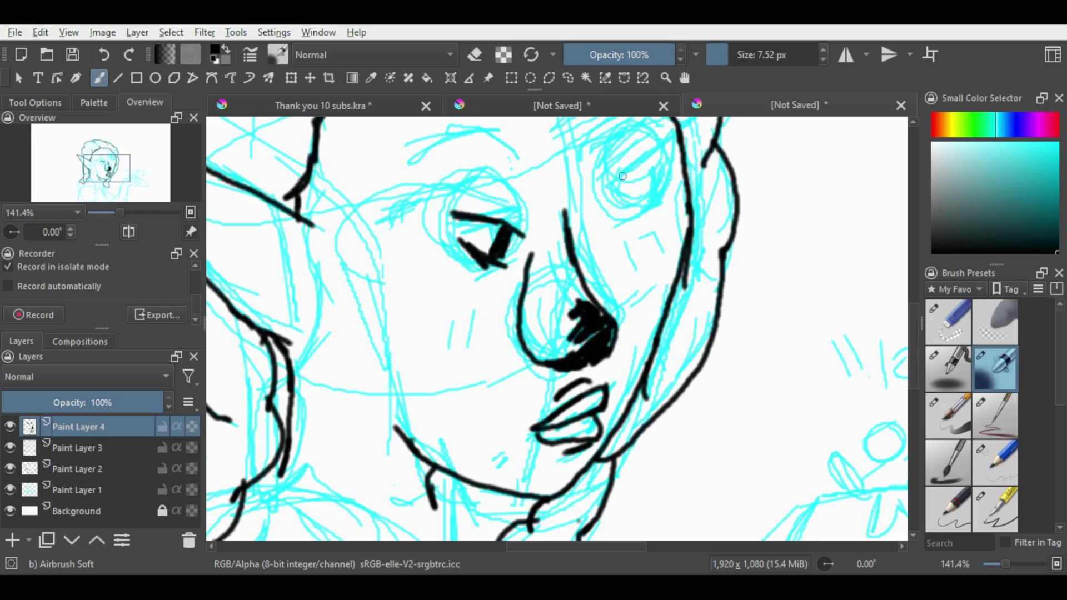
mouse_move(622, 176)
left_mouse_down()
mouse_move(671, 186)
mouse_move(651, 208)
mouse_move(619, 177)
mouse_move(630, 212)
mouse_move(666, 208)
mouse_move(637, 217)
left_mouse_up()
left_click(103, 54)
left_click(104, 54)
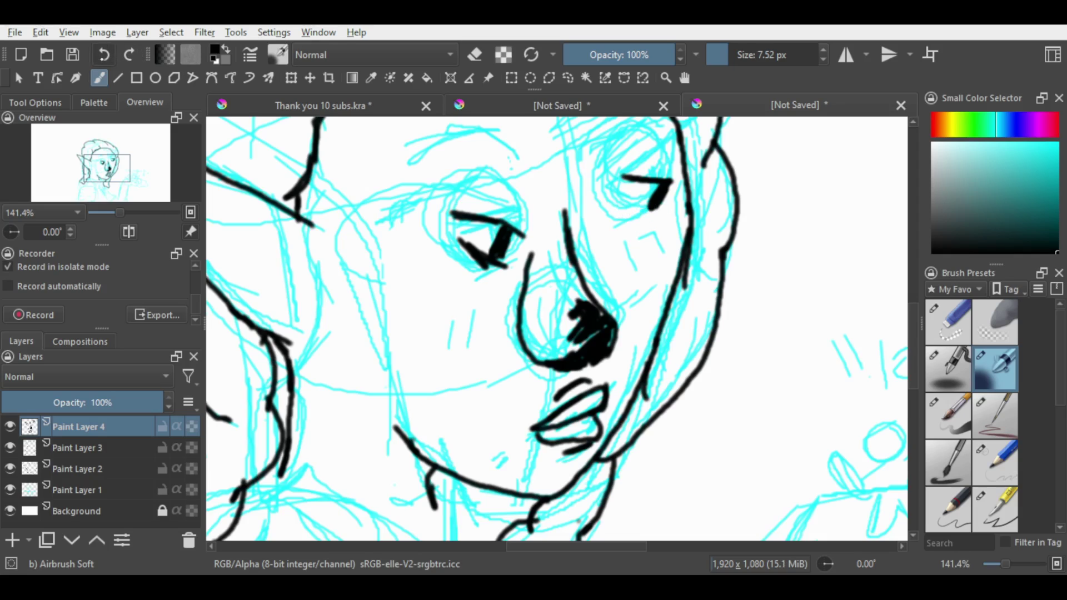
left_click(104, 54)
left_click(103, 55)
left_click(104, 54)
left_click(103, 54)
left_click(103, 55)
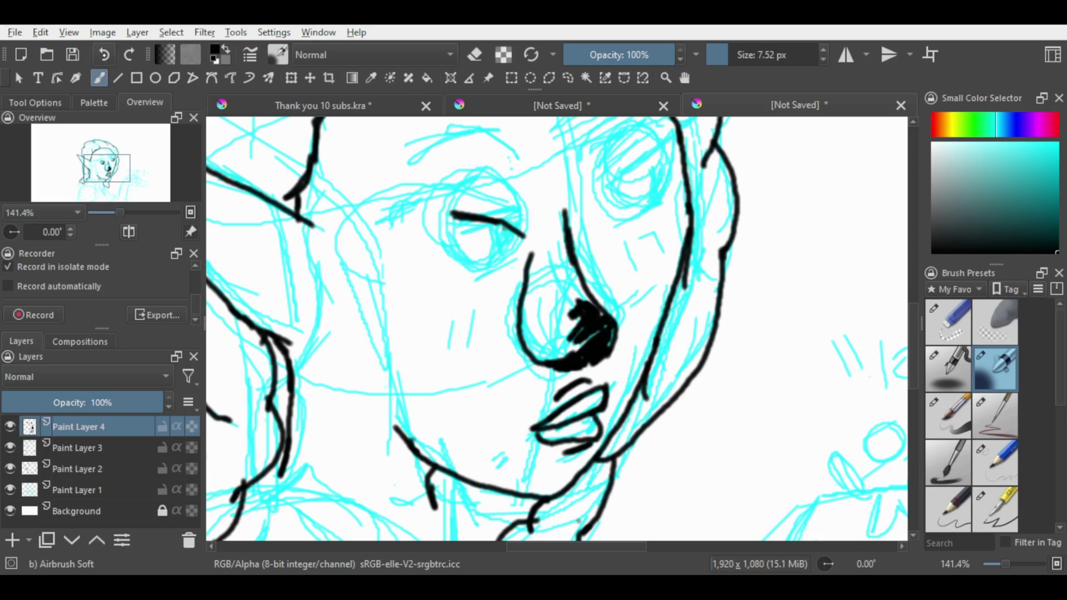
left_click(103, 55)
left_click(104, 54)
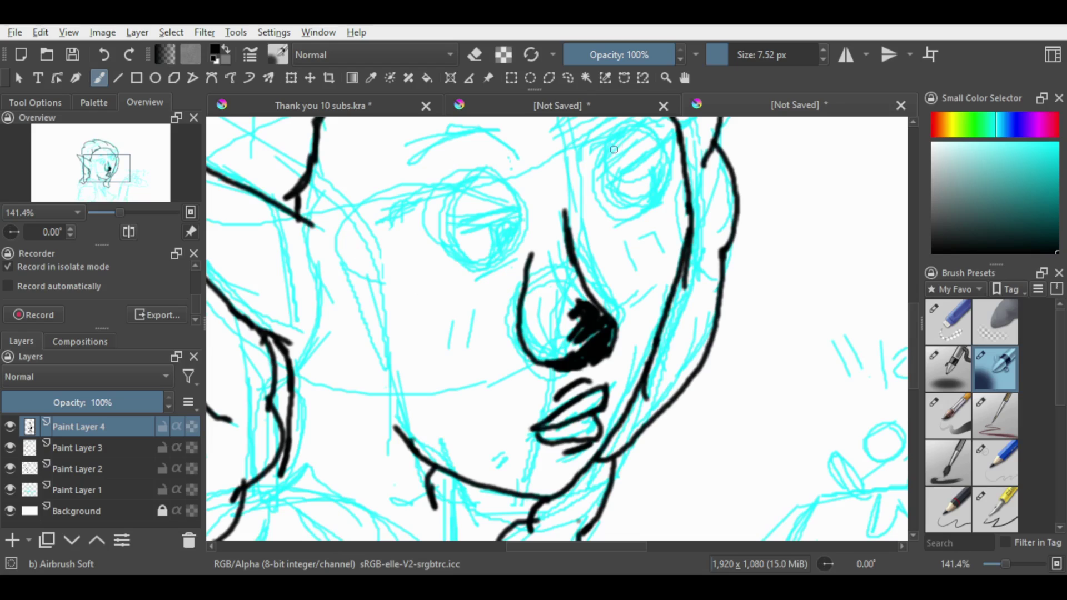
- Ink both half-closed eyes with thick upper lids and rounded lower lids
mouse_move(602, 181)
left_mouse_down()
mouse_move(651, 151)
mouse_move(616, 182)
mouse_move(610, 173)
mouse_move(629, 197)
mouse_move(645, 197)
mouse_move(663, 154)
left_mouse_up()
mouse_move(664, 156)
left_mouse_down()
mouse_move(649, 196)
mouse_move(611, 188)
mouse_move(669, 148)
mouse_move(633, 165)
left_mouse_up()
mouse_move(451, 220)
left_mouse_down()
mouse_move(508, 202)
mouse_move(452, 220)
mouse_move(520, 223)
mouse_move(515, 212)
mouse_move(486, 251)
mouse_move(454, 223)
left_mouse_up()
mouse_move(454, 224)
left_mouse_down()
mouse_move(483, 241)
mouse_move(519, 221)
mouse_move(509, 240)
mouse_move(456, 226)
left_mouse_up()
left_click_drag(455, 226, 525, 210)
mouse_move(506, 210)
left_mouse_down()
mouse_move(451, 222)
mouse_move(528, 218)
left_mouse_up()
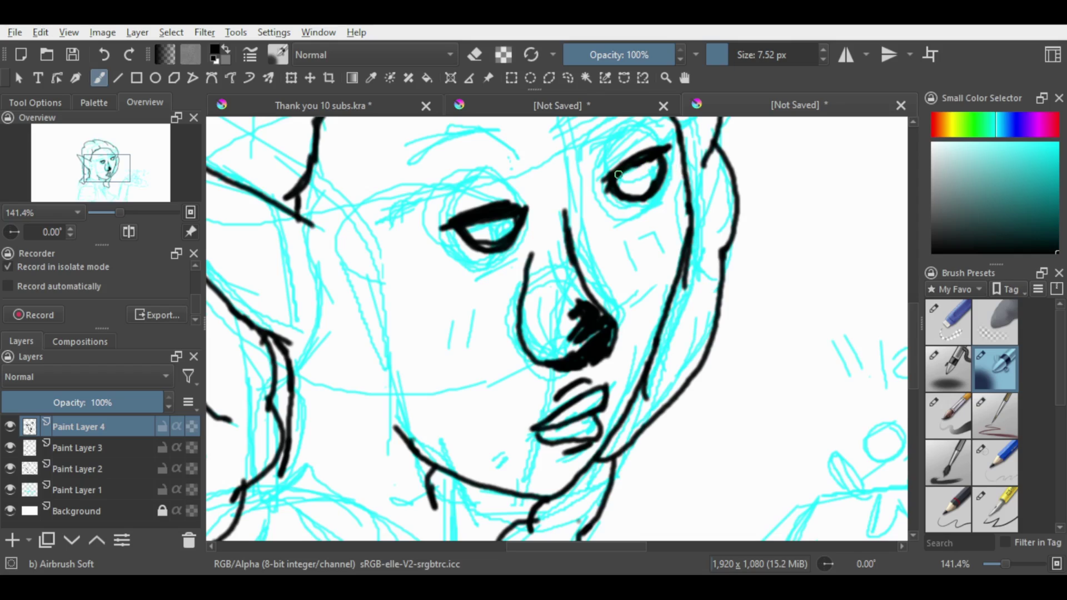
- Thicken the far eye's upper lid, select the eye with a freehand outline and shift it slightly lower
left_click_drag(613, 177, 660, 162)
left_click(568, 78)
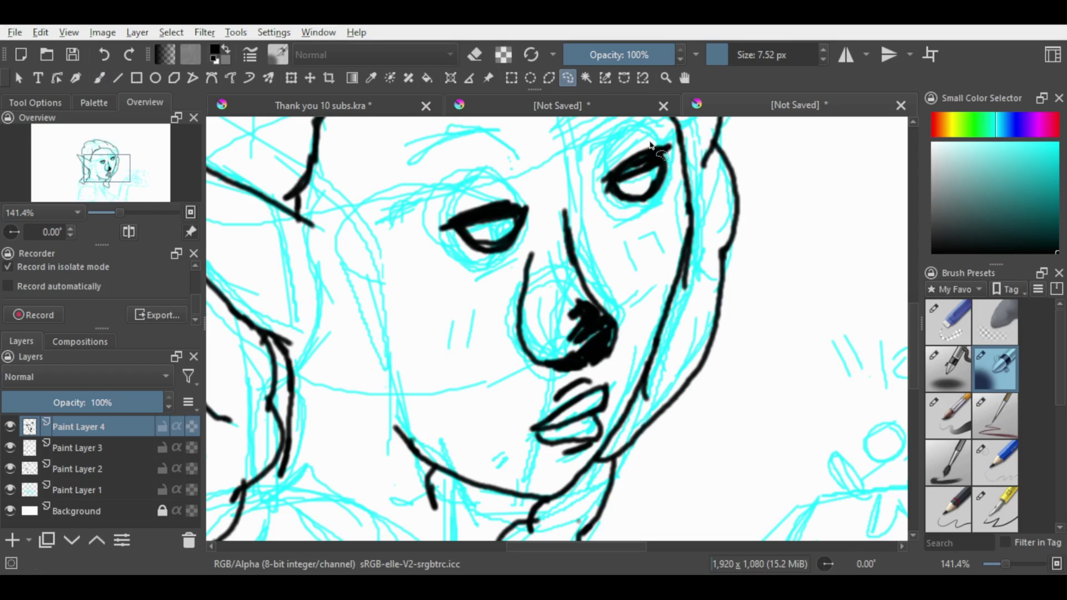
left_click_drag(684, 128, 673, 131)
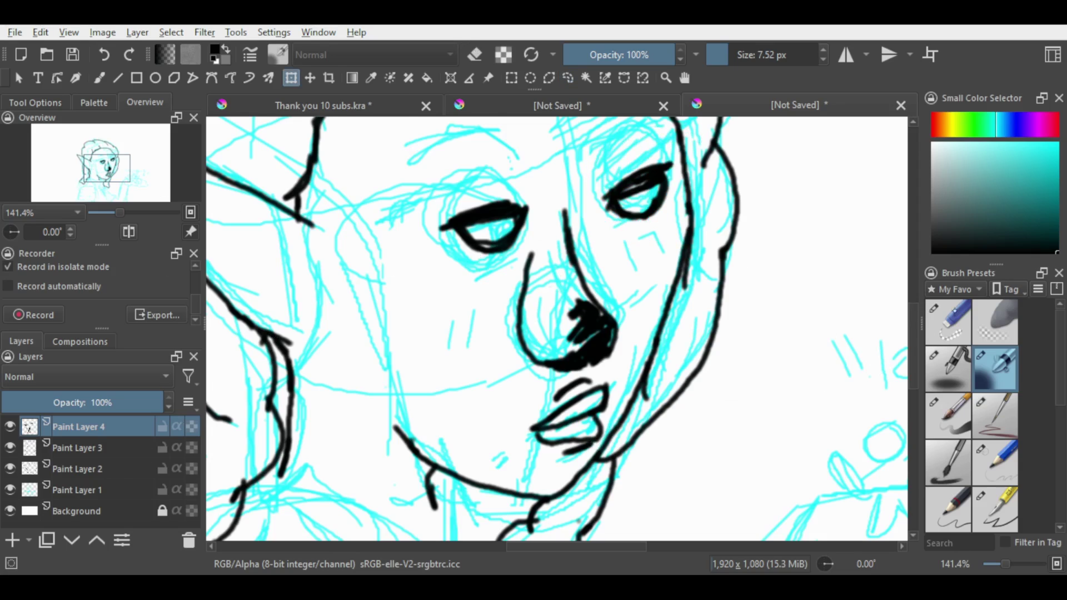
- Erase the whole inked nose between the eyes and the lips with the Eraser Small brush
key("e")
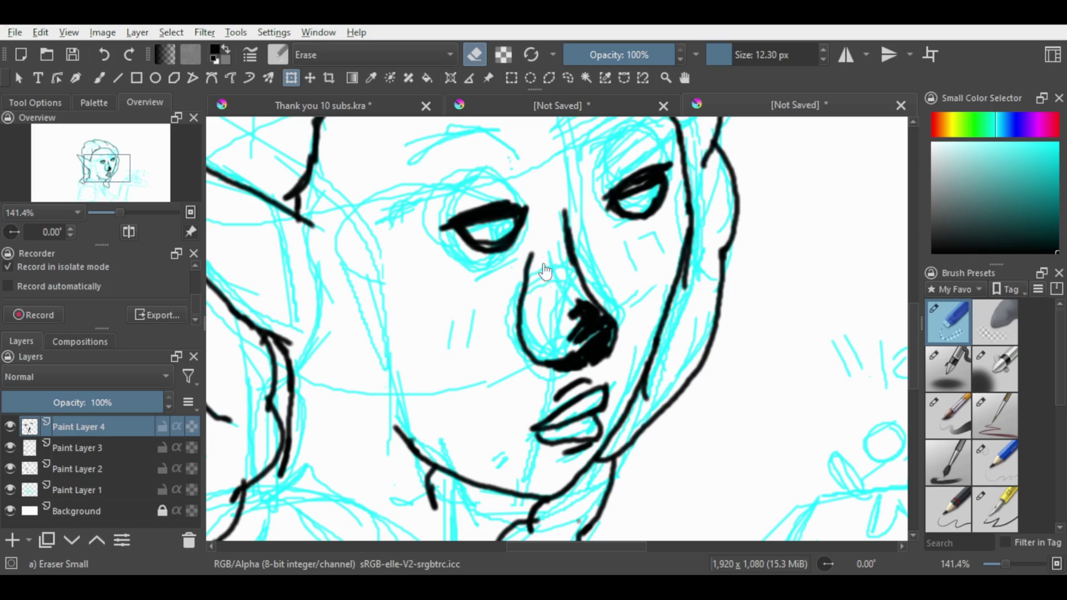
key("b")
mouse_move(527, 320)
left_mouse_down()
mouse_move(534, 252)
mouse_move(521, 366)
mouse_move(596, 352)
mouse_move(523, 373)
mouse_move(607, 291)
mouse_move(478, 353)
mouse_move(606, 338)
mouse_move(576, 211)
left_mouse_up()
left_click_drag(583, 289, 566, 256)
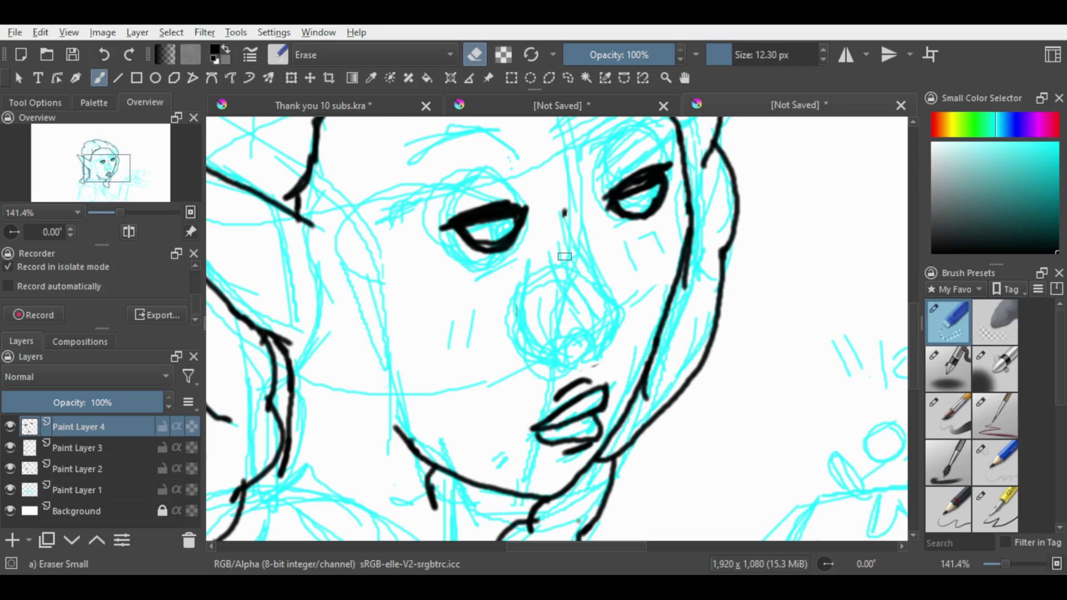
right_click(569, 283)
left_click(821, 323)
left_click_drag(580, 208, 563, 214)
- With the Airbrush Soft preset, ink the nose's near side down to its base and fill the nostril in solid black
left_click(987, 371)
mouse_move(518, 273)
left_mouse_down()
mouse_move(535, 349)
mouse_move(590, 342)
mouse_move(576, 358)
mouse_move(572, 347)
mouse_move(589, 345)
mouse_move(562, 353)
mouse_move(601, 331)
left_mouse_up()
left_click(104, 54)
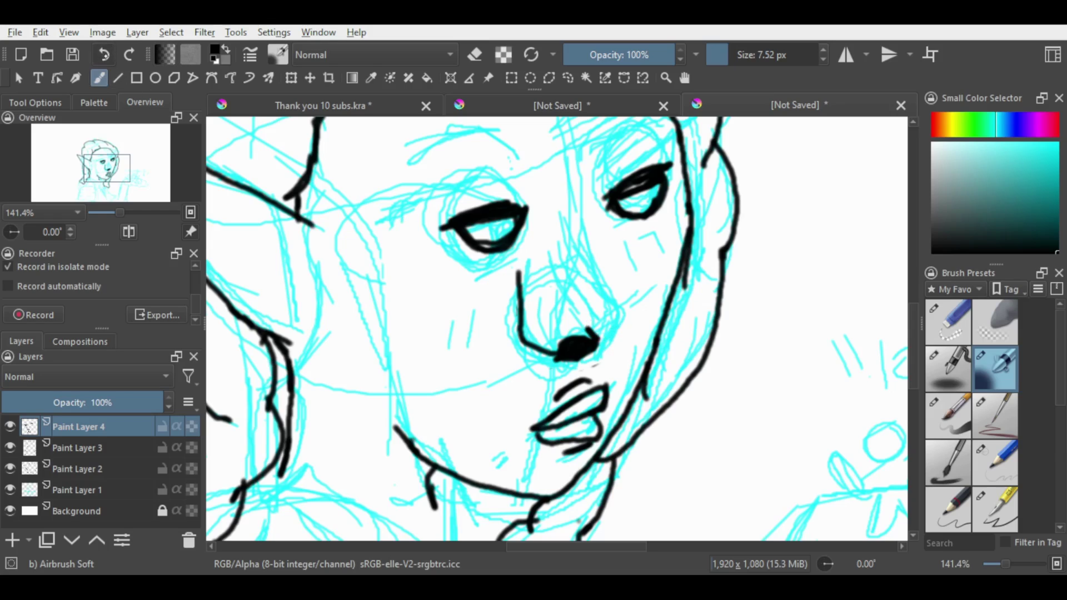
- Ink the nose tip and its far contour up to the bridge, retrying the bridge line, and add strokes inside the tip
mouse_move(593, 344)
left_mouse_down()
mouse_move(608, 353)
mouse_move(617, 303)
mouse_move(597, 291)
left_mouse_up()
mouse_move(578, 207)
left_mouse_down()
mouse_move(597, 278)
mouse_move(580, 241)
mouse_move(585, 260)
left_mouse_up()
key("ctrl+z")
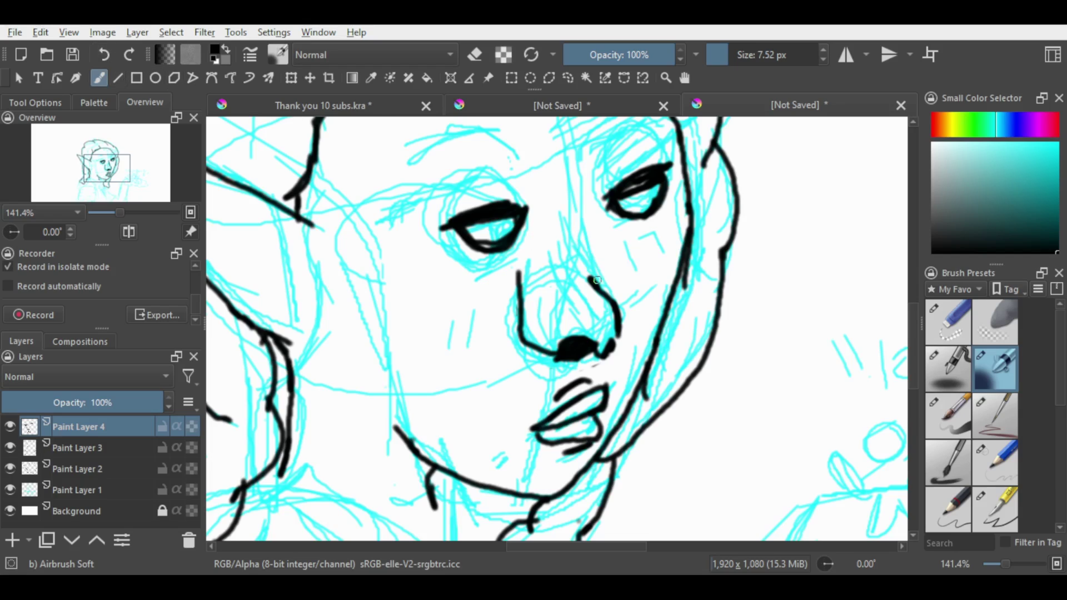
left_click_drag(586, 216, 599, 275)
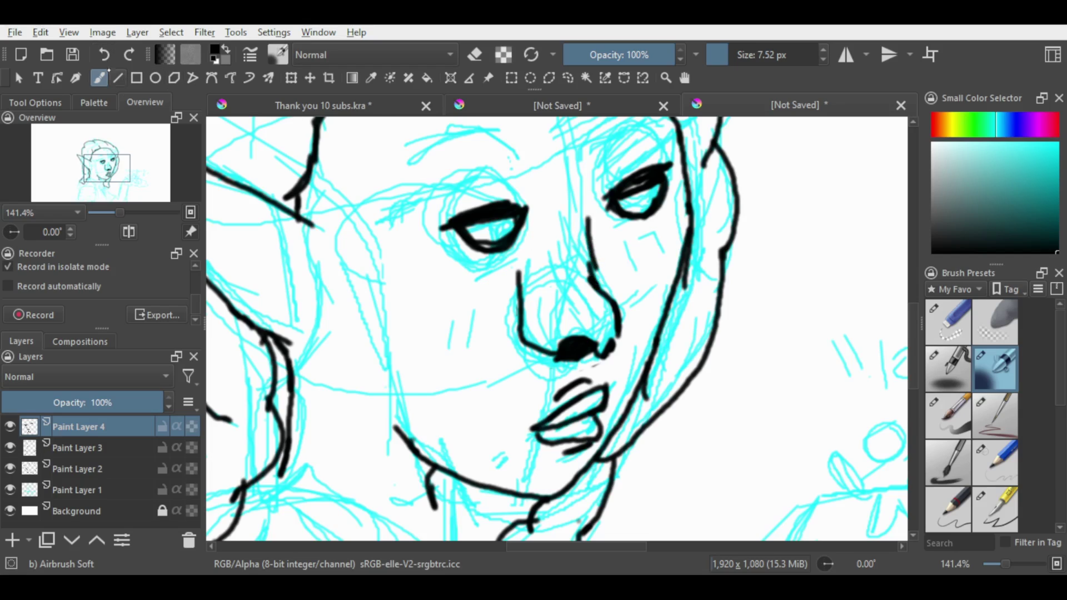
key("ctrl+z")
left_click_drag(578, 218, 596, 273)
left_click(112, 60)
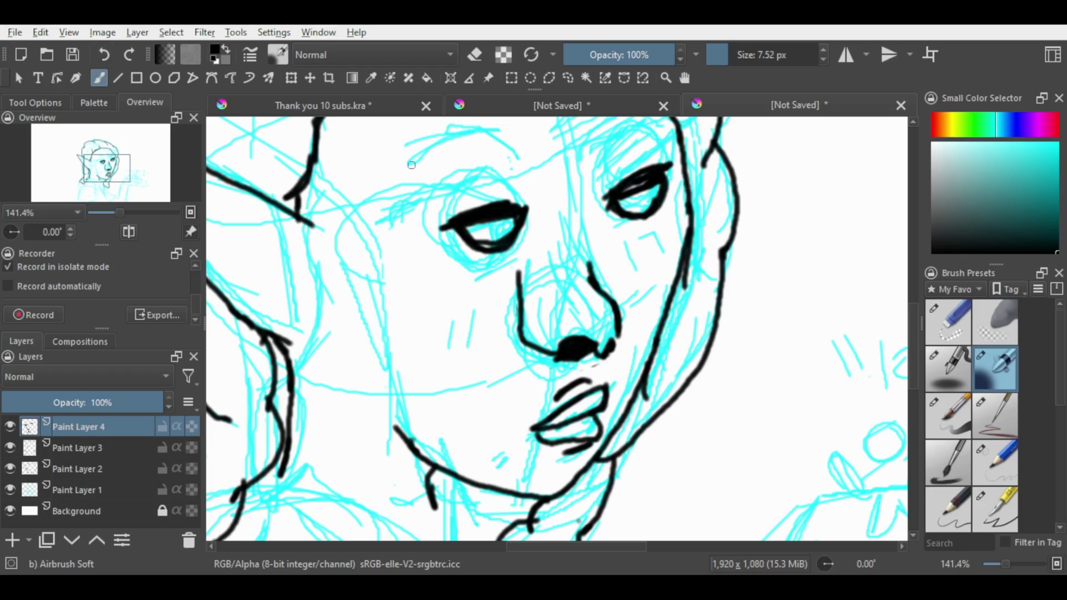
mouse_move(585, 225)
left_mouse_down()
mouse_move(591, 277)
mouse_move(590, 265)
left_mouse_up()
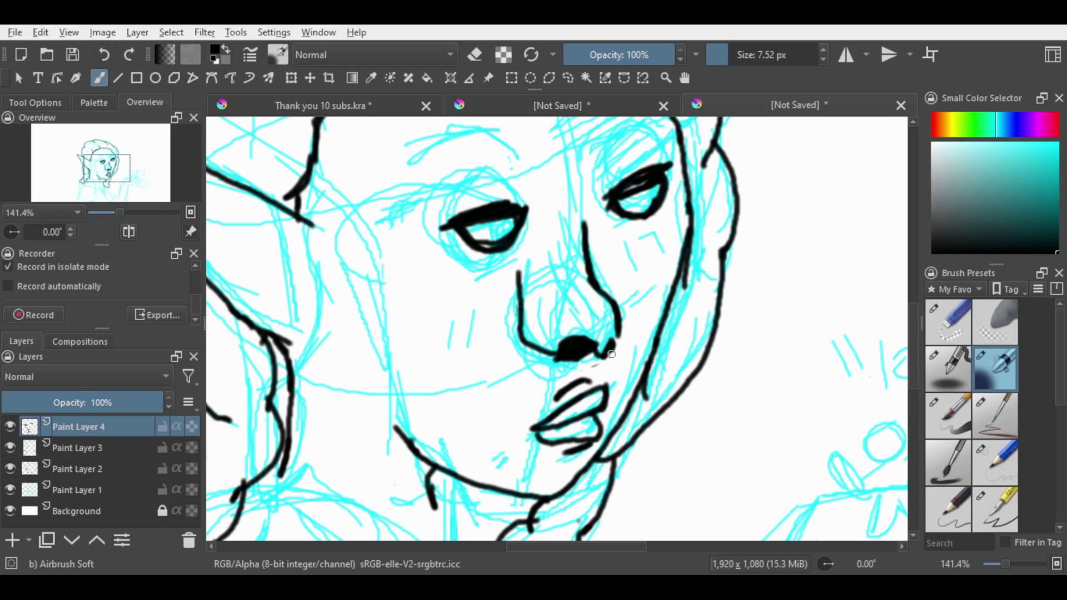
mouse_move(613, 313)
left_mouse_down()
mouse_move(601, 338)
mouse_move(599, 324)
mouse_move(577, 336)
mouse_move(587, 318)
left_mouse_up()
- Undo the nose's far contour and the nostril, keeping the near side line
left_click(104, 54)
left_click(104, 54)
left_click(104, 54)
left_click(104, 55)
left_click(104, 55)
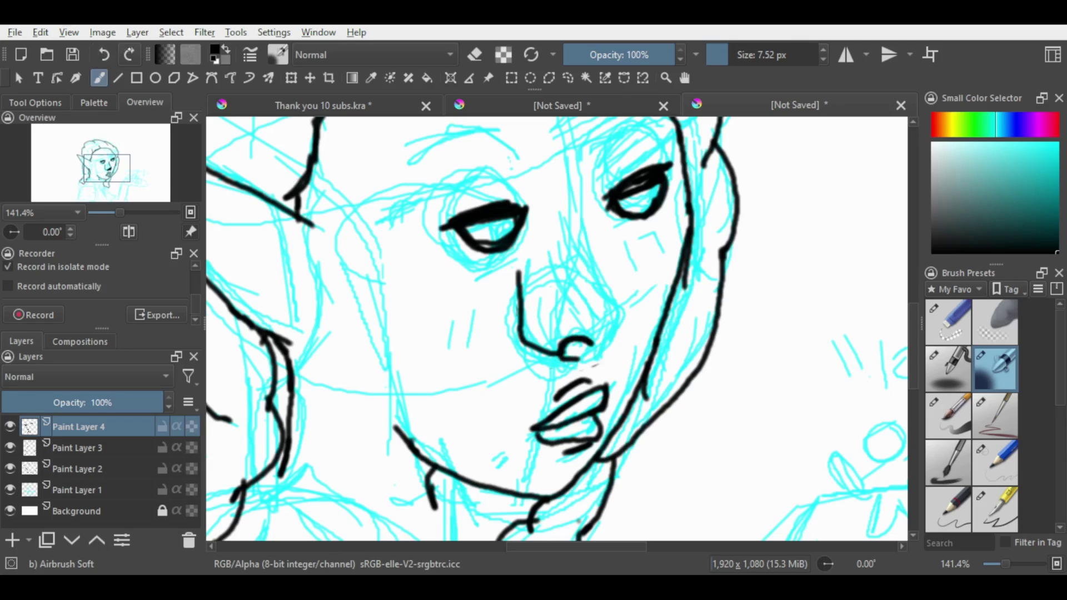
left_click(104, 55)
- Ink the nostril edge, nose tip and far contour up to the bridge, plus a short curve inside the nose
mouse_move(560, 352)
left_mouse_down()
mouse_move(584, 341)
mouse_move(593, 351)
mouse_move(621, 313)
mouse_move(599, 288)
mouse_move(599, 265)
left_mouse_up()
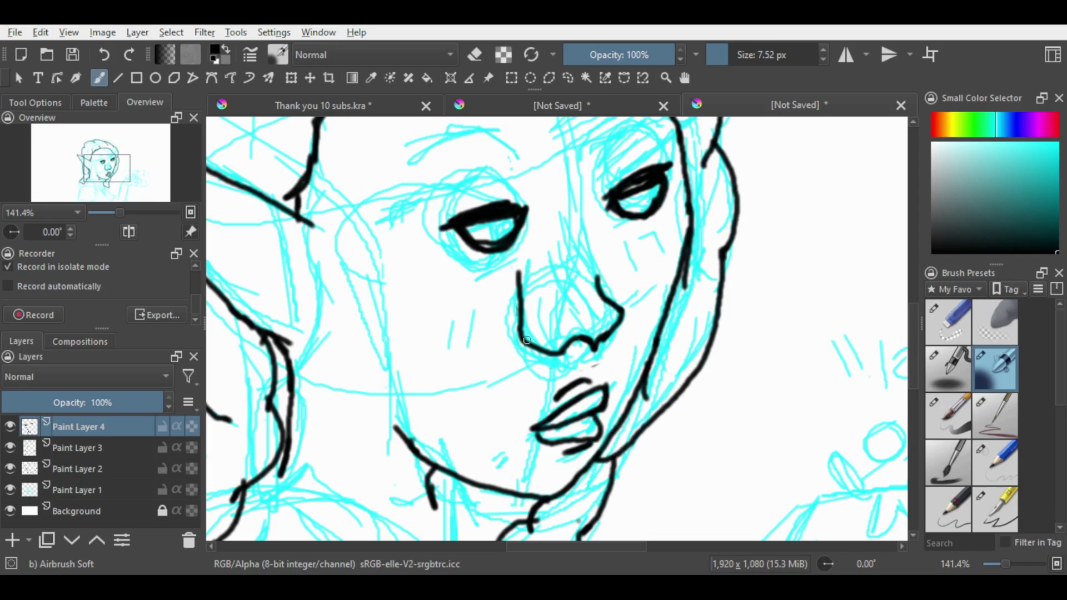
mouse_move(547, 315)
left_mouse_down()
mouse_move(580, 295)
mouse_move(556, 327)
mouse_move(590, 296)
mouse_move(585, 230)
left_mouse_up()
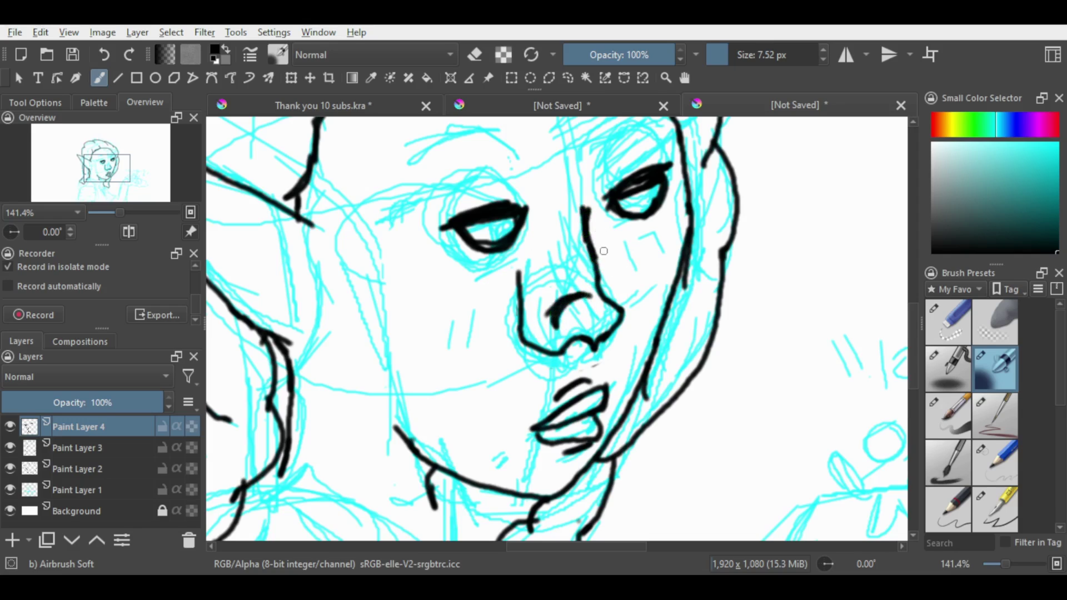
- Erase the short curve inside the nose and the line along its near side
key("e")
mouse_move(581, 304)
left_mouse_down()
mouse_move(553, 321)
mouse_move(567, 295)
mouse_move(555, 318)
left_mouse_up()
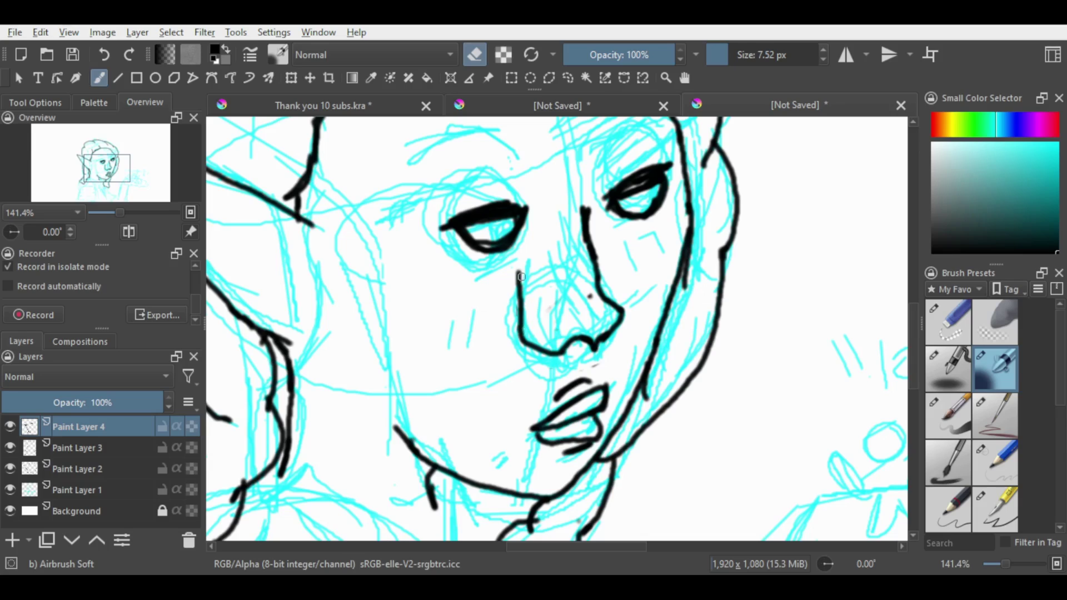
mouse_move(522, 277)
left_mouse_down()
mouse_move(522, 330)
mouse_move(543, 348)
mouse_move(515, 315)
mouse_move(528, 292)
left_mouse_up()
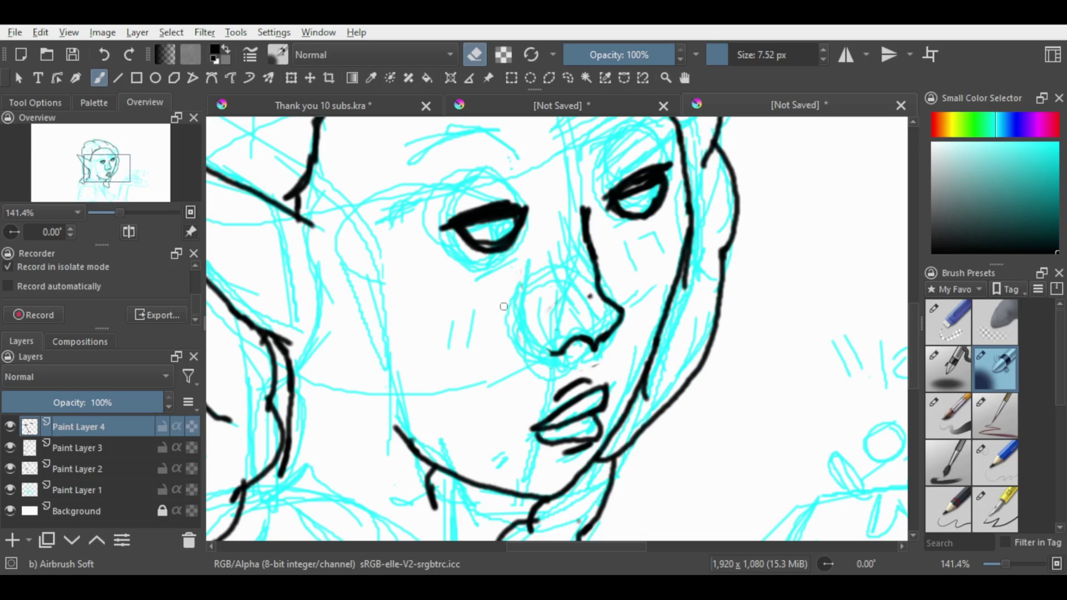
- Return to painting and ink the nose's near side from below the eye, around the nostril wing to the base
key("e")
left_click_drag(543, 331, 557, 351)
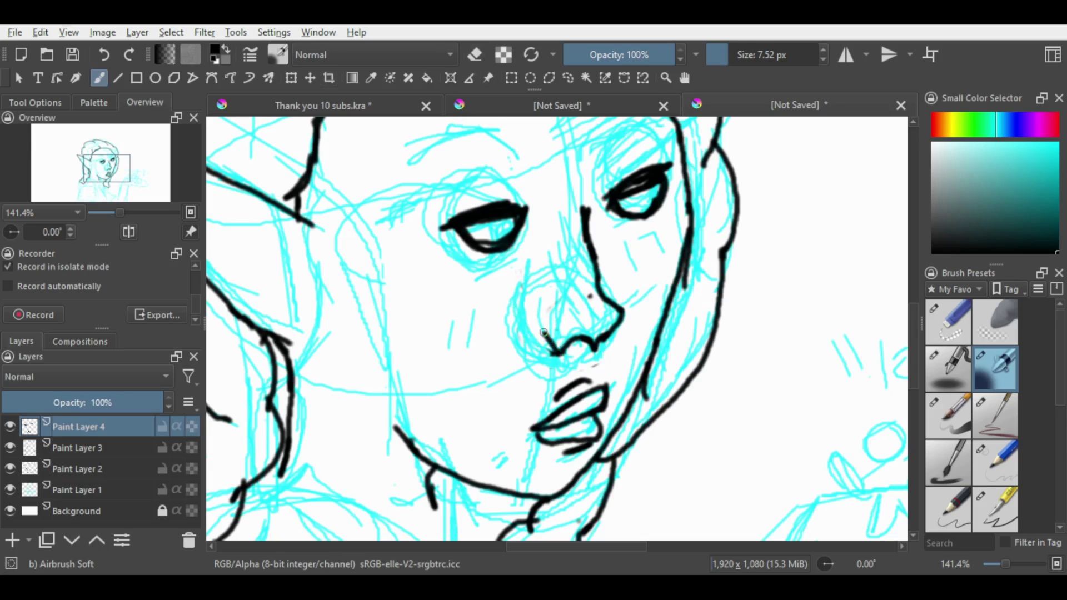
left_click(104, 54)
left_click_drag(543, 244, 547, 346)
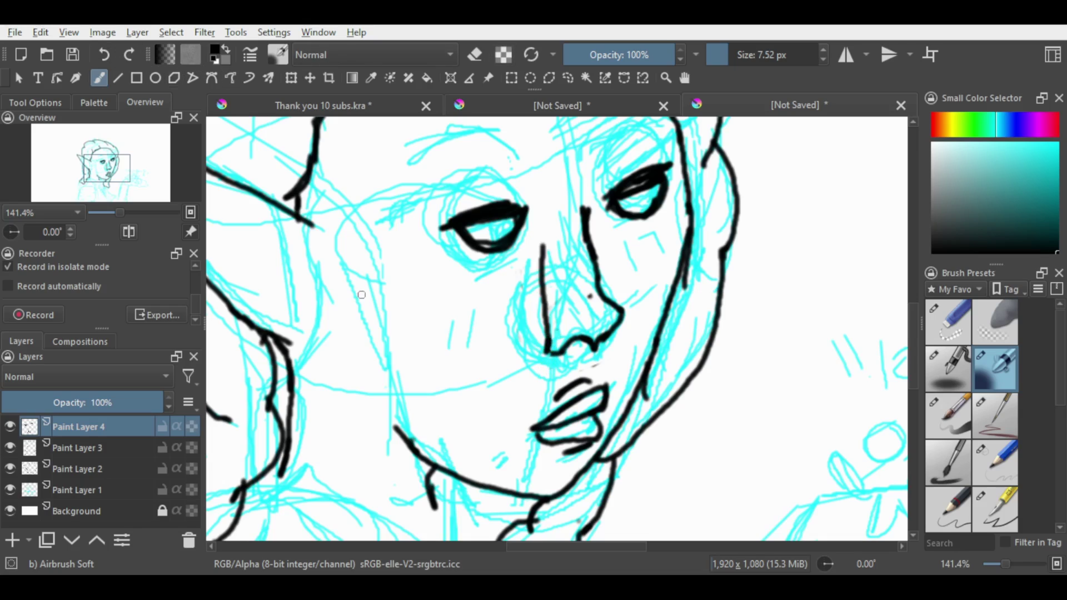
key("ctrl+z")
mouse_move(524, 240)
left_mouse_down()
mouse_move(522, 307)
mouse_move(554, 354)
left_mouse_up()
key("ctrl+z")
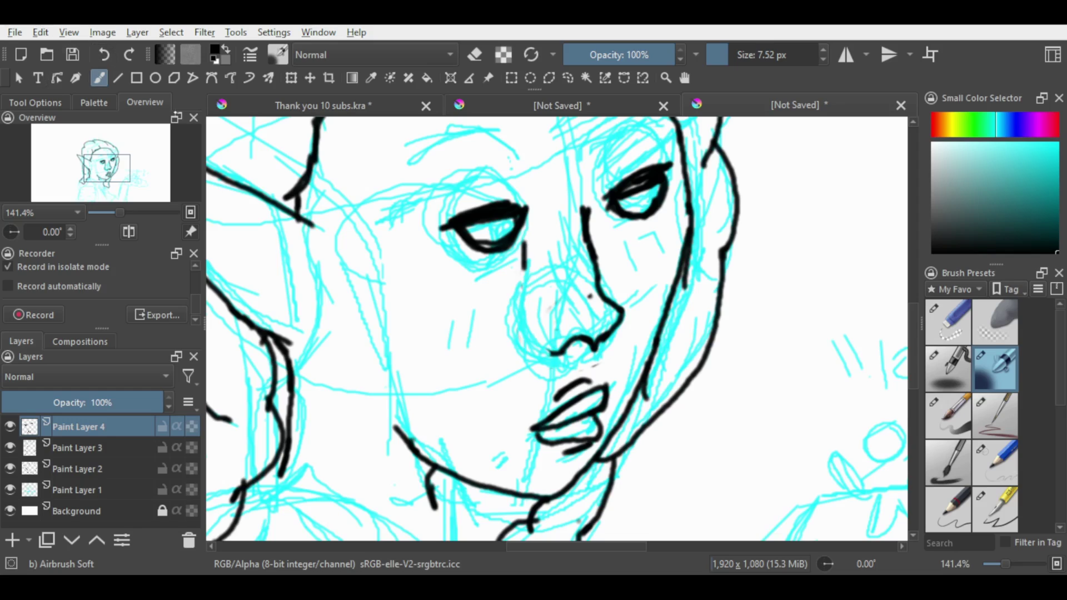
left_click_drag(529, 259, 526, 330)
key("ctrl+z")
mouse_move(523, 269)
left_mouse_down()
mouse_move(509, 325)
mouse_move(548, 344)
left_mouse_up()
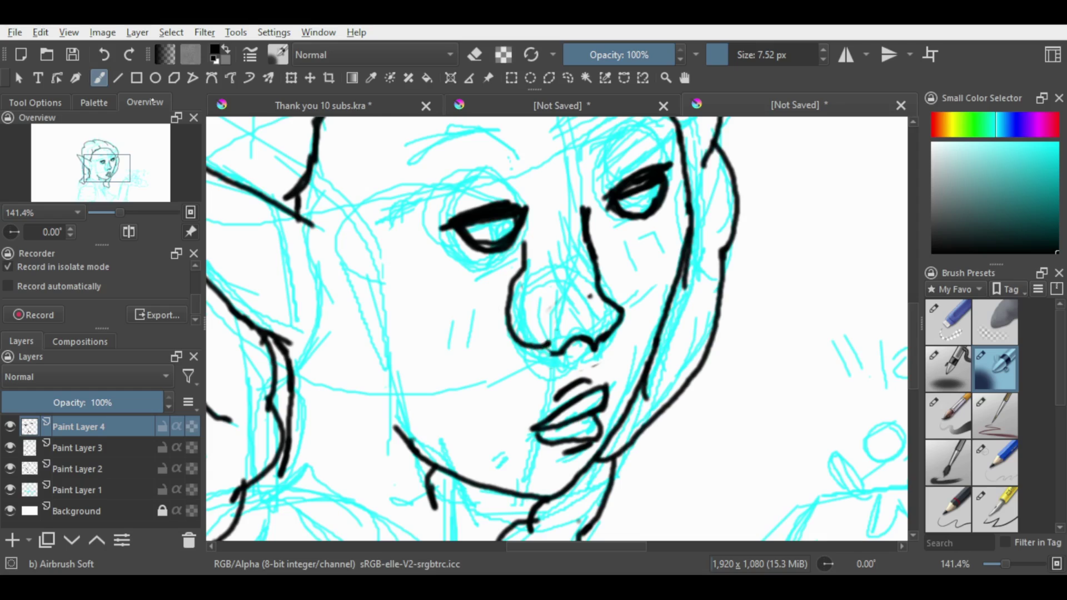
- Undo the inked line along the nose's near side, together with a straighter retry of it
key("ctrl+z")
mouse_move(521, 271)
left_mouse_down()
mouse_move(523, 333)
mouse_move(544, 349)
mouse_move(619, 350)
left_mouse_up()
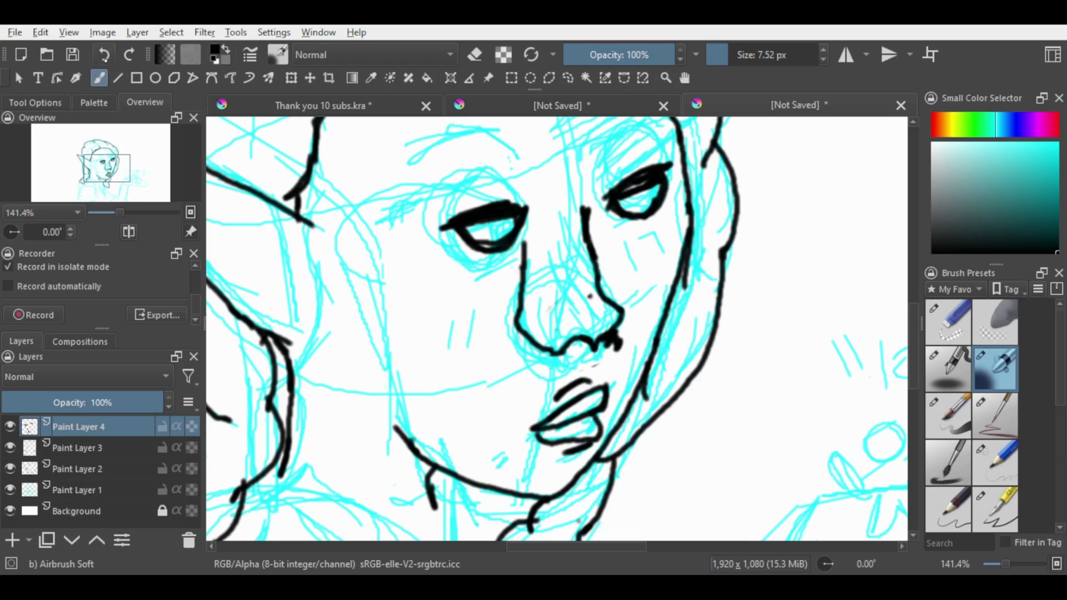
key("ctrl+z")
key("ctrl+z")
key("ctrl+z")
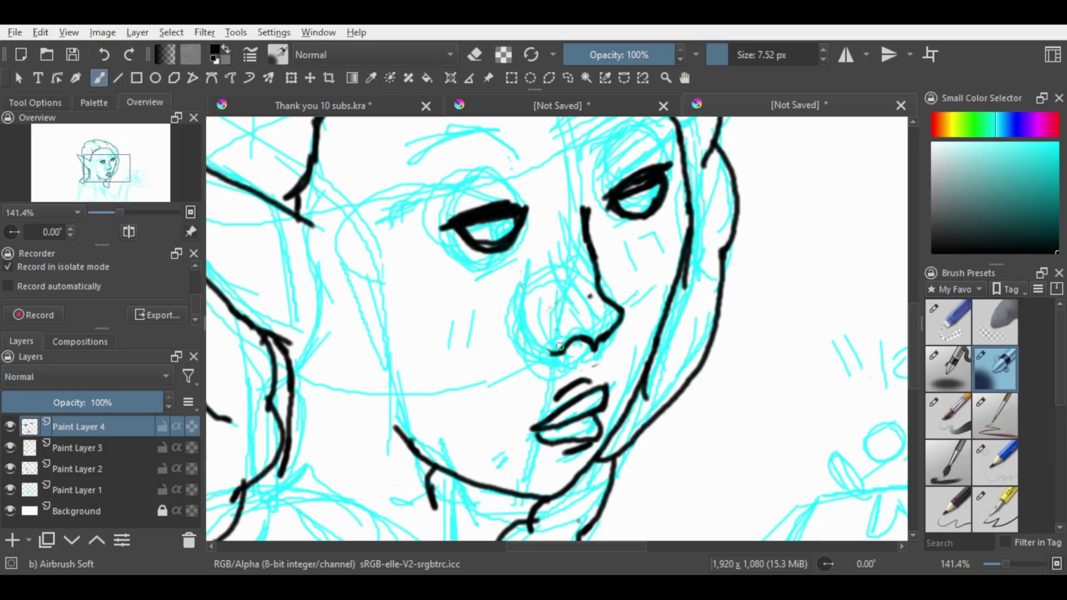
- Ink a short curve for the near nostril wing and fill both nostrils solid black
left_click_drag(532, 317, 540, 344)
mouse_move(612, 335)
left_mouse_down()
mouse_move(575, 360)
mouse_move(583, 341)
mouse_move(558, 367)
left_mouse_up()
key("ctrl+z")
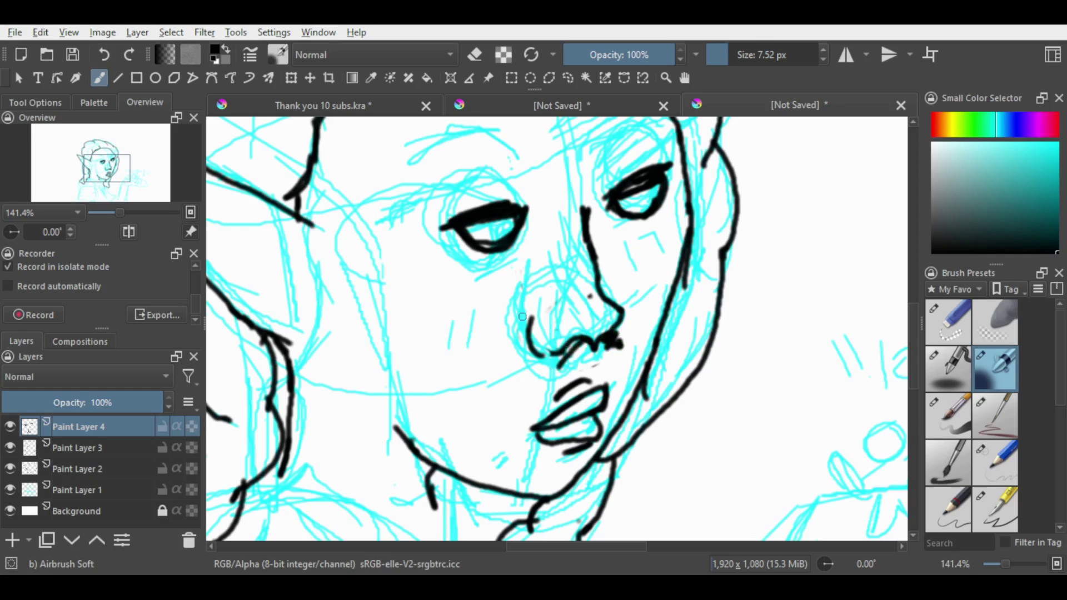
key("ctrl+z")
scroll(568, 376, "up", 1)
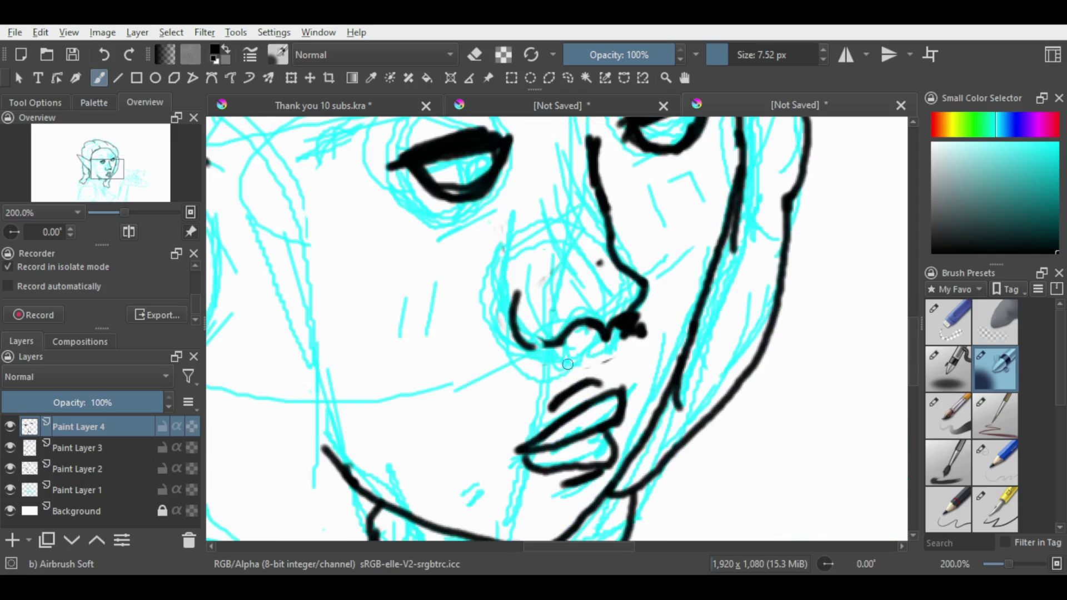
mouse_move(590, 329)
left_mouse_down()
mouse_move(568, 342)
mouse_move(603, 339)
mouse_move(555, 347)
mouse_move(598, 341)
left_mouse_up()
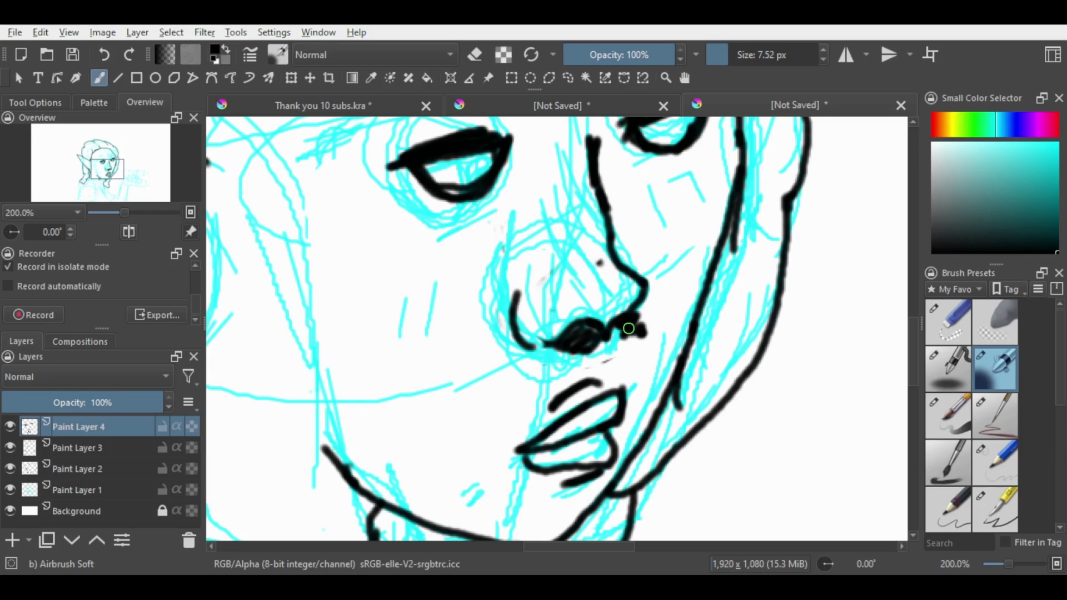
mouse_move(629, 329)
left_mouse_down()
mouse_move(584, 329)
mouse_move(594, 323)
mouse_move(577, 334)
mouse_move(598, 340)
left_mouse_up()
- Ink the lid creases and under-eye lines of both eyes, plus a thin first line for the near eyebrow
scroll(597, 375, "down", 2)
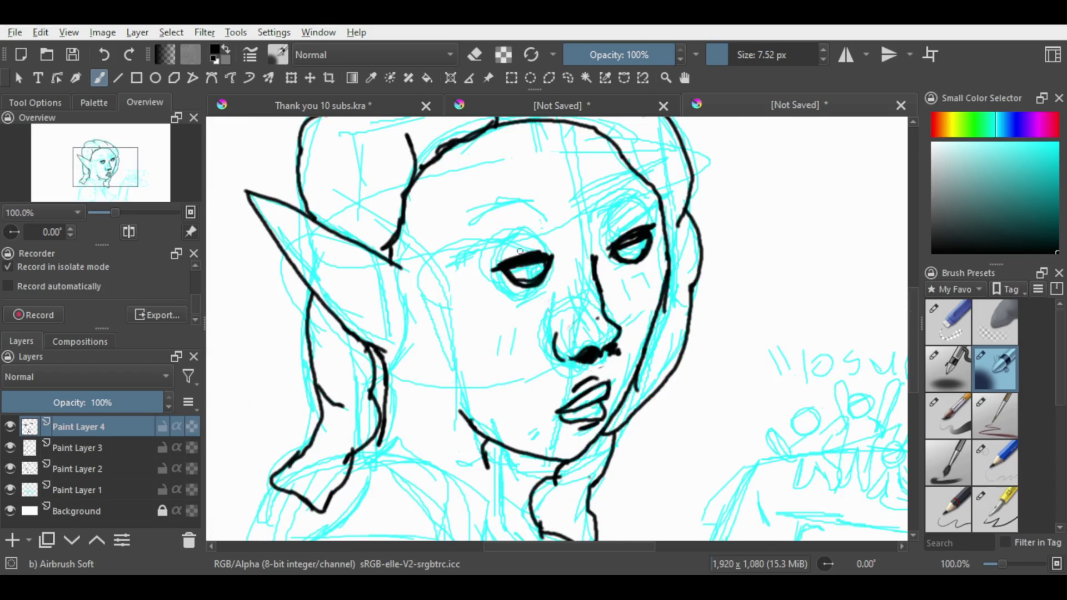
left_click_drag(546, 217, 507, 206)
mouse_move(518, 244)
left_mouse_down()
mouse_move(554, 240)
mouse_move(554, 251)
mouse_move(490, 253)
left_mouse_up()
left_click(103, 53)
mouse_move(608, 230)
left_mouse_down()
mouse_move(634, 217)
mouse_move(659, 227)
left_mouse_up()
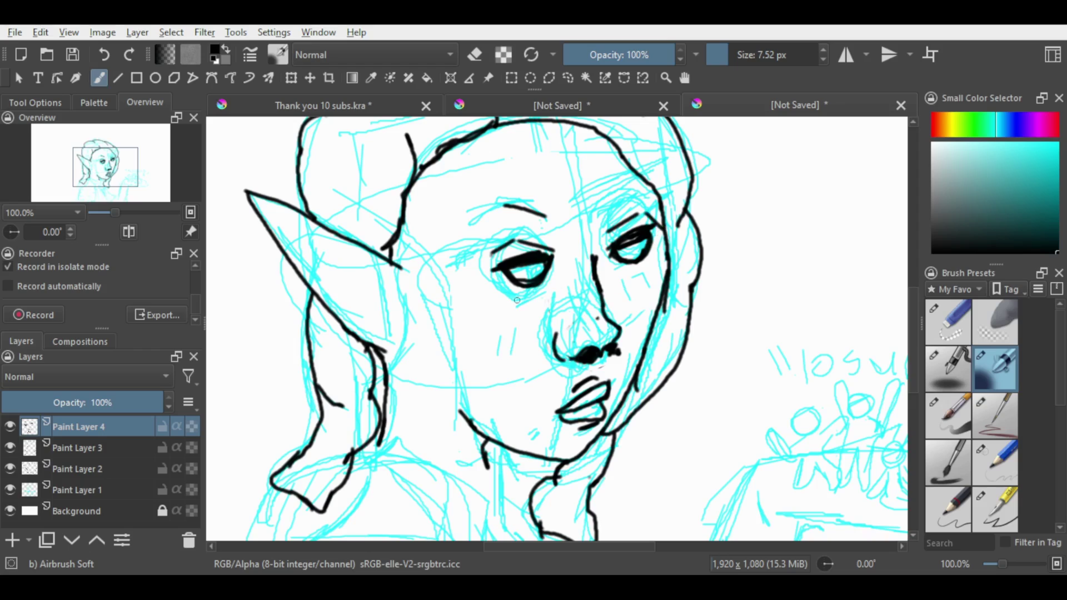
left_click_drag(547, 296, 524, 305)
left_click_drag(624, 273, 643, 274)
- Ink both eyebrows as thick, solid black shapes
mouse_move(513, 209)
left_mouse_down()
mouse_move(470, 227)
mouse_move(517, 205)
mouse_move(487, 222)
mouse_move(470, 215)
mouse_move(551, 216)
left_mouse_up()
mouse_move(551, 215)
left_mouse_down()
mouse_move(488, 213)
mouse_move(531, 215)
mouse_move(480, 227)
mouse_move(499, 206)
mouse_move(460, 223)
mouse_move(477, 230)
mouse_move(543, 211)
mouse_move(516, 216)
left_mouse_up()
mouse_move(599, 196)
left_mouse_down()
mouse_move(658, 199)
mouse_move(598, 202)
mouse_move(610, 206)
mouse_move(665, 193)
left_mouse_up()
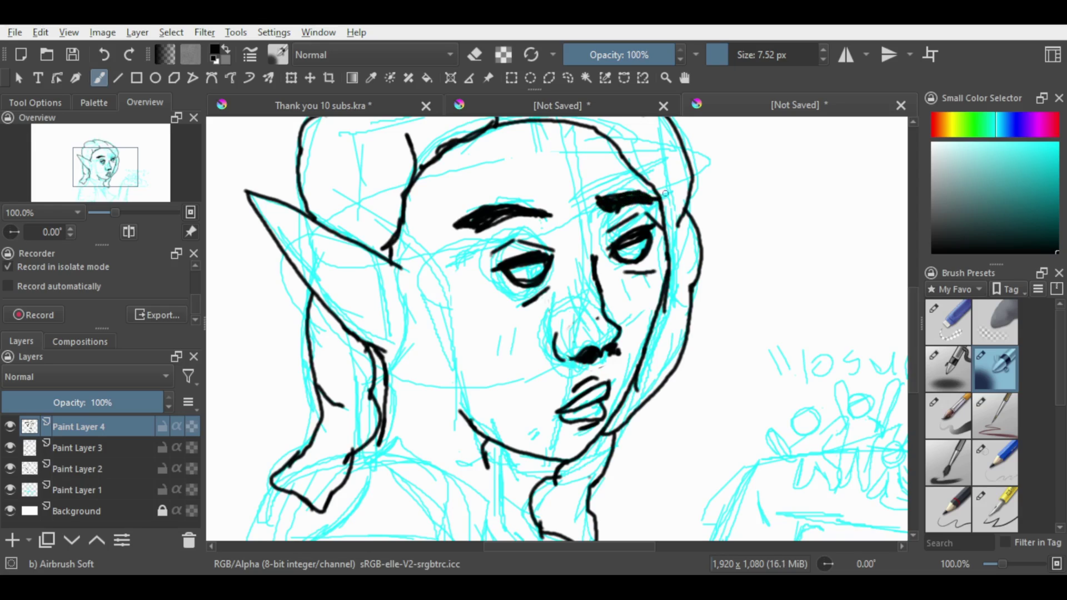
- Ink short frown lines between the eyebrows, above the bridge of the nose
left_click_drag(594, 214, 594, 222)
key("plus")
right_click(593, 236)
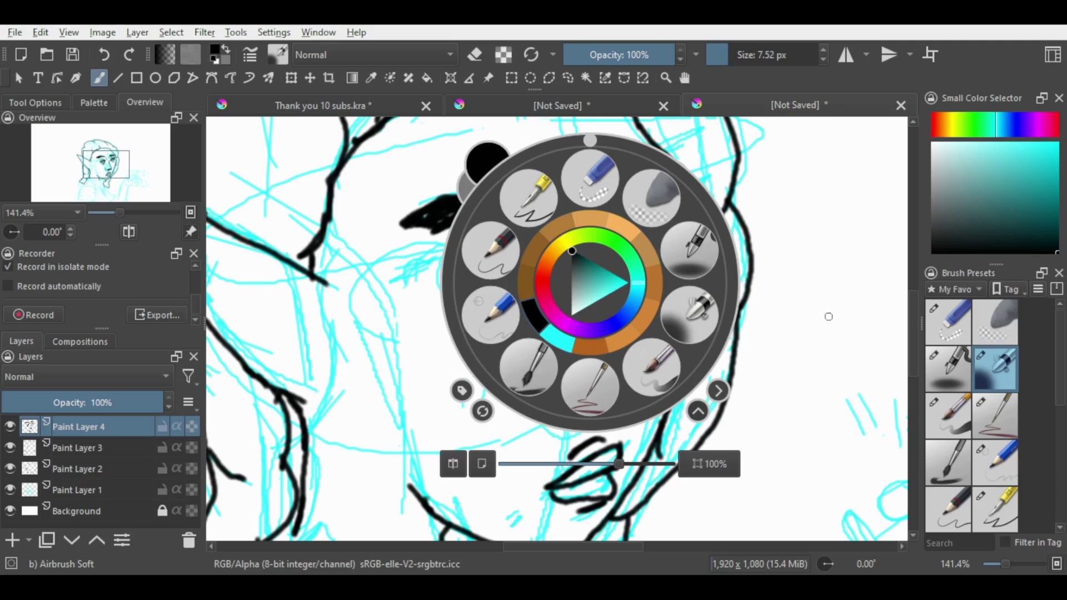
left_click(828, 316)
left_click_drag(587, 236, 602, 251)
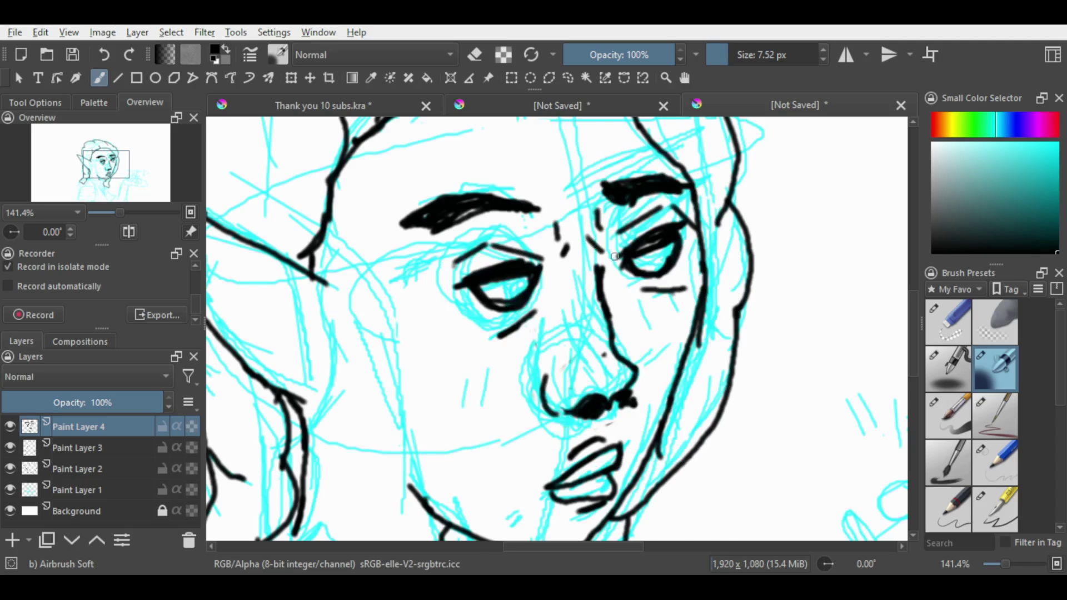
- On Paint Layer 2, extend the near jawline up toward the ear and add short strokes at the neck and the hair lock's lower end
key("minus")
key("minus")
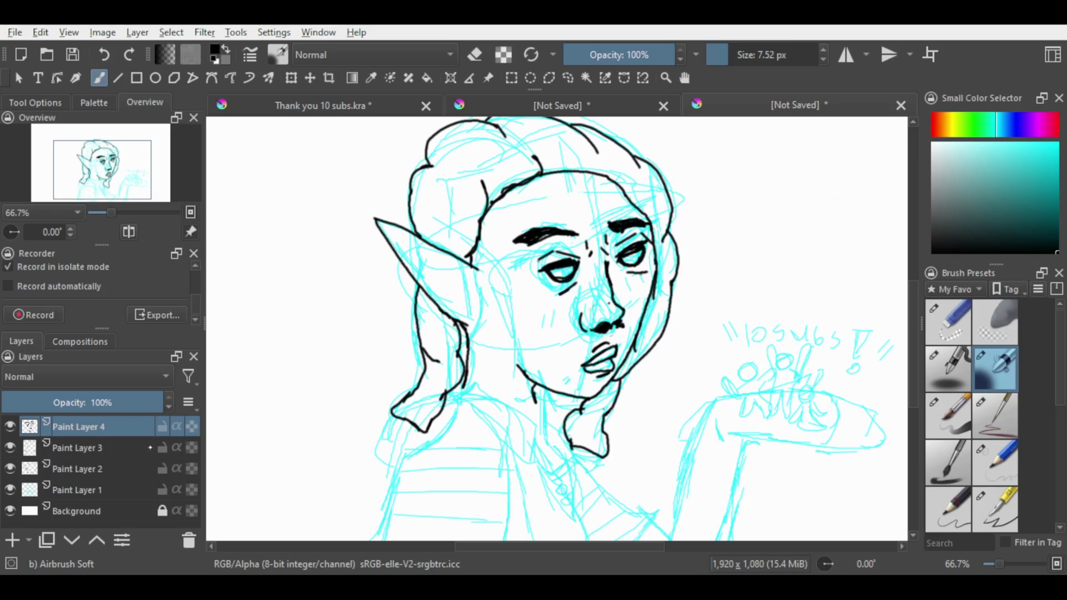
left_click(124, 469)
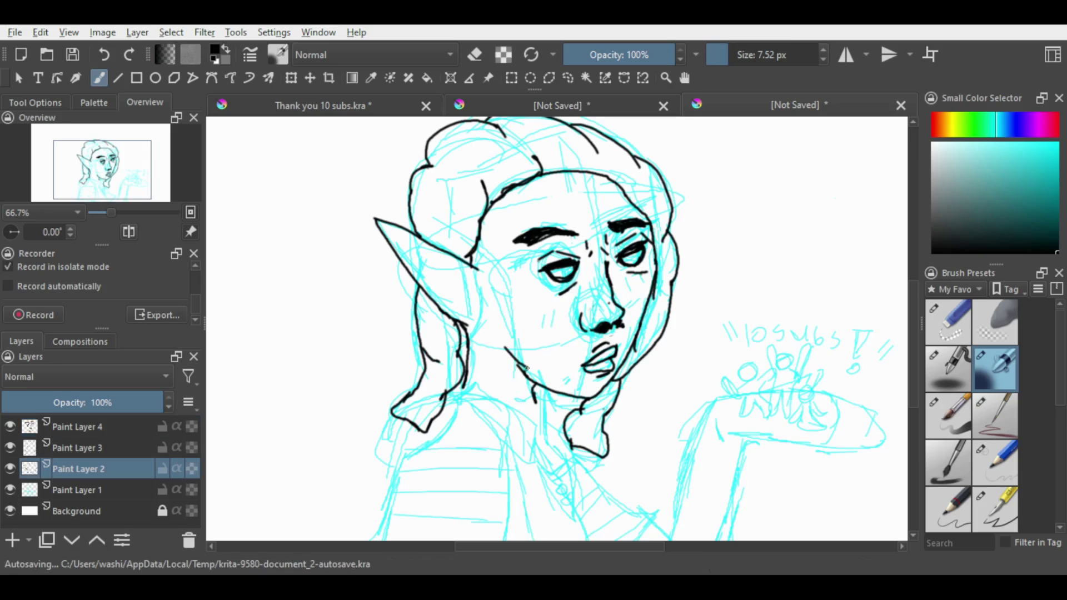
key("plus")
key("plus")
key("plus")
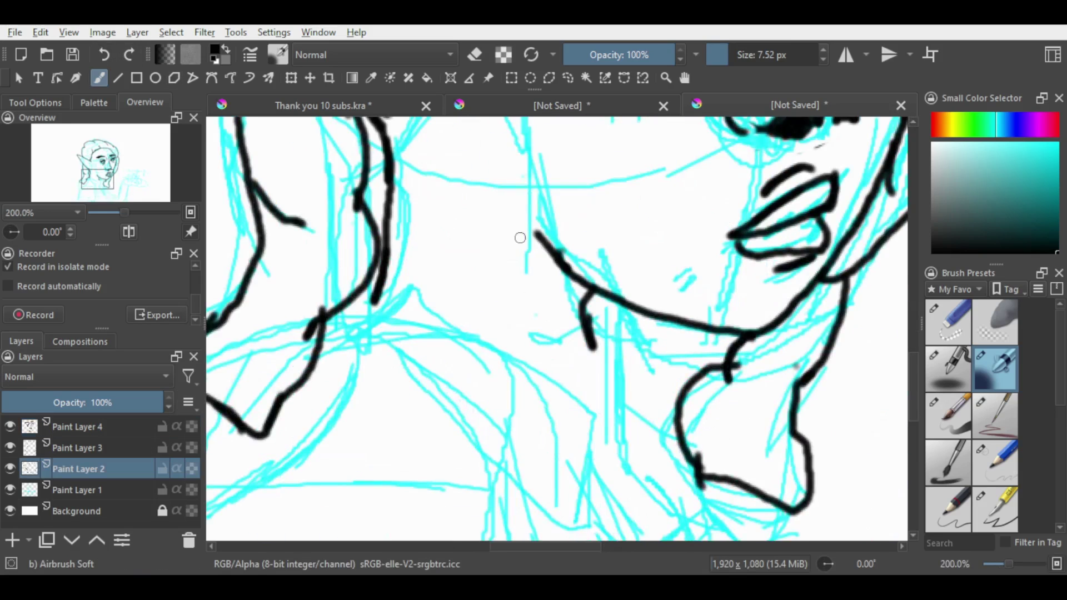
left_click_drag(495, 180, 544, 245)
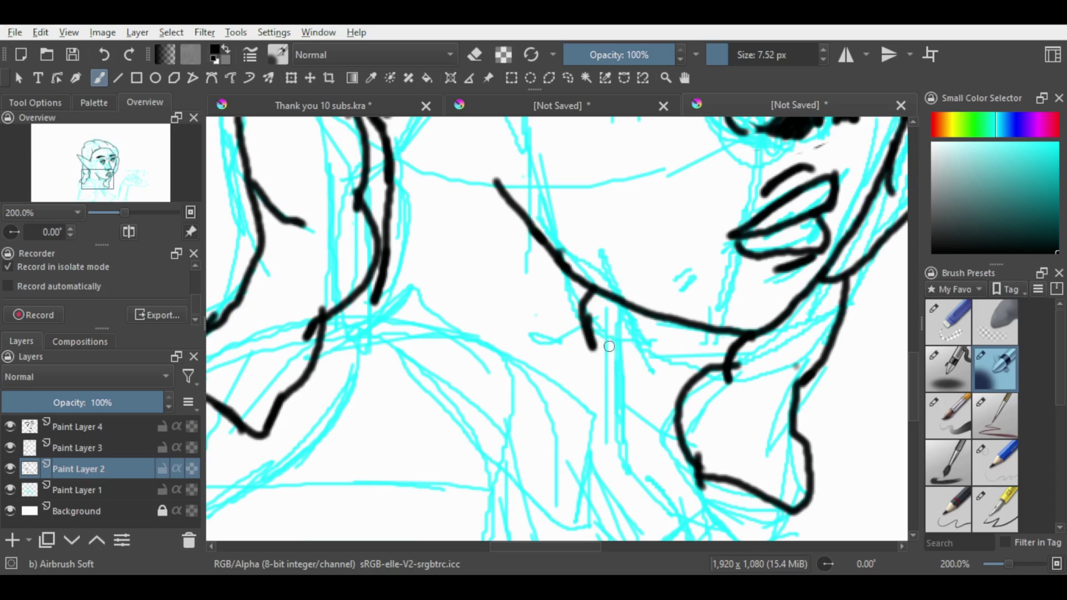
left_click_drag(595, 321, 626, 340)
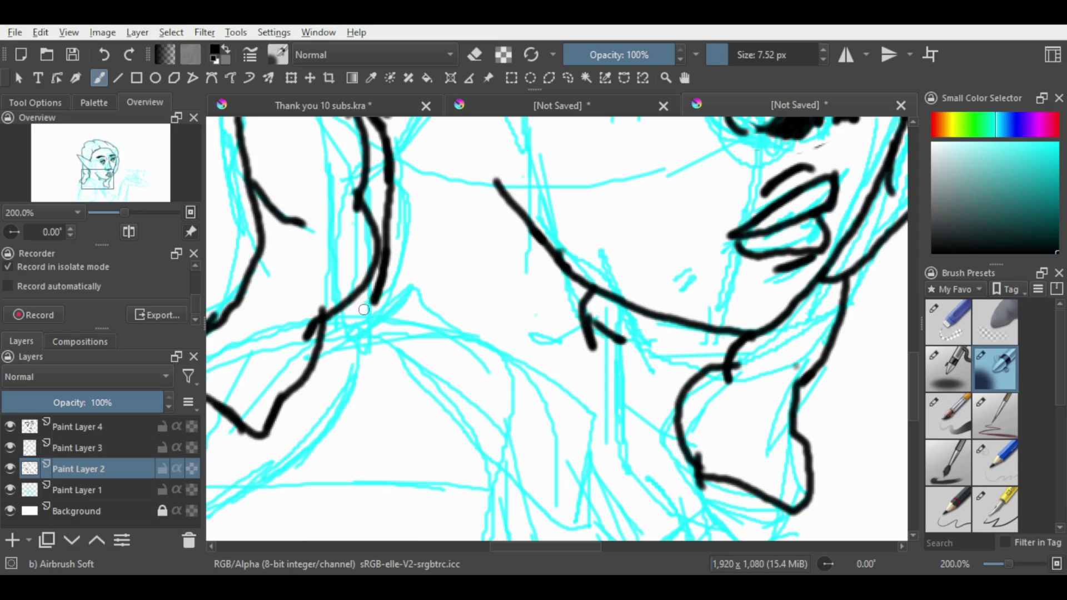
left_click_drag(383, 290, 353, 327)
- Add a new paint layer above Paint Layer 4 and ink the outline of the near collar flap on it
left_click(77, 427)
left_click(13, 540)
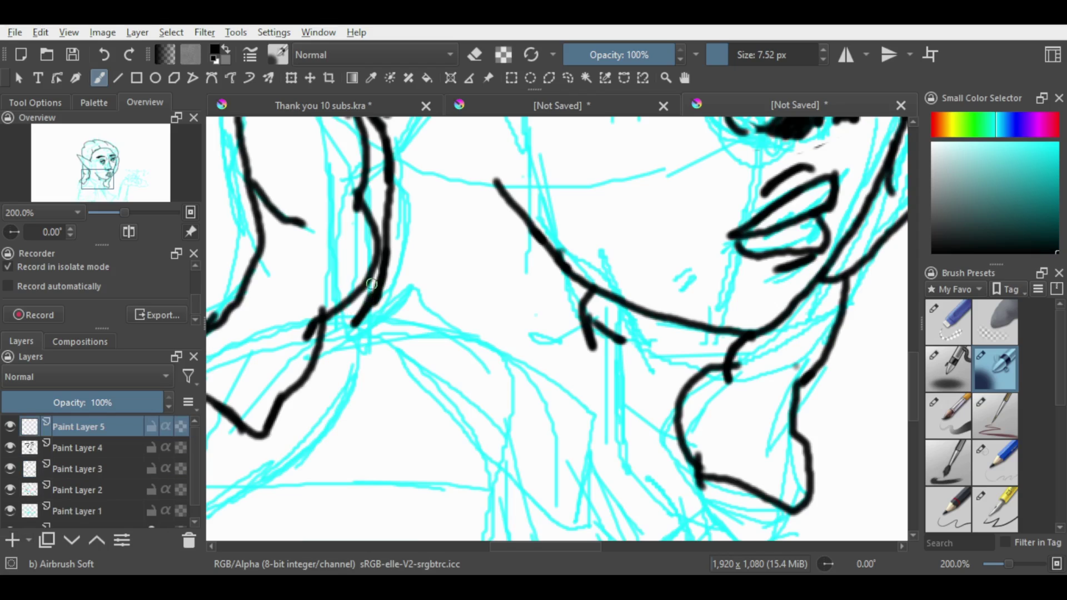
mouse_move(382, 285)
left_mouse_down()
mouse_move(429, 310)
mouse_move(334, 314)
mouse_move(544, 466)
left_mouse_up()
key("ctrl+z")
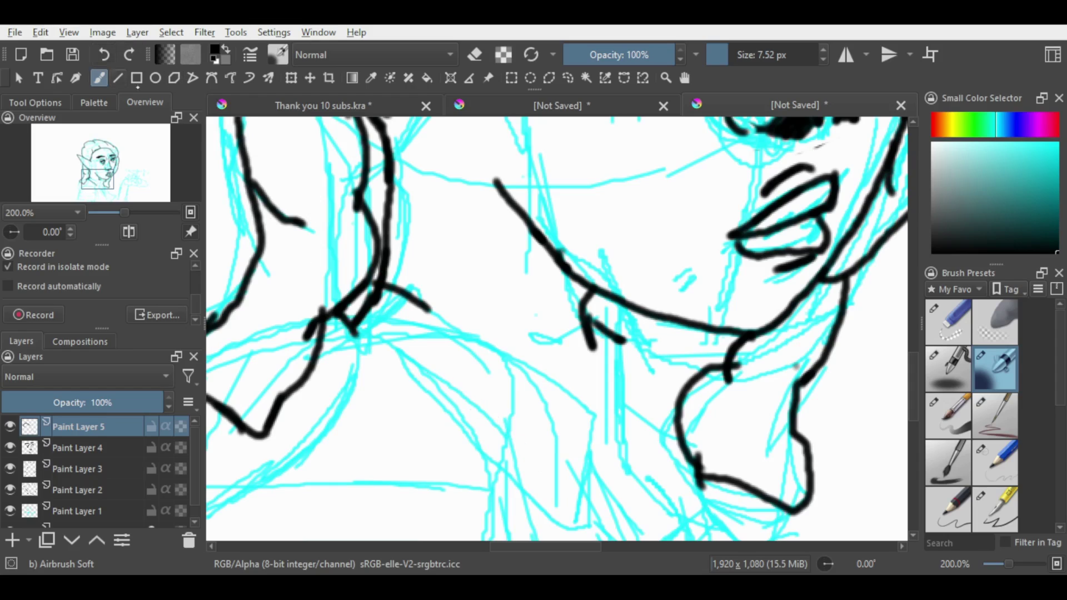
mouse_move(349, 324)
left_mouse_down()
mouse_move(409, 374)
mouse_move(365, 340)
mouse_move(495, 477)
mouse_move(544, 507)
left_mouse_up()
mouse_move(428, 309)
left_mouse_down()
mouse_move(491, 355)
mouse_move(601, 394)
mouse_move(546, 506)
left_mouse_up()
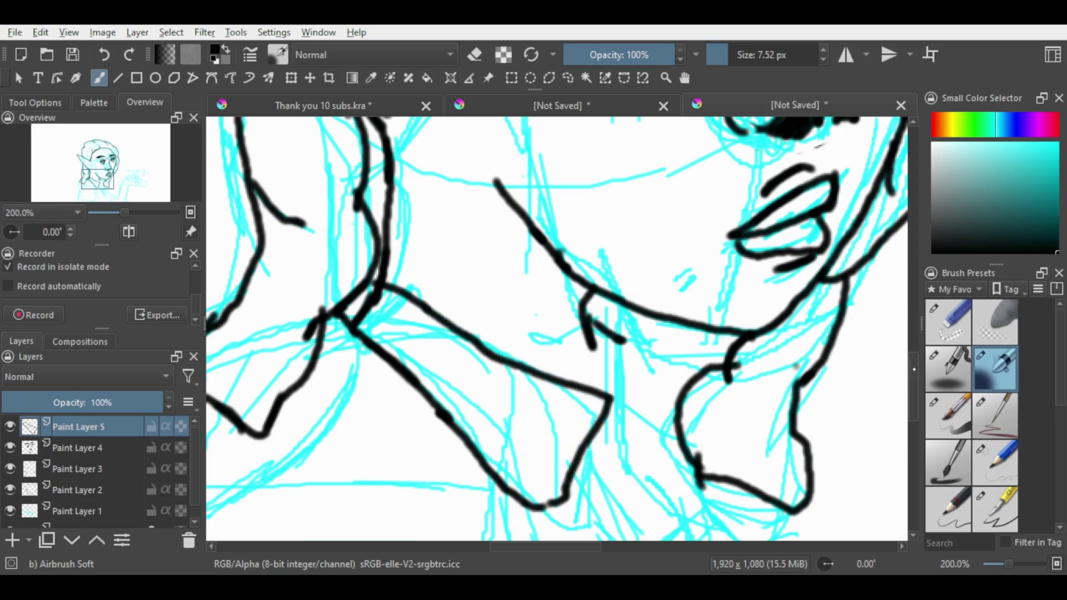
scroll(555, 328, "down", 5)
mouse_move(605, 214)
left_mouse_down()
mouse_move(593, 323)
mouse_move(607, 304)
mouse_move(593, 275)
left_mouse_up()
left_click(104, 54)
left_click(104, 54)
left_click(104, 55)
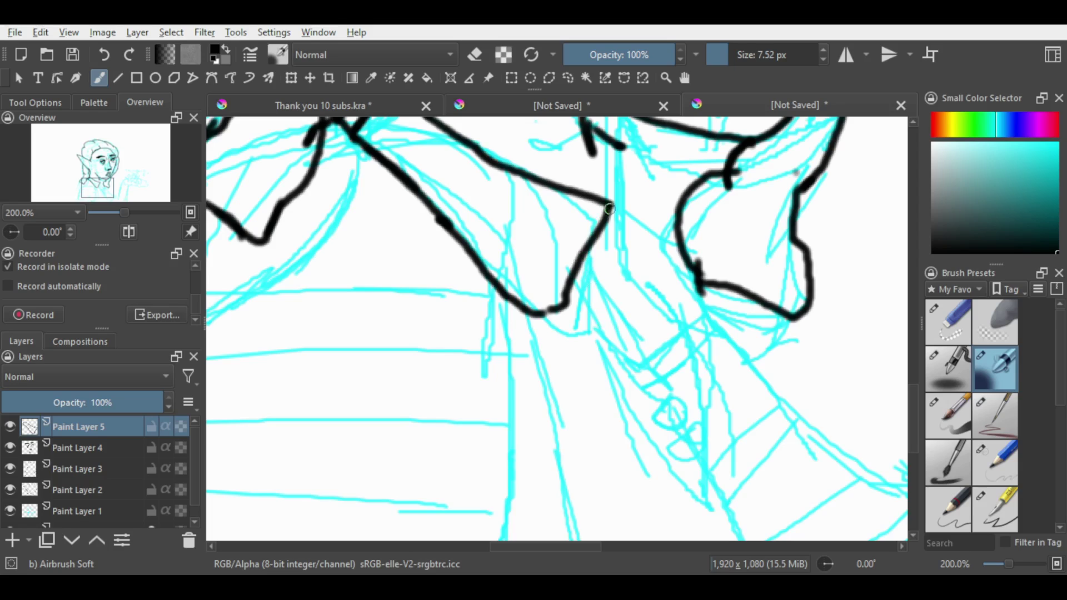
- Ink a line down from the near collar point, the neckline across to the far hair lock, and the inner collar edges between them
left_click_drag(610, 205, 617, 337)
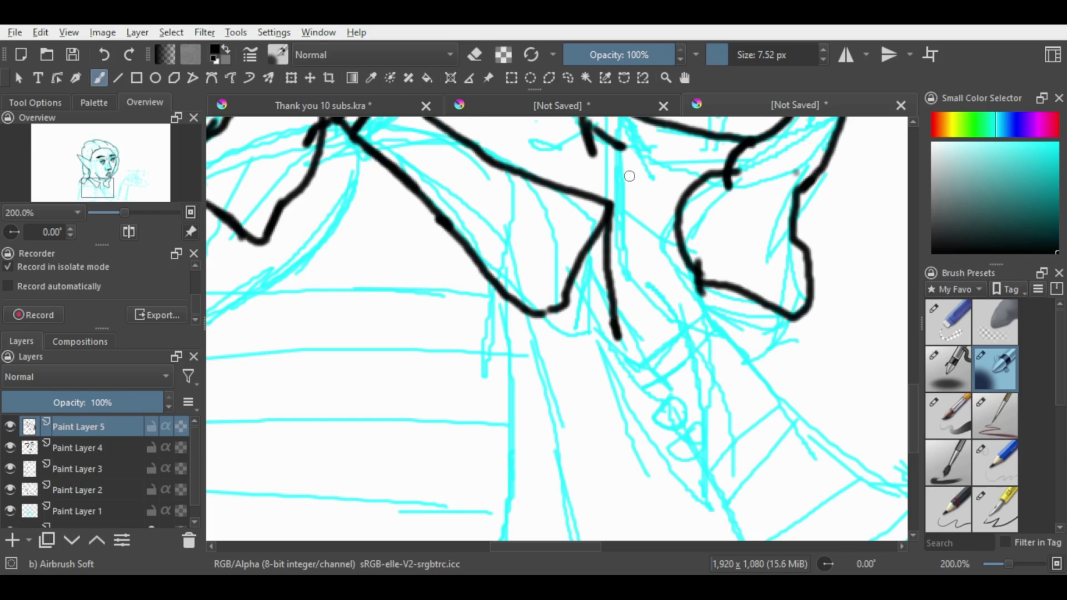
mouse_move(626, 148)
left_mouse_down()
mouse_move(682, 198)
mouse_move(678, 286)
left_mouse_up()
left_click_drag(691, 199, 708, 301)
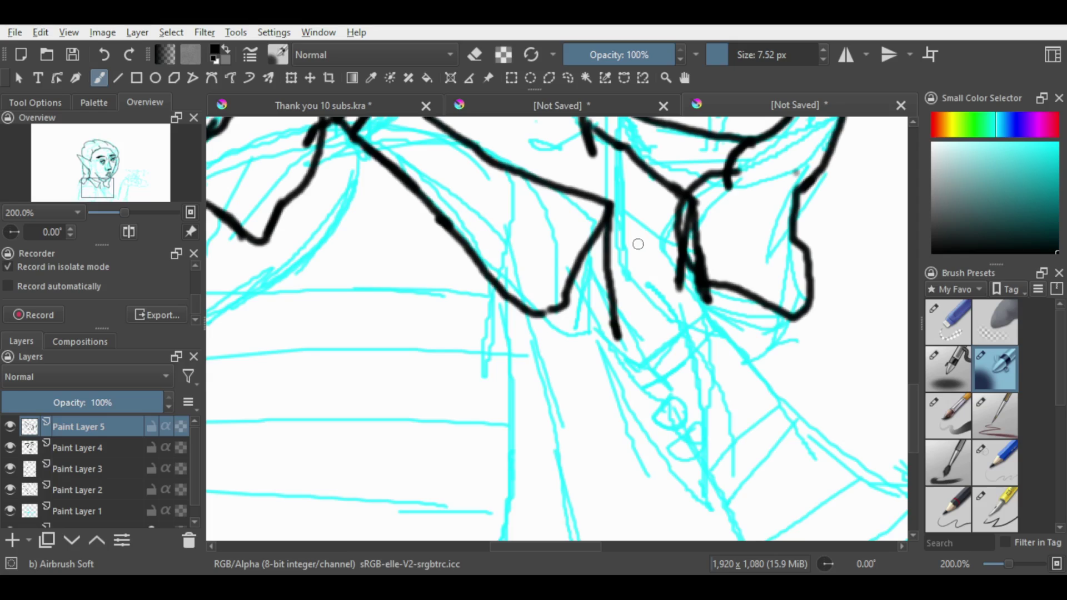
left_click_drag(622, 225, 672, 276)
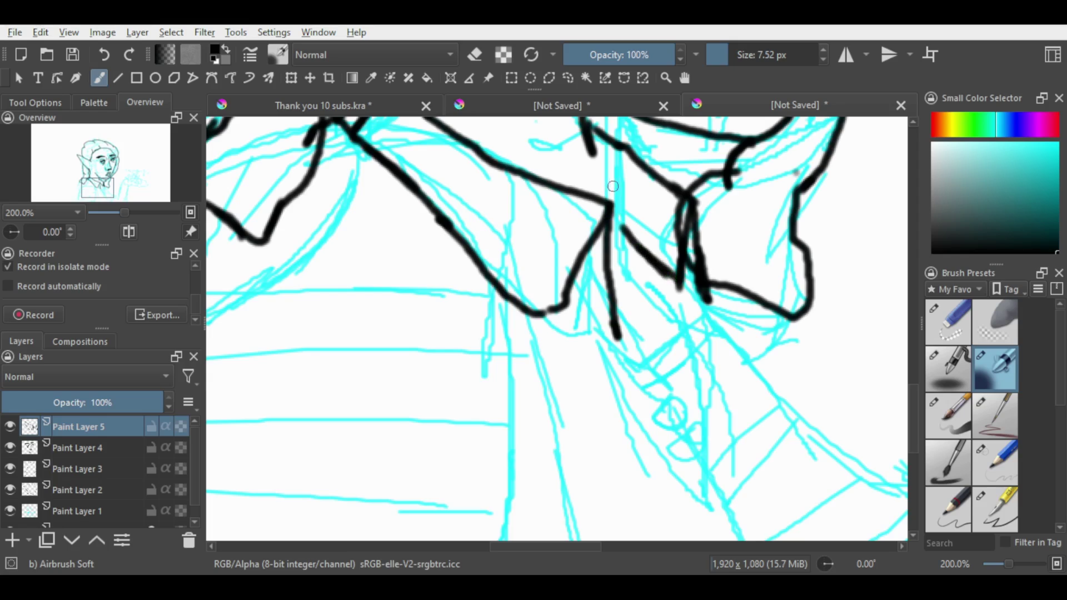
left_click_drag(627, 225, 618, 200)
left_click_drag(622, 154, 614, 205)
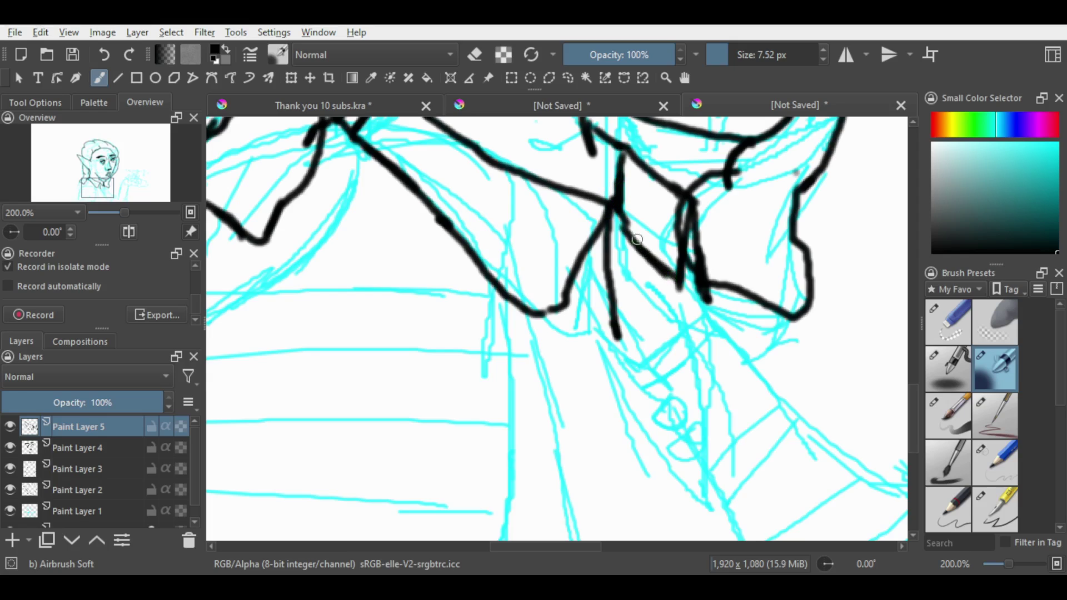
- Thicken and lengthen the line at the collar's far edge, and undo the strokes trying to close the shape below the collar
left_click_drag(688, 204, 658, 341)
left_click_drag(672, 287, 689, 348)
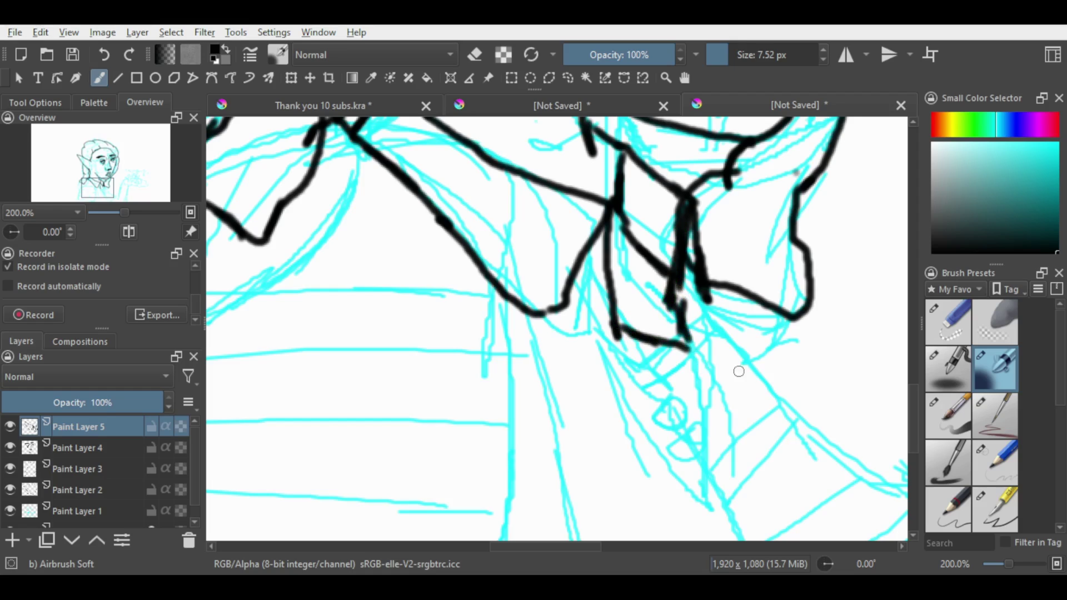
key("ctrl+z")
key("ctrl+z")
key("ctrl+z")
key("ctrl+z")
key("ctrl+z")
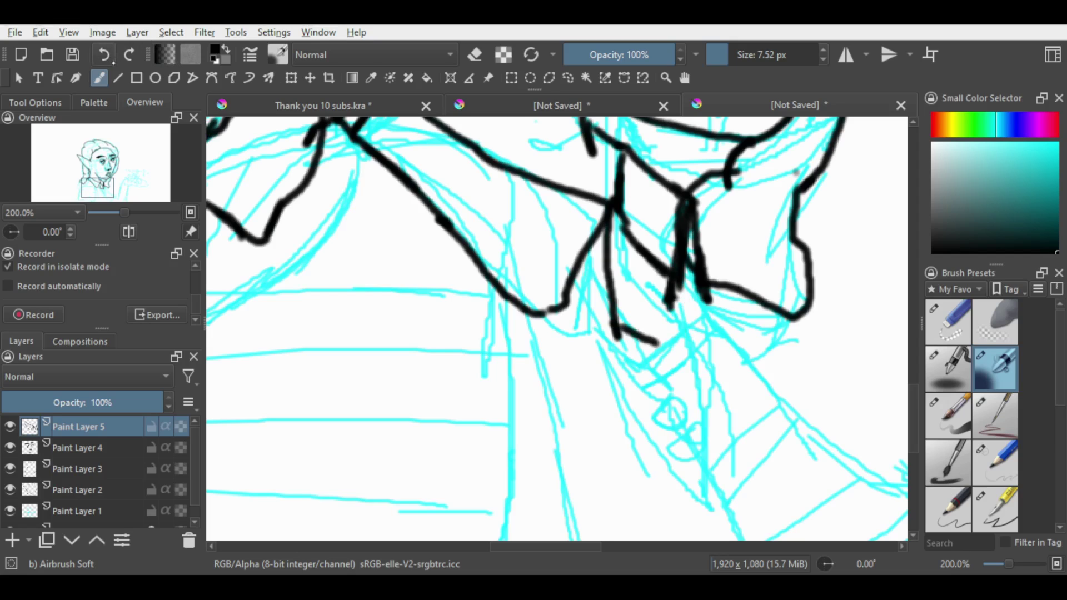
- Ink the long curve down the garment's front, close the small shape under the collar and add short looped strokes beside the curve
scroll(668, 422, "down", 1)
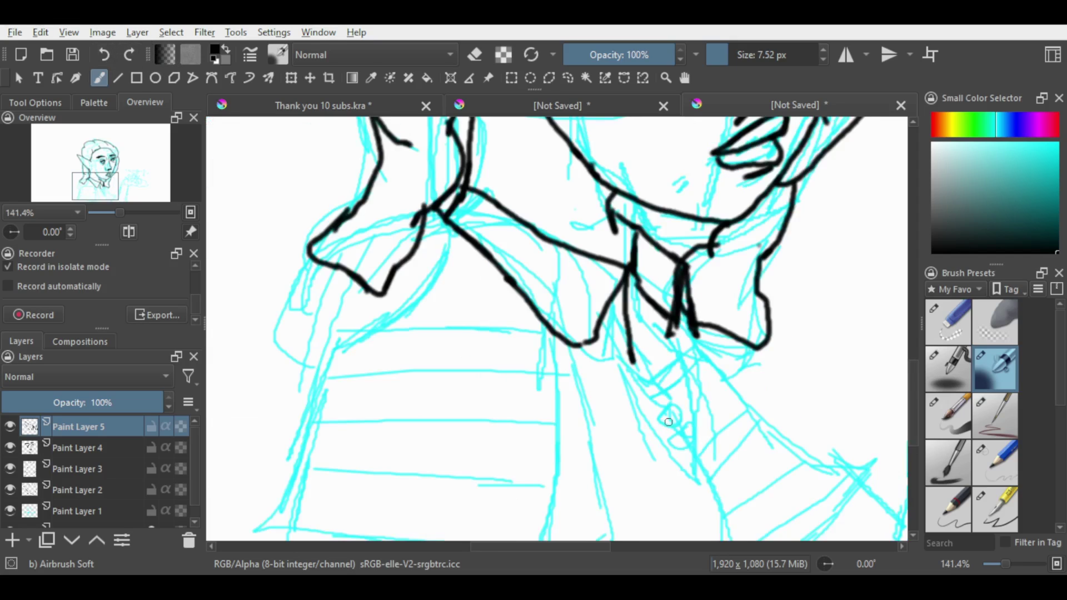
left_click_drag(671, 333, 653, 374)
key("ctrl+z")
mouse_move(646, 363)
left_mouse_down()
mouse_move(705, 456)
mouse_move(715, 522)
left_mouse_up()
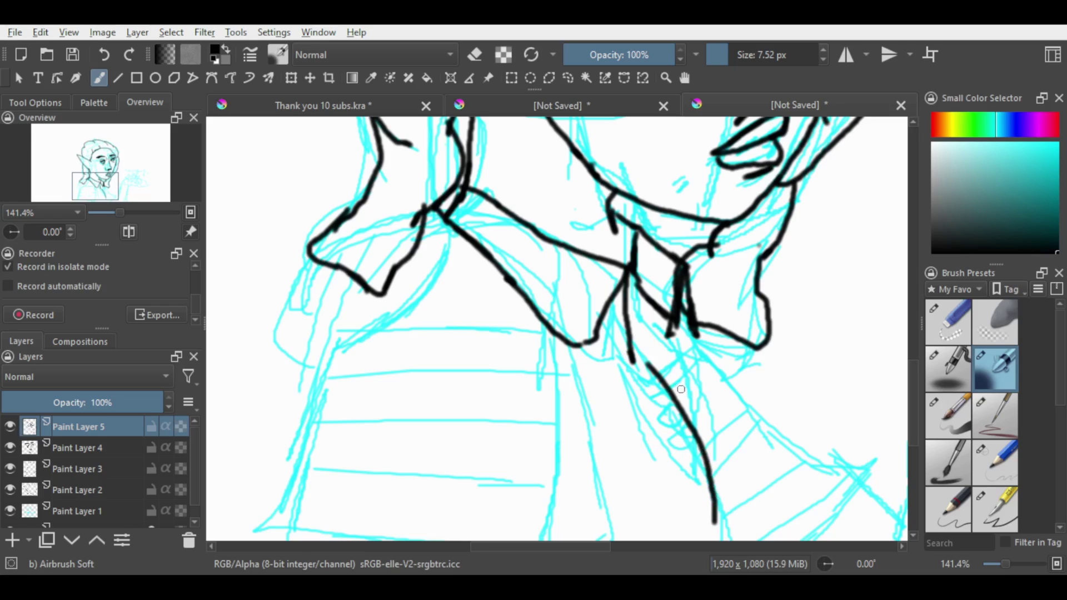
mouse_move(663, 322)
left_mouse_down()
mouse_move(644, 396)
mouse_move(667, 389)
mouse_move(678, 414)
left_mouse_up()
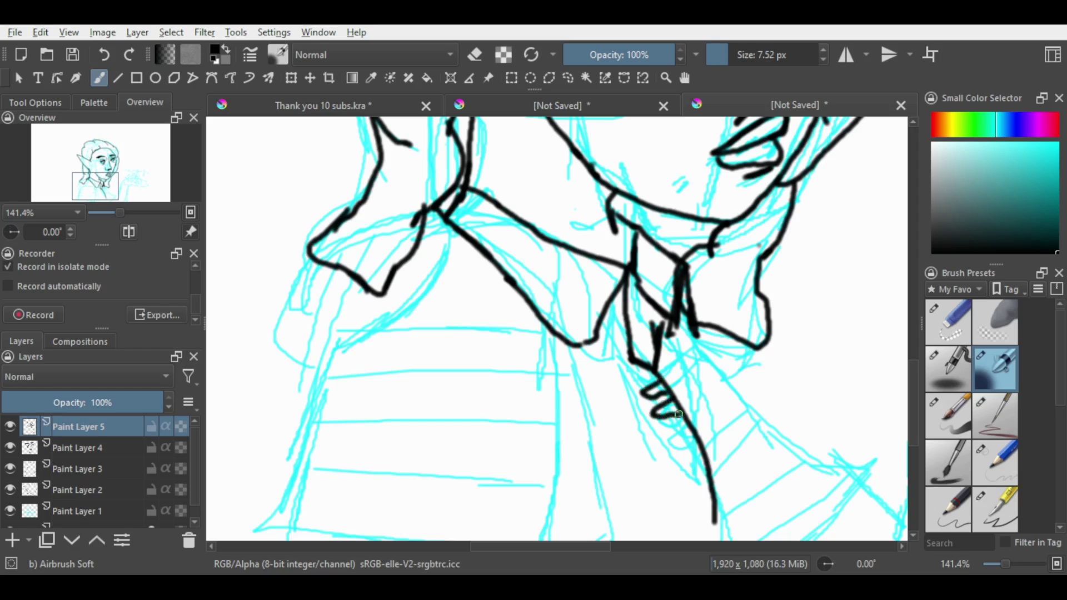
- Ink the side edges and lower hem of the near striped garment panel, joining its outer edge up to the hair lock
scroll(759, 245, "down", 5)
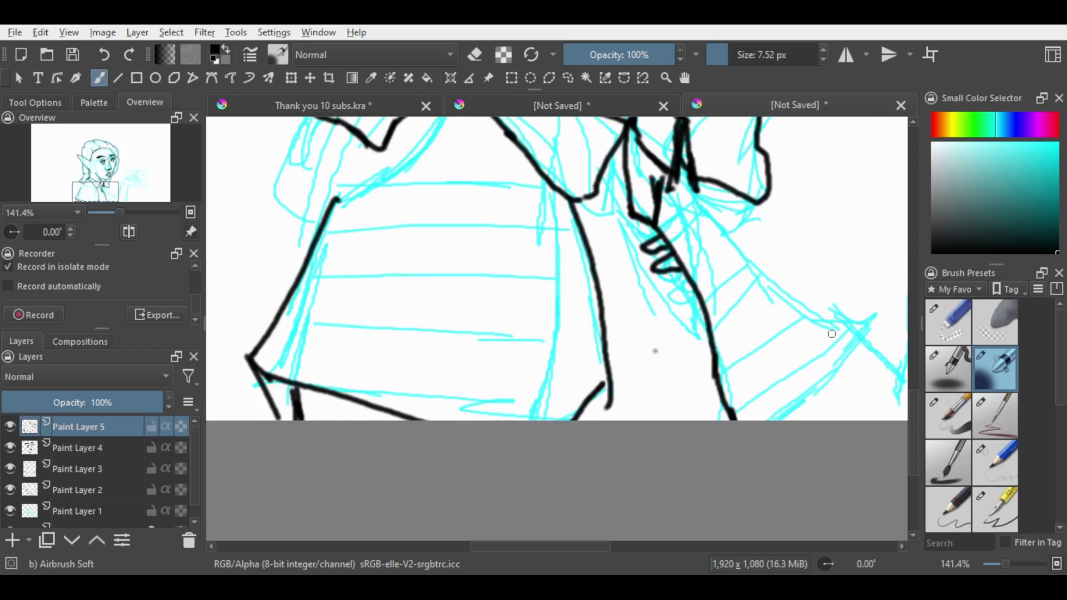
scroll(915, 355, "up", 5)
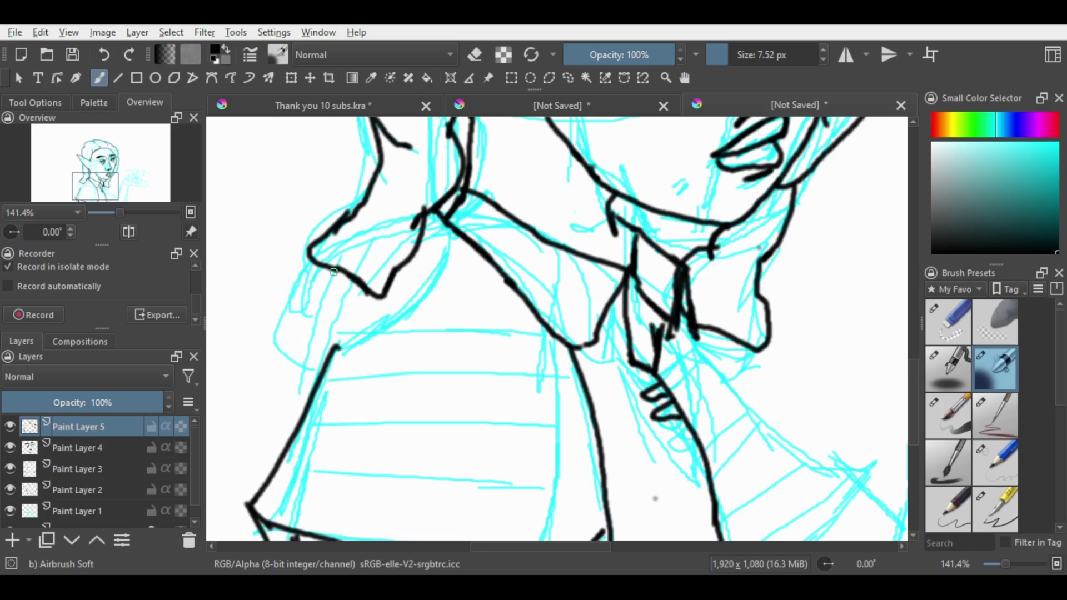
left_click_drag(338, 276, 341, 309)
left_click_drag(341, 278, 351, 360)
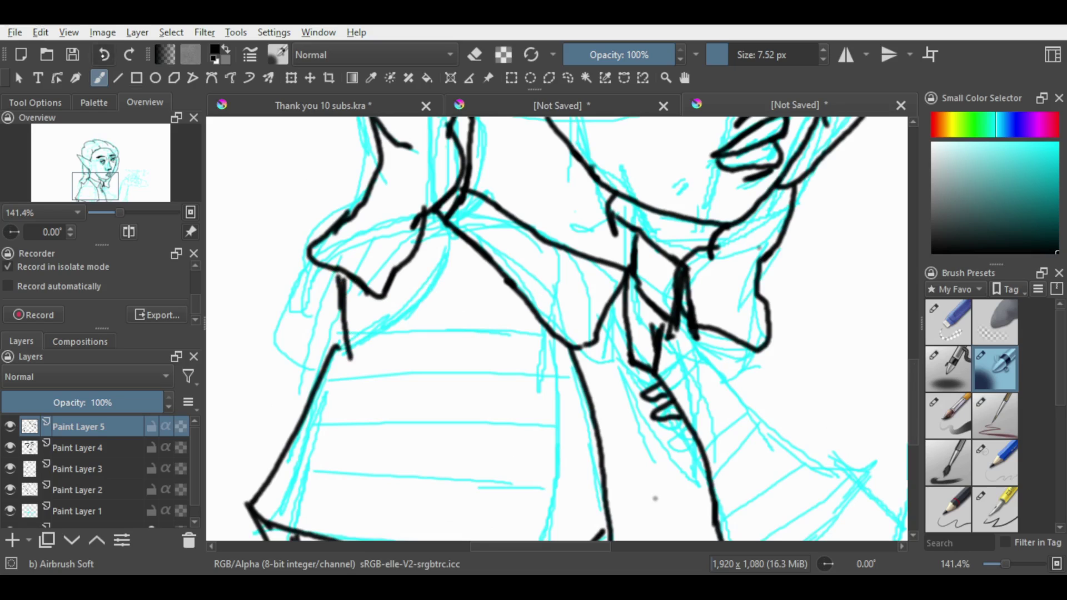
left_click(104, 55)
mouse_move(336, 269)
left_mouse_down()
mouse_move(340, 328)
mouse_move(329, 350)
left_mouse_up()
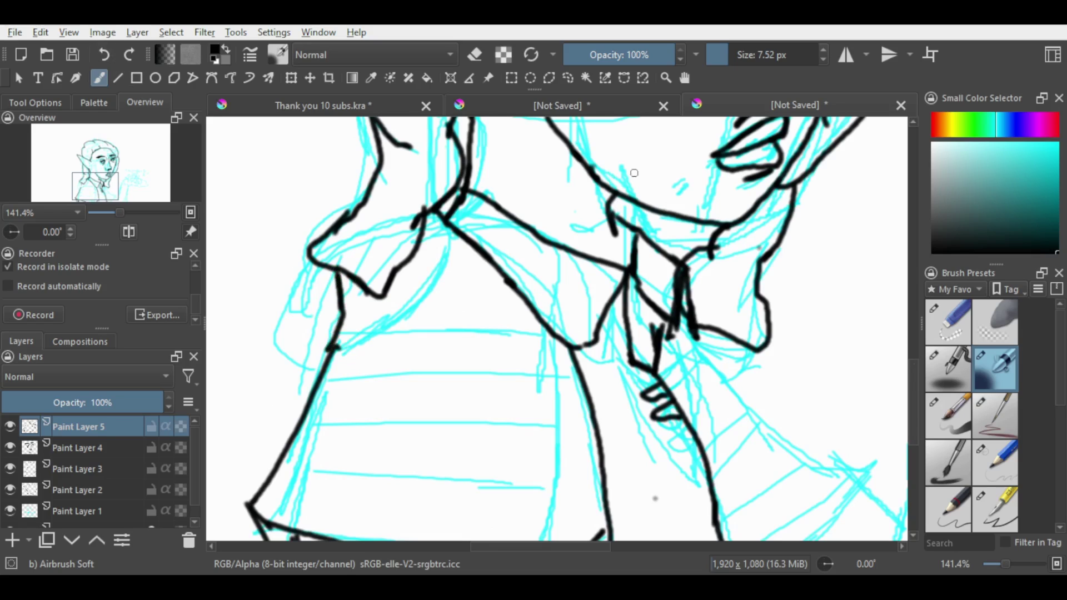
- Ink the far striped panel's outline from below the collar out to its pointed corner and back to the canvas's lower edge
scroll(918, 363, "down", 3)
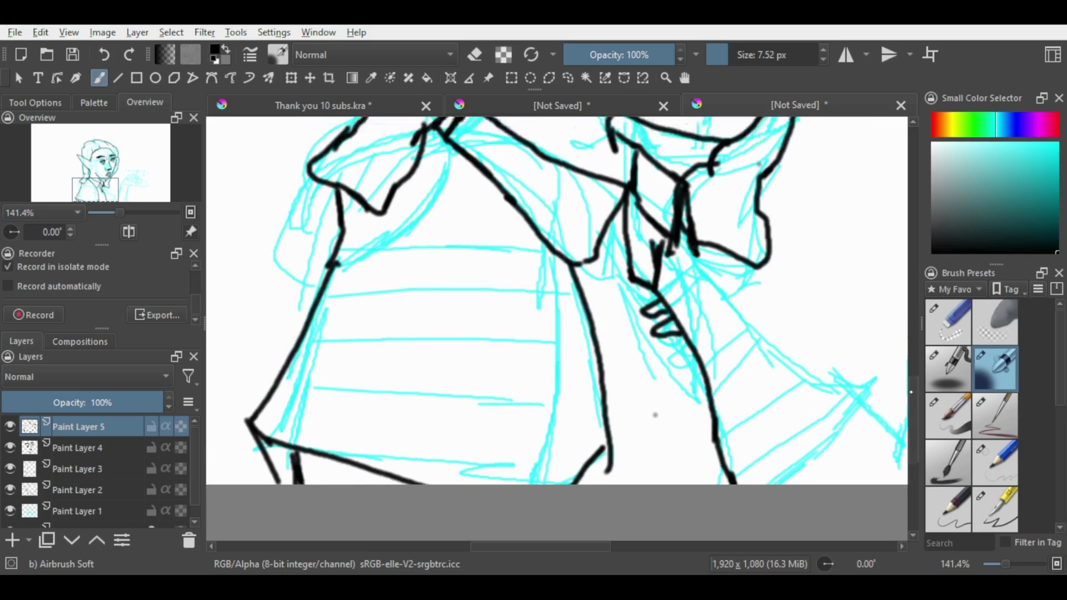
mouse_move(675, 225)
left_mouse_down()
mouse_move(800, 353)
mouse_move(859, 386)
mouse_move(756, 466)
left_mouse_up()
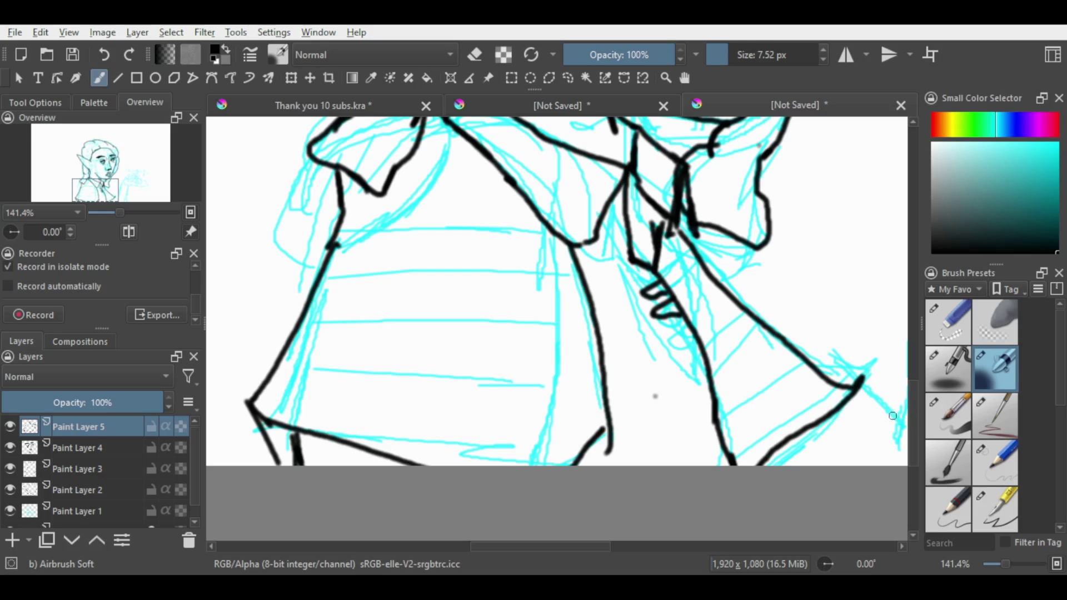
scroll(555, 289, "down", 1)
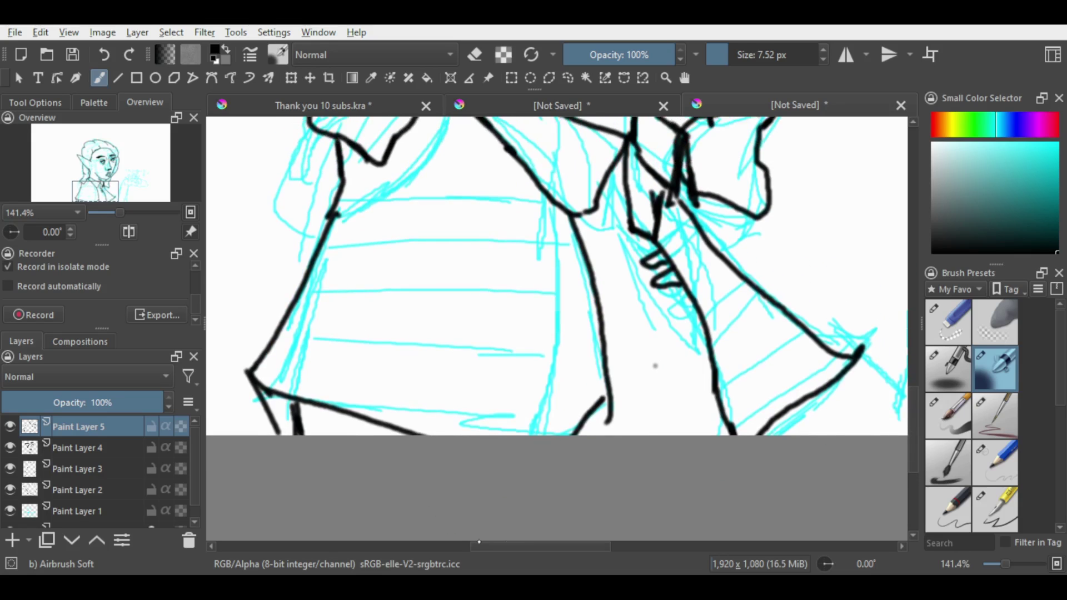
- Try to ink the arm's lines beyond the far striped panel's pointed corner, add a paint layer, and undo these additions
left_click_drag(479, 545, 556, 545)
left_click_drag(471, 358, 517, 402)
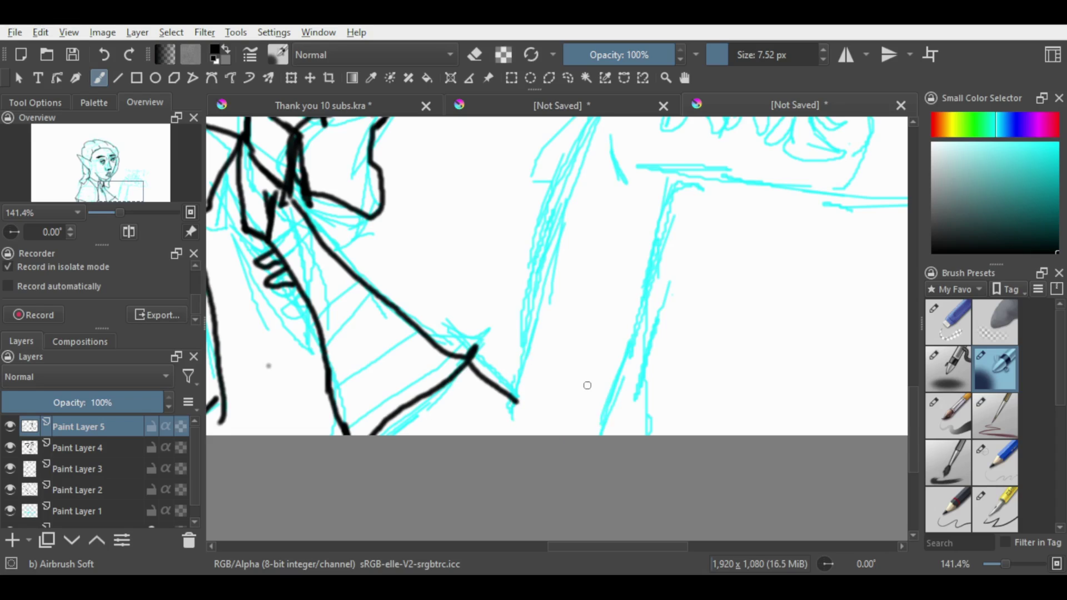
mouse_move(603, 375)
left_mouse_down()
mouse_move(591, 435)
mouse_move(597, 407)
left_mouse_up()
left_click(104, 55)
left_click(105, 55)
left_click(12, 540)
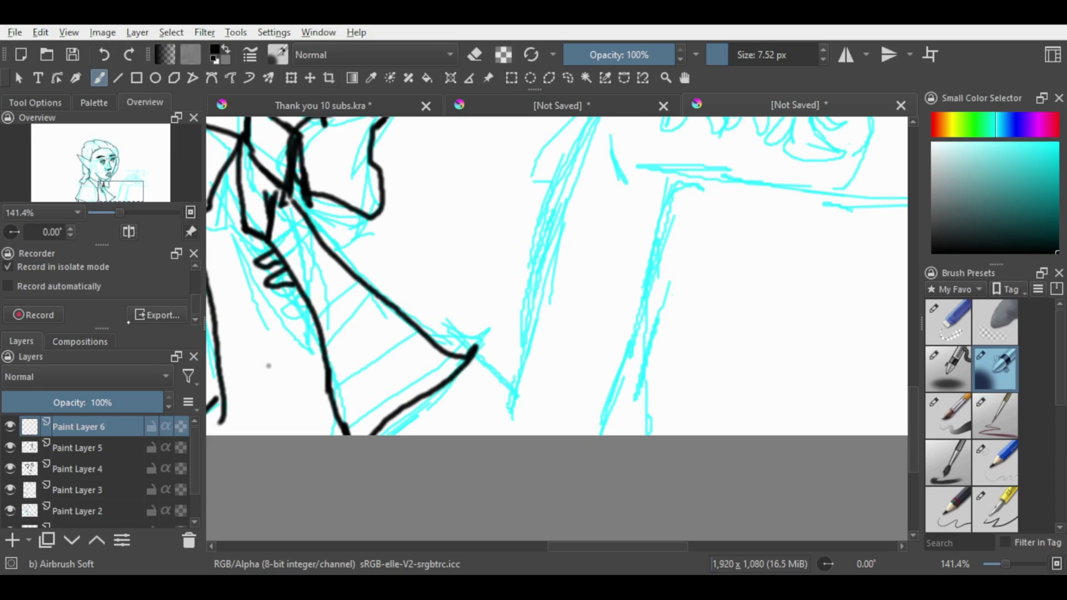
left_click(104, 54)
- Undo the far striped panel's outline and the near panel's upper side edge, and redraw both on Paint Layer 5
left_click(104, 55)
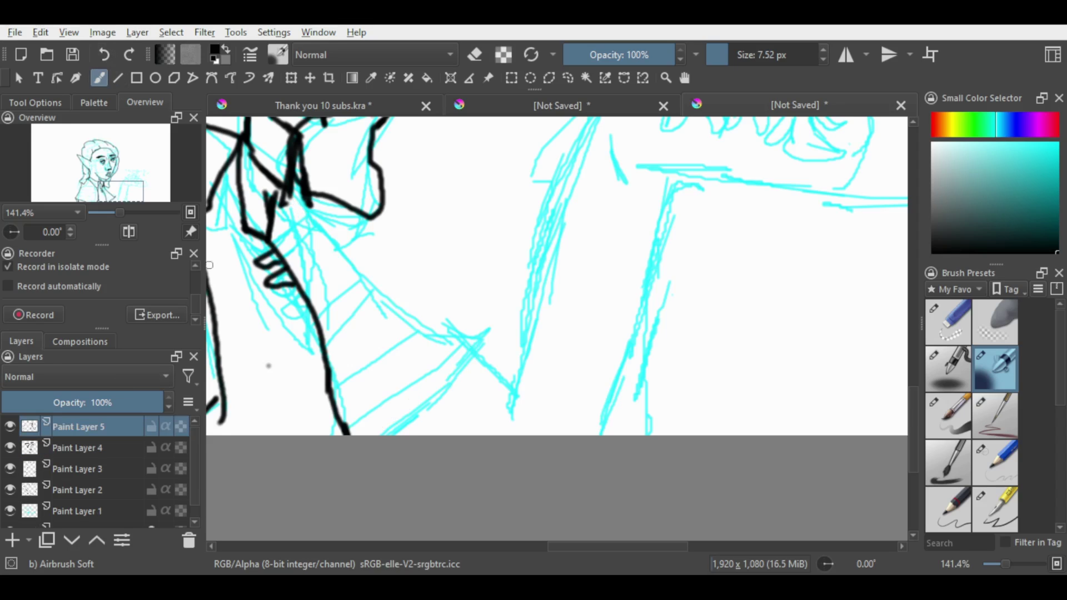
left_click_drag(592, 546, 513, 547)
left_click(104, 54)
left_click(122, 54)
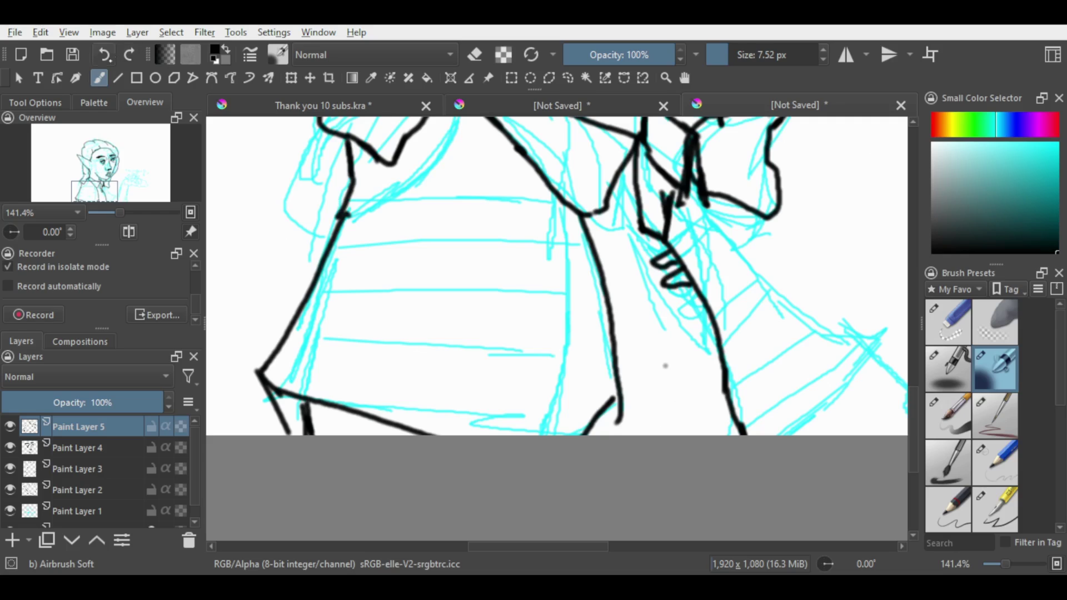
left_click(104, 55)
left_click(104, 55)
left_click_drag(347, 143, 345, 210)
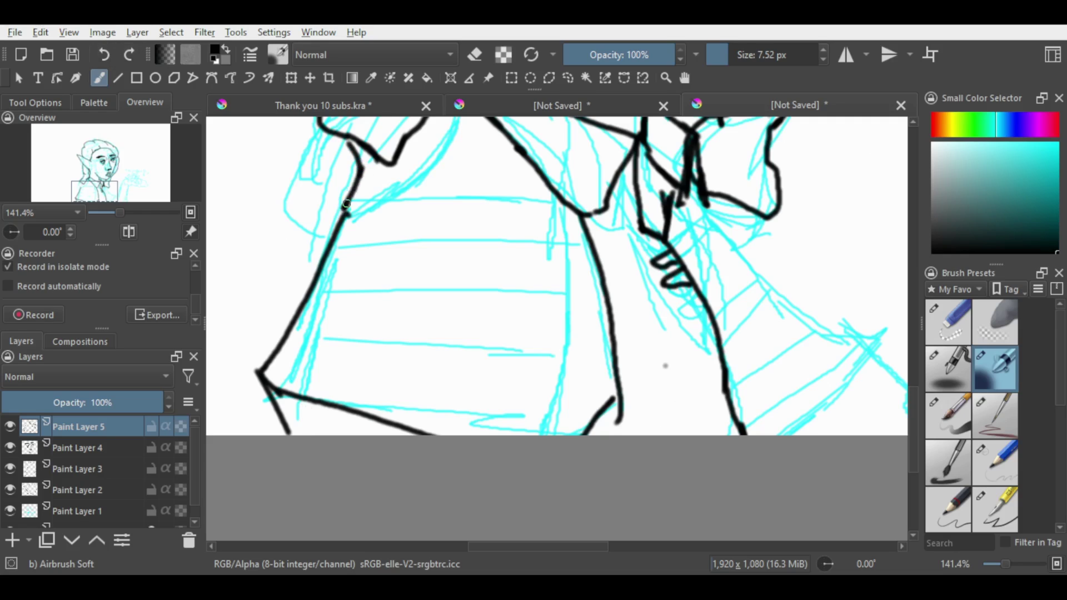
left_click_drag(344, 136, 360, 160)
mouse_move(724, 245)
left_mouse_down()
mouse_move(757, 279)
mouse_move(877, 341)
mouse_move(761, 434)
left_mouse_up()
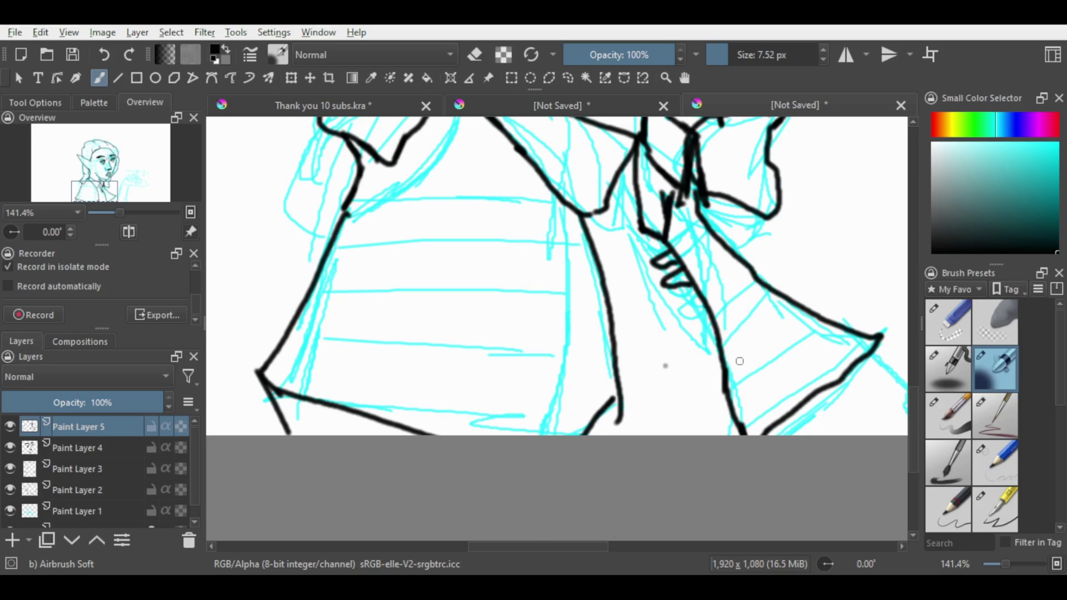
- Add a new paint layer and ink short lines running down from both ends of the near panel's hem
left_click_drag(544, 547, 593, 546)
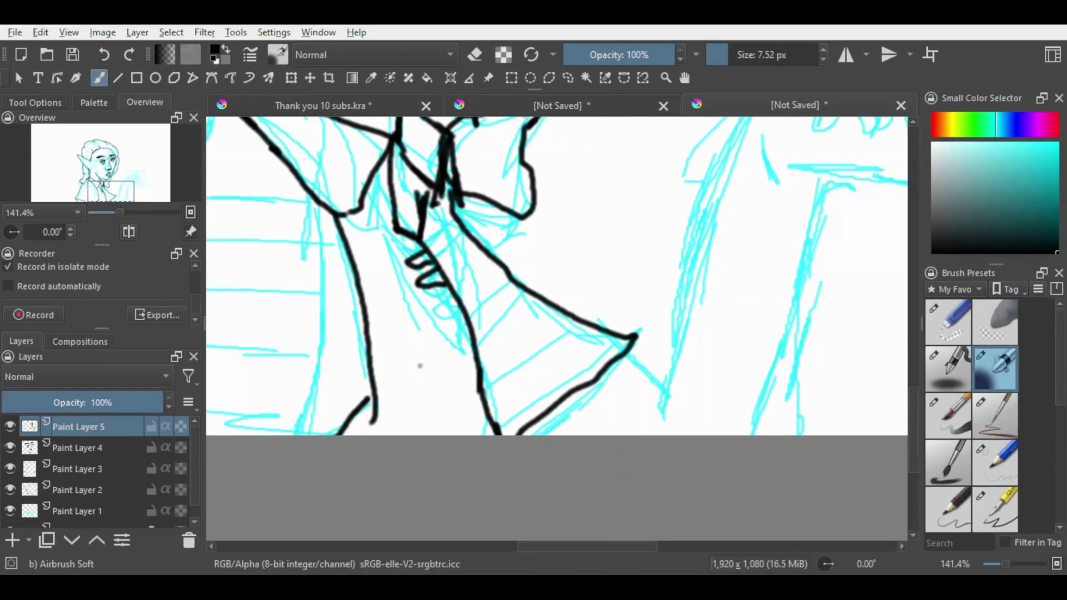
left_click(12, 540)
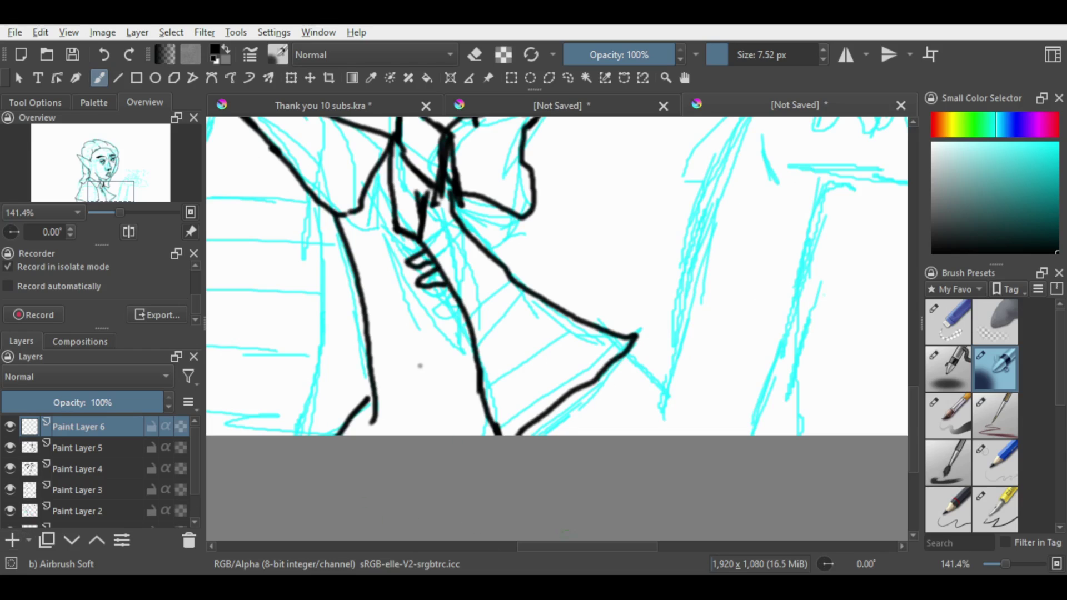
scroll(420, 366, "left", 5)
mouse_move(579, 414)
left_mouse_down()
mouse_move(579, 441)
mouse_move(578, 402)
left_mouse_up()
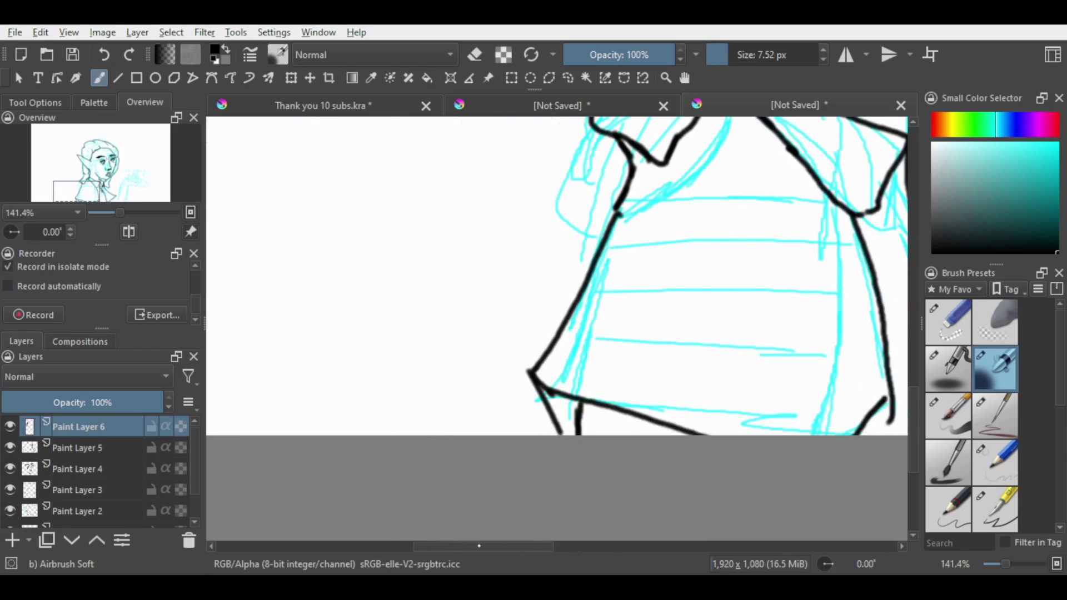
left_click_drag(479, 547, 566, 546)
left_click_drag(456, 410, 447, 434)
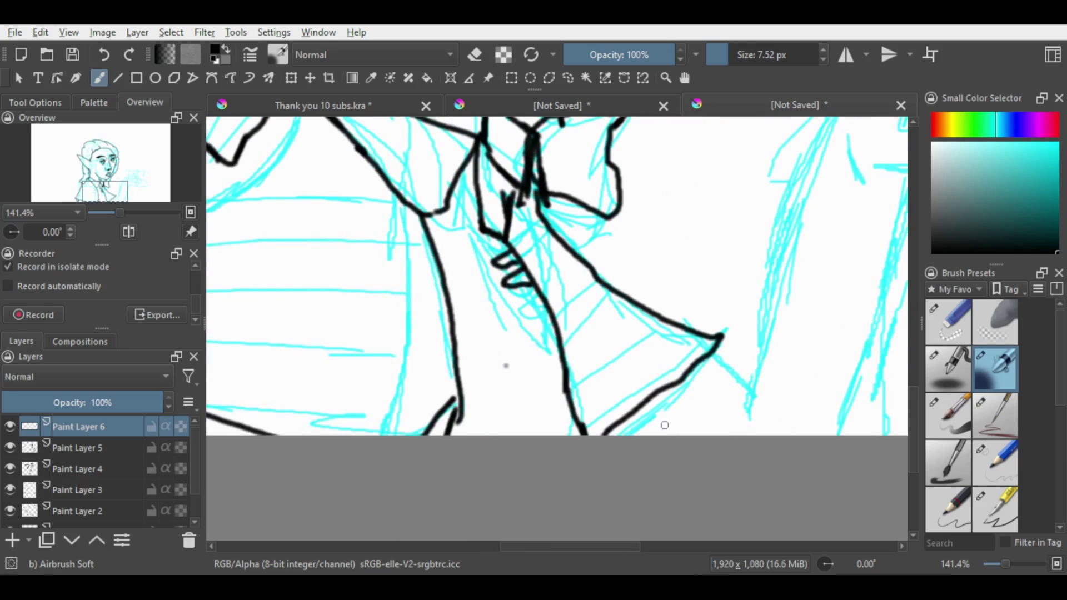
- Undo the trial strokes below the far panel and re-ink the slanted line running outward from its pointed corner
left_click_drag(623, 421, 636, 435)
left_click_drag(717, 345, 749, 412)
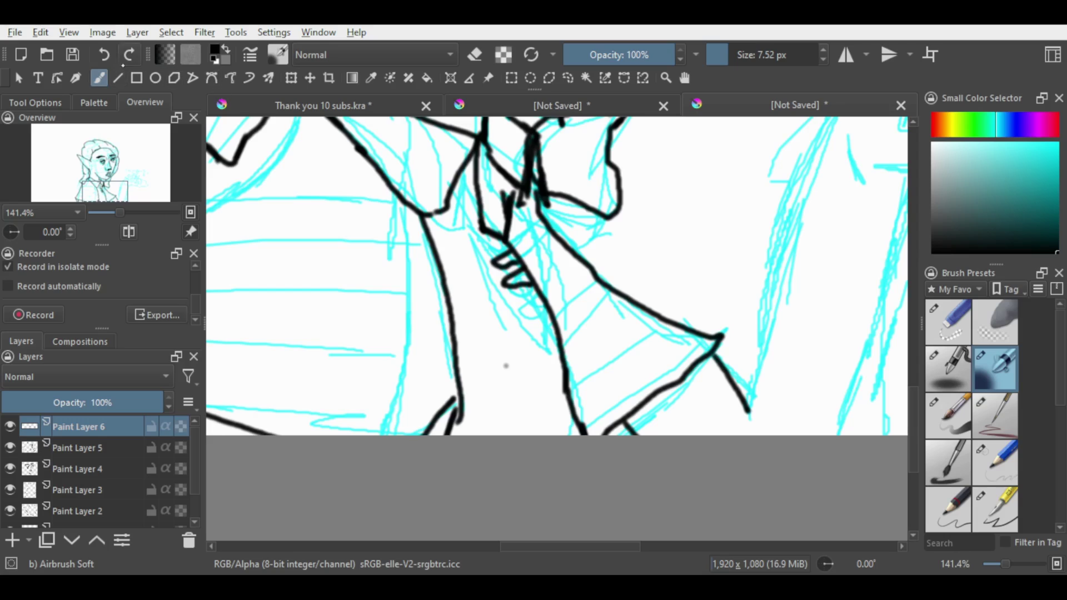
key("ctrl+z")
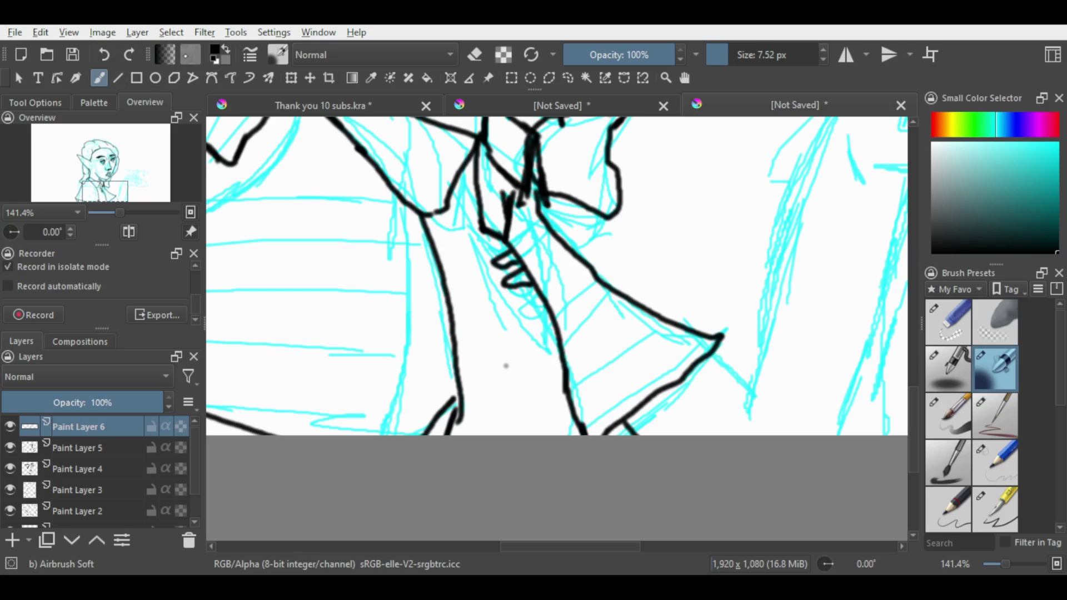
key("ctrl+z")
key("ctrl+z")
left_click_drag(714, 360, 759, 399)
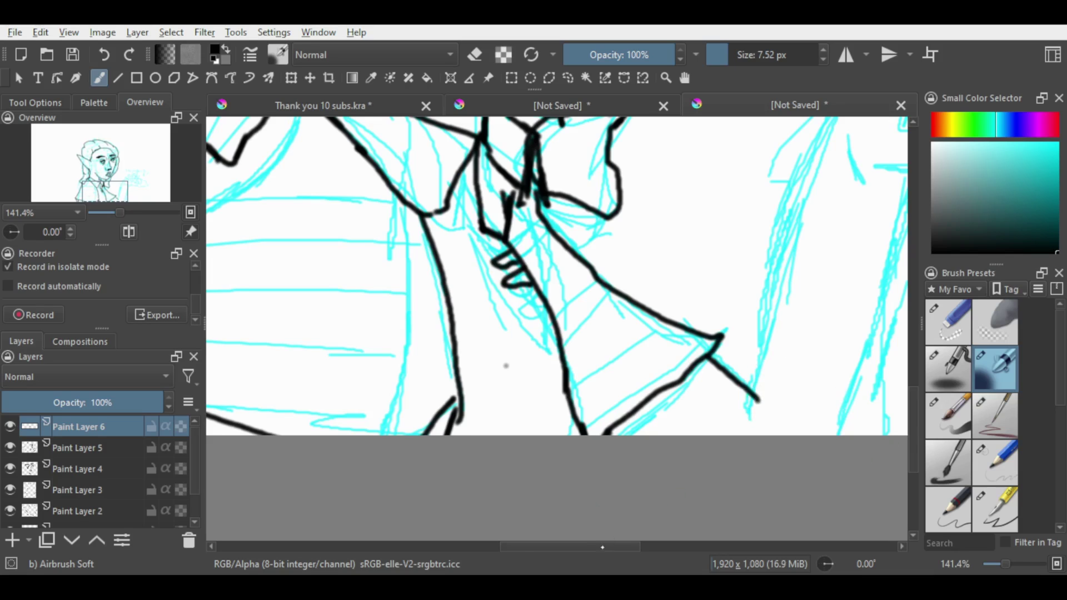
- Try to ink the raised forearm's two long edges over the sketch, undoing each attempt
left_click_drag(506, 366, 268, 365)
mouse_move(609, 386)
left_mouse_down()
mouse_move(617, 416)
mouse_move(637, 331)
mouse_move(656, 303)
left_mouse_up()
left_click_drag(543, 272, 512, 387)
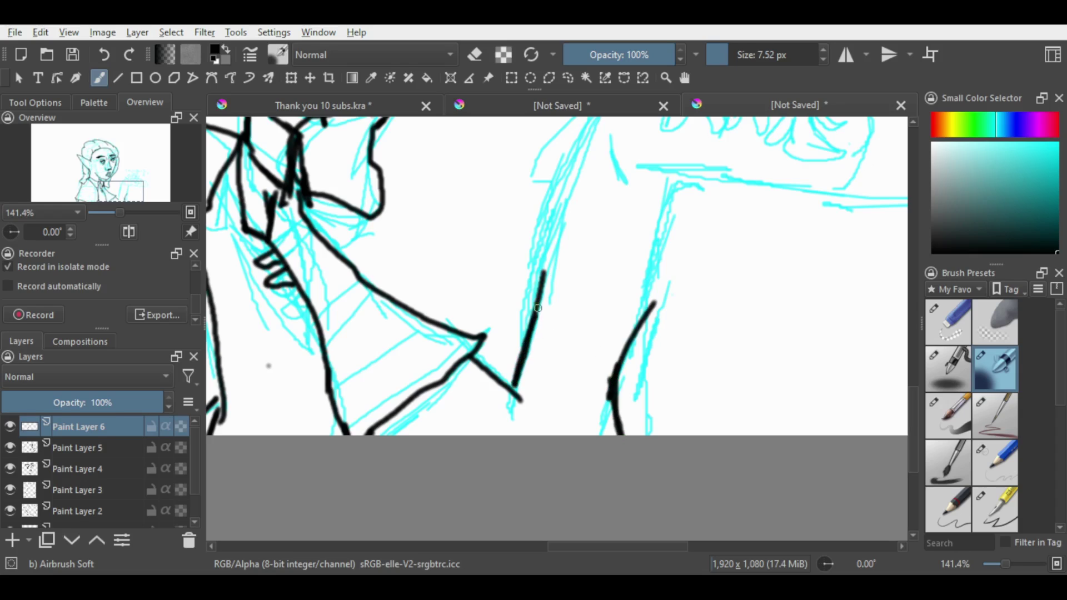
left_click_drag(538, 300, 592, 229)
key("ctrl+z")
key("ctrl+z")
key("ctrl+z")
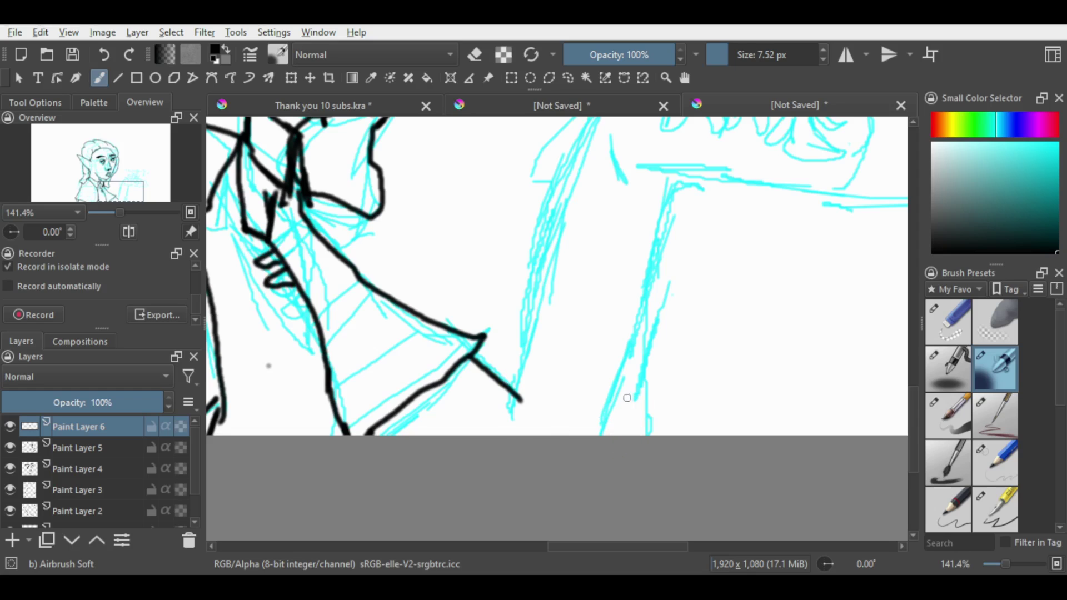
left_click_drag(635, 391, 643, 435)
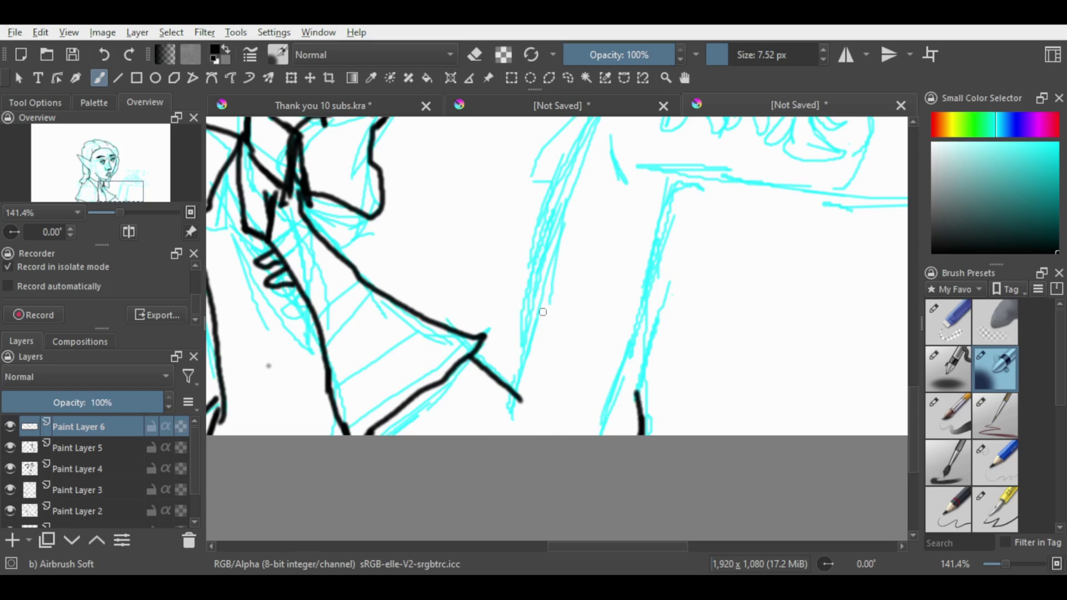
left_click_drag(581, 148, 529, 397)
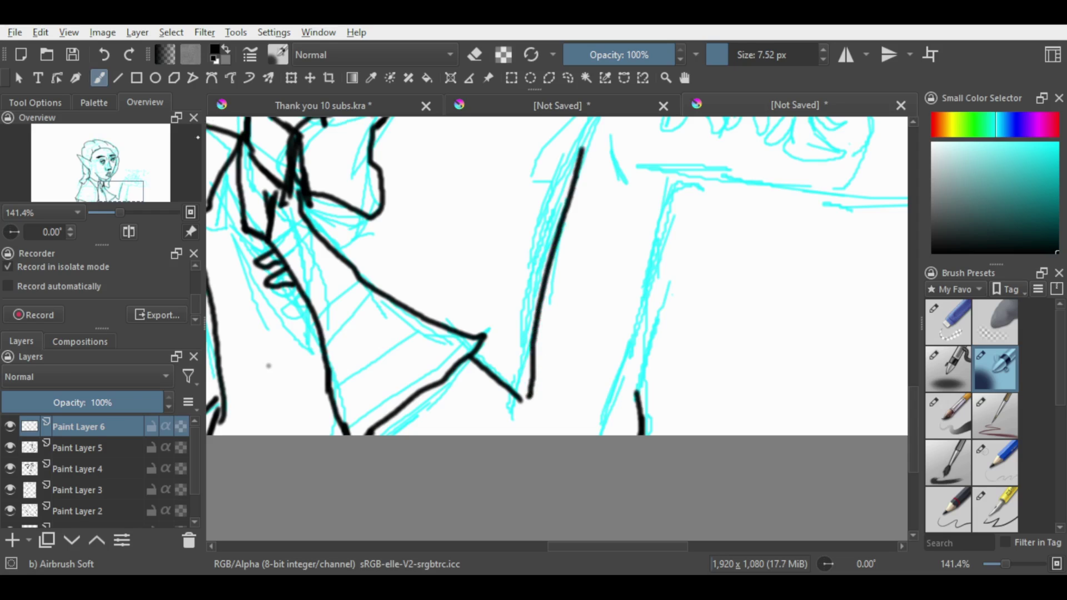
key("ctrl+z")
key("ctrl+z")
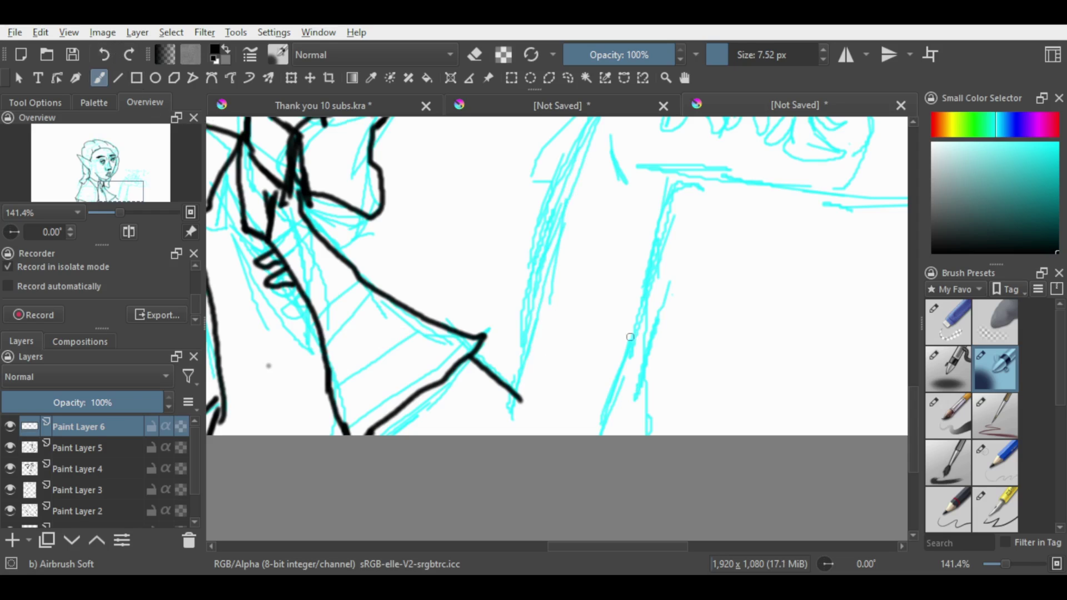
- Erase the far panel's outline and looped strokes from Paint Layer 5 and the slanted corner line from Paint Layer 6 with Eraser Soft
key("ctrl+plus")
key("ctrl+plus")
key("ctrl+minus")
key("ctrl+minus")
key("ctrl+minus")
key("ctrl+minus")
key("ctrl+minus")
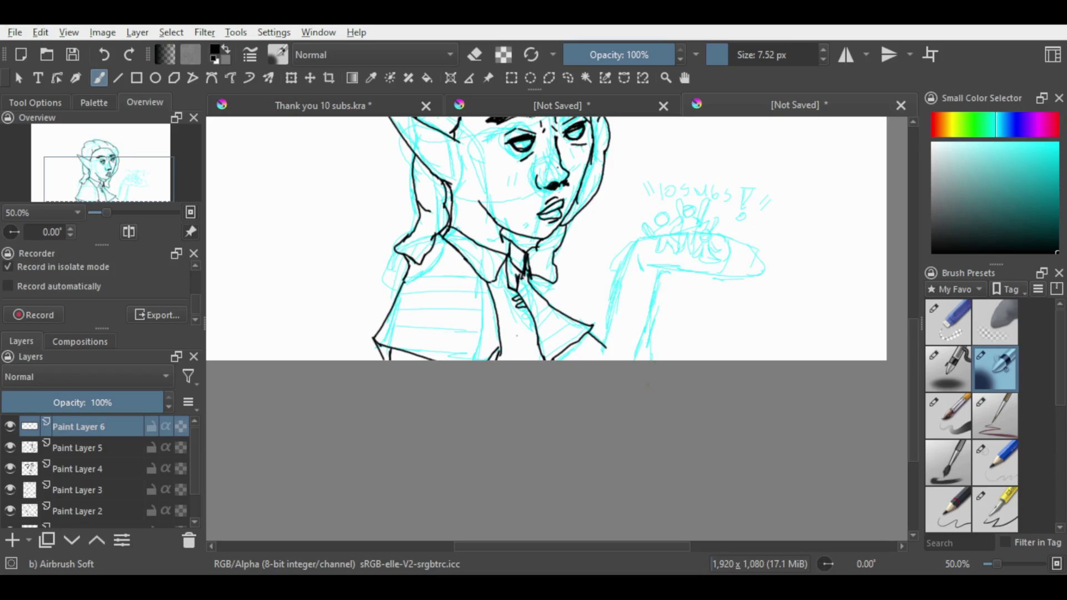
left_click(133, 462)
left_click(135, 450)
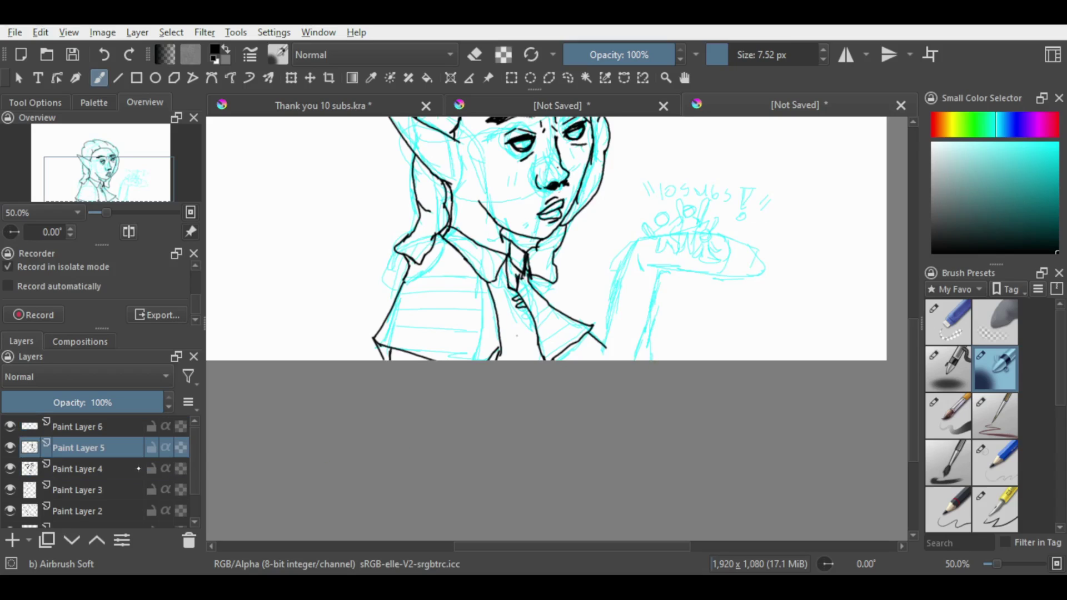
key("e")
left_click(984, 321)
mouse_move(529, 296)
left_mouse_down()
mouse_move(539, 364)
mouse_move(516, 306)
mouse_move(536, 355)
mouse_move(593, 328)
mouse_move(548, 317)
mouse_move(528, 294)
left_mouse_up()
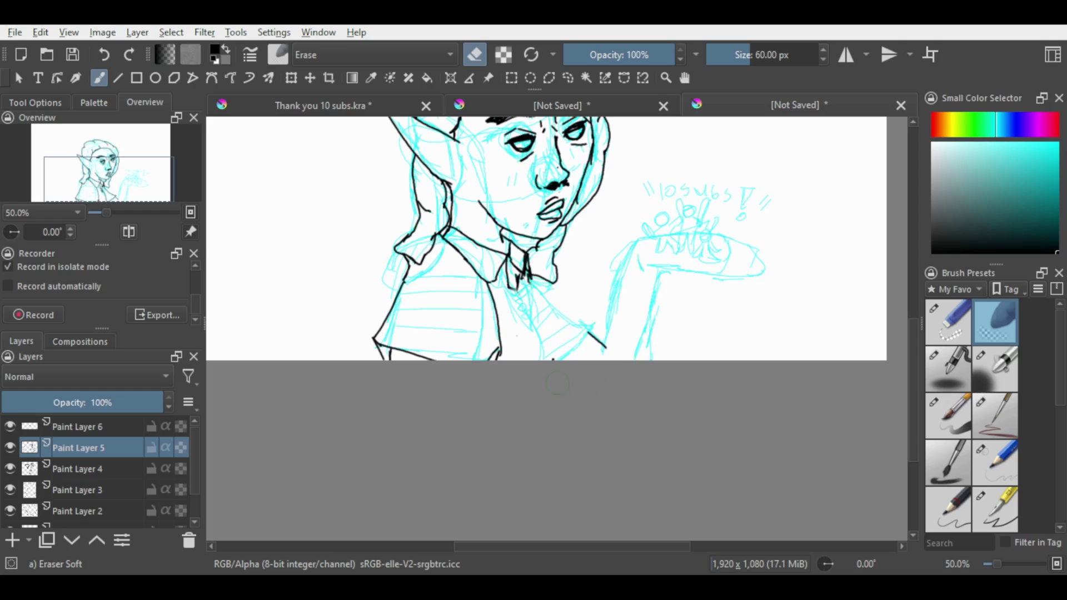
left_click(106, 427)
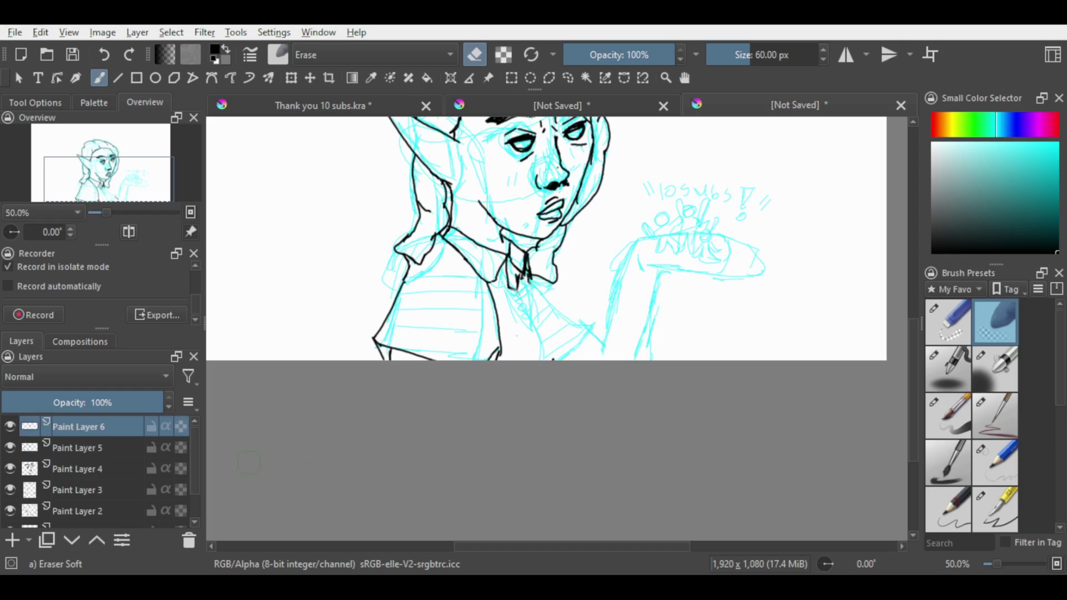
- Ink a new front line on Paint Layer 5 with the Airbrush Soft brush, from the collar down to the canvas's lower edge
left_click(126, 446)
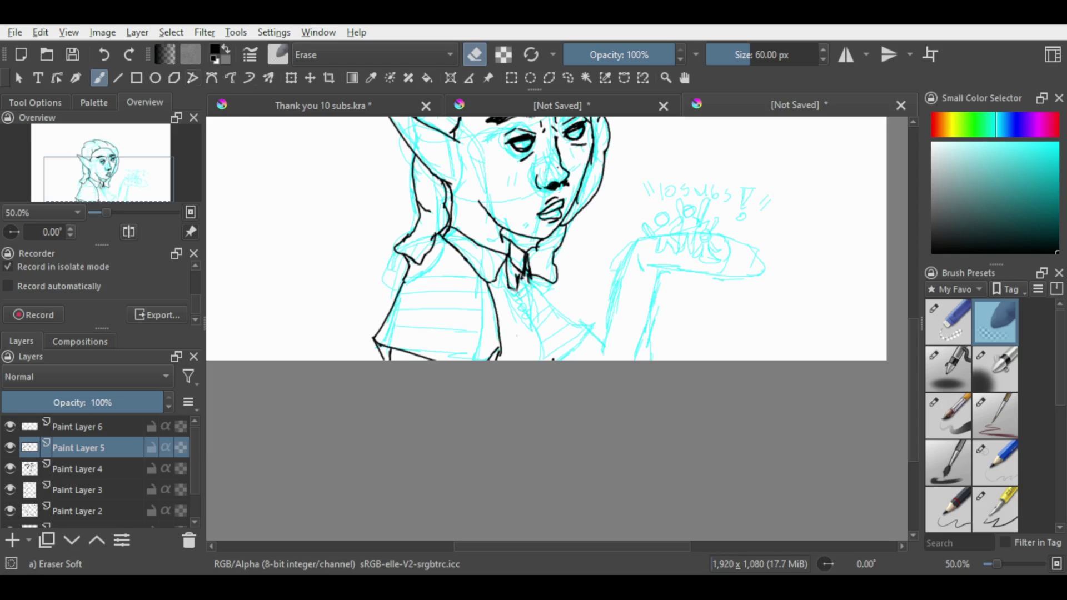
left_click(995, 368)
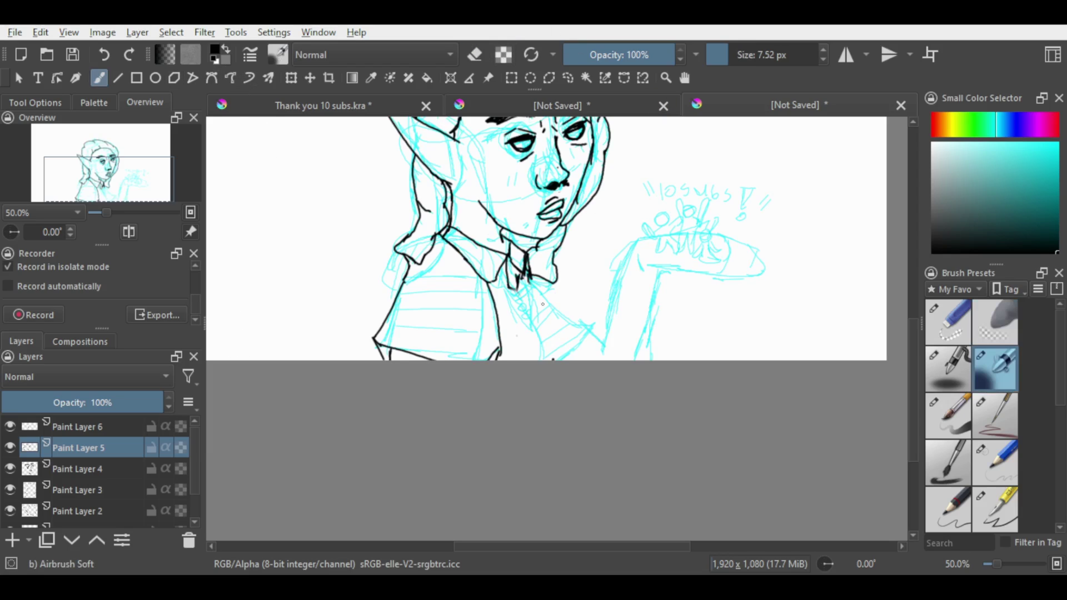
left_click_drag(521, 279, 582, 361)
- Try several long lines from the hair lock down the near panel's outer side, undoing each one
left_click_drag(415, 256, 392, 361)
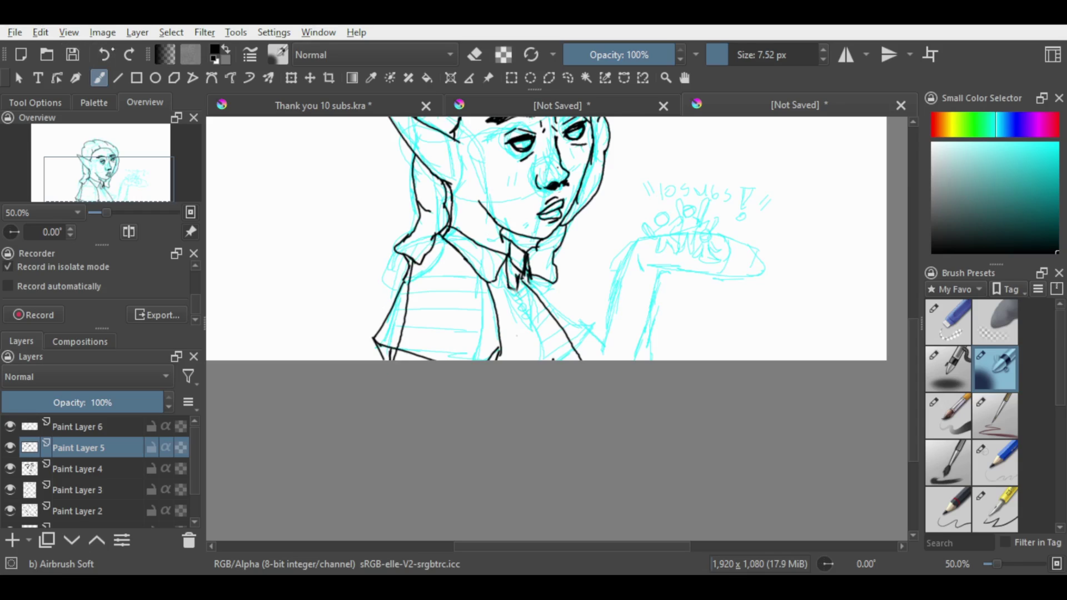
key("ctrl+z")
left_click_drag(410, 258, 371, 362)
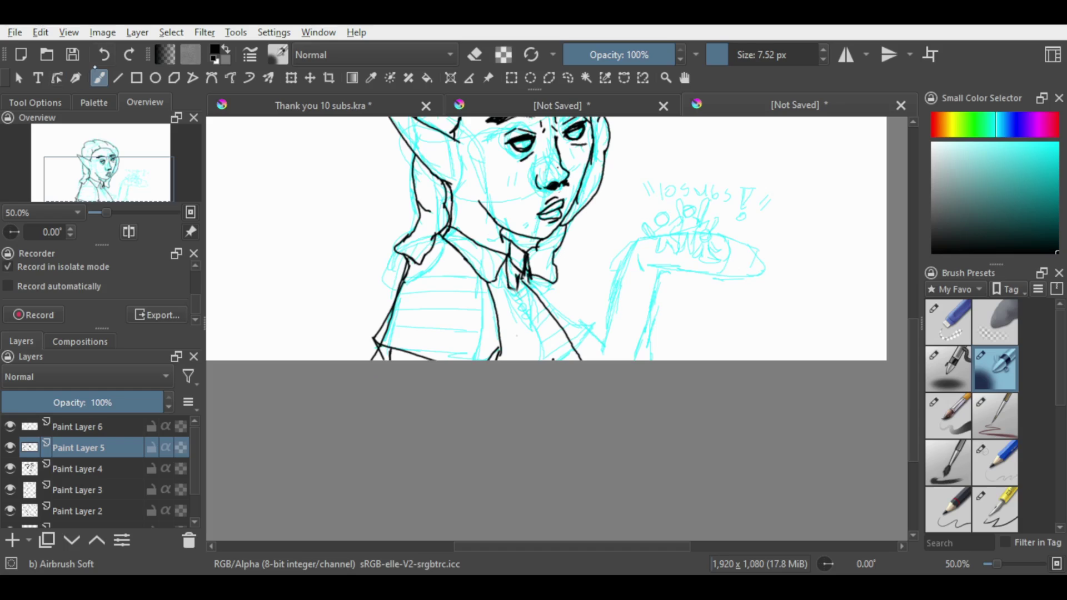
key("ctrl+z")
left_click_drag(407, 254, 386, 346)
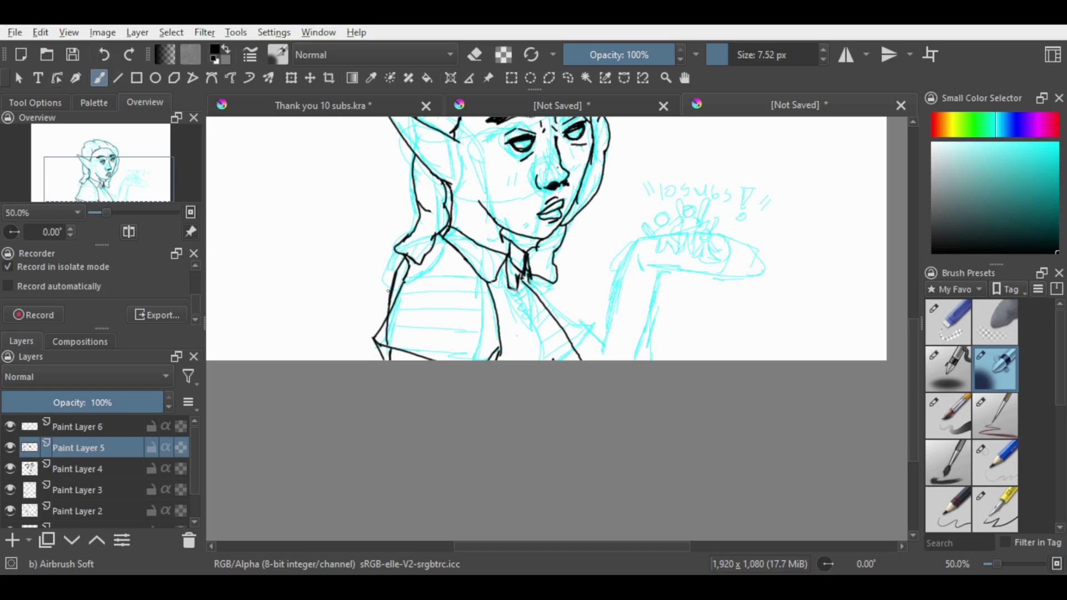
left_click_drag(390, 290, 384, 352)
left_click_drag(402, 257, 385, 334)
key("ctrl+z")
key("ctrl+z")
key("ctrl+z")
key("ctrl+z")
- On Paint Layer 6, ink the far arm from the collar to the elbow and short strokes for both forearm edges, undoing stray lines
left_click(108, 428)
mouse_move(540, 282)
left_mouse_down()
mouse_move(609, 347)
mouse_move(644, 300)
mouse_move(702, 269)
left_mouse_up()
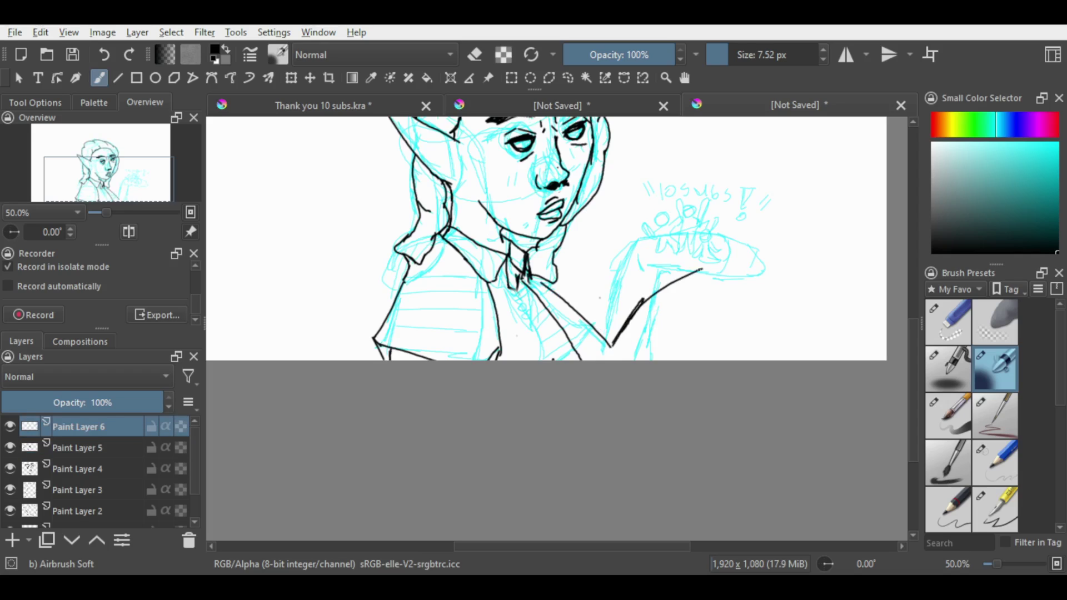
key("ctrl+z")
left_click_drag(691, 343, 663, 359)
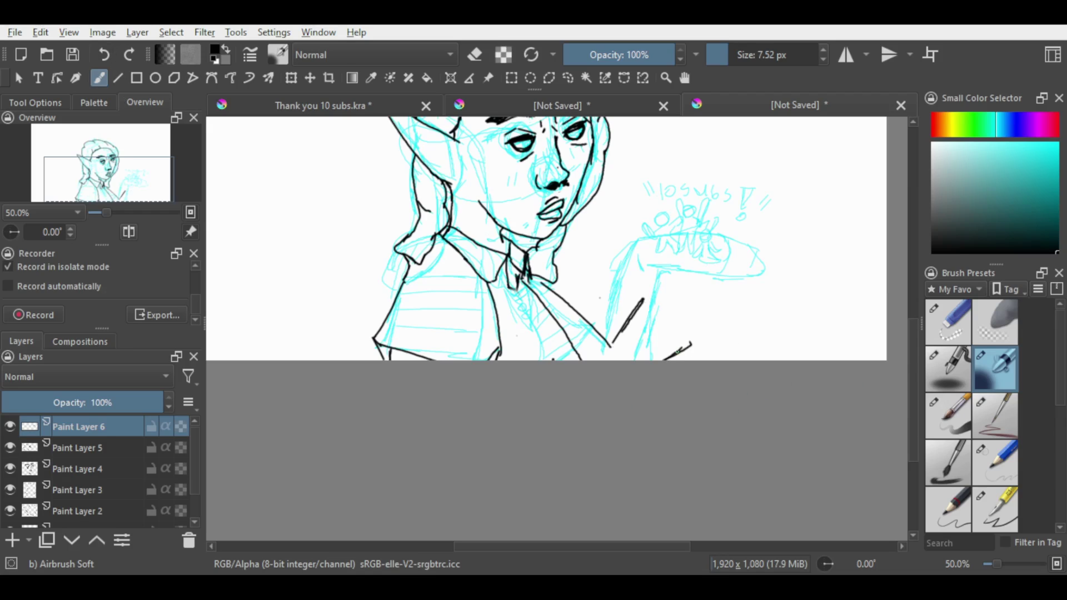
key("ctrl+z")
left_click_drag(689, 312, 660, 361)
- Erase the cyan sketch from Paint Layer 1 with Eraser Soft at a size of 331.82 px
left_click_drag(909, 395, 927, 351)
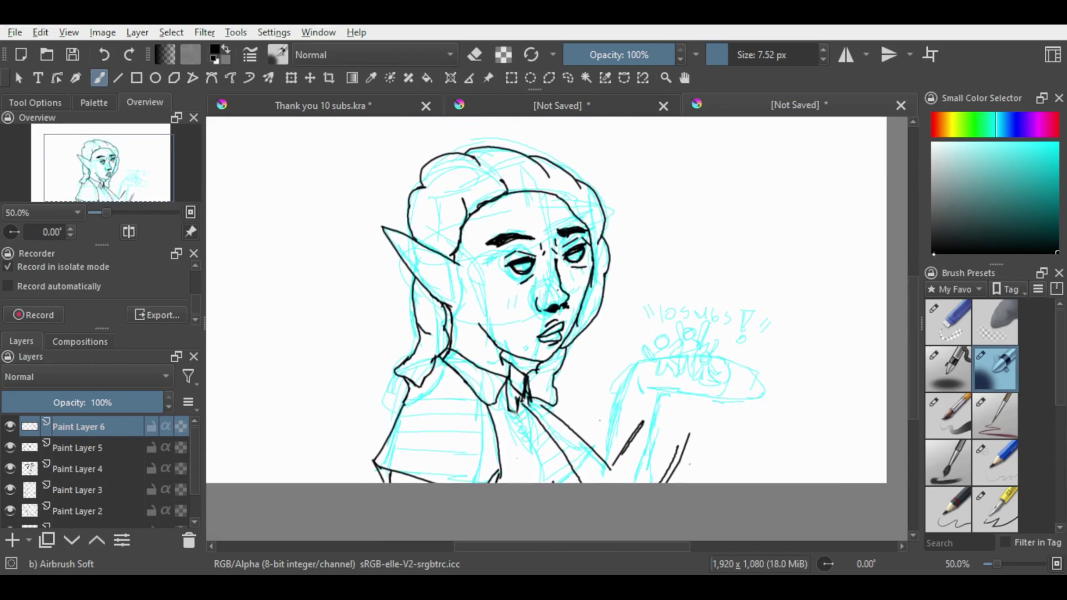
left_click(98, 512)
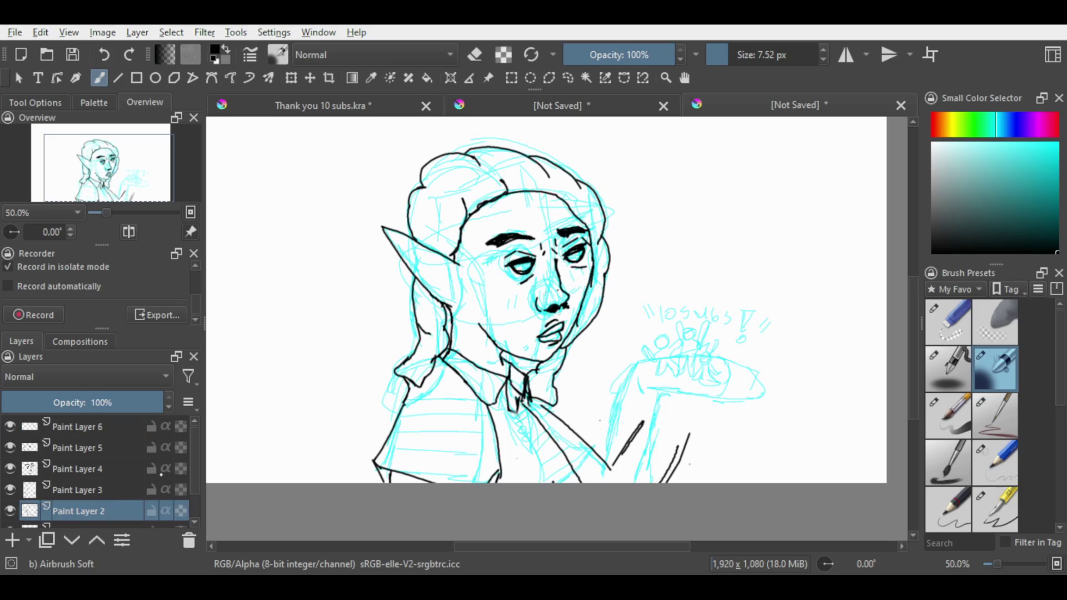
scroll(159, 495, "down", 2)
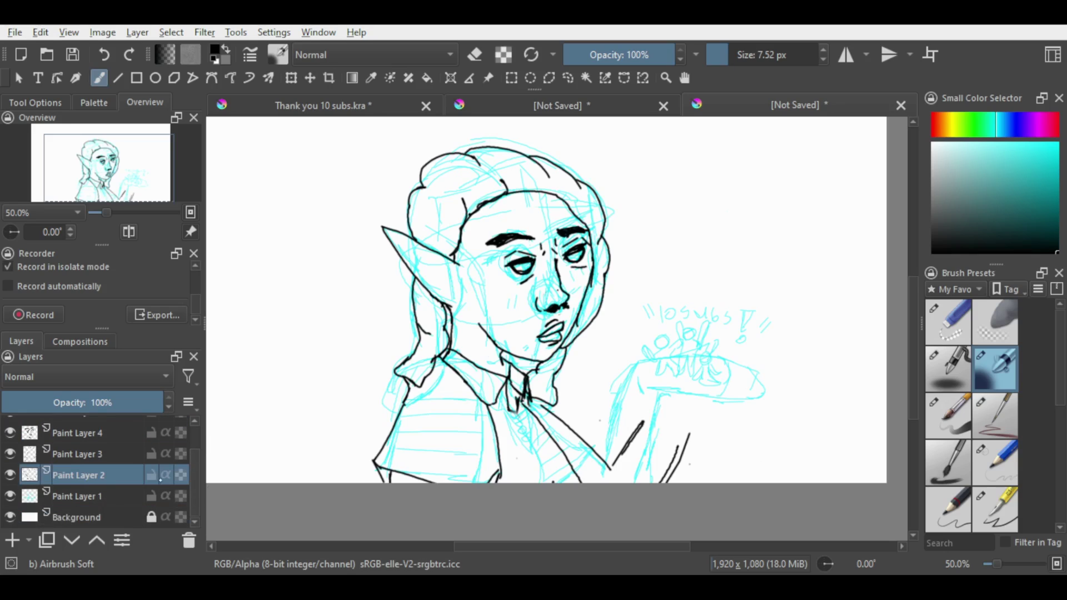
left_click(133, 496)
left_click(473, 51)
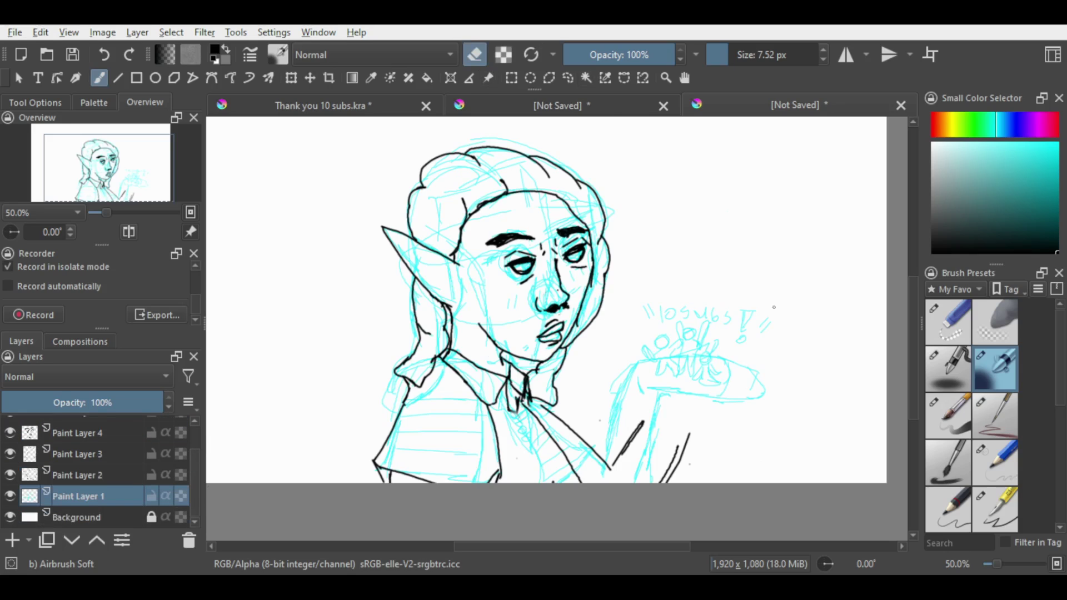
left_click(1001, 328)
left_click(783, 60)
mouse_move(752, 445)
left_mouse_down()
mouse_move(673, 363)
mouse_move(451, 484)
mouse_move(241, 490)
mouse_move(302, 346)
mouse_move(265, 326)
left_mouse_up()
mouse_move(449, 237)
left_mouse_down()
mouse_move(475, 417)
mouse_move(445, 160)
mouse_move(398, 385)
left_mouse_up()
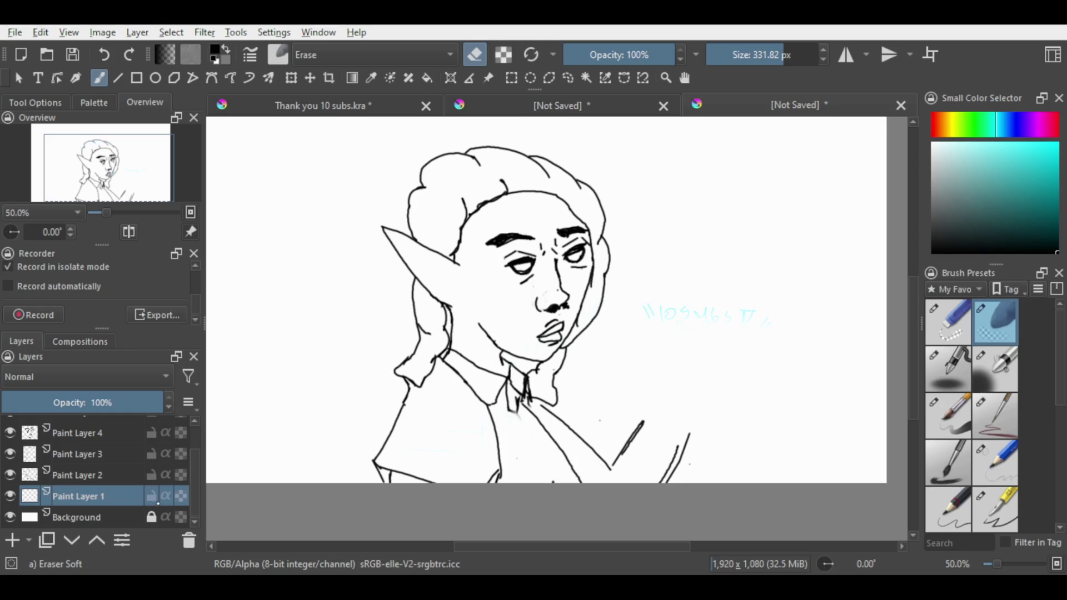
- Erase the inked head, hair and facial features from Paint Layers 2, 3 and 4
left_click(78, 475)
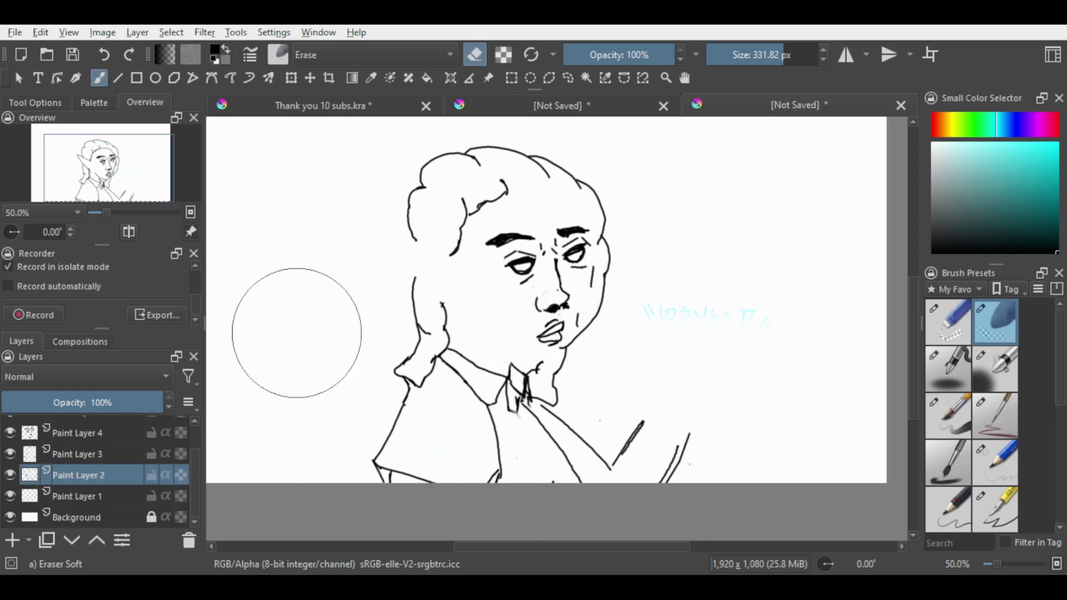
left_click(78, 453)
mouse_move(653, 302)
left_mouse_down()
mouse_move(623, 297)
mouse_move(372, 335)
mouse_move(392, 210)
mouse_move(363, 234)
mouse_move(485, 273)
mouse_move(657, 262)
mouse_move(714, 349)
mouse_move(457, 419)
left_mouse_up()
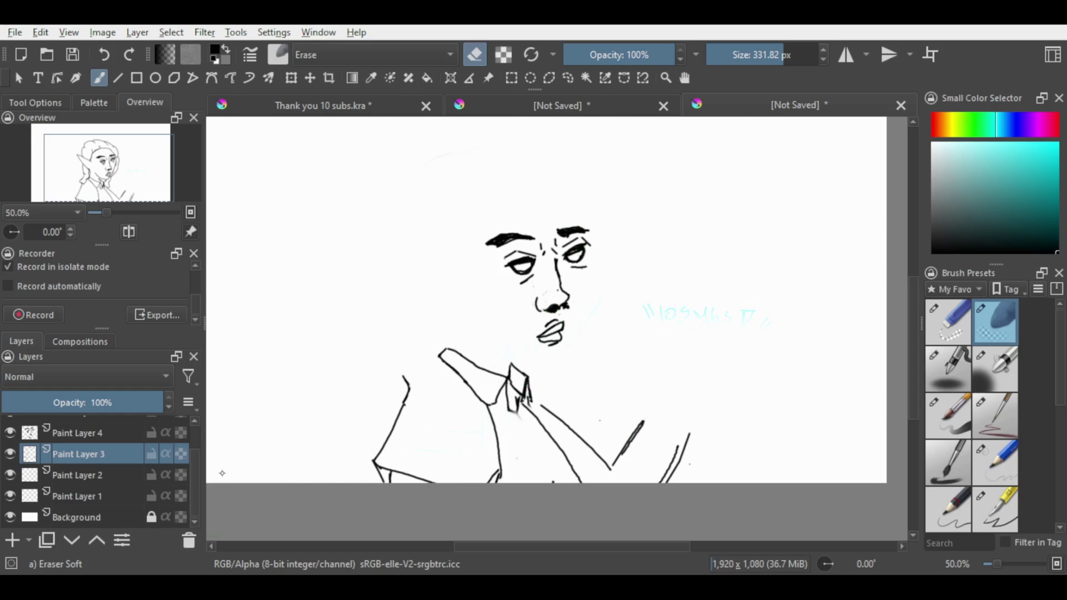
left_click(81, 434)
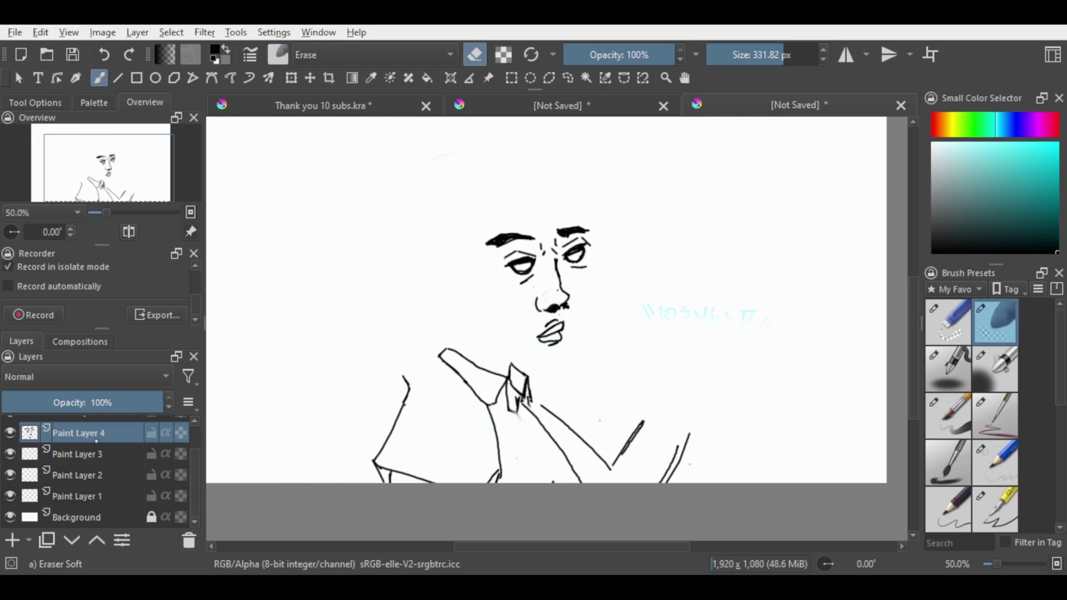
mouse_move(631, 226)
left_mouse_down()
mouse_move(546, 367)
mouse_move(500, 310)
mouse_move(524, 244)
mouse_move(418, 524)
left_mouse_up()
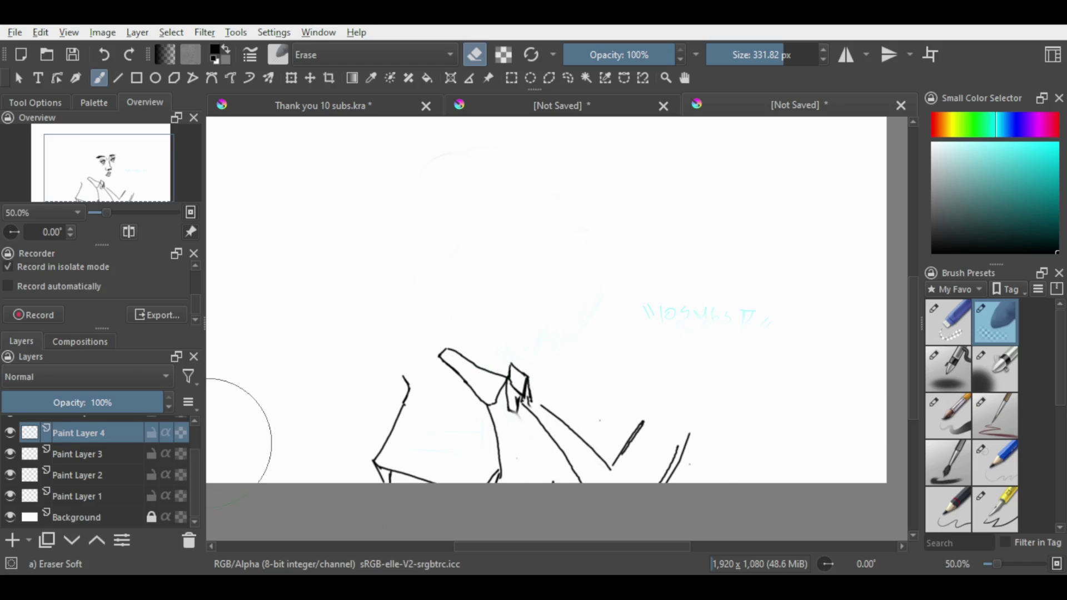
- Erase the inked arm from Paint Layer 6 and the clothing from Paint Layer 5
scroll(89, 439, "up", 2)
left_click(81, 426)
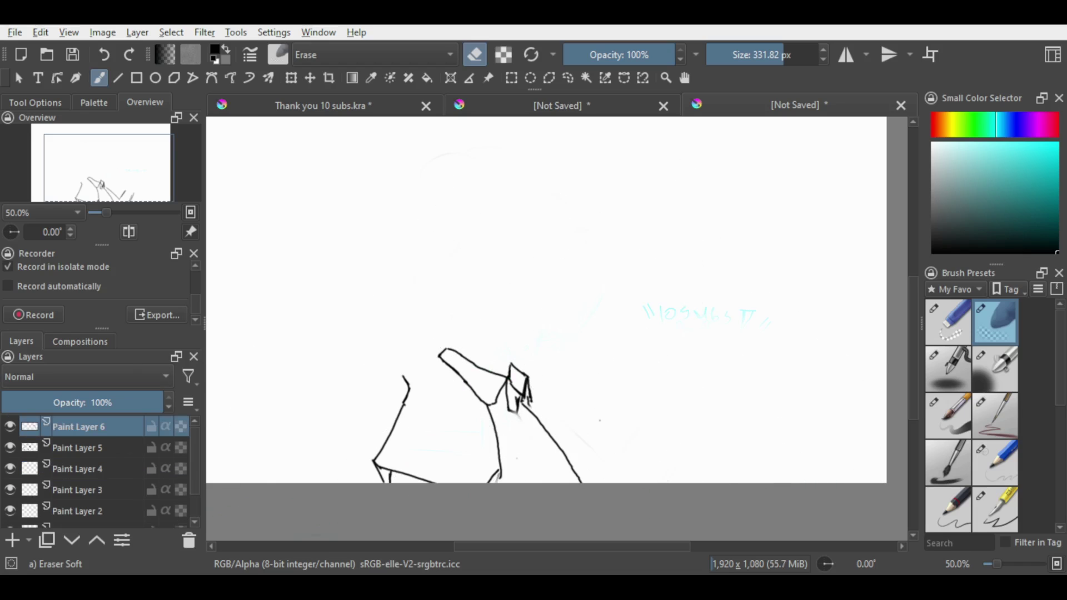
left_click(83, 447)
mouse_move(459, 394)
left_mouse_down()
mouse_move(478, 406)
mouse_move(369, 453)
left_mouse_up()
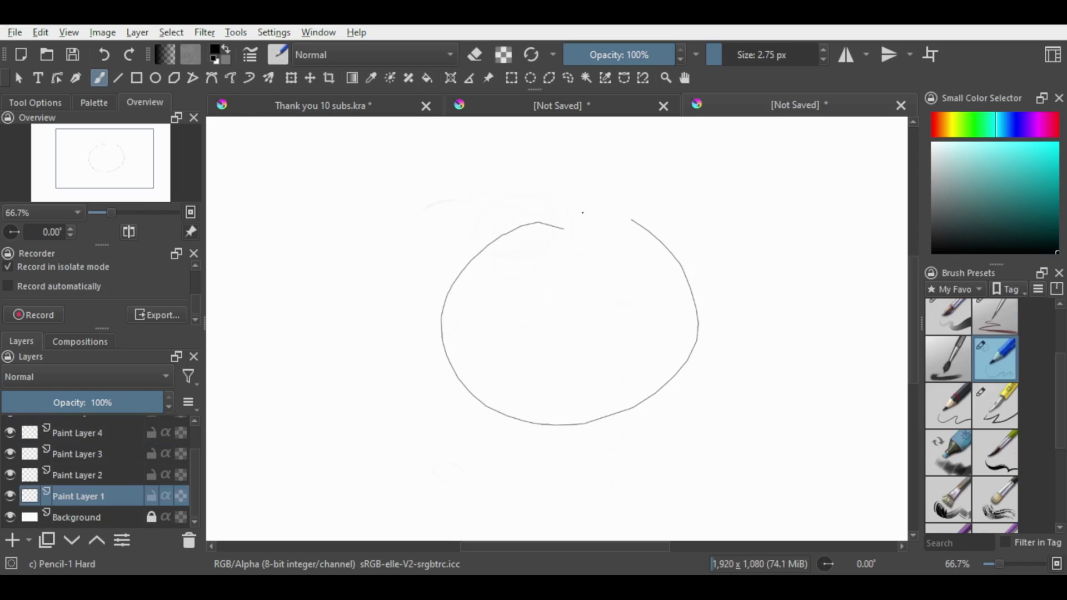
- With Pencil-1 Hard on Paint Layer 1, sketch a curved centre line, an eye-line band and a chin mark on the head circle
mouse_move(581, 228)
left_mouse_down()
mouse_move(598, 314)
mouse_move(592, 439)
left_mouse_up()
left_click_drag(446, 350, 606, 305)
mouse_move(691, 321)
left_mouse_down()
mouse_move(556, 335)
mouse_move(687, 327)
left_mouse_up()
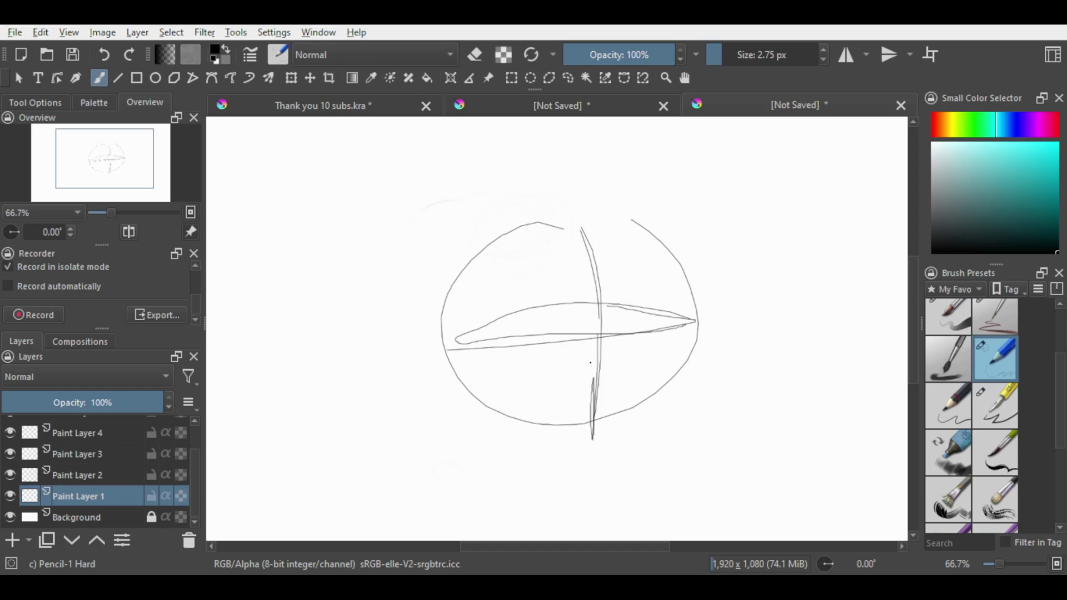
scroll(880, 382, "down", 3)
mouse_move(592, 303)
left_mouse_down()
mouse_move(593, 378)
mouse_move(607, 382)
mouse_move(657, 351)
left_mouse_up()
left_click_drag(695, 220, 681, 317)
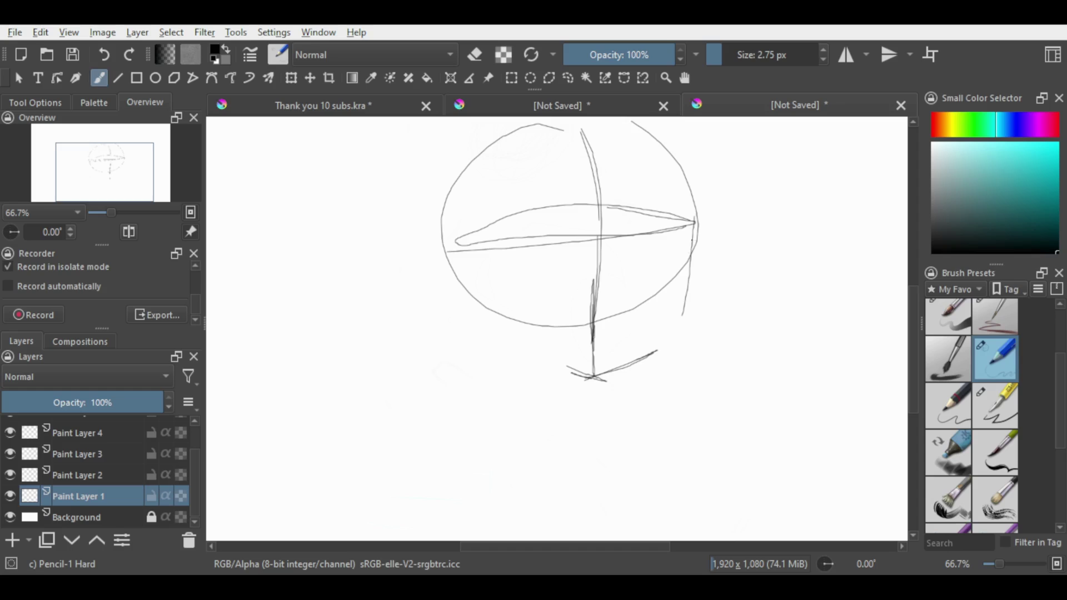
- Sketch the far jawline down to the chin and the near cheek curve, undoing the last stray strokes
left_click_drag(694, 239, 656, 358)
left_click_drag(680, 300, 658, 354)
left_click_drag(453, 252, 523, 300)
left_click_drag(484, 260, 545, 364)
left_click_drag(515, 322, 580, 366)
key("ctrl+z")
key("ctrl+z")
key("ctrl+z")
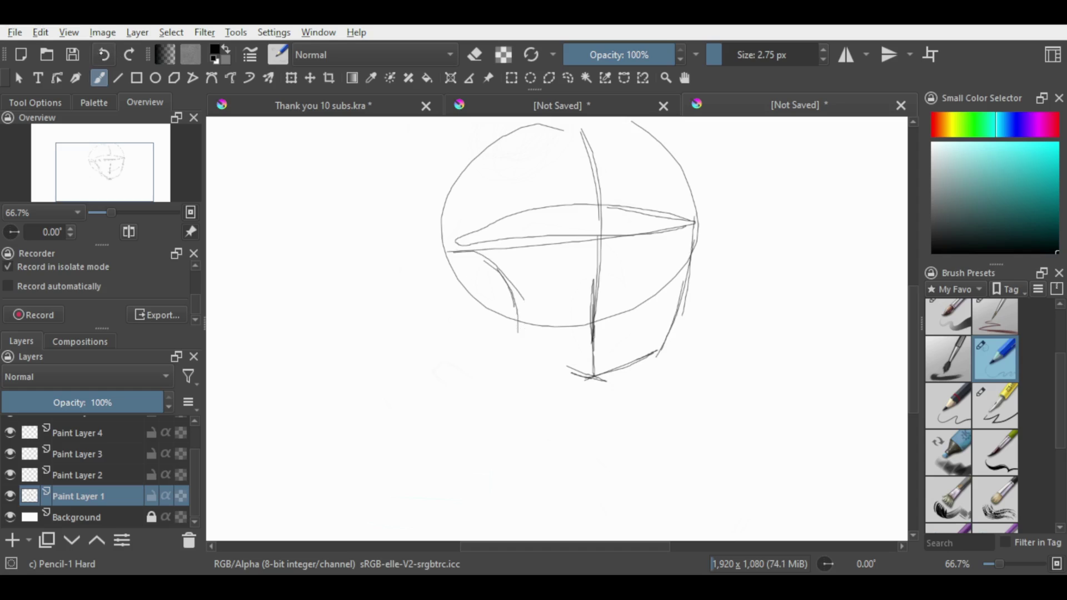
- Sketch the near jawline into the chin and reinforce the far cheek with several overlapping strokes
left_click_drag(523, 339, 557, 369)
right_click(562, 331)
right_click(562, 331)
left_click_drag(512, 334, 575, 377)
mouse_move(557, 369)
left_mouse_down()
mouse_move(587, 381)
mouse_move(656, 333)
left_mouse_up()
left_click_drag(691, 212, 674, 337)
left_click_drag(678, 230, 657, 336)
left_click_drag(684, 253, 655, 339)
left_click_drag(690, 226, 685, 251)
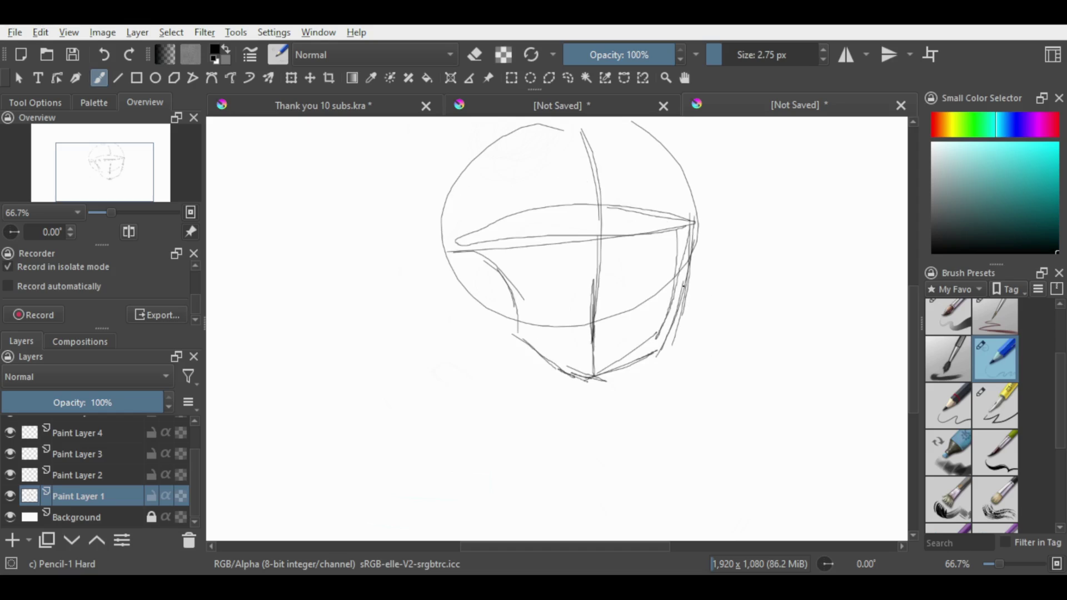
- Erase the far jawline and the far side of the chin, finishing with Eraser Soft
key("e")
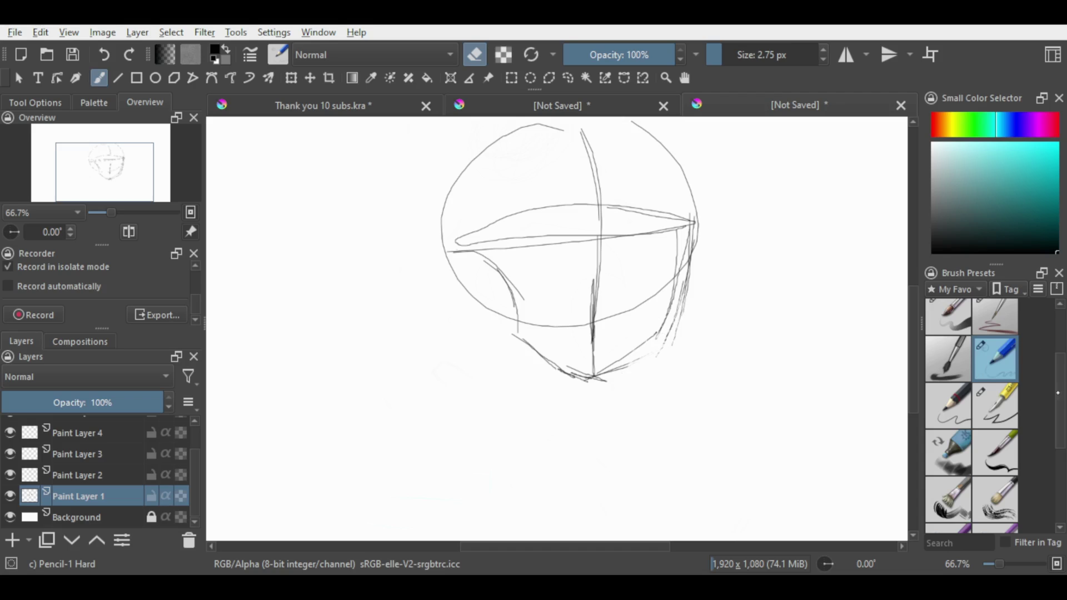
left_click_drag(1058, 393, 1057, 346)
left_click(994, 323)
mouse_move(741, 353)
left_mouse_down()
mouse_move(691, 390)
mouse_move(701, 369)
mouse_move(691, 402)
mouse_move(702, 319)
left_mouse_up()
- Redraw the far jawline as a fuller curve from the cheek to the chin with Pencil-1 Hard at 2.75 px
scroll(1051, 430, "down", 3)
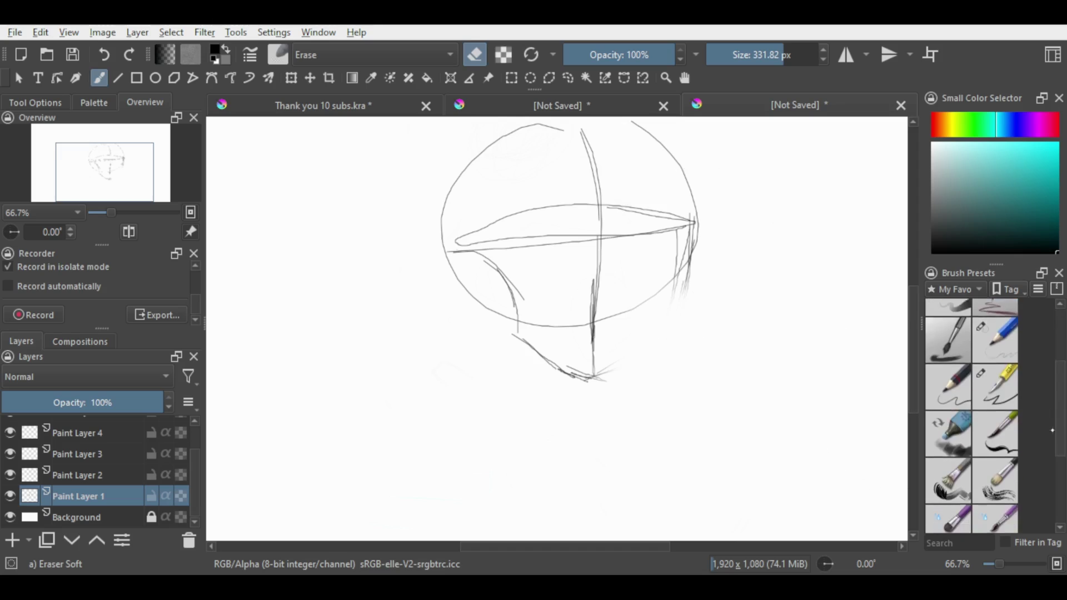
scroll(1051, 430, "up", 2)
left_click(948, 424)
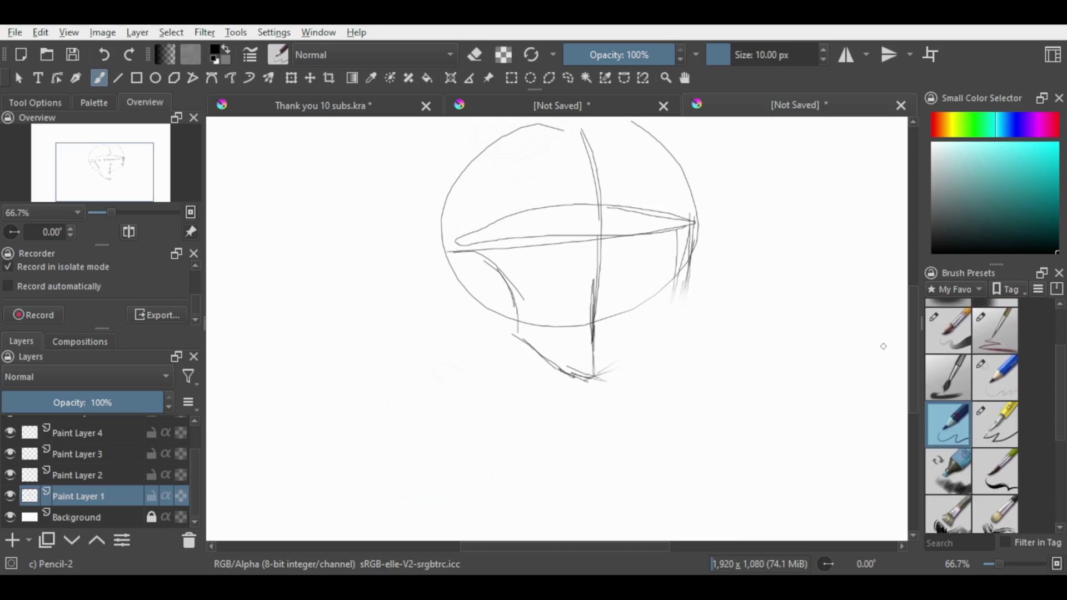
left_click(994, 376)
left_click_drag(686, 274, 677, 315)
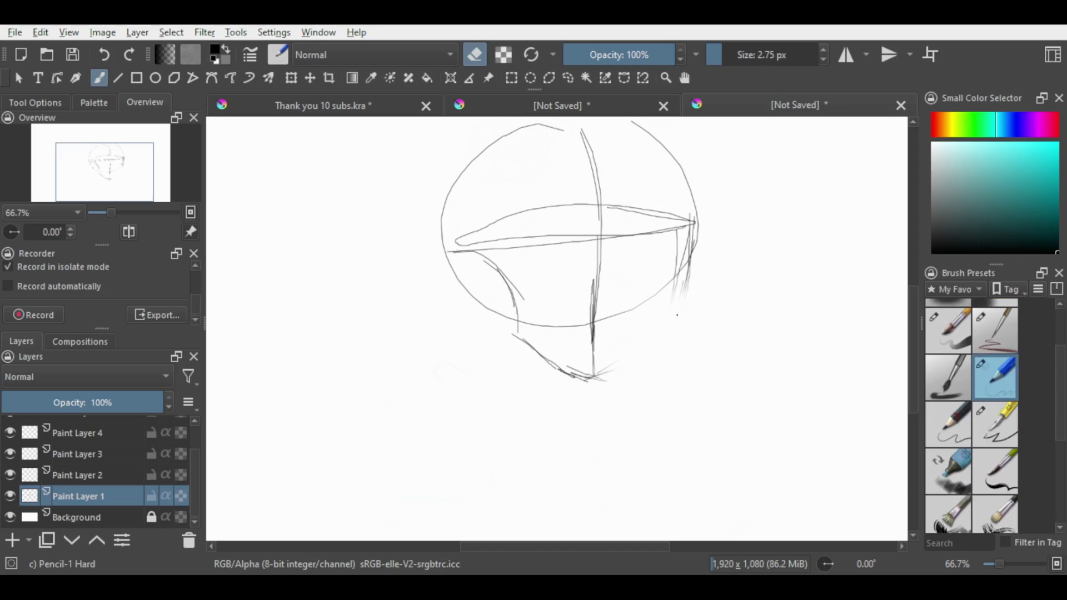
key("e")
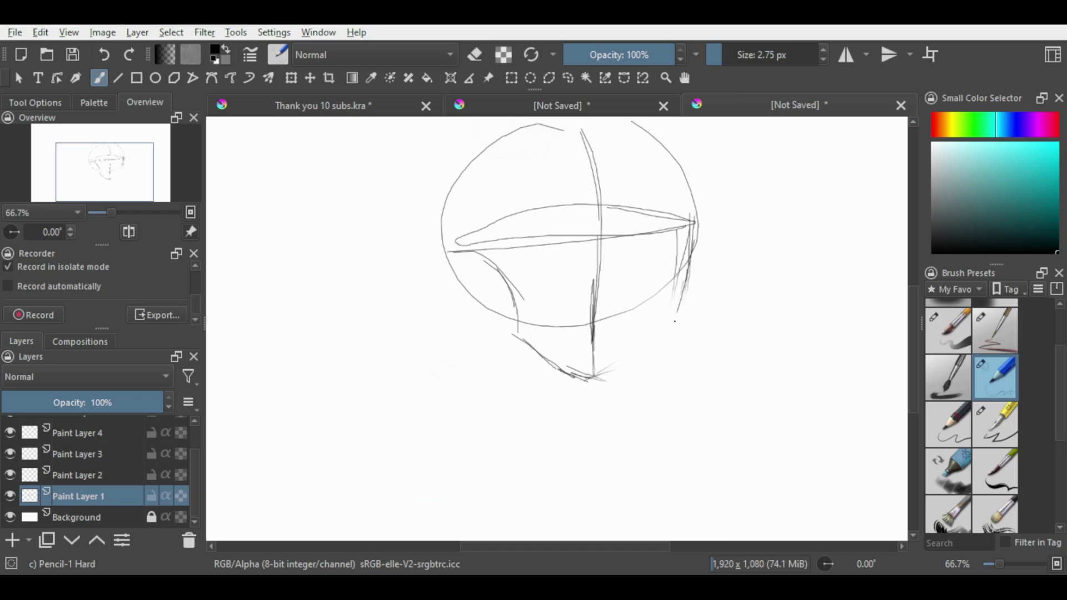
left_click_drag(686, 290, 644, 361)
mouse_move(675, 323)
left_mouse_down()
mouse_move(596, 383)
mouse_move(575, 375)
left_mouse_up()
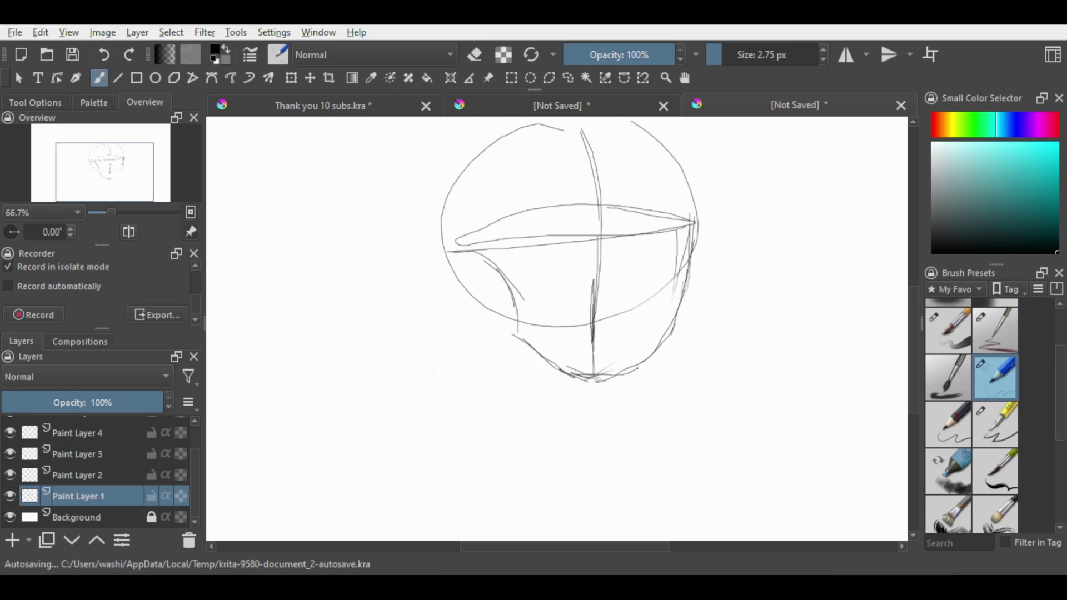
left_click_drag(683, 304, 625, 379)
left_click_drag(669, 336, 625, 365)
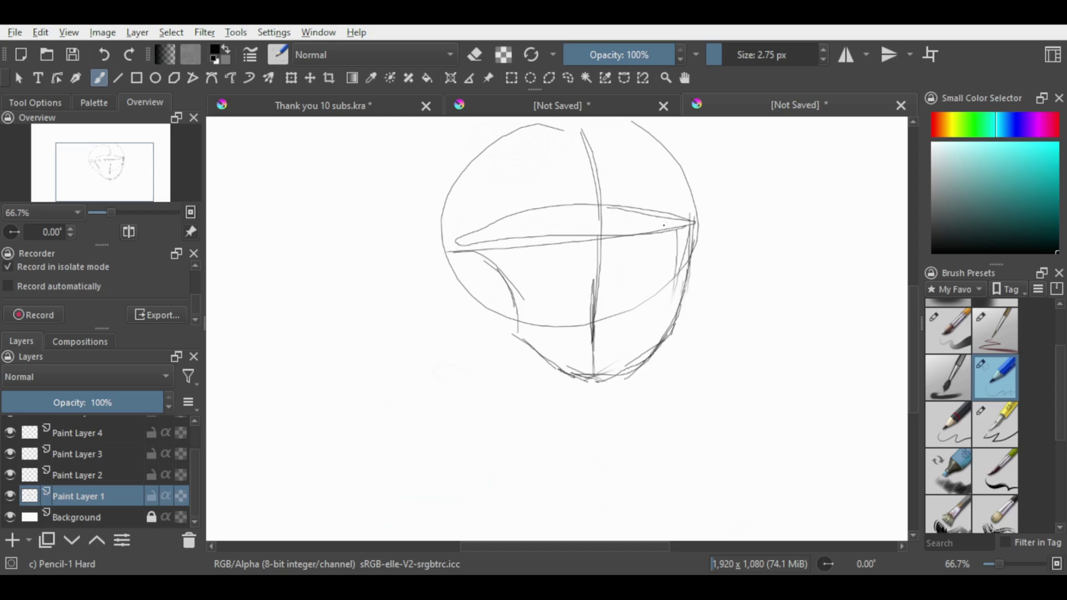
- Sketch two round eyes on the eye line, one on each side of the centre line
mouse_move(664, 225)
left_mouse_down()
mouse_move(642, 233)
mouse_move(644, 247)
left_mouse_up()
mouse_move(557, 214)
left_mouse_down()
mouse_move(547, 255)
mouse_move(569, 247)
left_mouse_up()
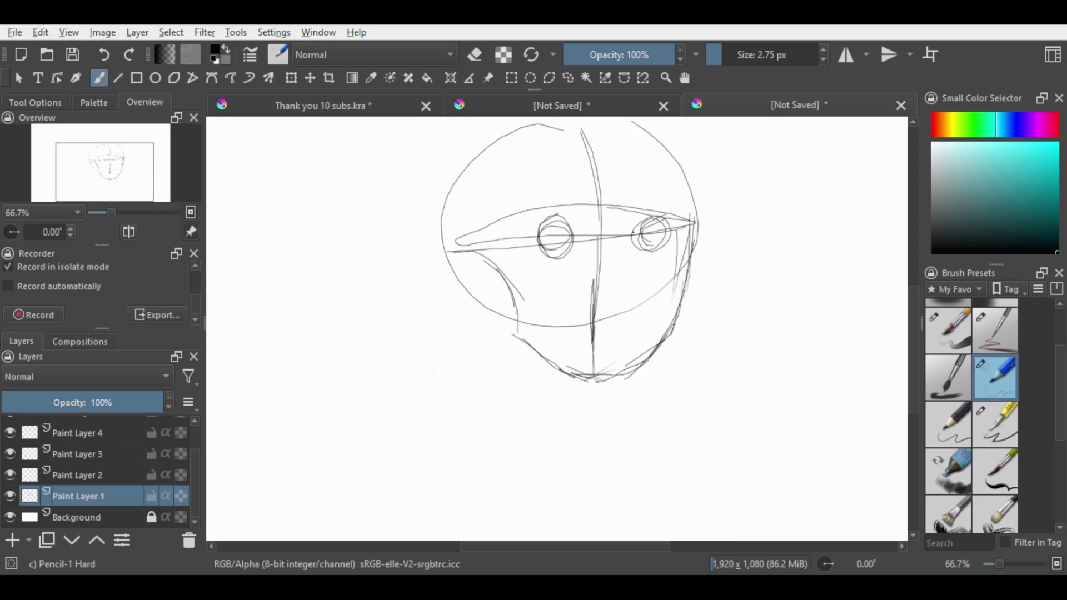
left_click_drag(633, 232, 647, 218)
- Sketch a large bulbous nose on the centre line below the eyes with overlapping looped strokes
mouse_move(603, 263)
left_mouse_down()
mouse_move(586, 278)
mouse_move(592, 322)
mouse_move(645, 314)
mouse_move(600, 331)
mouse_move(589, 322)
mouse_move(605, 323)
left_mouse_up()
mouse_move(573, 286)
left_mouse_down()
mouse_move(600, 328)
mouse_move(644, 304)
mouse_move(622, 266)
mouse_move(638, 305)
left_mouse_up()
mouse_move(615, 268)
left_mouse_down()
mouse_move(631, 276)
mouse_move(614, 299)
mouse_move(563, 295)
mouse_move(576, 306)
left_mouse_up()
left_click_drag(568, 302, 604, 317)
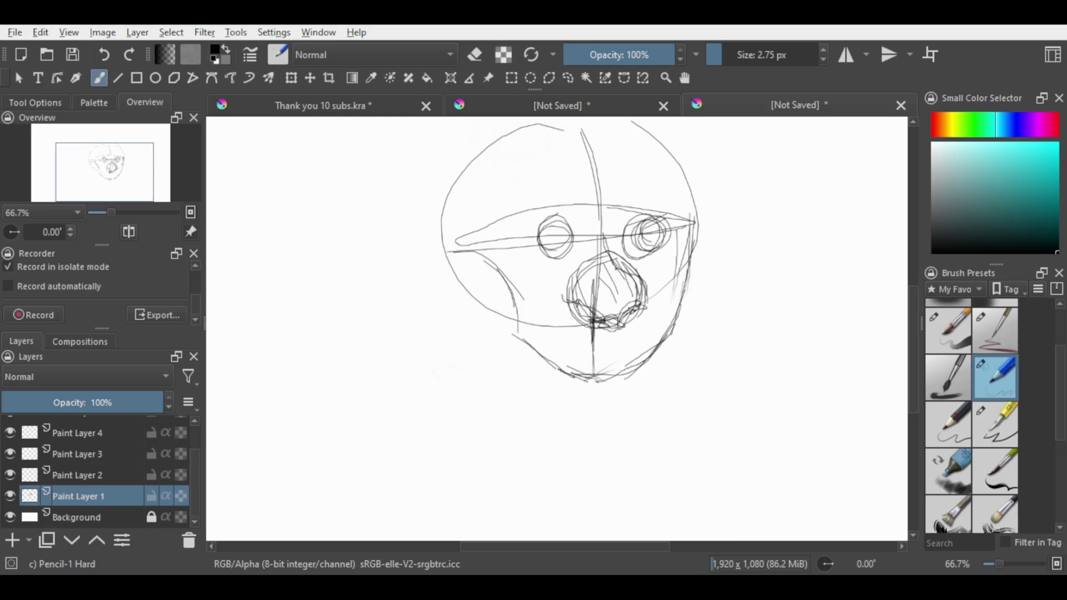
mouse_move(578, 268)
left_mouse_down()
mouse_move(576, 305)
mouse_move(584, 249)
left_mouse_up()
- Sketch the near moustache half and the beard's near and lower outline, undoing and redrawing the lower curve
left_click_drag(571, 302, 539, 364)
left_click_drag(563, 322, 525, 378)
left_click_drag(643, 306, 687, 365)
mouse_move(568, 321)
left_mouse_down()
mouse_move(483, 408)
mouse_move(536, 407)
left_mouse_up()
left_click_drag(603, 325, 538, 433)
mouse_move(559, 386)
left_mouse_down()
mouse_move(509, 444)
mouse_move(622, 466)
left_mouse_up()
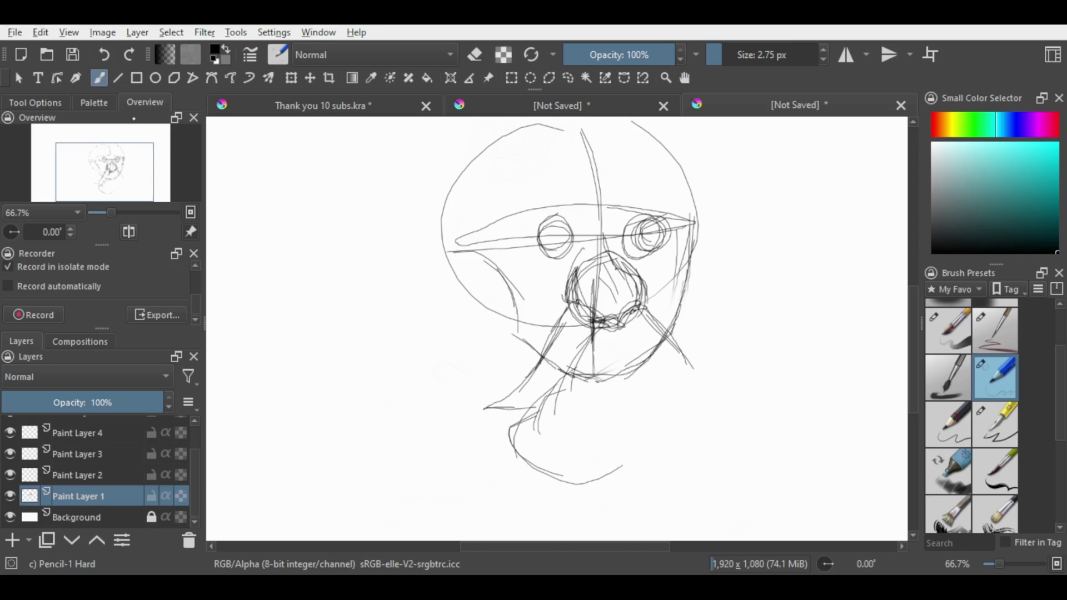
key("ctrl+z")
key("ctrl+z")
left_click_drag(514, 406, 656, 464)
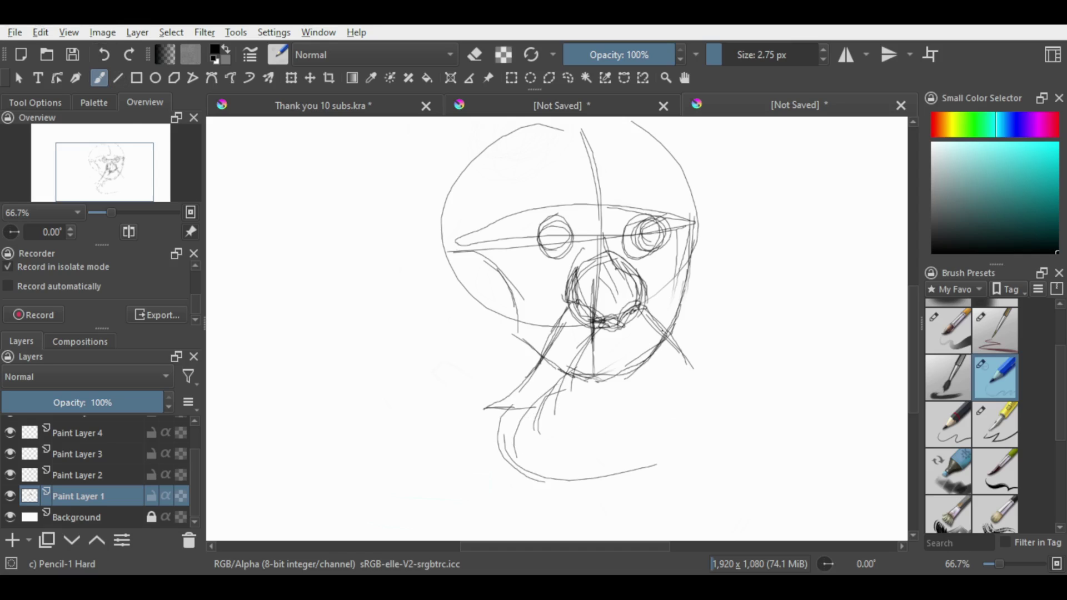
- Sketch the pointed far moustache half and close the beard's outline on the far side
left_click_drag(636, 314, 671, 360)
left_click_drag(611, 471, 701, 420)
mouse_move(639, 314)
left_mouse_down()
mouse_move(730, 403)
mouse_move(725, 435)
mouse_move(706, 335)
mouse_move(750, 369)
mouse_move(695, 376)
left_mouse_up()
mouse_move(675, 345)
left_mouse_down()
mouse_move(732, 383)
mouse_move(758, 385)
left_mouse_up()
mouse_move(726, 358)
left_mouse_down()
mouse_move(764, 379)
mouse_move(643, 307)
mouse_move(751, 369)
mouse_move(717, 395)
left_mouse_up()
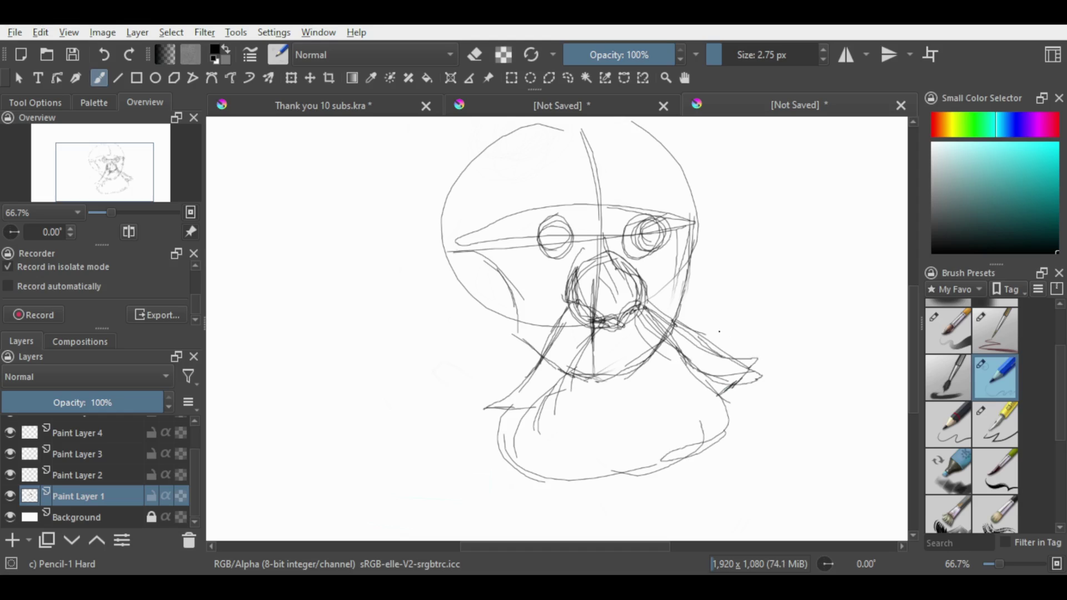
- Fill the beard with long strand lines running from the chin to its lower edge
left_click_drag(510, 408, 490, 455)
left_click_drag(525, 416, 503, 469)
mouse_move(554, 404)
left_mouse_down()
mouse_move(534, 481)
mouse_move(557, 488)
left_mouse_up()
left_click_drag(597, 395, 590, 460)
left_click_drag(602, 392, 602, 466)
left_click_drag(629, 468, 636, 442)
mouse_move(658, 387)
left_mouse_down()
mouse_move(696, 453)
mouse_move(652, 426)
left_mouse_up()
mouse_move(648, 366)
left_mouse_down()
mouse_move(706, 406)
mouse_move(689, 378)
left_mouse_up()
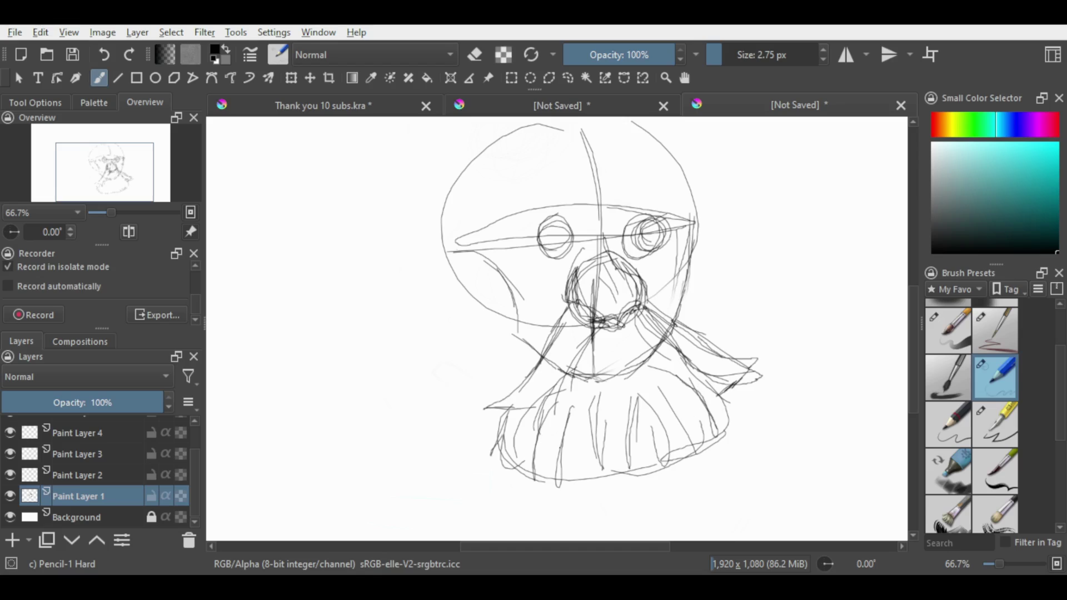
- Add rounded tufts and overlapping strokes along the beard's lower edge
left_click_drag(594, 448, 595, 491)
mouse_move(552, 465)
left_mouse_down()
mouse_move(533, 497)
mouse_move(567, 497)
left_mouse_up()
left_click_drag(525, 442, 499, 471)
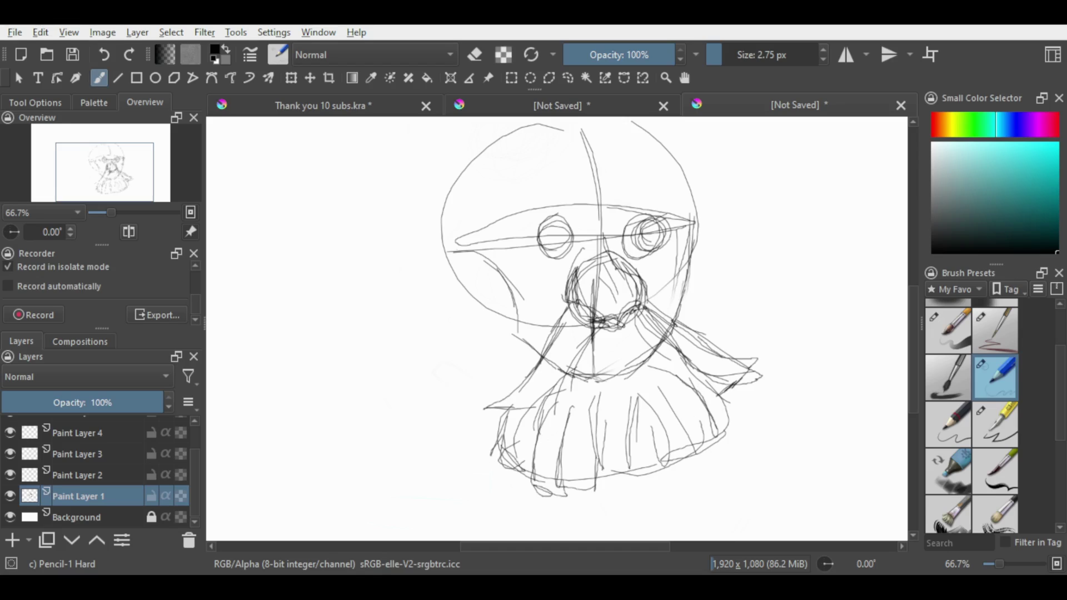
left_click_drag(510, 425, 495, 468)
left_click_drag(501, 468, 532, 488)
left_click_drag(597, 492, 670, 443)
left_click_drag(669, 440, 671, 464)
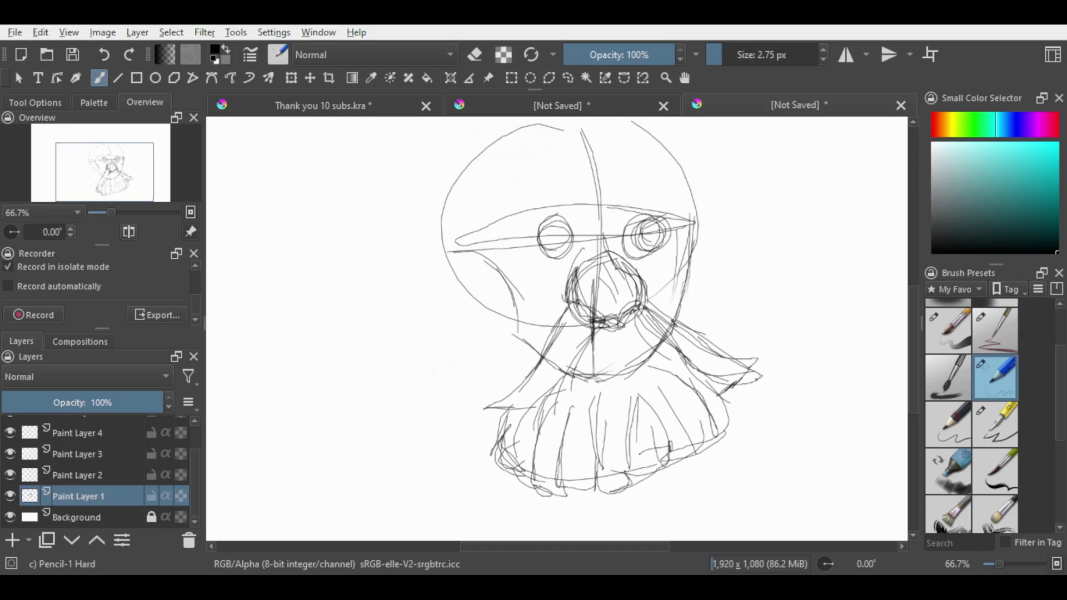
- Sketch a small open mouth with teeth beneath the nose, between the moustache halves
left_click_drag(596, 341, 578, 390)
mouse_move(608, 340)
left_mouse_down()
mouse_move(598, 372)
mouse_move(649, 368)
left_mouse_up()
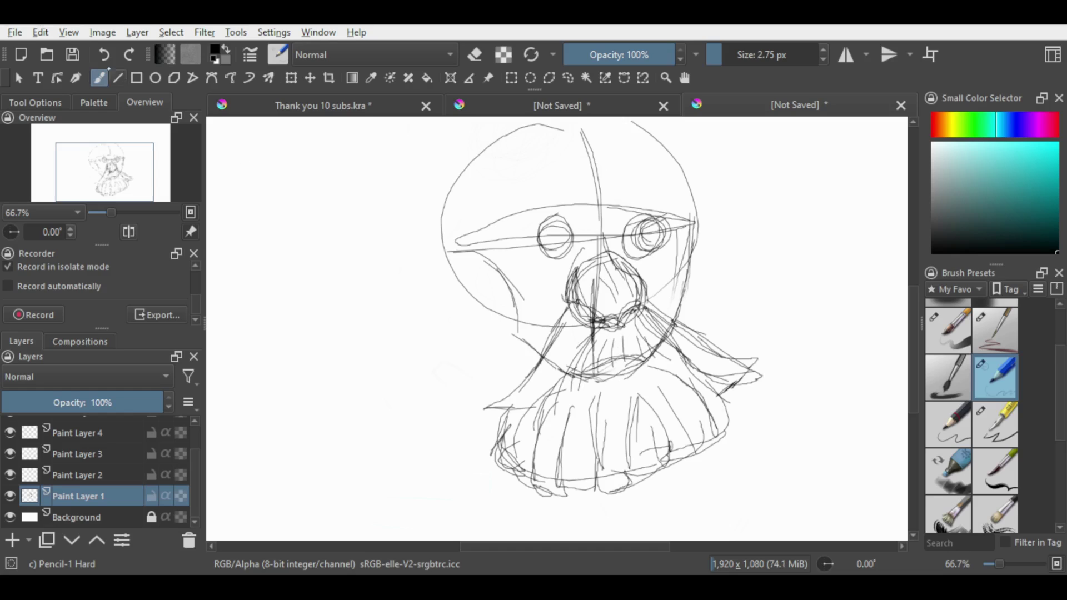
mouse_move(599, 341)
left_mouse_down()
mouse_move(639, 338)
mouse_move(637, 358)
mouse_move(607, 358)
mouse_move(639, 340)
left_mouse_up()
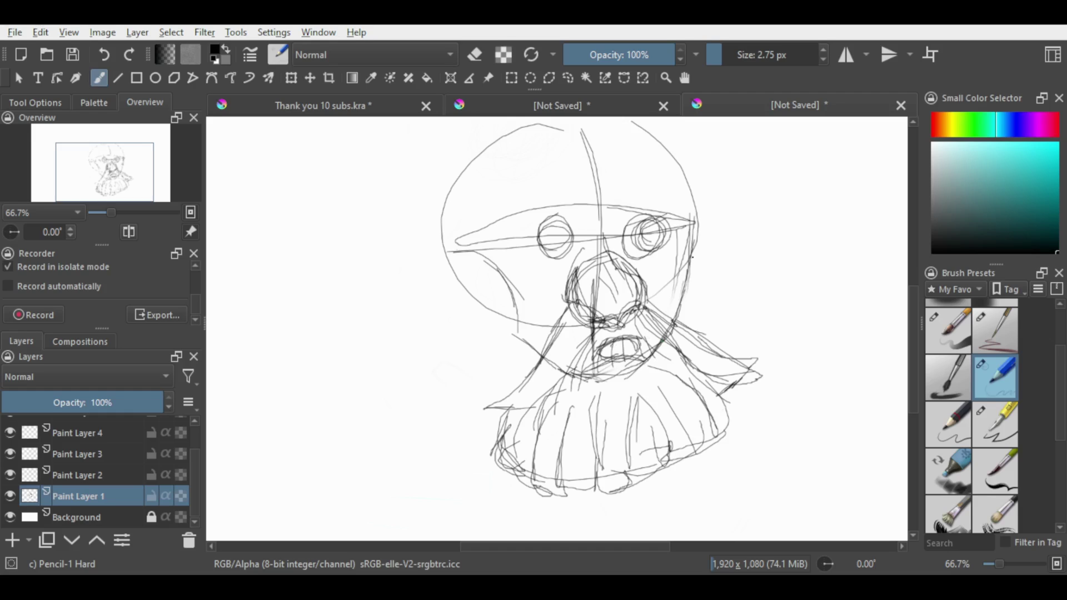
- Undo the stray far-cheek strokes and darken the face contour at the far cheek and along the near jaw
left_click_drag(690, 245, 647, 341)
left_click(104, 54)
left_click(104, 55)
mouse_move(673, 211)
left_mouse_down()
mouse_move(684, 233)
mouse_move(667, 325)
left_mouse_up()
left_click_drag(670, 288, 690, 335)
left_click_drag(507, 285, 519, 330)
left_click_drag(519, 328, 538, 355)
left_click_drag(508, 289, 526, 344)
left_click(475, 54)
left_click(474, 55)
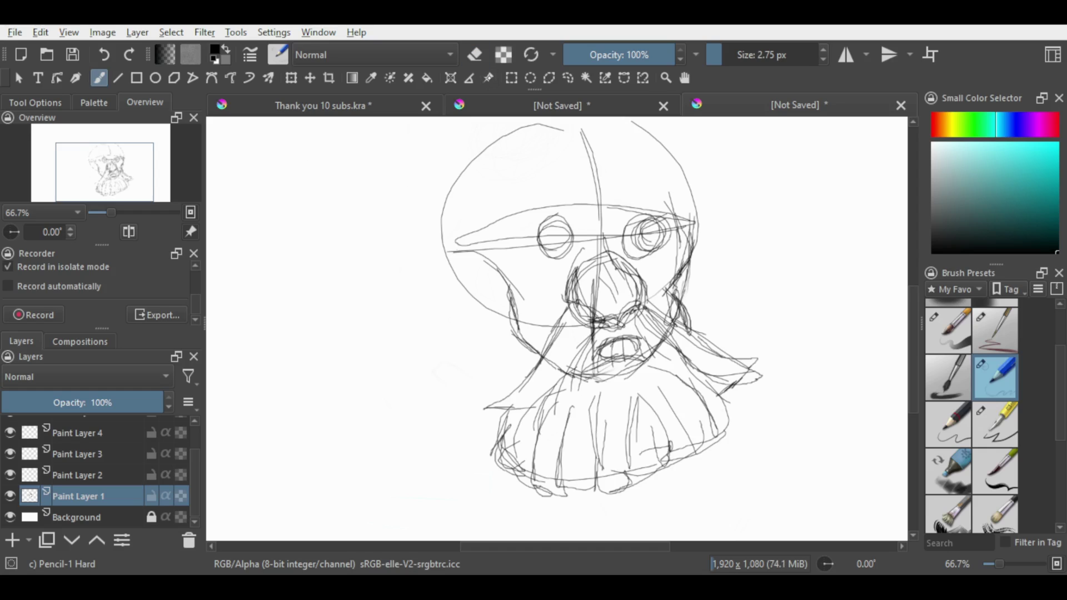
- Erase the toothed mouth with Eraser Soft at 29.14 px and switch back to Pencil-1 Hard
scroll(994, 356, "up", 3)
left_click(995, 323)
left_click(739, 56)
left_click_drag(601, 356, 648, 341)
scroll(1003, 480, "down", 4)
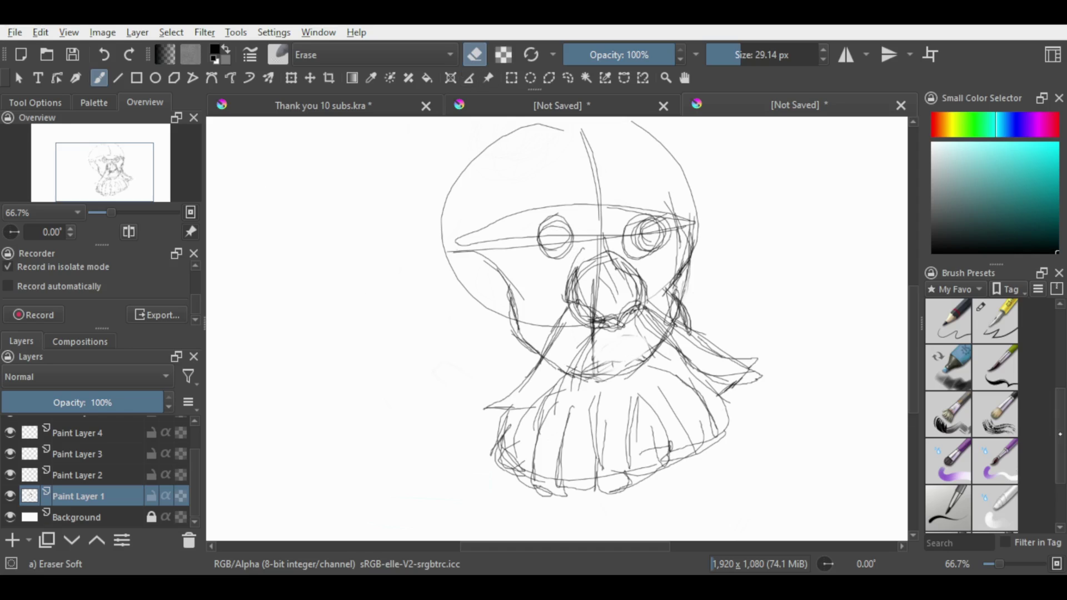
scroll(973, 417, "up", 2)
left_click(994, 373)
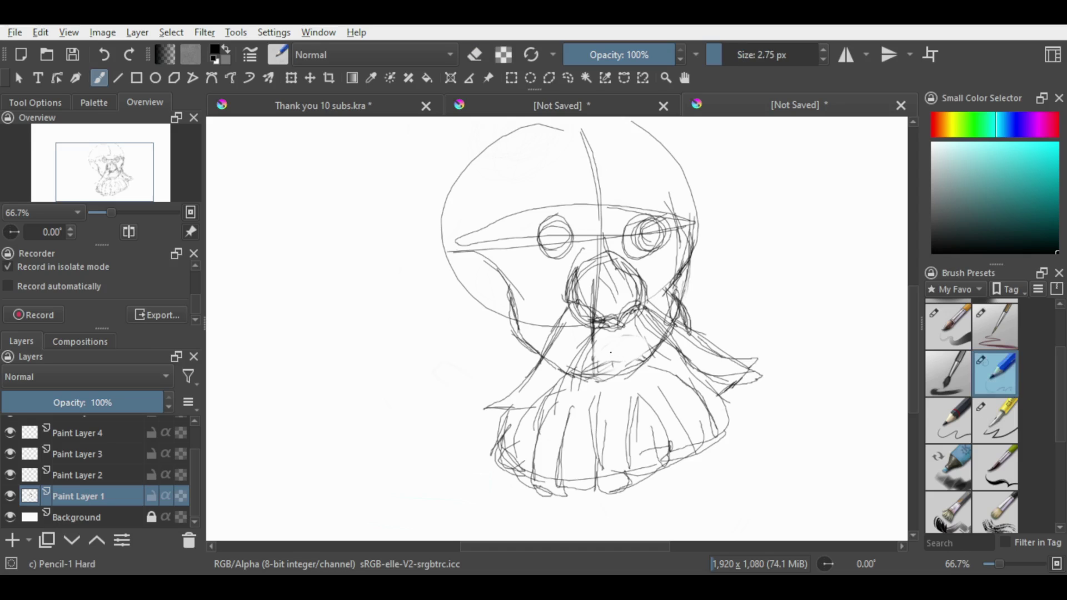
mouse_move(612, 351)
left_mouse_down()
mouse_move(641, 350)
mouse_move(606, 345)
left_mouse_up()
left_click(104, 54)
scroll(617, 351, "up", 2)
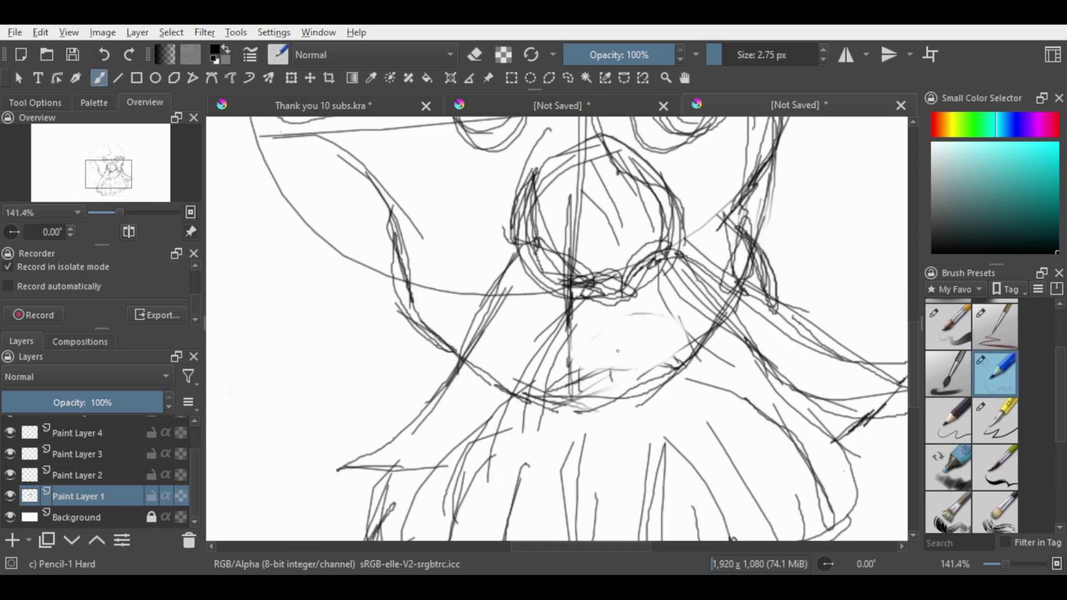
mouse_move(598, 343)
left_mouse_down()
mouse_move(658, 342)
mouse_move(603, 347)
mouse_move(651, 348)
left_mouse_up()
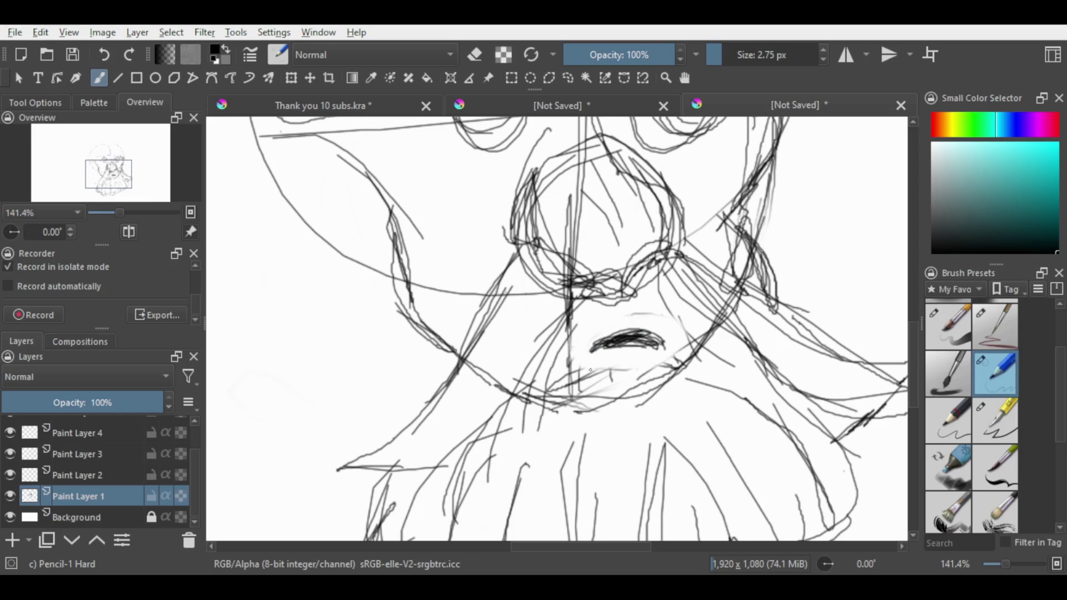
mouse_move(590, 369)
left_mouse_down()
mouse_move(616, 401)
mouse_move(622, 388)
left_mouse_up()
mouse_move(651, 351)
left_mouse_down()
mouse_move(636, 388)
mouse_move(612, 405)
left_mouse_up()
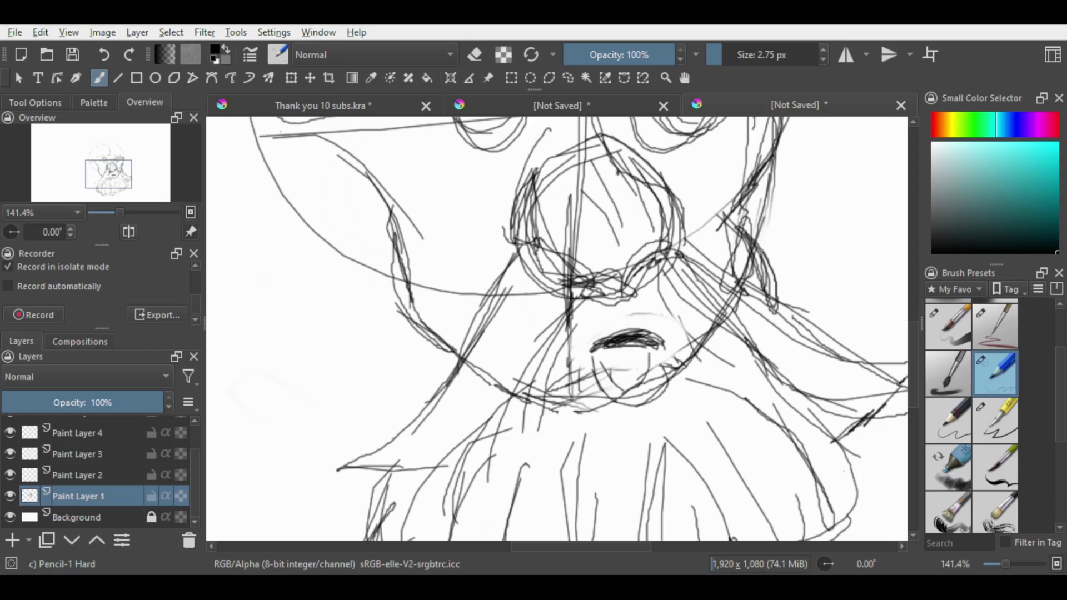
key("ctrl+z")
key("ctrl+z")
key("ctrl+z")
key("ctrl+z")
key("ctrl+z")
key("ctrl+z")
key("ctrl+z")
key("ctrl+z")
key("ctrl+z")
key("ctrl+z")
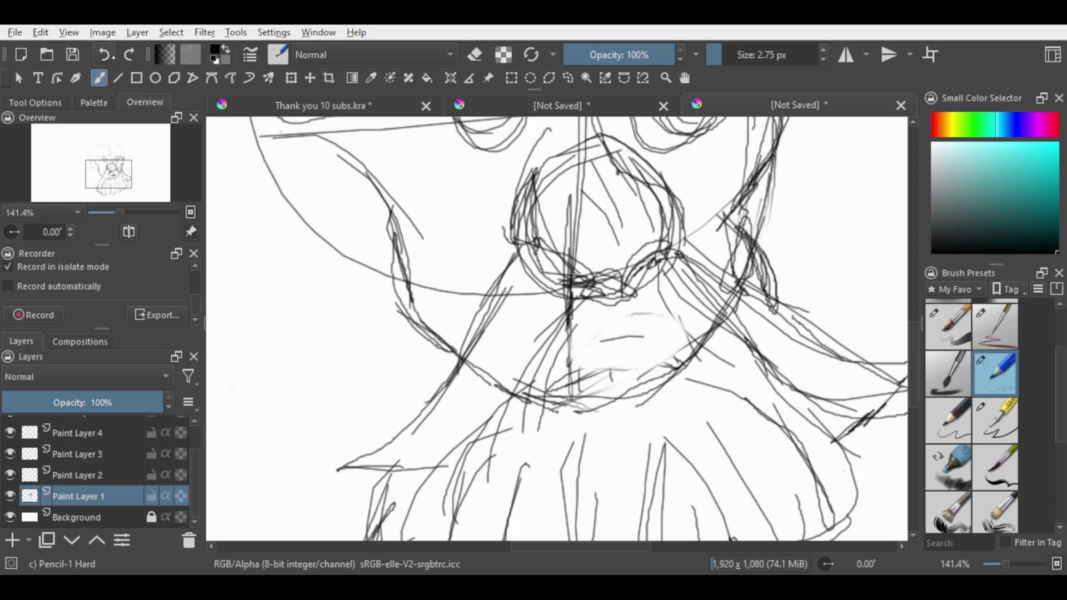
mouse_move(665, 340)
left_mouse_down()
mouse_move(647, 321)
mouse_move(595, 335)
mouse_move(589, 344)
mouse_move(613, 357)
mouse_move(575, 364)
mouse_move(679, 345)
left_mouse_up()
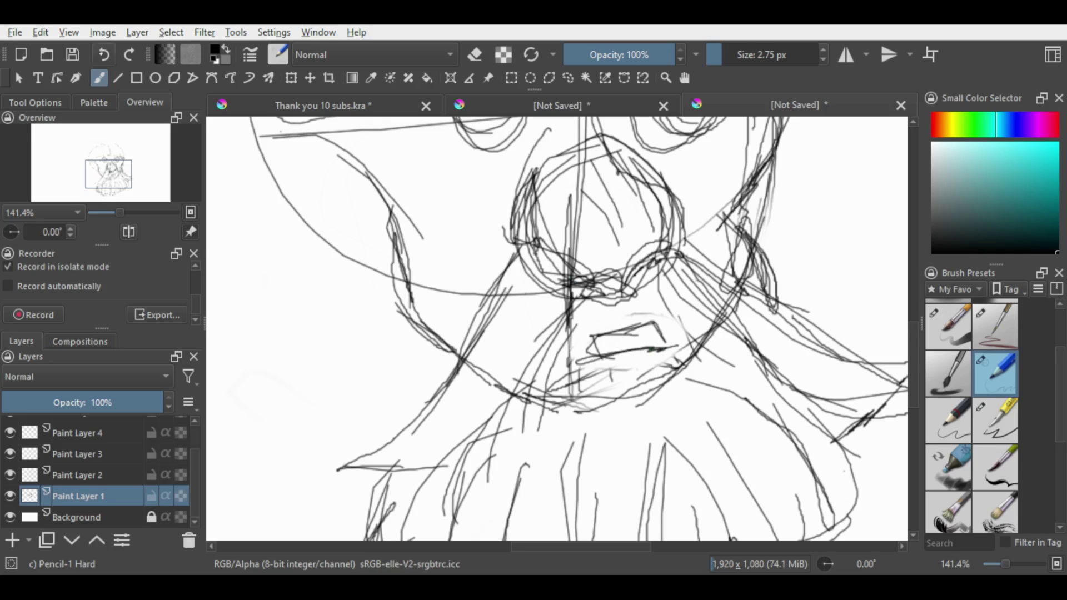
left_click(104, 55)
left_click(104, 54)
left_click(104, 54)
- Sketch a small frowning mouth beneath the nose, with an arched upper lip and a shorter inner arc
left_click_drag(617, 333, 591, 367)
mouse_move(608, 335)
left_mouse_down()
mouse_move(589, 358)
mouse_move(670, 354)
left_mouse_up()
left_click_drag(650, 330, 683, 340)
mouse_move(616, 364)
left_mouse_down()
mouse_move(650, 355)
mouse_move(591, 367)
left_mouse_up()
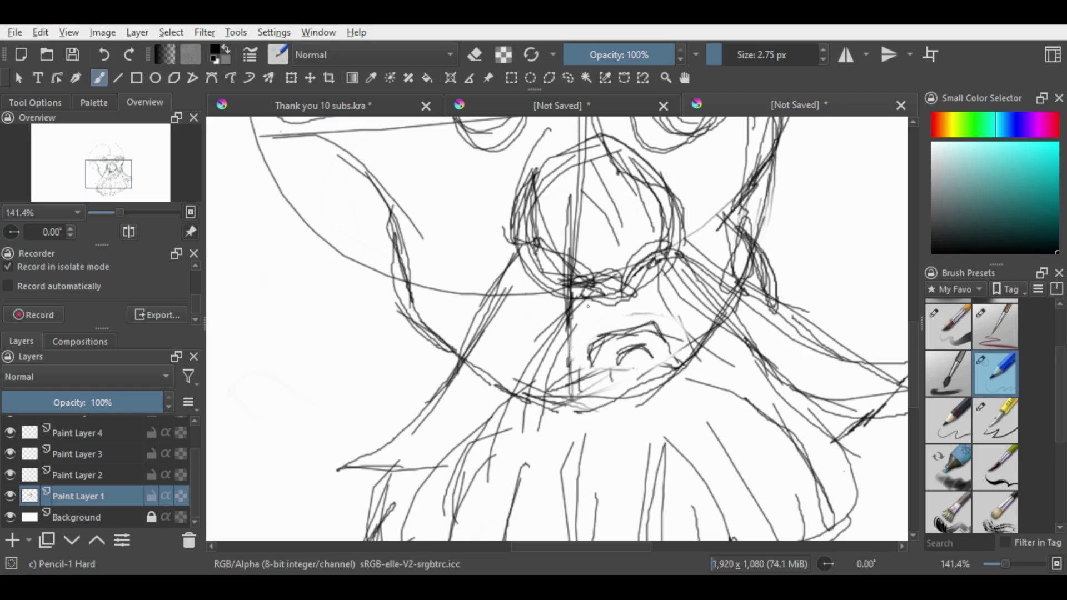
- Add moustache and beard strands around the mouth, fanning from beneath the nose down past the chin, and darken the mouth line
left_click_drag(587, 304, 533, 390)
mouse_move(652, 288)
left_mouse_down()
mouse_move(725, 332)
mouse_move(718, 346)
left_mouse_up()
left_click_drag(674, 282, 732, 328)
left_click_drag(571, 298, 447, 469)
left_click_drag(613, 300, 606, 338)
left_click_drag(597, 302, 588, 337)
mouse_move(639, 297)
left_mouse_down()
mouse_move(629, 332)
mouse_move(636, 319)
left_mouse_up()
mouse_move(667, 289)
left_mouse_down()
mouse_move(656, 326)
mouse_move(590, 342)
mouse_move(601, 427)
left_mouse_up()
mouse_move(643, 361)
left_mouse_down()
mouse_move(654, 429)
mouse_move(685, 425)
left_mouse_up()
left_click_drag(681, 369, 719, 406)
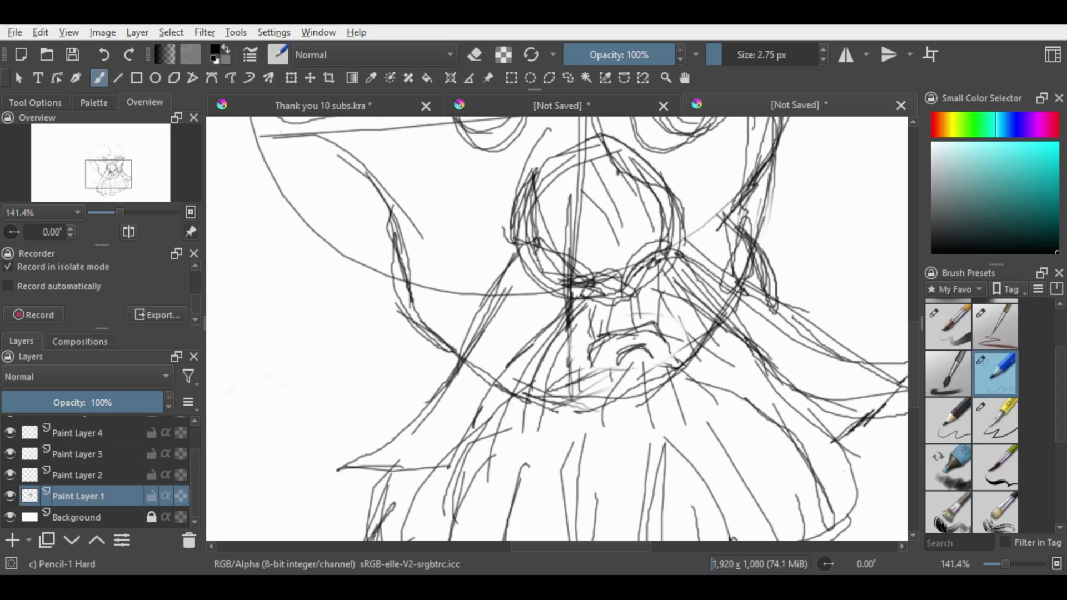
left_click_drag(601, 372, 631, 353)
- Sketch a small rounded contour inside the nose ball to mark its tip
mouse_move(626, 196)
left_mouse_down()
mouse_move(576, 222)
mouse_move(570, 248)
left_mouse_up()
left_click_drag(593, 218, 592, 271)
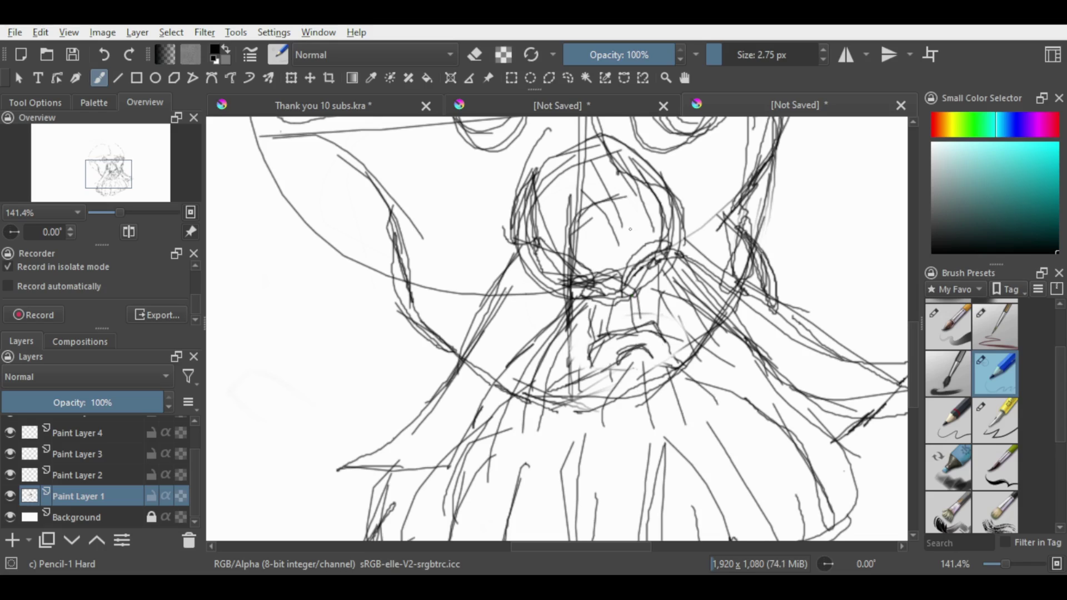
left_click_drag(621, 210, 596, 264)
- Build up pointed sideburn tufts along the near jaw and at the far cheek with short overlapping strokes
left_click_drag(397, 266, 388, 304)
left_click_drag(402, 247, 379, 314)
mouse_move(396, 240)
left_mouse_down()
mouse_move(391, 324)
mouse_move(455, 372)
left_mouse_up()
left_click_drag(388, 307, 444, 364)
mouse_move(396, 274)
left_mouse_down()
mouse_move(373, 325)
mouse_move(396, 323)
left_mouse_up()
left_click_drag(404, 346, 448, 382)
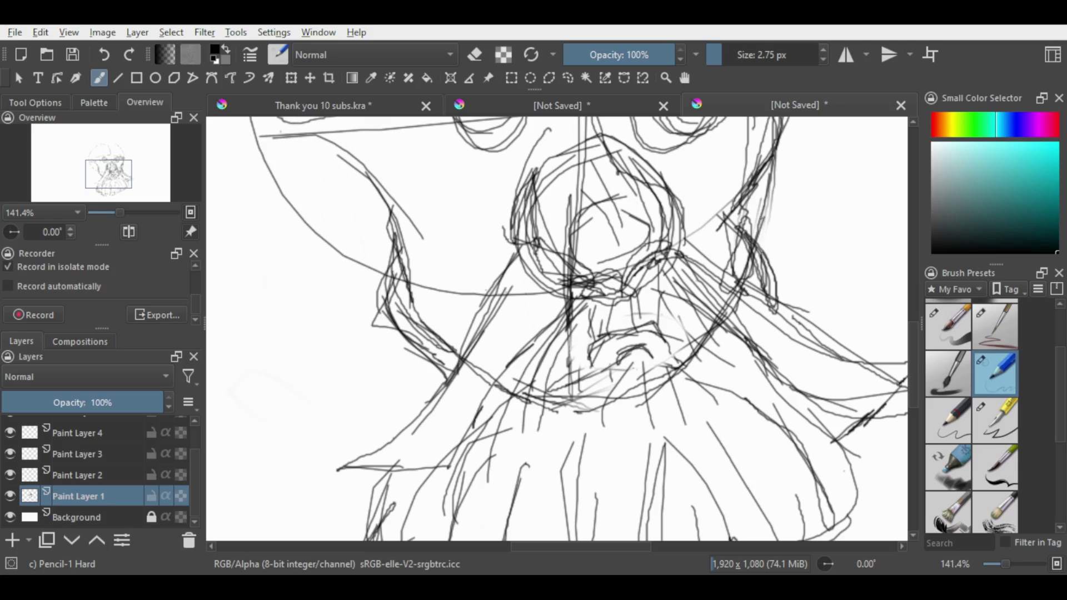
mouse_move(760, 217)
left_mouse_down()
mouse_move(795, 250)
mouse_move(772, 289)
left_mouse_up()
mouse_move(393, 305)
left_mouse_down()
mouse_move(368, 328)
mouse_move(448, 383)
left_mouse_up()
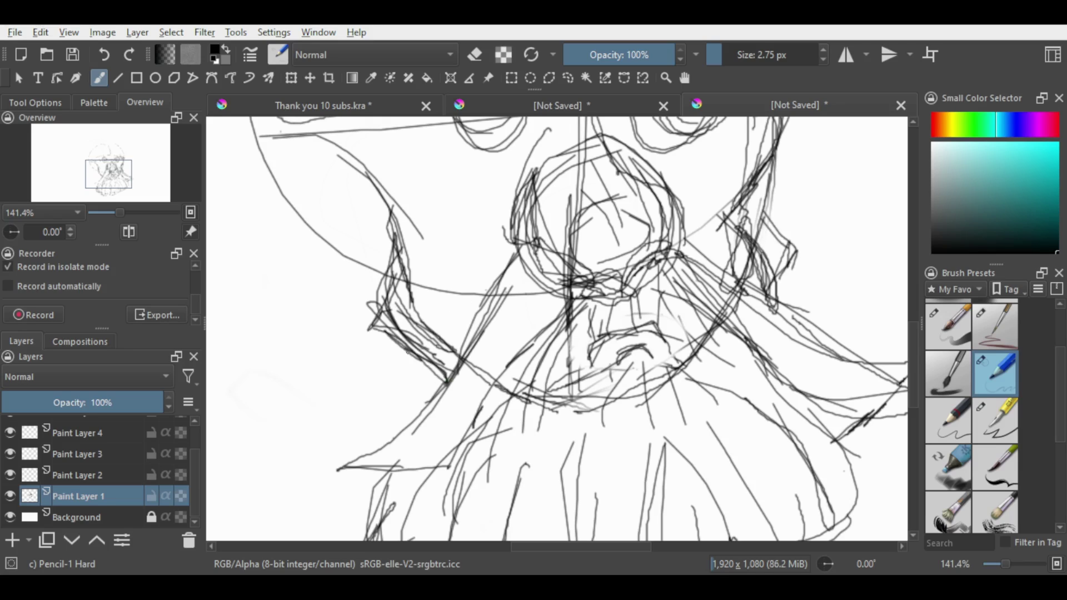
mouse_move(755, 188)
left_mouse_down()
mouse_move(730, 245)
mouse_move(780, 254)
mouse_move(781, 271)
left_mouse_up()
left_click_drag(404, 302, 406, 332)
mouse_move(410, 291)
left_mouse_down()
mouse_move(440, 333)
mouse_move(462, 338)
left_mouse_up()
- Try slanted upper lids, inner pupil strokes and under-eye lines on both round eyes
left_click_drag(913, 336, 925, 284)
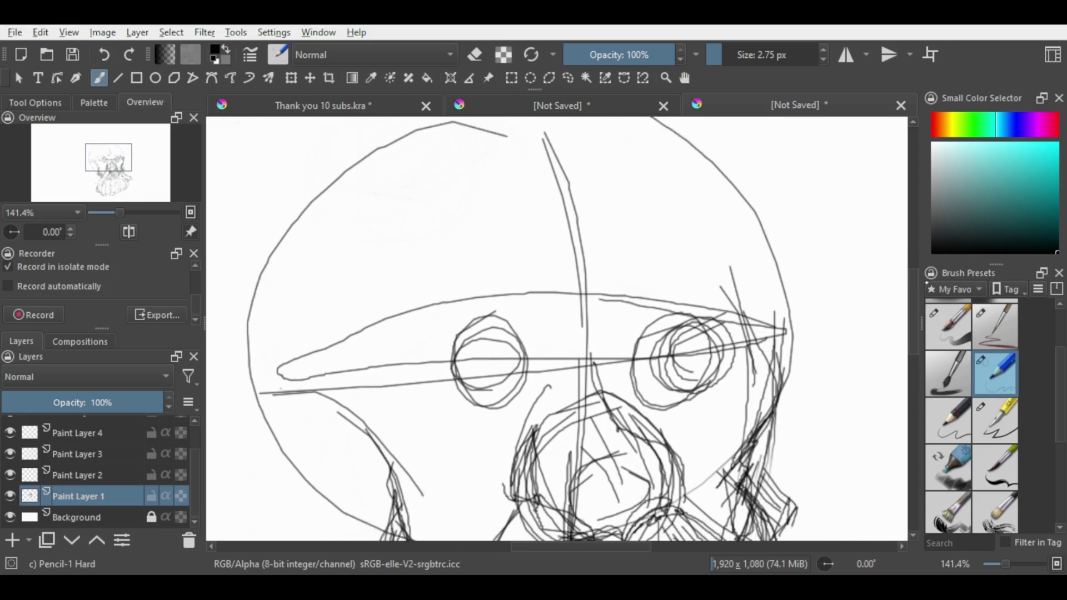
scroll(556, 327, "down", 2)
left_click_drag(437, 298, 536, 322)
mouse_move(525, 324)
left_mouse_down()
mouse_move(527, 350)
mouse_move(464, 361)
left_mouse_up()
mouse_move(434, 294)
left_mouse_down()
mouse_move(502, 360)
mouse_move(522, 312)
left_mouse_up()
mouse_move(520, 320)
left_mouse_down()
mouse_move(524, 330)
mouse_move(491, 342)
left_mouse_up()
left_click_drag(662, 312, 713, 283)
left_click_drag(685, 298, 740, 276)
mouse_move(720, 310)
left_mouse_down()
mouse_move(740, 277)
mouse_move(727, 329)
left_mouse_up()
left_click_drag(731, 312, 711, 350)
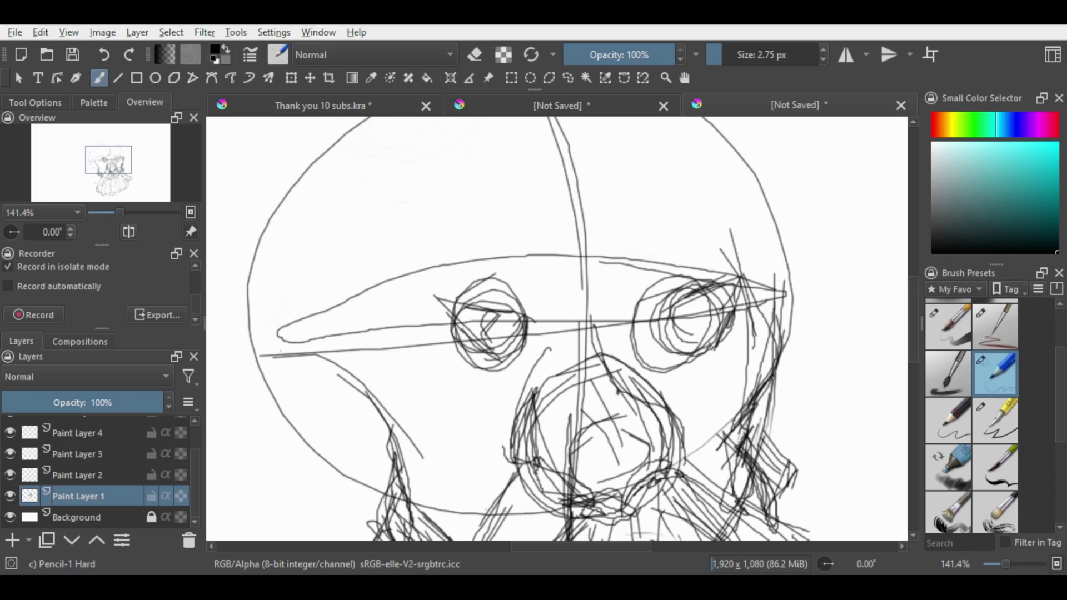
mouse_move(676, 300)
left_mouse_down()
mouse_move(653, 342)
mouse_move(687, 358)
left_mouse_up()
left_click_drag(689, 361, 725, 342)
mouse_move(675, 314)
left_mouse_down()
mouse_move(709, 351)
mouse_move(714, 340)
left_mouse_up()
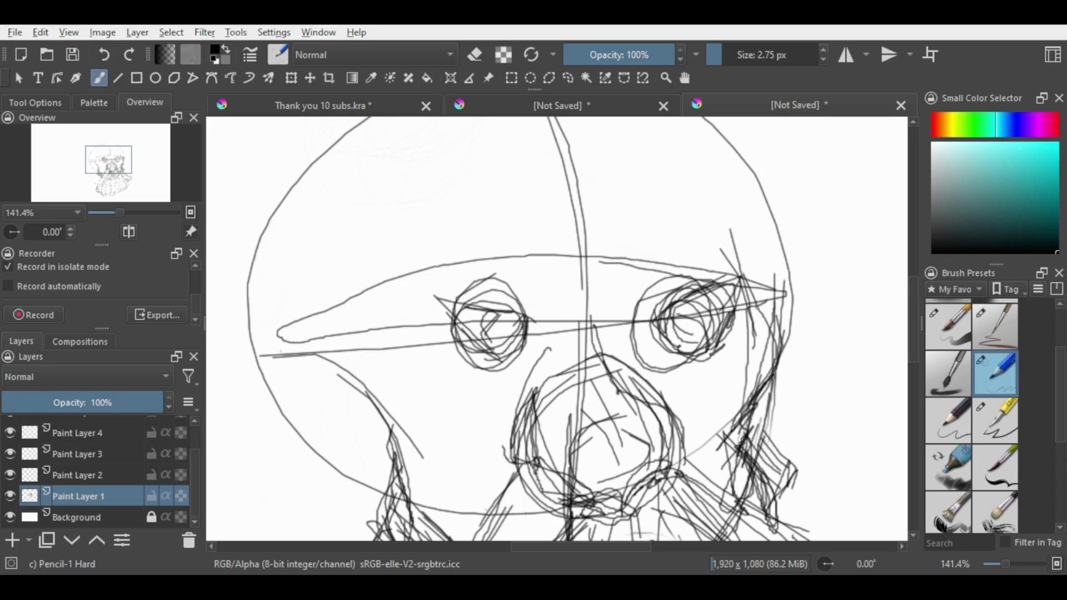
left_click_drag(452, 362, 493, 385)
mouse_move(728, 349)
left_mouse_down()
mouse_move(689, 361)
mouse_move(703, 380)
left_mouse_up()
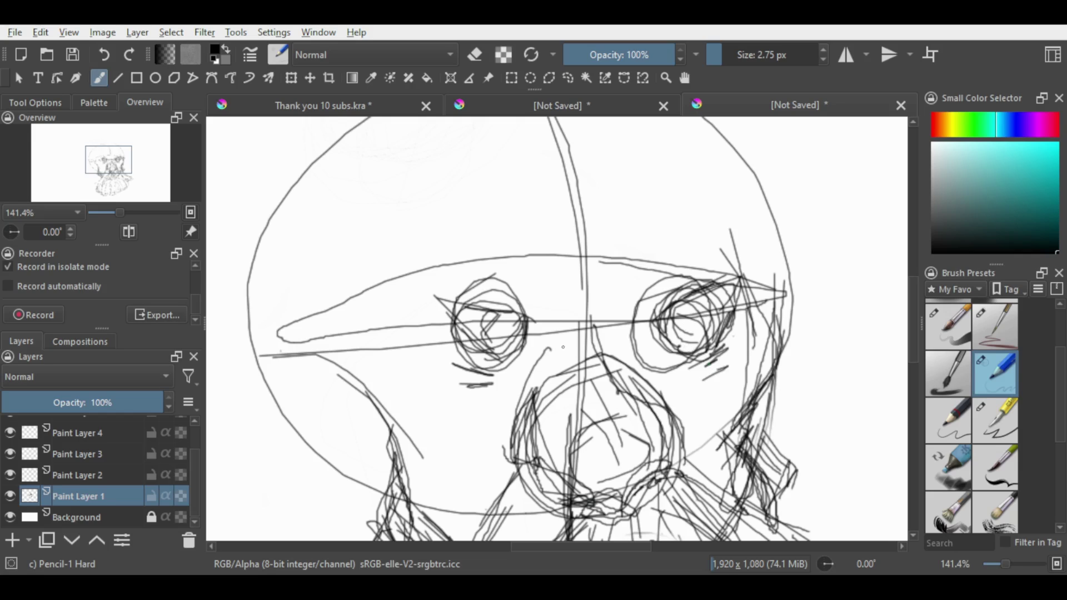
left_click(568, 78)
mouse_move(497, 268)
left_mouse_down()
mouse_move(422, 383)
mouse_move(512, 276)
left_mouse_up()
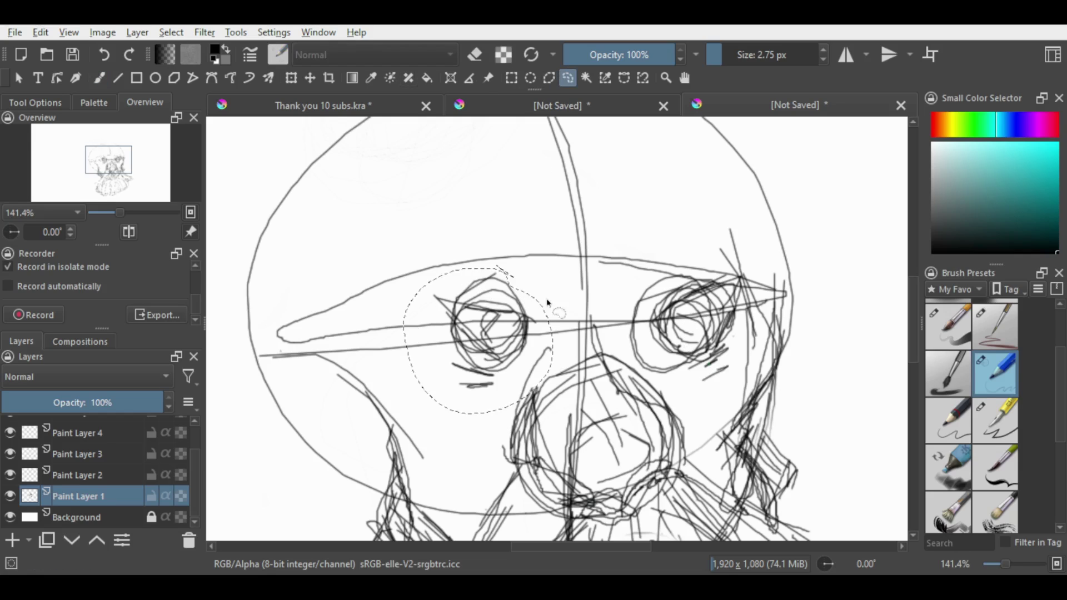
key("ctrl+shift+a")
- Erase both sketched eyes with Eraser Soft at 29.14 px
scroll(972, 389, "up", 3)
left_click(995, 323)
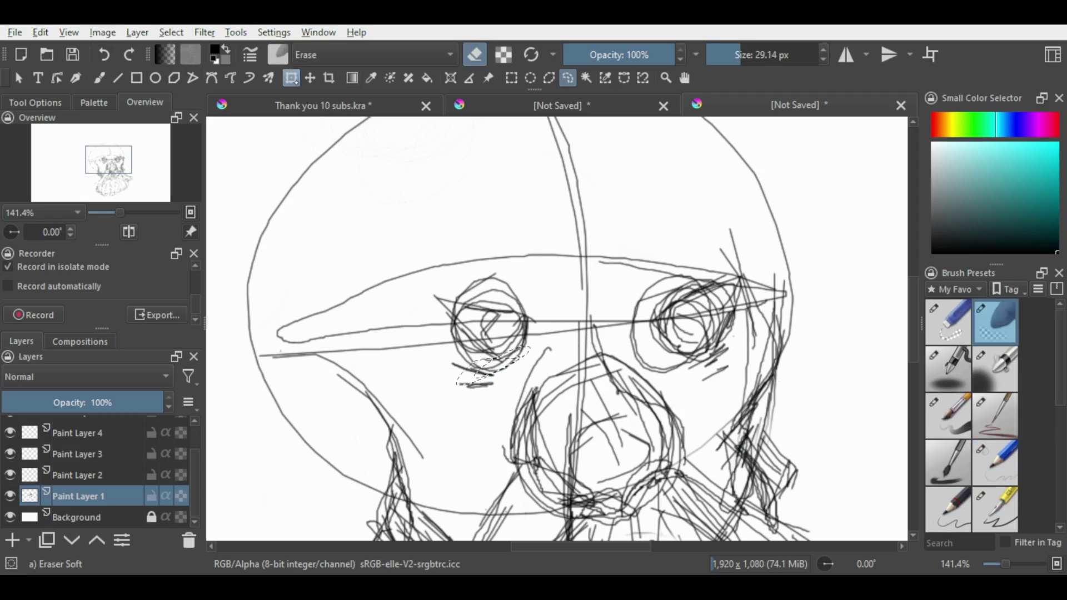
left_click(99, 78)
mouse_move(450, 350)
left_mouse_down()
mouse_move(489, 364)
mouse_move(520, 356)
mouse_move(465, 290)
mouse_move(491, 291)
mouse_move(461, 334)
left_mouse_up()
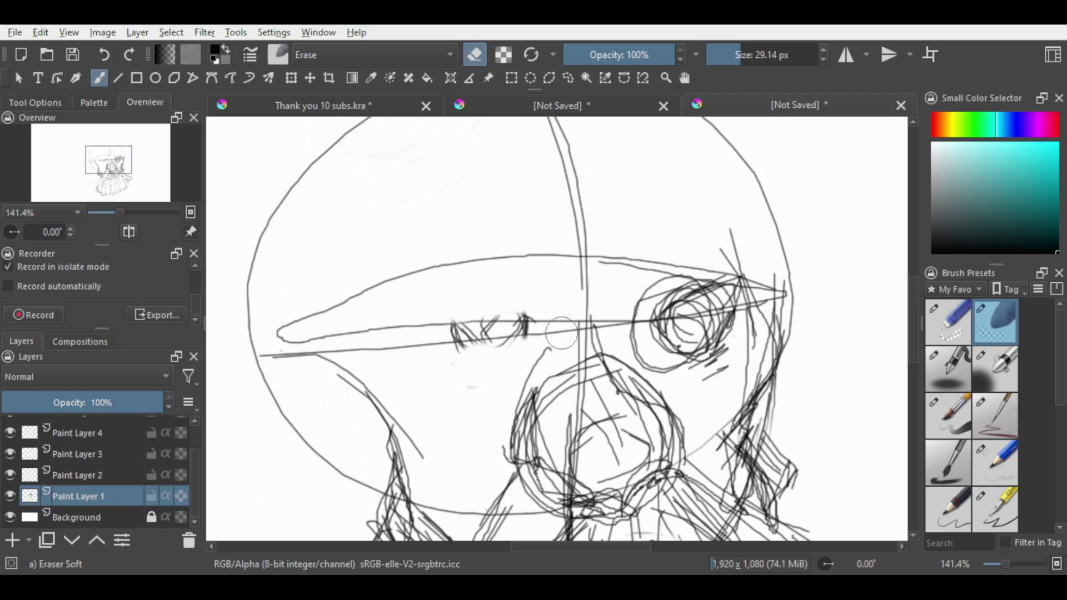
mouse_move(706, 362)
left_mouse_down()
mouse_move(695, 332)
mouse_move(683, 361)
mouse_move(648, 350)
mouse_move(706, 300)
mouse_move(728, 302)
left_mouse_up()
mouse_move(450, 320)
left_mouse_down()
mouse_move(728, 333)
mouse_move(666, 295)
mouse_move(666, 277)
left_mouse_up()
- Redraw the far eye smaller with Pencil-1 Hard, using a round iris, a curved upper lid and a short lower lid
scroll(972, 416, "down", 2)
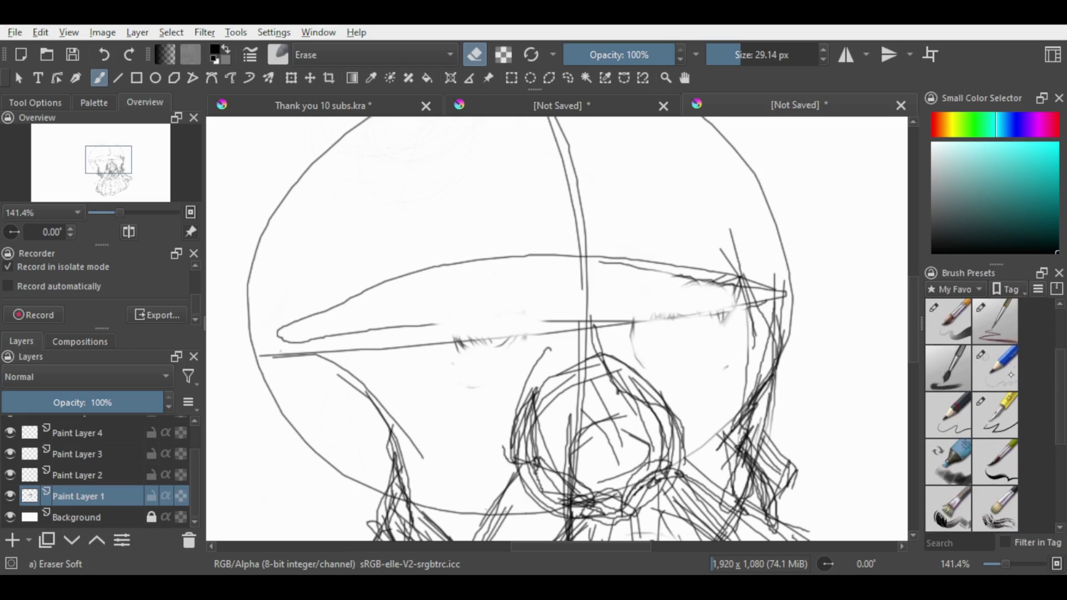
left_click(995, 367)
mouse_move(658, 319)
left_mouse_down()
mouse_move(733, 303)
mouse_move(670, 336)
left_mouse_up()
left_click_drag(692, 296, 684, 352)
mouse_move(719, 303)
left_mouse_down()
mouse_move(708, 347)
mouse_move(675, 314)
left_mouse_up()
left_click_drag(687, 358, 727, 338)
left_click_drag(659, 325, 736, 310)
mouse_move(497, 340)
left_mouse_down()
mouse_move(484, 369)
mouse_move(514, 372)
mouse_move(486, 368)
left_mouse_up()
mouse_move(469, 343)
left_mouse_down()
mouse_move(447, 372)
mouse_move(503, 361)
mouse_move(489, 383)
left_mouse_up()
key("ctrl+z")
key("ctrl+z")
key("ctrl+z")
key("ctrl+z")
left_click(104, 54)
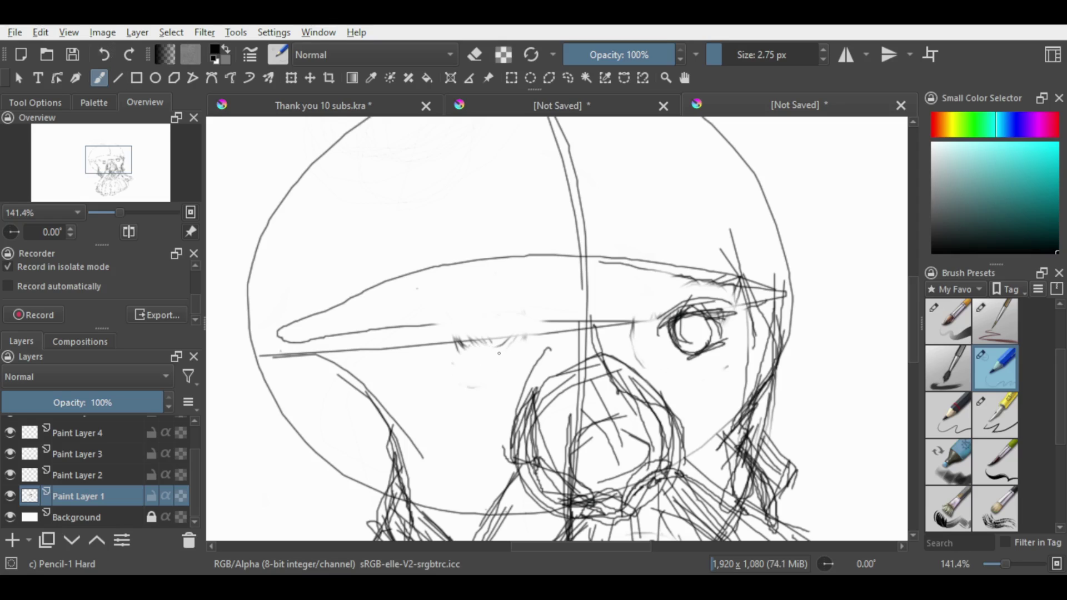
mouse_move(482, 338)
left_mouse_down()
mouse_move(456, 358)
mouse_move(498, 363)
mouse_move(515, 354)
left_mouse_up()
mouse_move(497, 345)
left_mouse_down()
mouse_move(433, 371)
mouse_move(514, 389)
left_mouse_up()
left_click_drag(455, 405, 506, 383)
left_click_drag(458, 401, 516, 378)
left_click_drag(441, 360, 516, 357)
mouse_move(913, 324)
left_mouse_down()
mouse_move(913, 376)
mouse_move(913, 346)
left_mouse_up()
left_click(104, 55)
left_click(104, 55)
left_click(105, 54)
left_click(104, 54)
- Sketch the near eye with a round iris and upper and lower lids, and darken the far eye's upper lid
left_click_drag(432, 240, 457, 277)
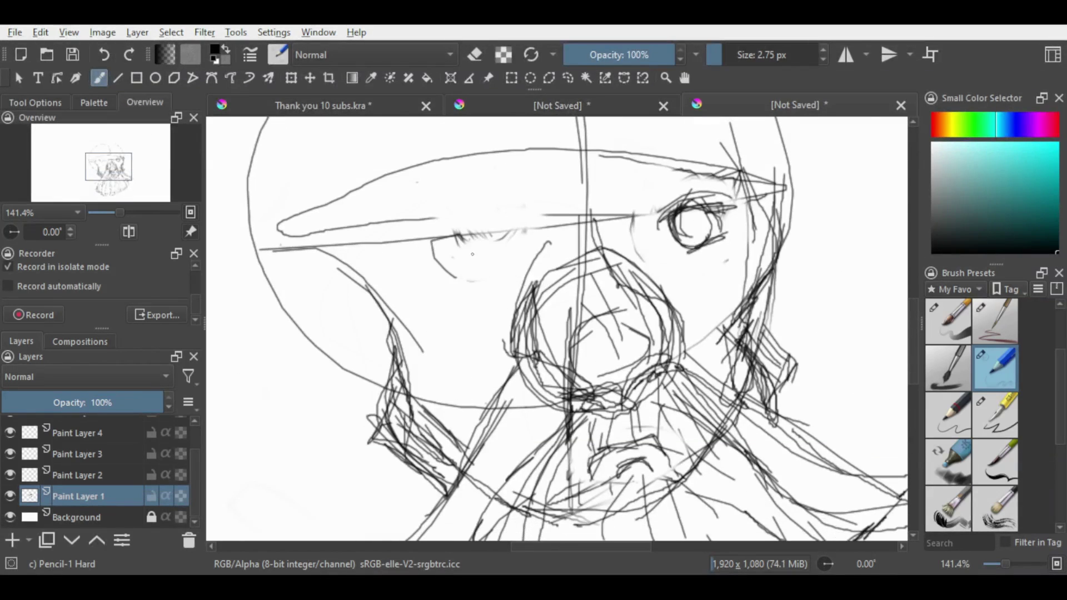
left_click_drag(497, 247, 498, 268)
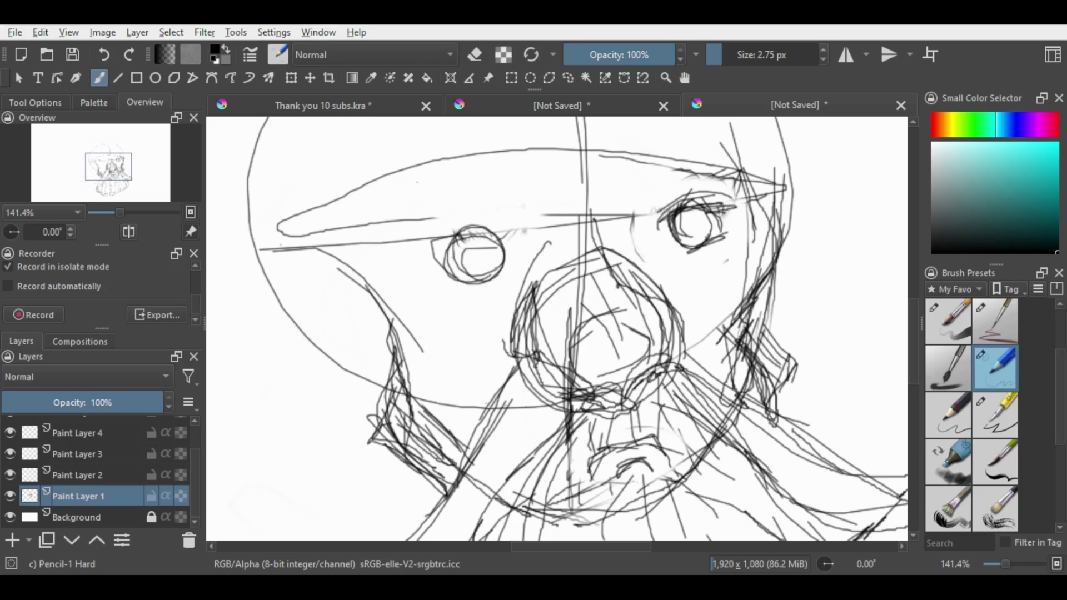
left_click_drag(439, 285, 498, 282)
left_click_drag(439, 241, 502, 253)
mouse_move(503, 253)
left_mouse_down()
mouse_move(419, 239)
mouse_move(465, 234)
left_mouse_up()
left_click_drag(675, 213, 748, 195)
left_click_drag(697, 210, 670, 227)
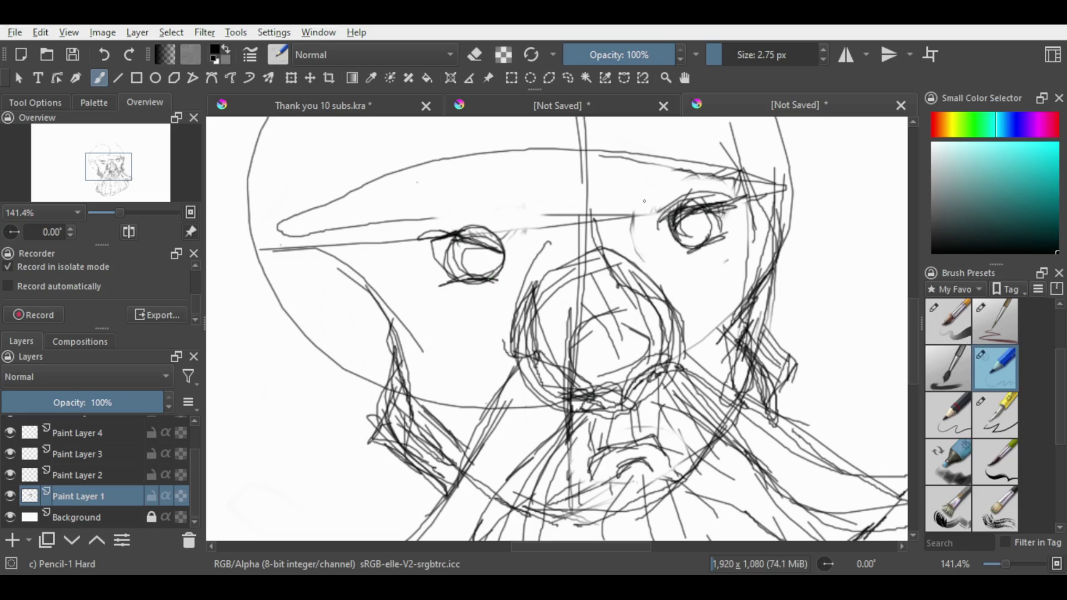
- Sketch an arched eyebrow above the far eye with overlapping strokes
left_click_drag(625, 202, 725, 170)
left_click_drag(621, 207, 673, 171)
left_click_drag(626, 201, 729, 167)
left_click_drag(631, 201, 639, 193)
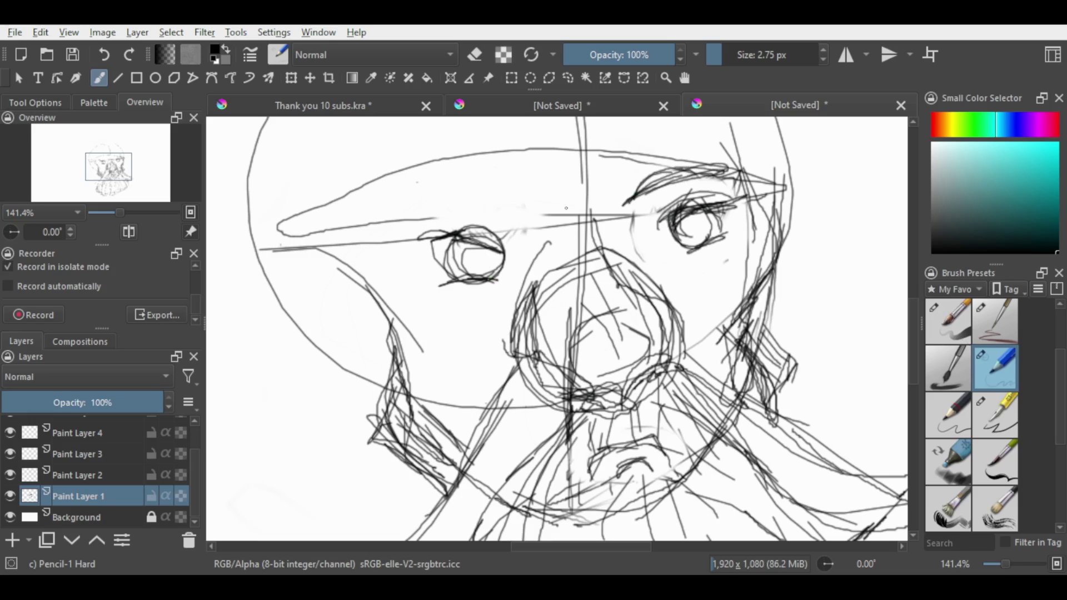
- Outline a bushy eyebrow above the near eye and fill it with hatching strokes
left_click_drag(484, 190, 498, 216)
left_click_drag(420, 200, 482, 189)
mouse_move(373, 200)
left_mouse_down()
mouse_move(409, 199)
mouse_move(443, 225)
left_mouse_up()
mouse_move(413, 200)
left_mouse_down()
mouse_move(425, 221)
mouse_move(447, 219)
left_mouse_up()
left_click_drag(412, 203, 499, 215)
left_click_drag(423, 204, 463, 216)
left_click_drag(465, 194, 472, 211)
mouse_move(475, 196)
left_mouse_down()
mouse_move(493, 208)
mouse_move(457, 194)
left_mouse_up()
left_click_drag(445, 212, 487, 196)
left_click_drag(459, 203, 498, 184)
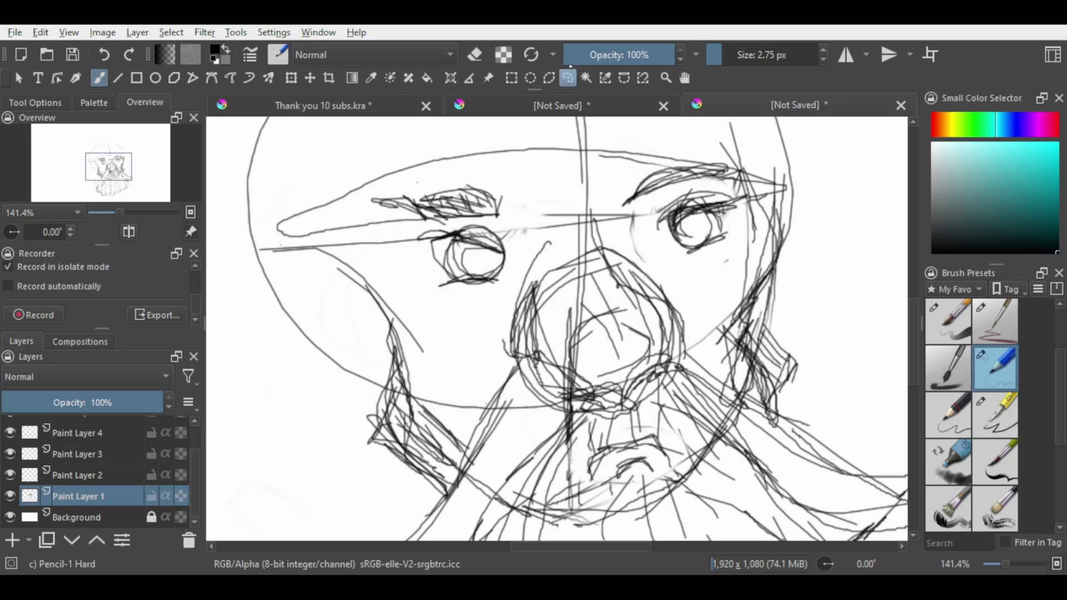
- Select the near eye freehand, transform it to sit tilted and slightly closer to the nose, and return to the brush
left_click(567, 78)
left_click_drag(508, 229, 488, 225)
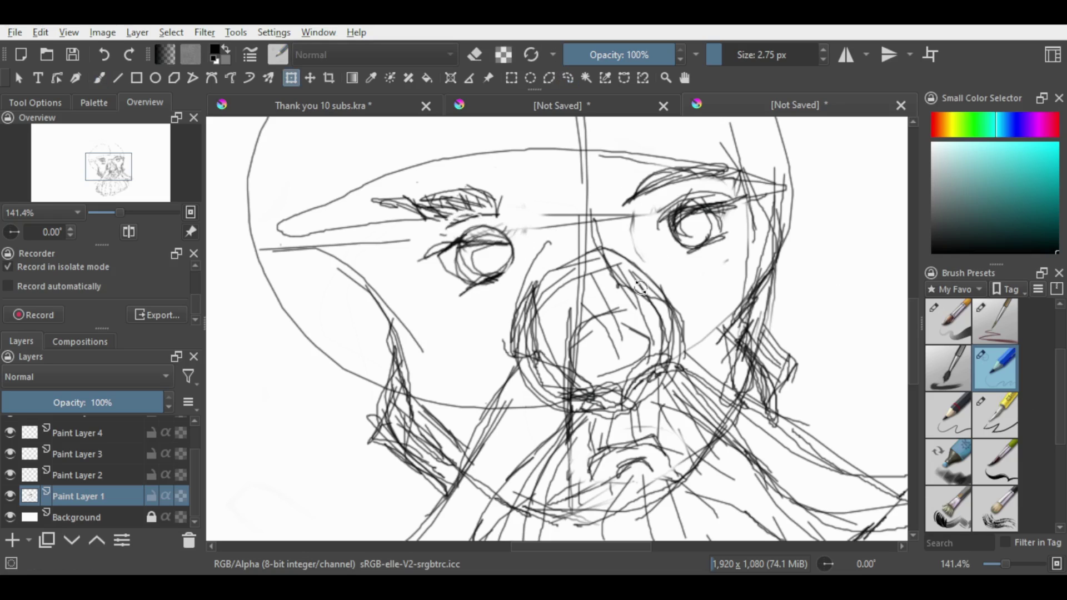
key("b")
- Sketch the near ear beside the cheek with a curved outer rim and a rounded lobe, undoing unwanted strokes
mouse_move(318, 254)
left_mouse_down()
mouse_move(306, 295)
mouse_move(355, 335)
mouse_move(356, 428)
mouse_move(382, 404)
left_mouse_up()
left_click_drag(364, 427, 389, 370)
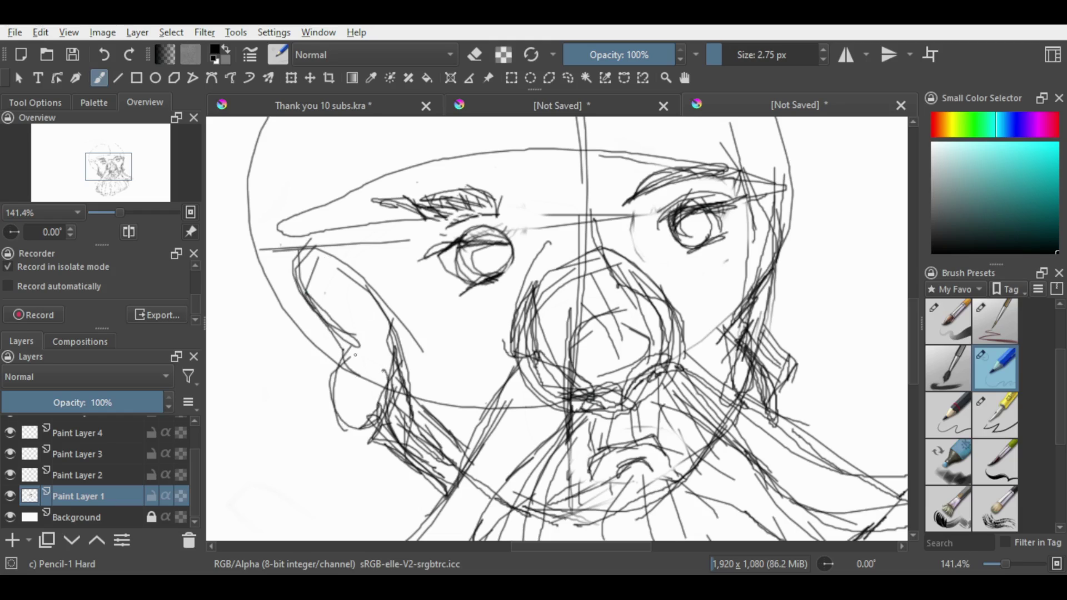
left_click_drag(319, 338, 378, 419)
mouse_move(342, 360)
left_mouse_down()
mouse_move(388, 389)
mouse_move(380, 412)
left_mouse_up()
left_click_drag(312, 298, 376, 311)
mouse_move(325, 269)
left_mouse_down()
mouse_move(383, 294)
mouse_move(364, 418)
mouse_move(350, 365)
mouse_move(349, 414)
mouse_move(328, 371)
mouse_move(384, 371)
mouse_move(383, 431)
left_mouse_up()
key("ctrl+z")
key("ctrl+z")
key("ctrl+z")
key("ctrl+z")
key("ctrl+z")
mouse_move(303, 248)
left_mouse_down()
mouse_move(327, 329)
mouse_move(352, 337)
mouse_move(330, 356)
left_mouse_up()
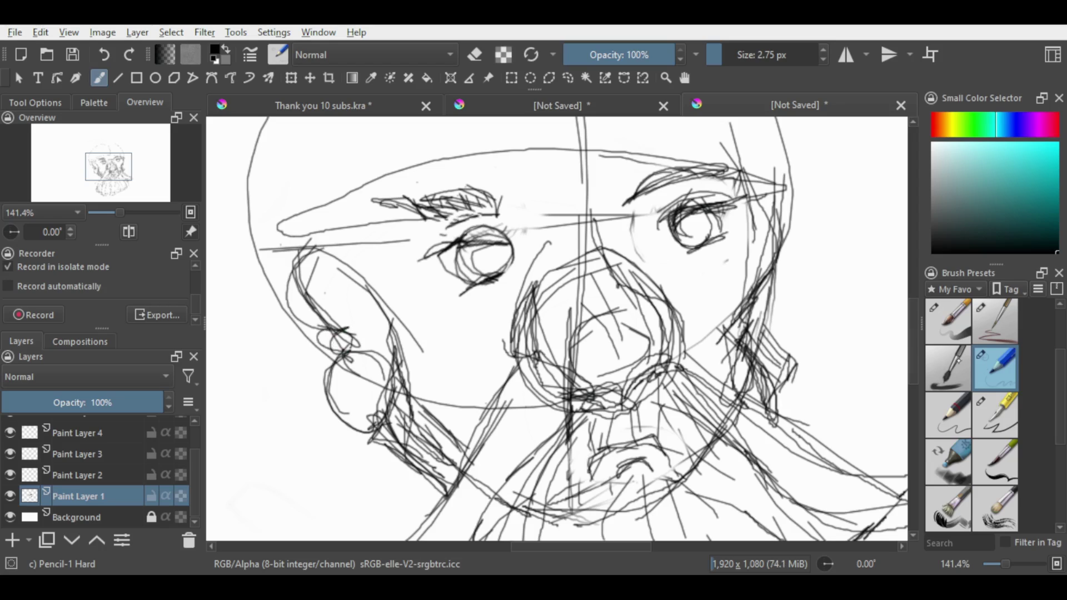
- Add short crease strokes at the inner corner of the far eye
left_click_drag(919, 355, 917, 355)
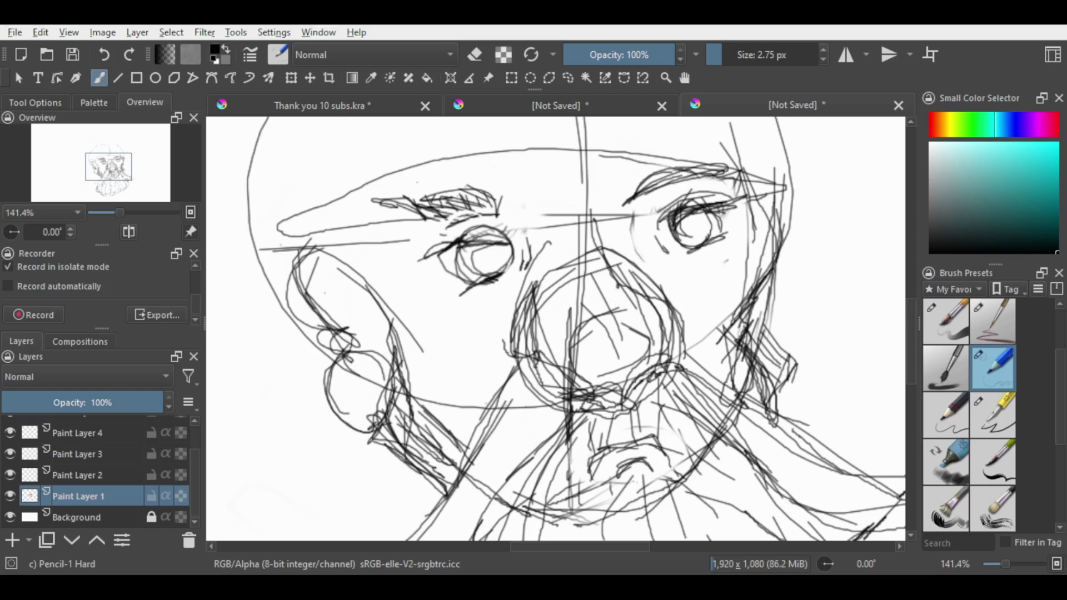
left_click_drag(660, 241, 670, 254)
left_click_drag(648, 246, 664, 262)
- Hatch short strokes on both cheeks above the moustache and add contour strokes beside the nose bridge
mouse_move(426, 389)
left_mouse_down()
mouse_move(440, 364)
mouse_move(471, 370)
left_mouse_up()
mouse_move(695, 328)
left_mouse_down()
mouse_move(721, 361)
mouse_move(743, 314)
left_mouse_up()
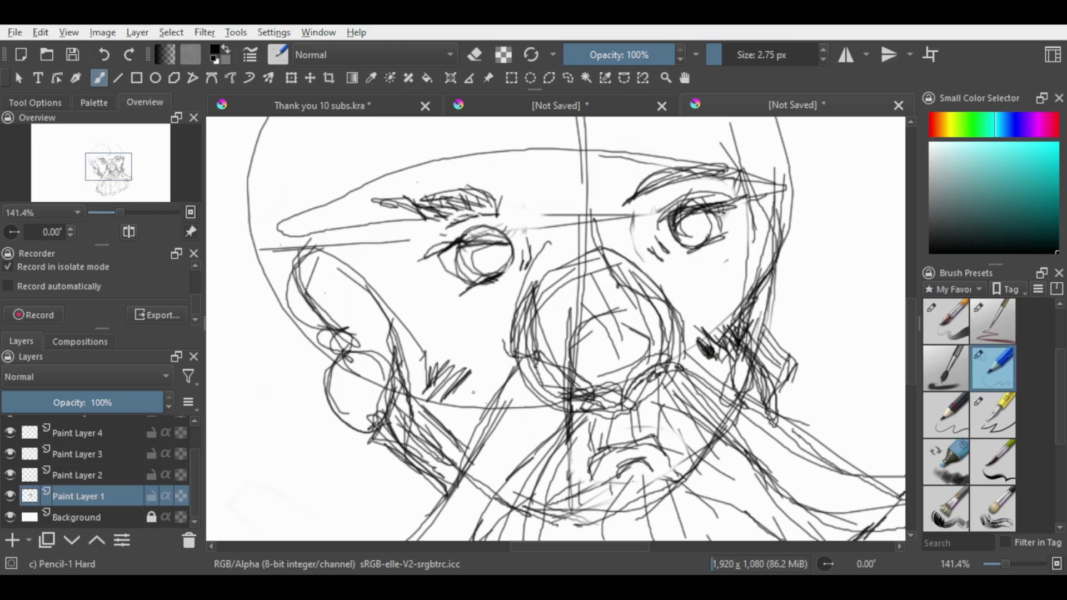
mouse_move(473, 392)
left_mouse_down()
mouse_move(448, 412)
mouse_move(461, 444)
mouse_move(474, 442)
left_mouse_up()
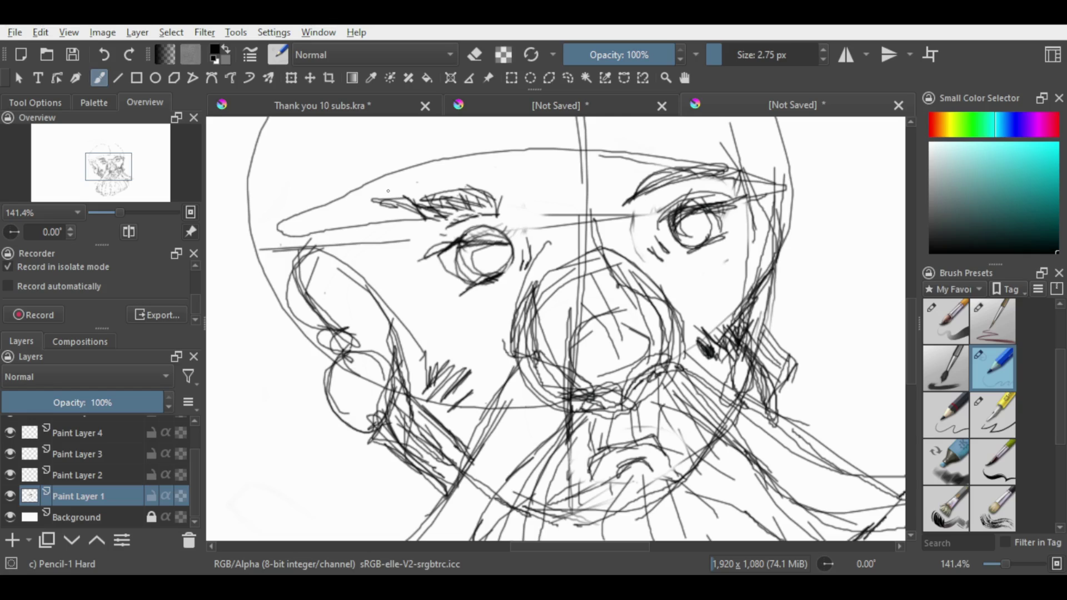
left_click_drag(652, 204, 635, 227)
left_click_drag(518, 223, 535, 244)
- Darken the hair strokes at the far temple and add matching vertical strokes at the near temple
scroll(756, 268, "up", 5)
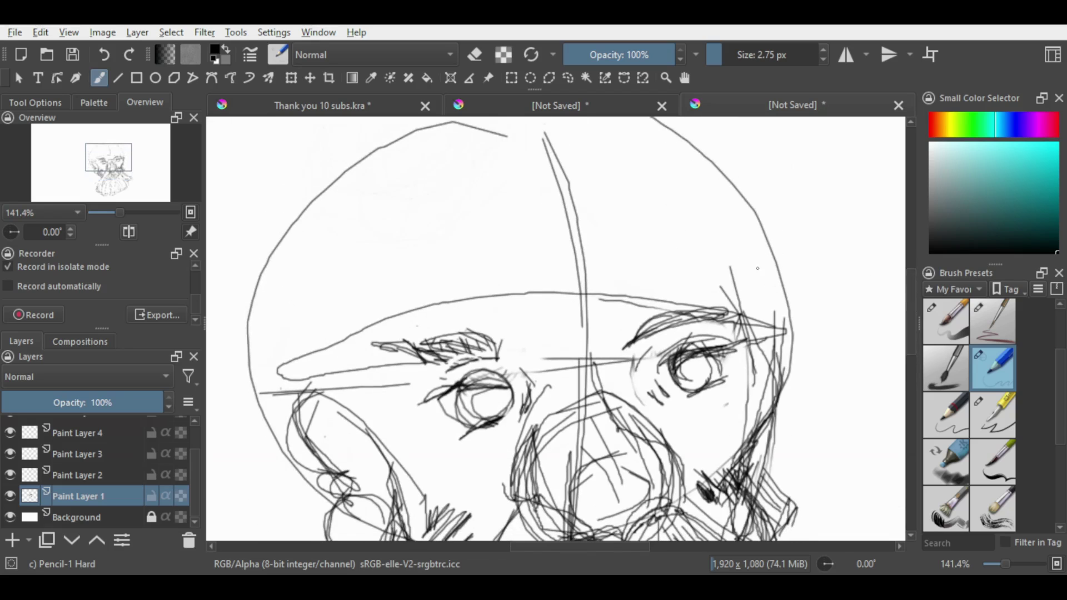
mouse_move(740, 298)
left_mouse_down()
mouse_move(783, 361)
mouse_move(709, 252)
mouse_move(756, 307)
left_mouse_up()
right_click(726, 282)
right_click(725, 268)
left_click_drag(731, 273, 765, 333)
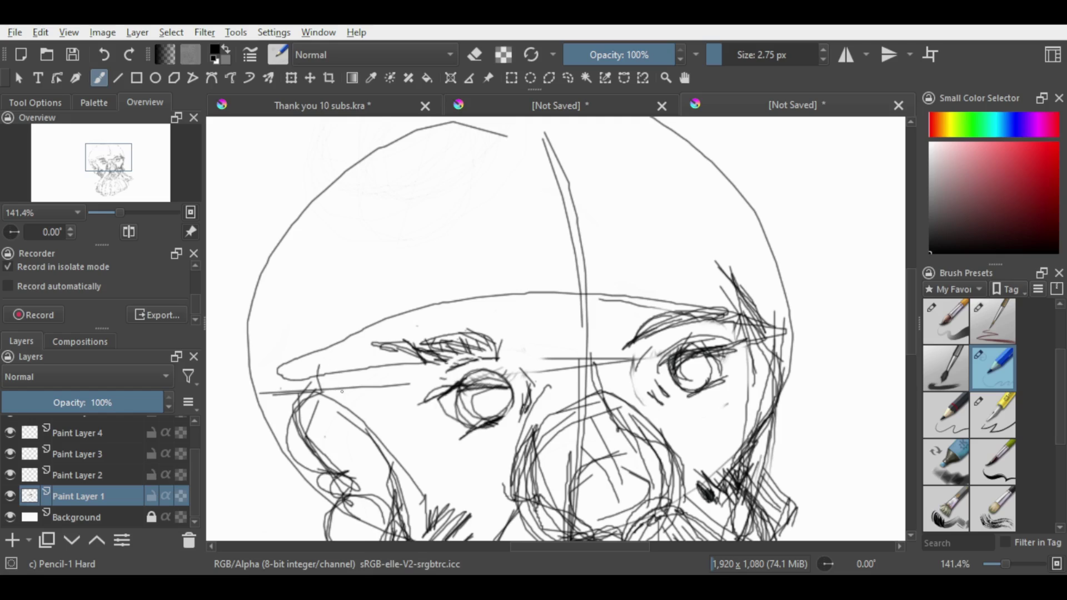
mouse_move(358, 408)
left_mouse_down()
mouse_move(330, 370)
mouse_move(341, 314)
left_mouse_up()
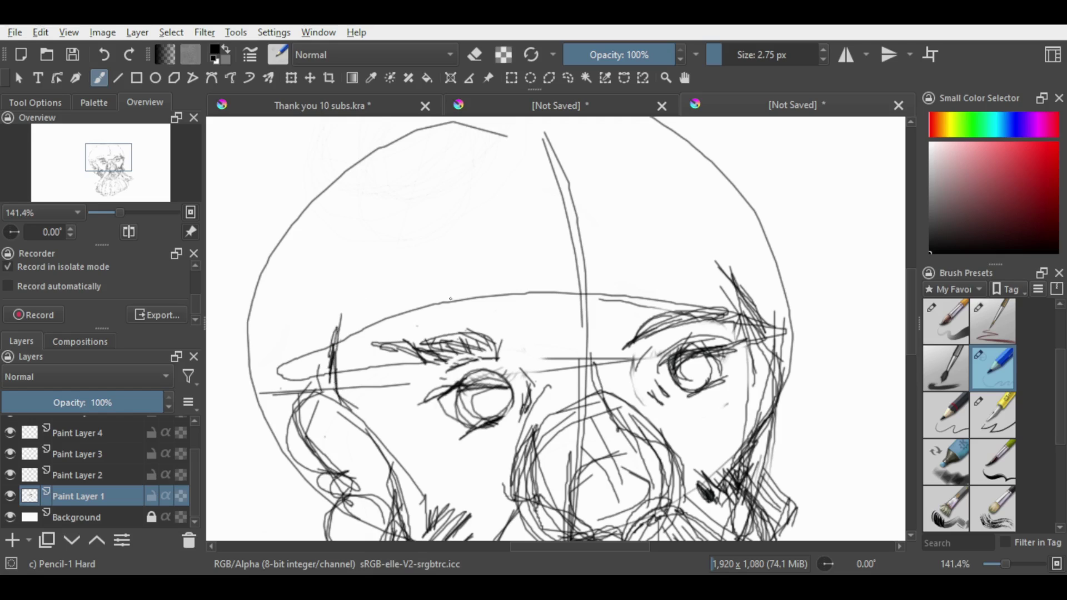
left_click_drag(366, 269, 416, 267)
mouse_move(368, 270)
left_mouse_down()
mouse_move(520, 280)
mouse_move(582, 239)
mouse_move(656, 218)
left_mouse_up()
left_click(110, 61)
left_click(110, 62)
key("ctrl+z")
mouse_move(496, 291)
left_mouse_down()
mouse_move(578, 285)
mouse_move(619, 295)
left_mouse_up()
right_click(596, 282)
right_click(595, 282)
mouse_move(641, 263)
left_mouse_down()
mouse_move(615, 300)
mouse_move(683, 246)
left_mouse_up()
left_click_drag(617, 302, 717, 246)
right_click(726, 282)
right_click(726, 282)
left_click_drag(514, 291, 419, 282)
mouse_move(499, 298)
left_mouse_down()
mouse_move(448, 278)
mouse_move(332, 313)
left_mouse_up()
left_click_drag(420, 282, 334, 320)
mouse_move(665, 259)
left_mouse_down()
mouse_move(754, 258)
mouse_move(760, 279)
left_mouse_up()
right_click(727, 282)
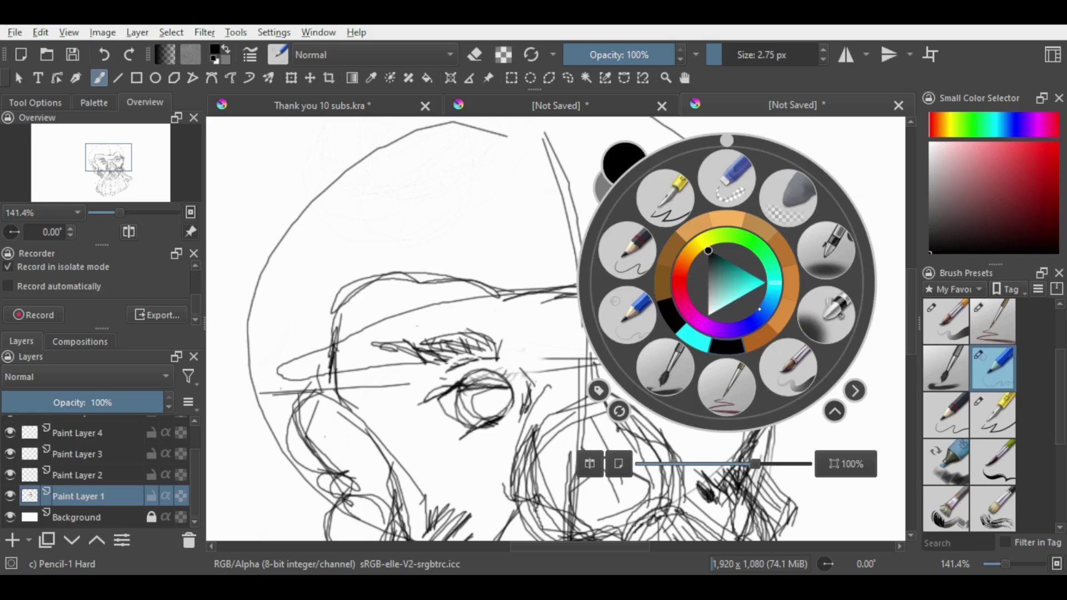
left_click(104, 54)
left_click(104, 55)
left_click(104, 55)
left_click(104, 55)
left_click(253, 196)
key("ctrl+z")
key("ctrl+z")
key("ctrl+z")
key("ctrl+z")
key("ctrl+z")
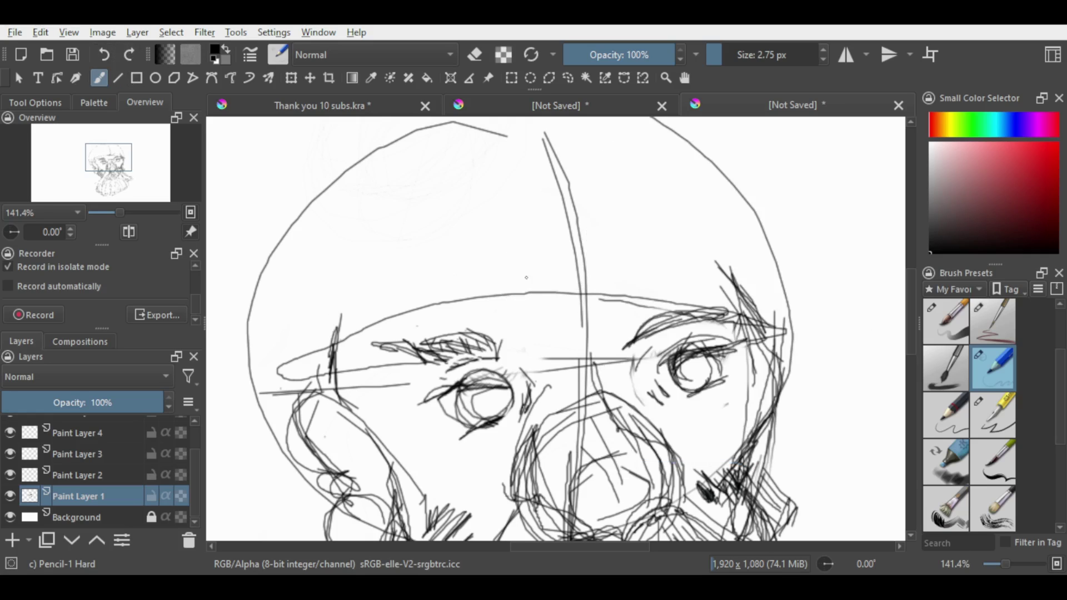
- Sketch a short line between the brows and a curved brow ridge above each eye, undoing the unwanted near-side attempts
mouse_move(516, 307)
left_mouse_down()
mouse_move(634, 296)
mouse_move(611, 306)
mouse_move(608, 279)
mouse_move(722, 250)
left_mouse_up()
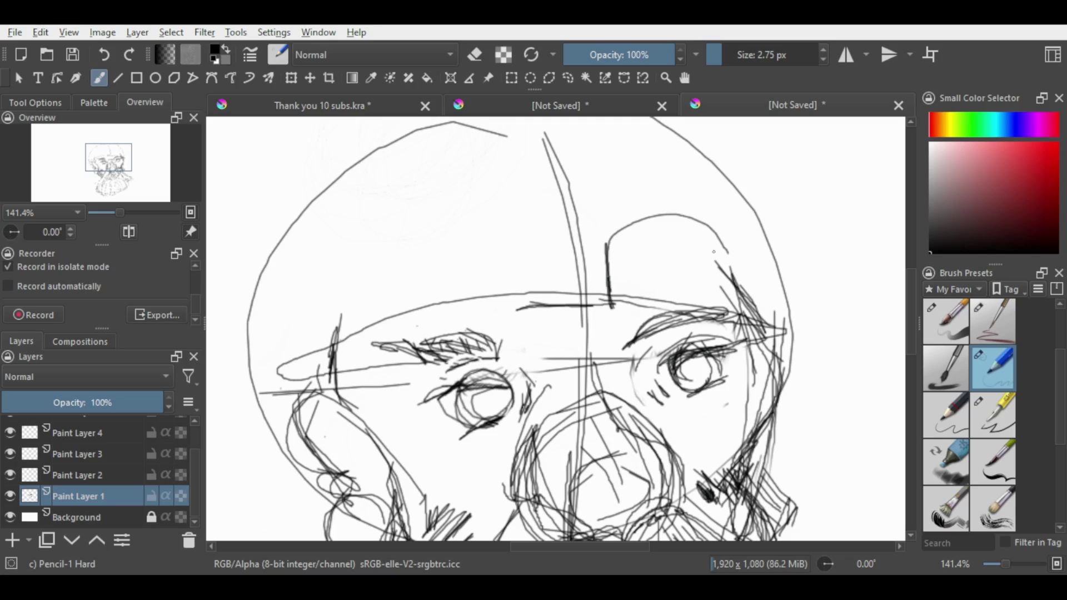
mouse_move(532, 313)
left_mouse_down()
mouse_move(375, 238)
mouse_move(507, 287)
left_mouse_up()
left_click_drag(439, 230, 358, 333)
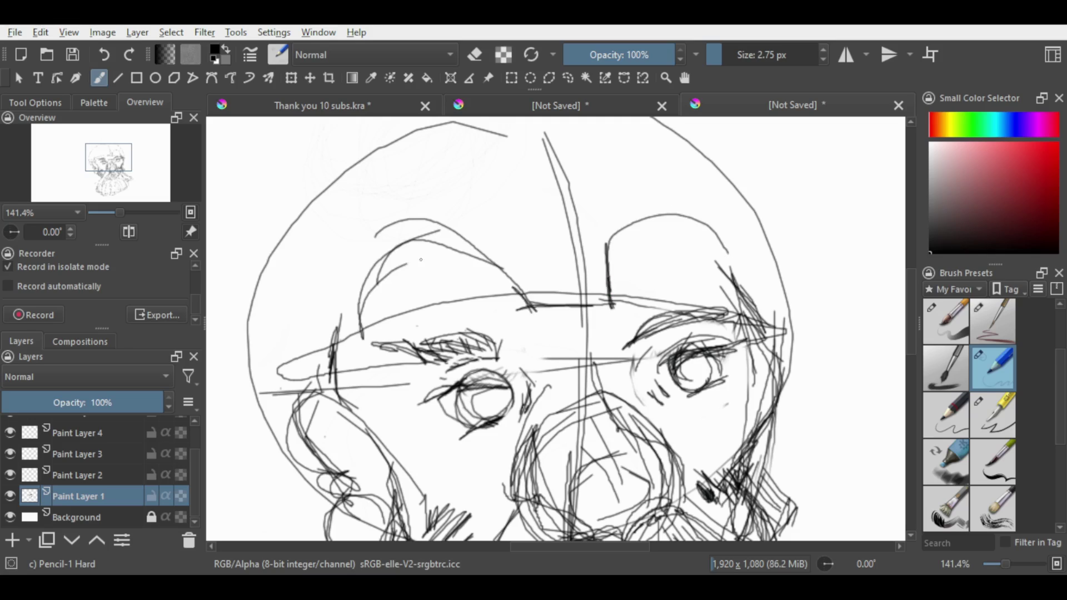
left_click_drag(517, 305, 361, 350)
key("ctrl+z")
key("ctrl+z")
key("ctrl+z")
key("ctrl+z")
mouse_move(519, 304)
left_mouse_down()
mouse_move(461, 258)
mouse_move(352, 340)
left_mouse_up()
key("ctrl+z")
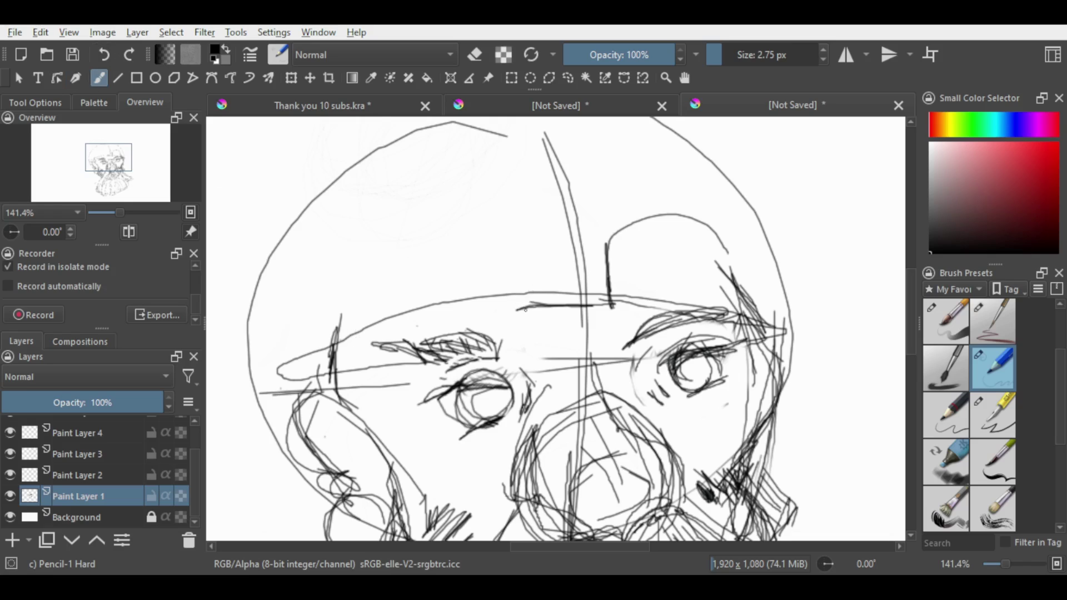
left_click_drag(525, 309, 354, 367)
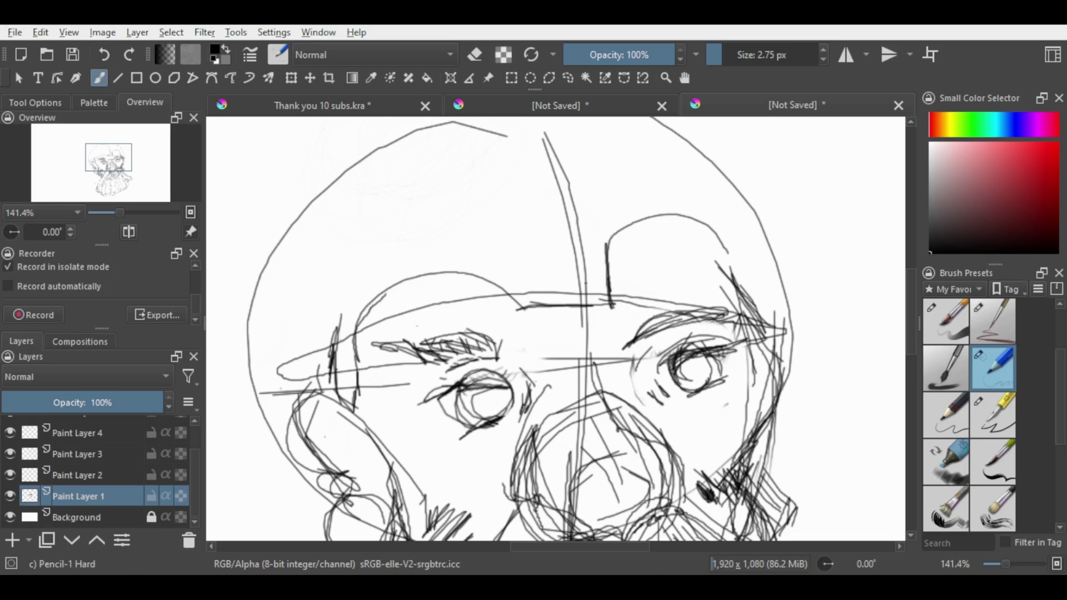
- Erase the high arch above the far eye and redraw it as a lower brow ridge with the pencil
key("e")
key("e")
key("e")
mouse_move(727, 261)
left_mouse_down()
mouse_move(639, 231)
mouse_move(602, 259)
mouse_move(645, 222)
mouse_move(786, 281)
left_mouse_up()
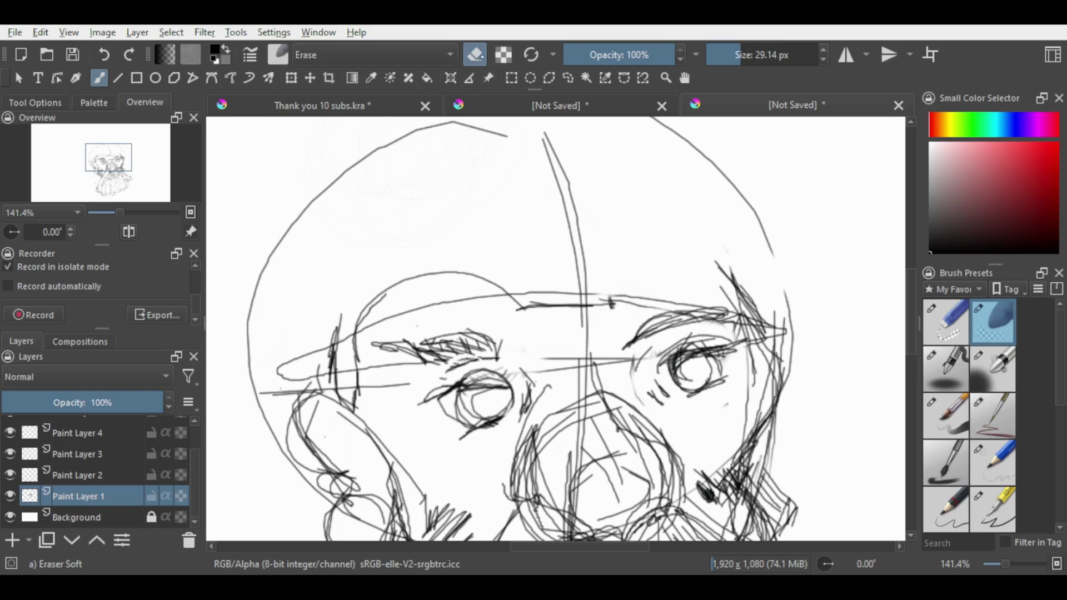
key("slash")
mouse_move(614, 300)
left_mouse_down()
mouse_move(638, 279)
mouse_move(734, 271)
left_mouse_up()
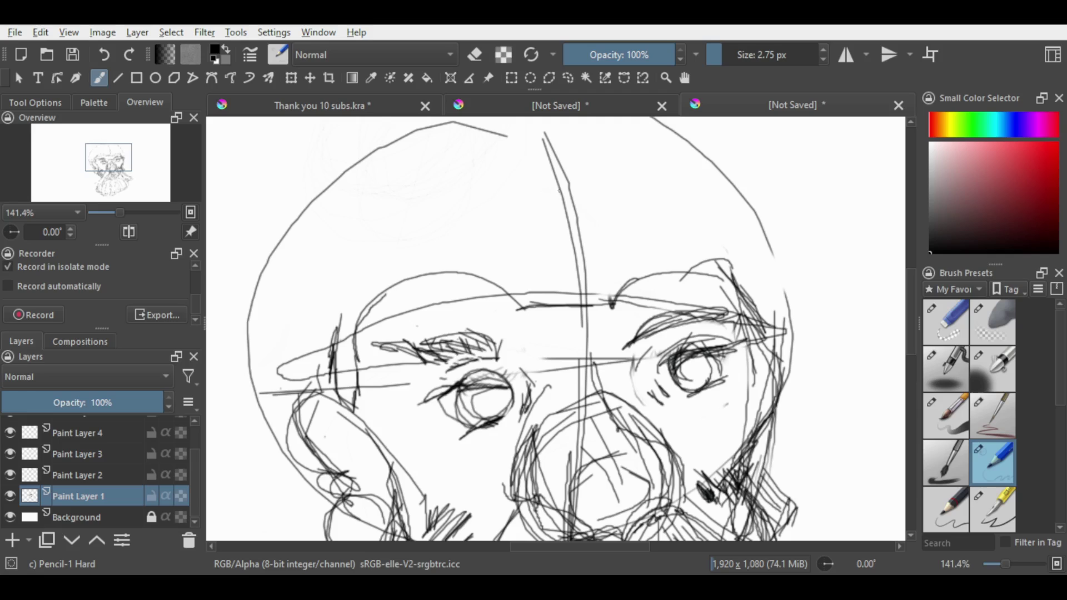
- Sketch a thin double-line band across the forehead with a small circle on the centre guideline
mouse_move(559, 191)
left_mouse_down()
mouse_move(576, 191)
mouse_move(347, 210)
mouse_move(432, 209)
mouse_move(340, 223)
mouse_move(656, 178)
left_mouse_up()
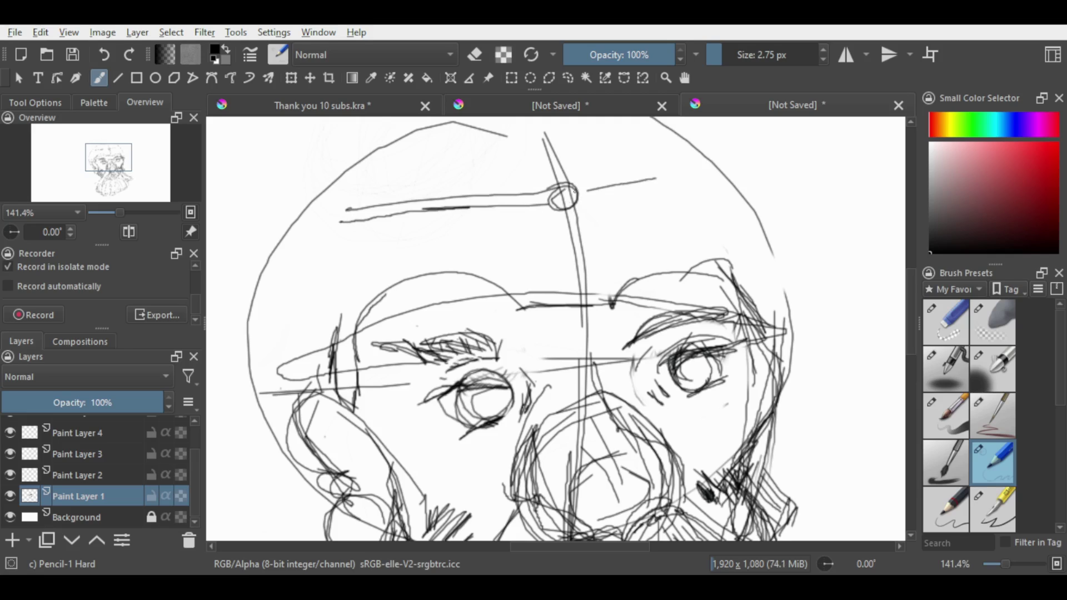
mouse_move(575, 193)
left_mouse_down()
mouse_move(655, 178)
mouse_move(642, 197)
left_mouse_up()
left_click_drag(618, 201, 682, 194)
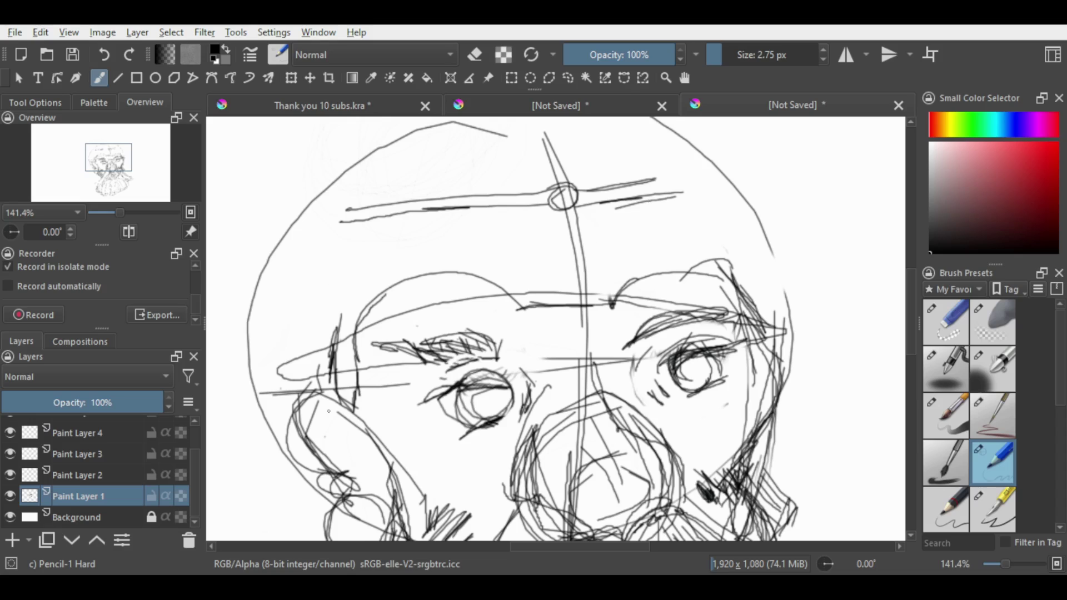
- Outline the crown inside the construction circle and add a long curved line across the forehead below the thin band
left_click_drag(377, 146, 641, 146)
left_click_drag(439, 138, 327, 219)
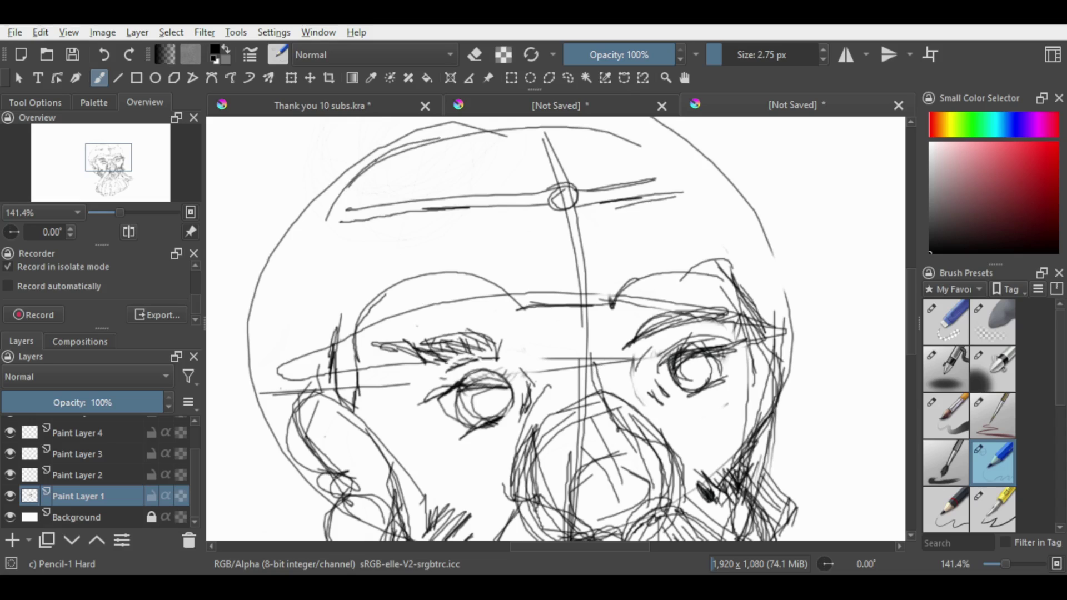
left_click_drag(378, 161, 291, 272)
left_click_drag(345, 251, 539, 234)
mouse_move(403, 248)
left_mouse_down()
mouse_move(697, 169)
mouse_move(719, 186)
left_mouse_up()
mouse_move(704, 169)
left_mouse_down()
mouse_move(486, 151)
mouse_move(494, 180)
left_mouse_up()
mouse_move(344, 184)
left_mouse_down()
mouse_move(460, 159)
mouse_move(399, 168)
left_mouse_up()
left_click_drag(476, 170, 303, 249)
- Draw long hair strands from the near temple down behind the ear
left_click_drag(369, 175, 297, 372)
mouse_move(311, 218)
left_mouse_down()
mouse_move(294, 393)
mouse_move(283, 278)
left_mouse_up()
left_click_drag(296, 275, 287, 414)
left_click_drag(295, 344, 283, 456)
left_click_drag(298, 371, 291, 489)
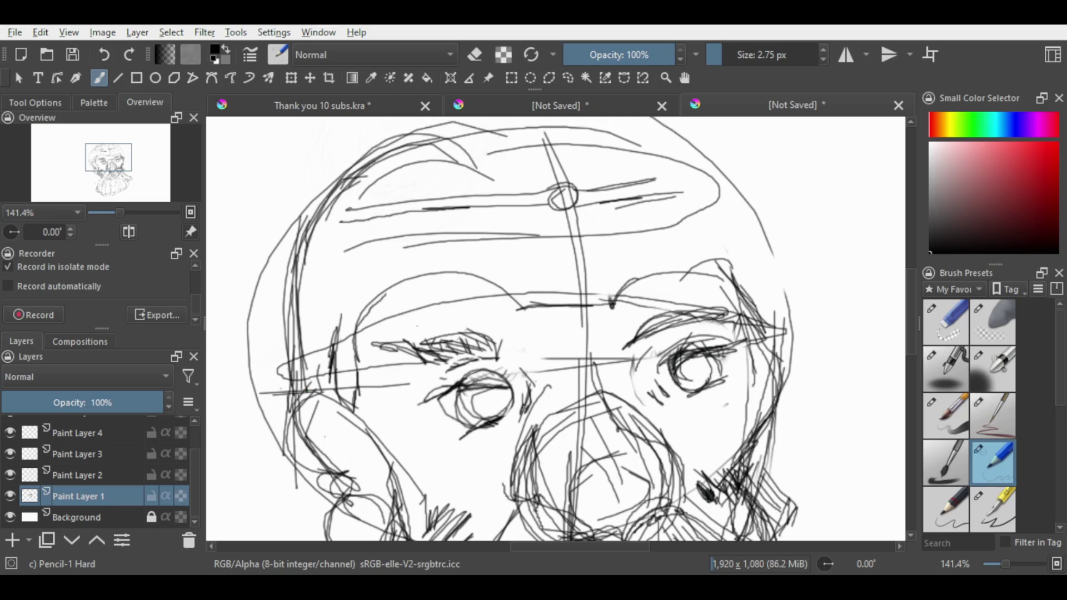
left_click_drag(292, 414, 275, 517)
left_click_drag(285, 460, 278, 540)
left_click_drag(304, 468, 303, 540)
left_click_drag(325, 476, 318, 540)
- Reinforce the crown outline and carry the hair contour down to the far temple
left_click_drag(522, 128, 357, 193)
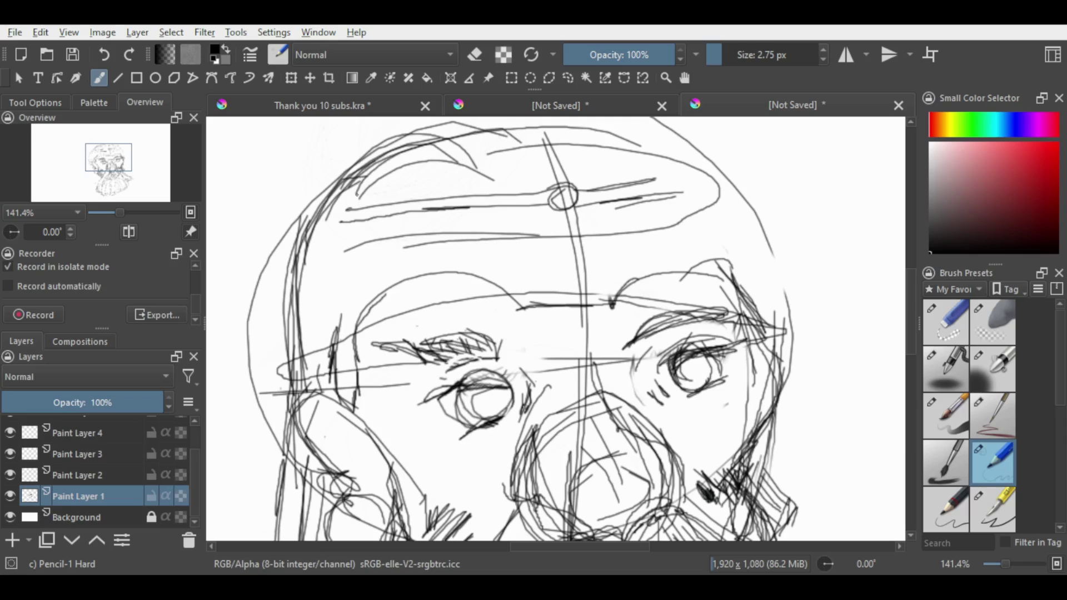
left_click_drag(592, 133, 667, 183)
left_click_drag(642, 138, 716, 206)
left_click_drag(714, 192, 717, 248)
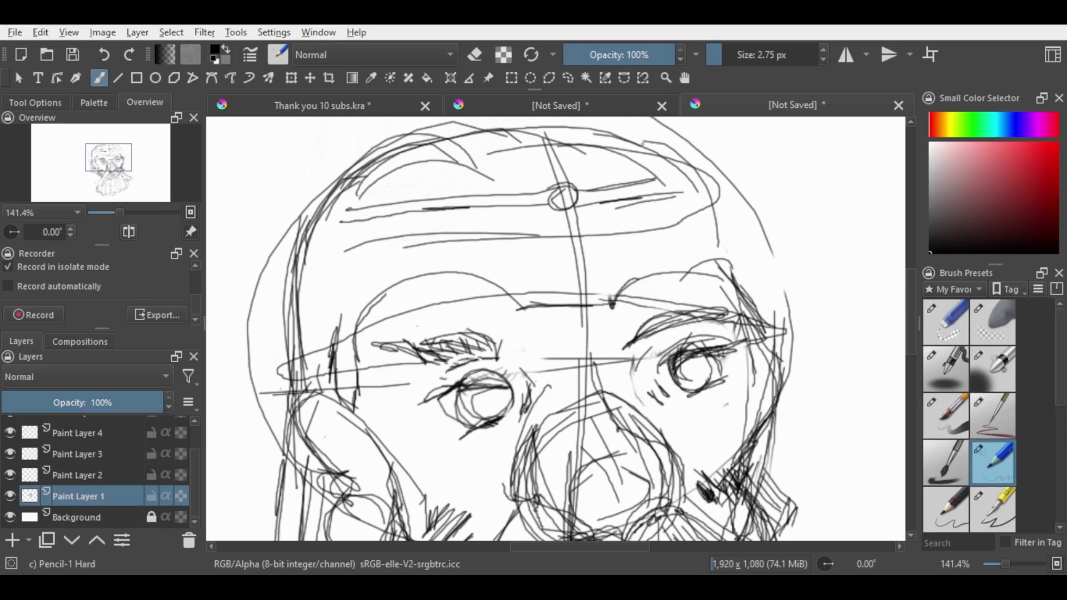
mouse_move(600, 124)
left_mouse_down()
mouse_move(722, 219)
mouse_move(722, 257)
left_mouse_up()
mouse_move(723, 217)
left_mouse_down()
mouse_move(744, 290)
mouse_move(482, 140)
mouse_move(376, 210)
left_mouse_up()
- Add long hair strands from the crown down the near side of the forehead
left_click_drag(506, 136, 336, 323)
left_click_drag(357, 198, 337, 380)
left_click_drag(330, 210, 300, 395)
left_click_drag(328, 228, 320, 412)
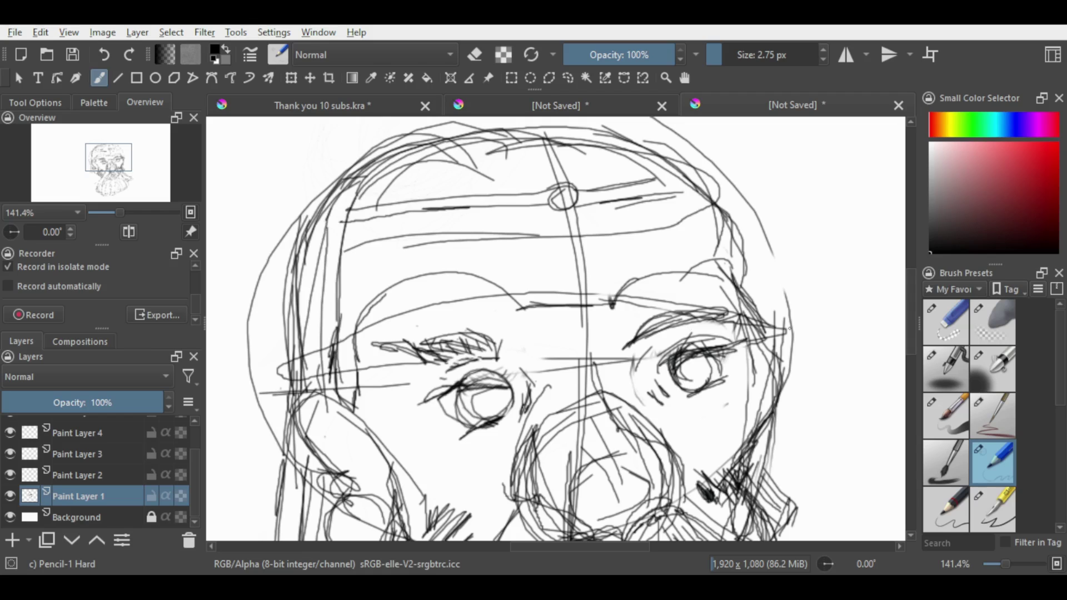
- Extend the near-side hair down past the ear, ending in a rounded curl above the shoulder
scroll(343, 351, "down", 4)
left_click_drag(281, 309, 253, 470)
mouse_move(271, 431)
left_mouse_down()
mouse_move(234, 510)
mouse_move(300, 533)
left_mouse_up()
left_click_drag(303, 355, 287, 458)
left_click_drag(320, 328, 291, 454)
left_click_drag(300, 356, 283, 467)
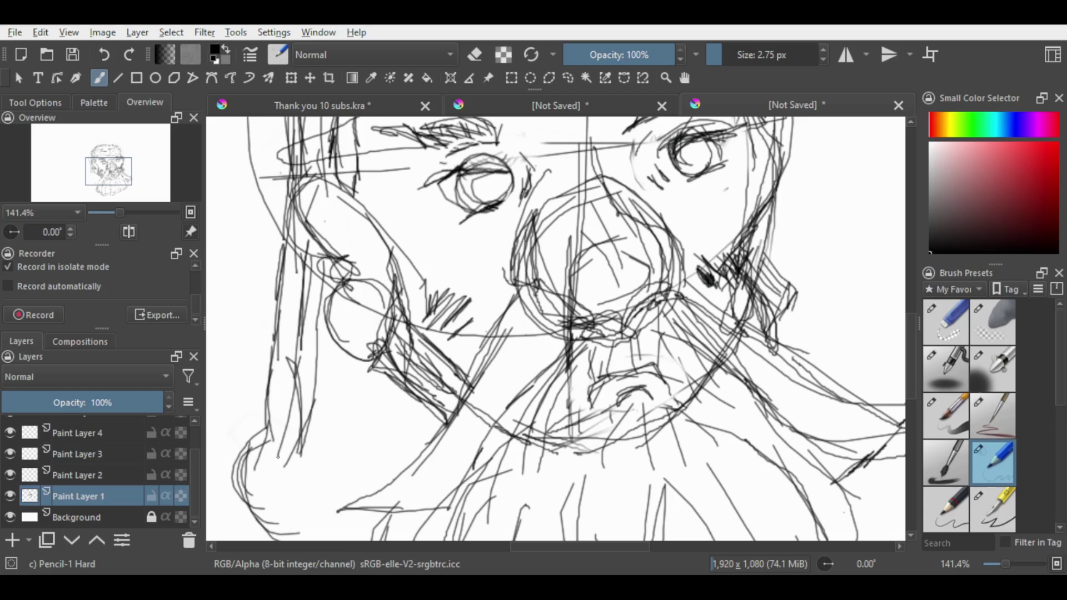
left_click_drag(307, 405, 265, 467)
mouse_move(294, 525)
left_mouse_down()
mouse_move(279, 469)
mouse_move(316, 539)
left_mouse_up()
left_click_drag(303, 401, 322, 503)
left_click_drag(311, 429, 332, 514)
- Fill the area below the near ear with hair strands reaching toward the beard
mouse_move(325, 350)
left_mouse_down()
mouse_move(339, 461)
mouse_move(364, 425)
left_mouse_up()
mouse_move(367, 372)
left_mouse_down()
mouse_move(378, 448)
mouse_move(396, 473)
left_mouse_up()
left_click_drag(342, 372, 392, 410)
left_click_drag(323, 335, 339, 489)
mouse_move(344, 370)
left_mouse_down()
mouse_move(358, 503)
mouse_move(361, 481)
left_mouse_up()
left_click_drag(398, 386, 384, 489)
left_click_drag(414, 399, 393, 476)
left_click_drag(439, 421, 395, 476)
left_click_drag(435, 405, 389, 456)
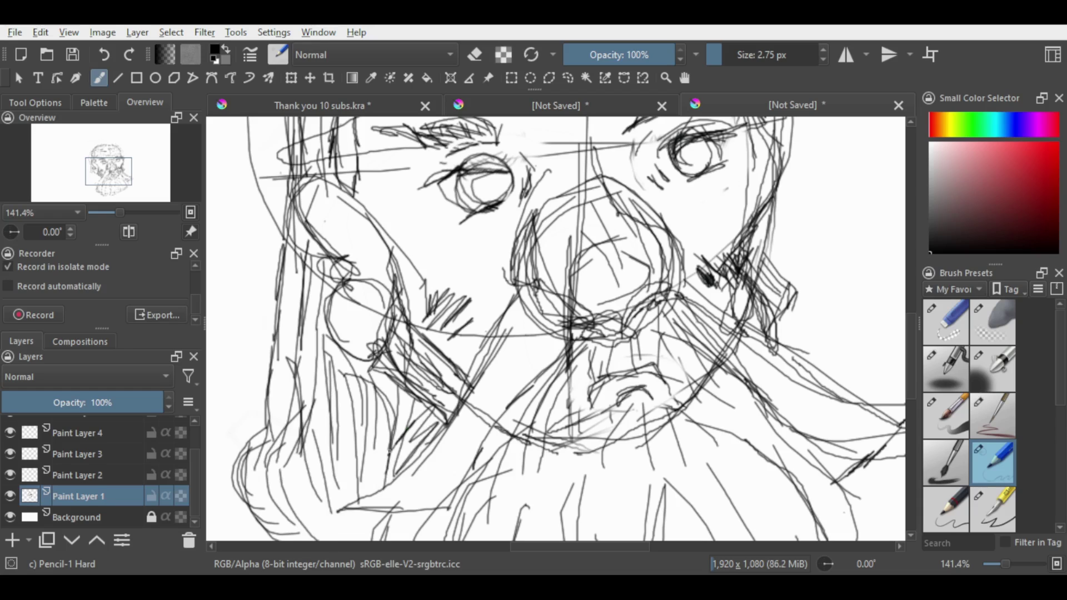
- Add more long strands to thicken the near-side hair beside the beard
left_click_drag(308, 438, 319, 503)
left_click_drag(281, 292, 290, 431)
left_click_drag(350, 367, 328, 478)
left_click_drag(363, 396, 354, 469)
mouse_move(319, 448)
left_mouse_down()
mouse_move(290, 519)
mouse_move(308, 540)
left_mouse_up()
mouse_move(358, 505)
left_mouse_down()
mouse_move(324, 532)
mouse_move(338, 533)
left_mouse_up()
left_click_drag(358, 436, 351, 513)
left_click_drag(365, 459, 369, 526)
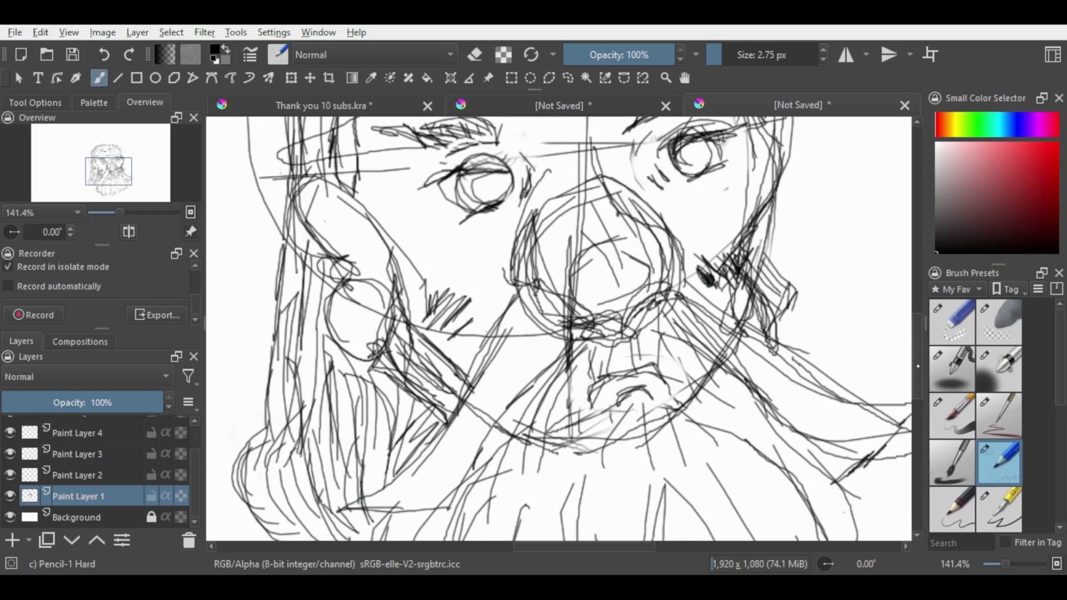
- Add short hair strokes around the far temple, following the edge of the head
scroll(735, 179, "up", 5)
mouse_move(736, 179)
left_mouse_down()
mouse_move(759, 253)
mouse_move(754, 216)
left_mouse_up()
left_click_drag(721, 147, 744, 174)
left_click_drag(688, 133, 742, 181)
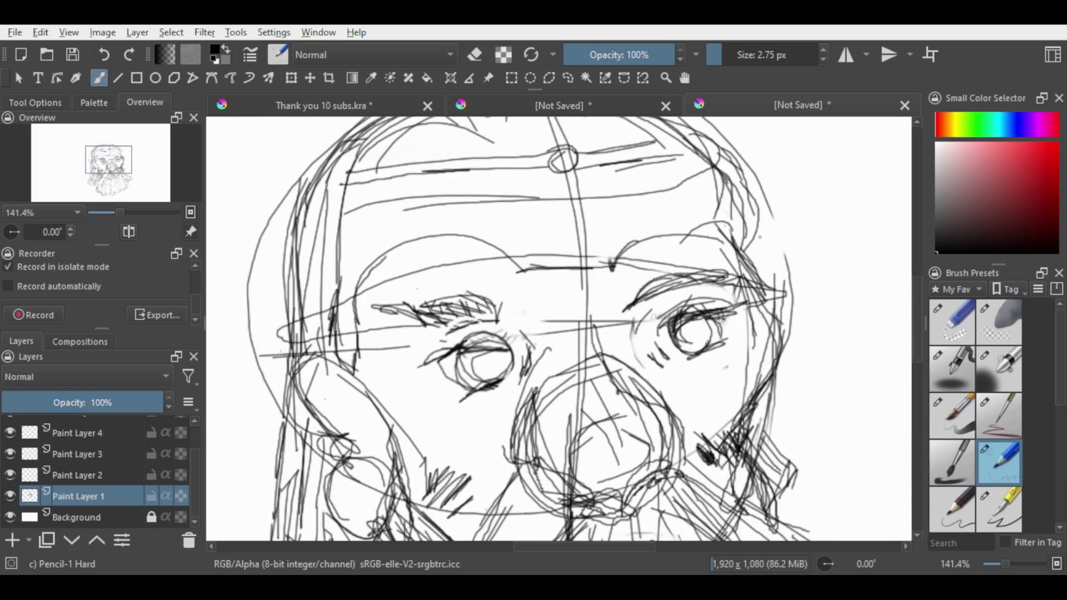
left_click_drag(758, 220, 767, 260)
mouse_move(774, 309)
left_mouse_down()
mouse_move(771, 258)
mouse_move(762, 321)
left_mouse_up()
mouse_move(764, 246)
left_mouse_down()
mouse_move(759, 304)
mouse_move(755, 288)
left_mouse_up()
- Draw vertical hair strands down the far side of the face to the edge of the beard
left_click_drag(781, 274, 772, 413)
left_click_drag(780, 381, 770, 464)
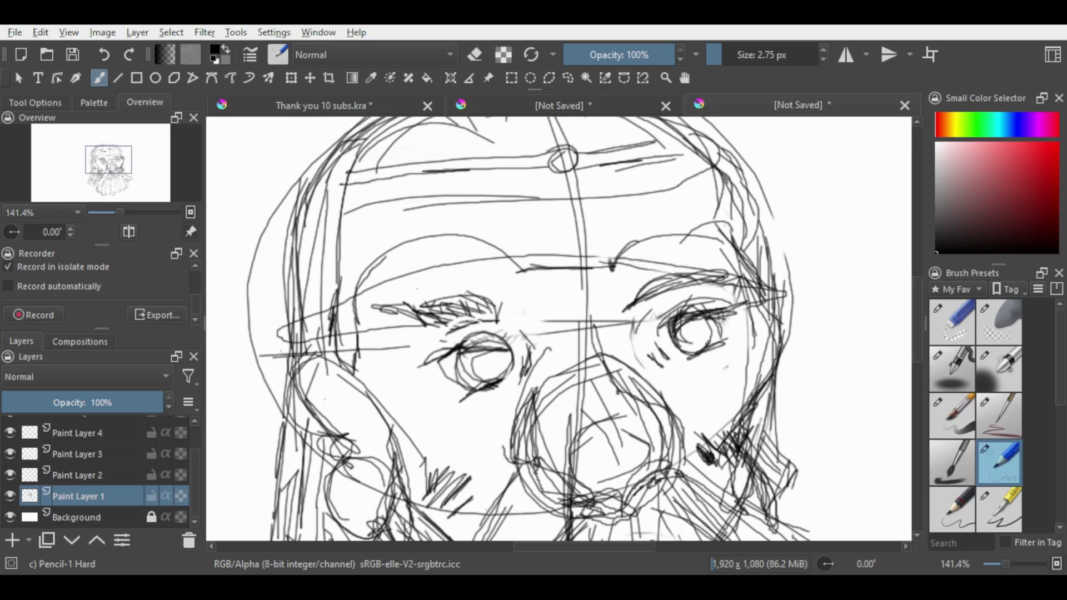
left_click_drag(788, 405, 777, 478)
mouse_move(780, 403)
left_mouse_down()
mouse_move(778, 358)
mouse_move(776, 432)
left_mouse_up()
left_click_drag(786, 366, 779, 451)
left_click_drag(925, 346, 922, 346)
left_click_drag(916, 347, 915, 378)
left_click_drag(800, 327, 784, 381)
mouse_move(792, 327)
left_mouse_down()
mouse_move(778, 383)
mouse_move(775, 364)
left_mouse_up()
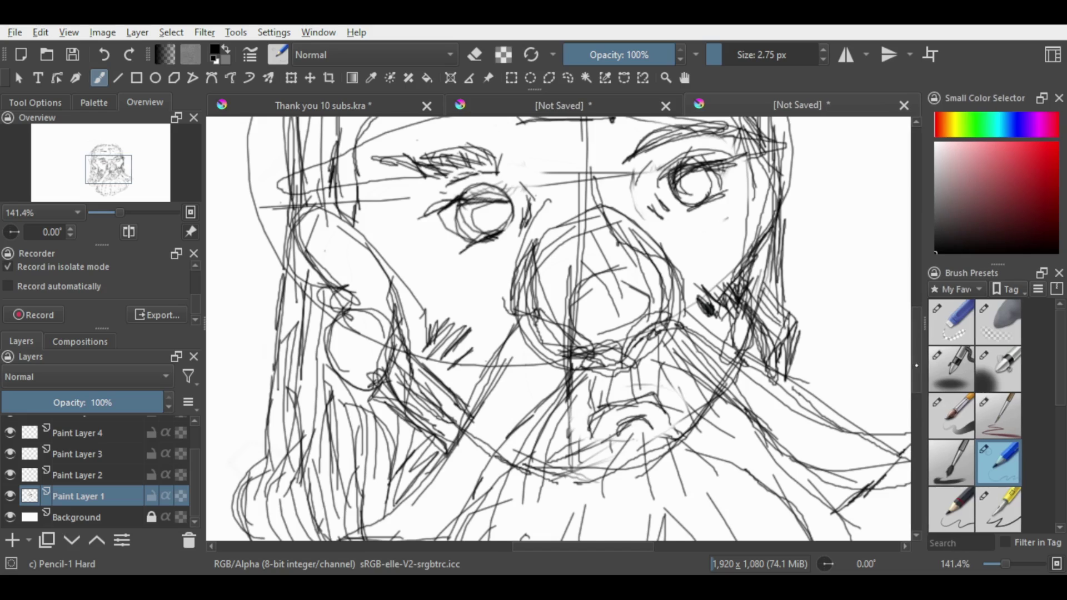
scroll(857, 315, "up", 7)
left_click_drag(424, 259, 363, 300)
mouse_move(340, 260)
left_mouse_down()
mouse_move(325, 270)
mouse_move(418, 257)
left_mouse_up()
left_click(104, 54)
left_click(104, 54)
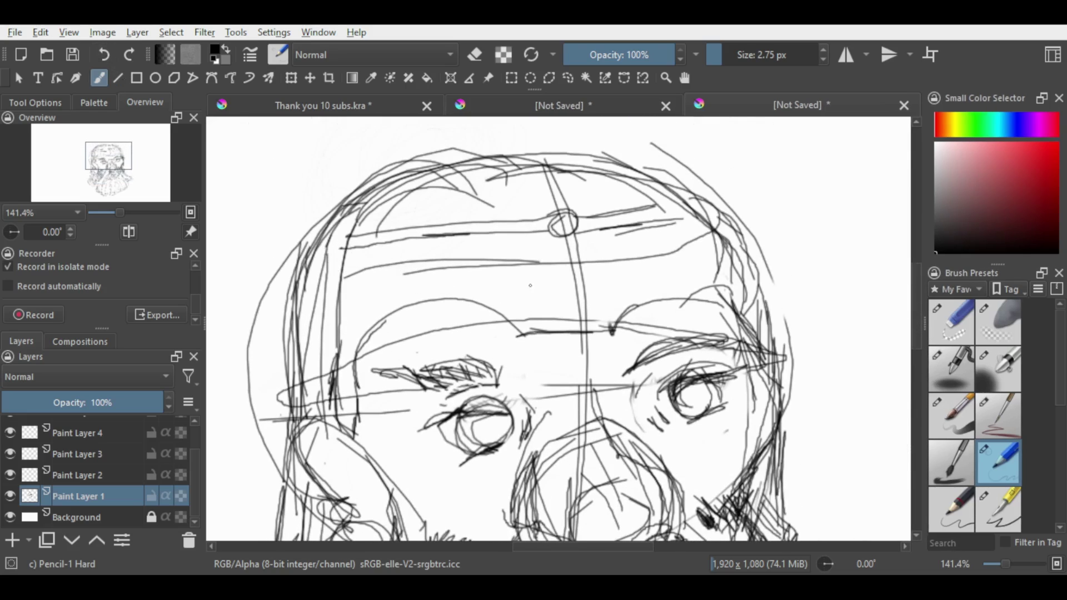
left_click_drag(530, 285, 451, 231)
key("ctrl+z")
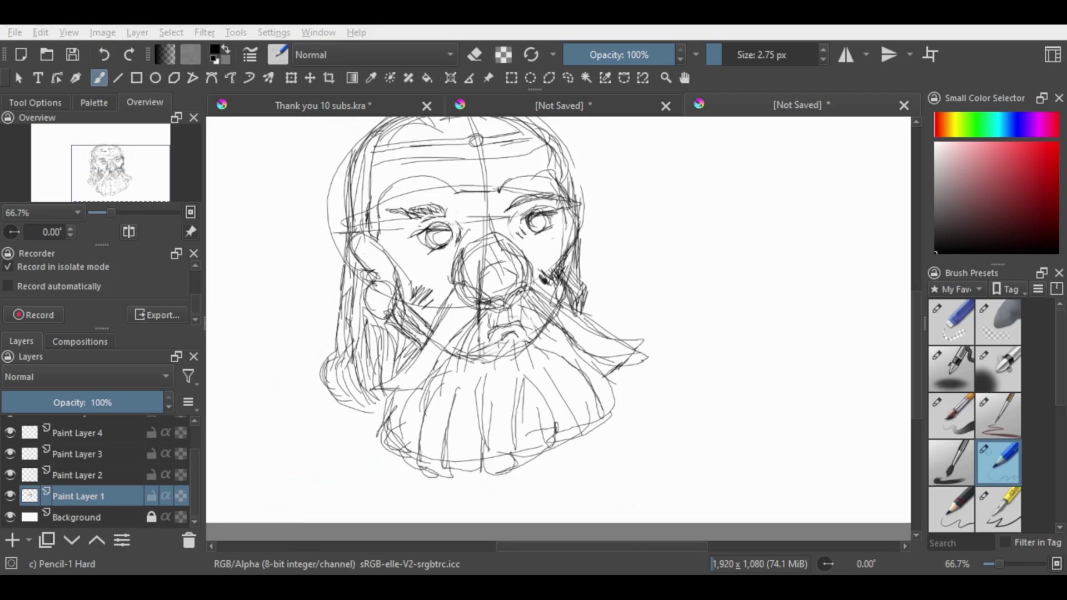
- Add curved strands at the lower tip of the near-side hair where it meets the beard
left_click(707, 466)
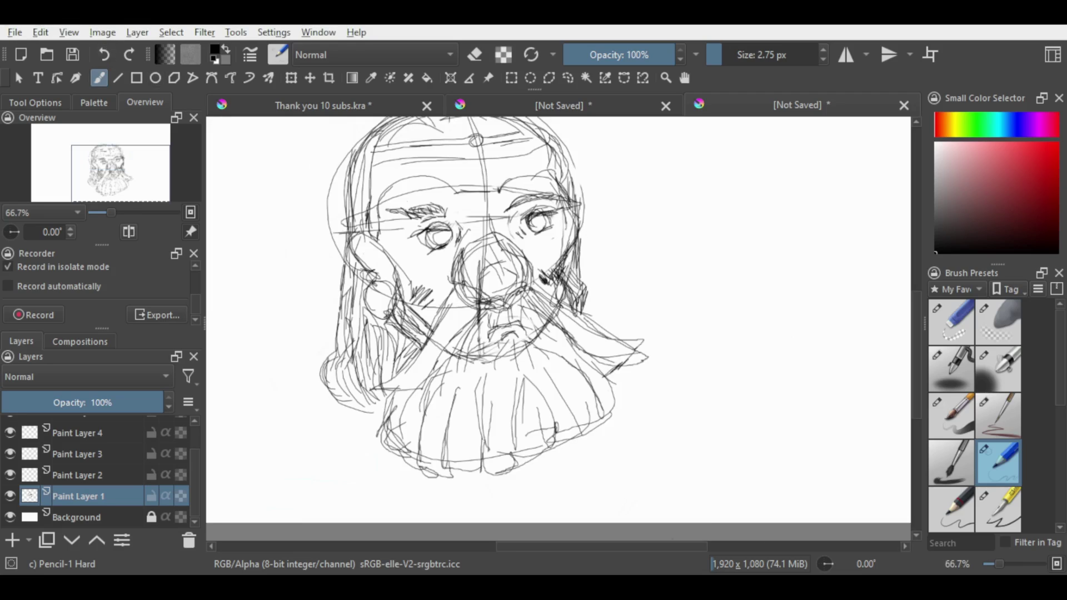
left_click_drag(373, 397, 381, 416)
left_click_drag(350, 389, 386, 414)
mouse_move(352, 398)
left_mouse_down()
mouse_move(376, 430)
mouse_move(383, 420)
left_mouse_up()
left_click_drag(353, 415, 393, 423)
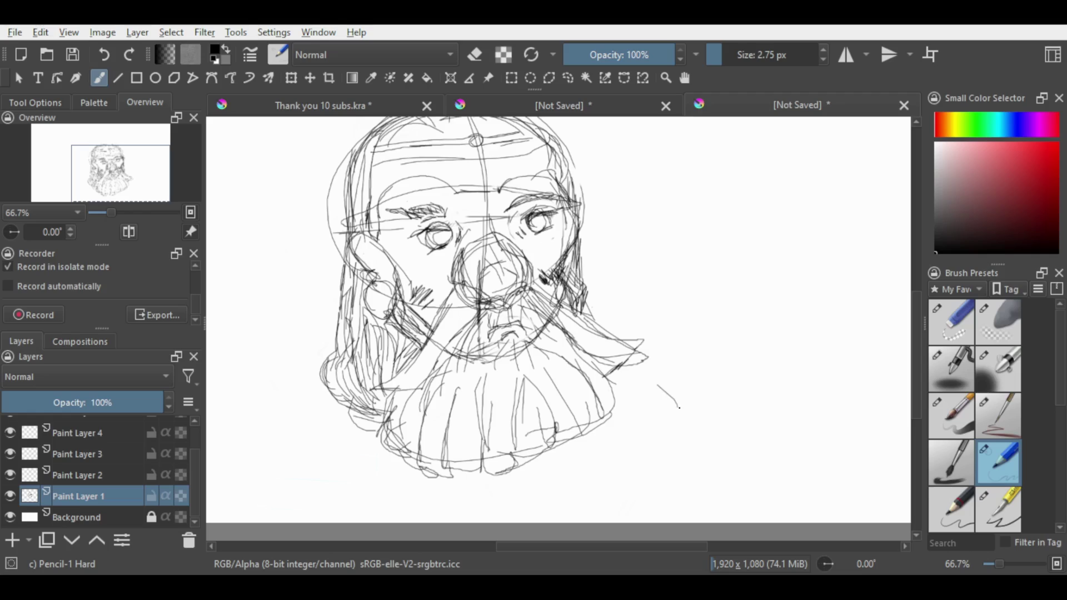
- Sketch the far shoulder slope and the near body contour on either side of the beard
left_click_drag(656, 384, 697, 441)
left_click_drag(676, 390, 705, 439)
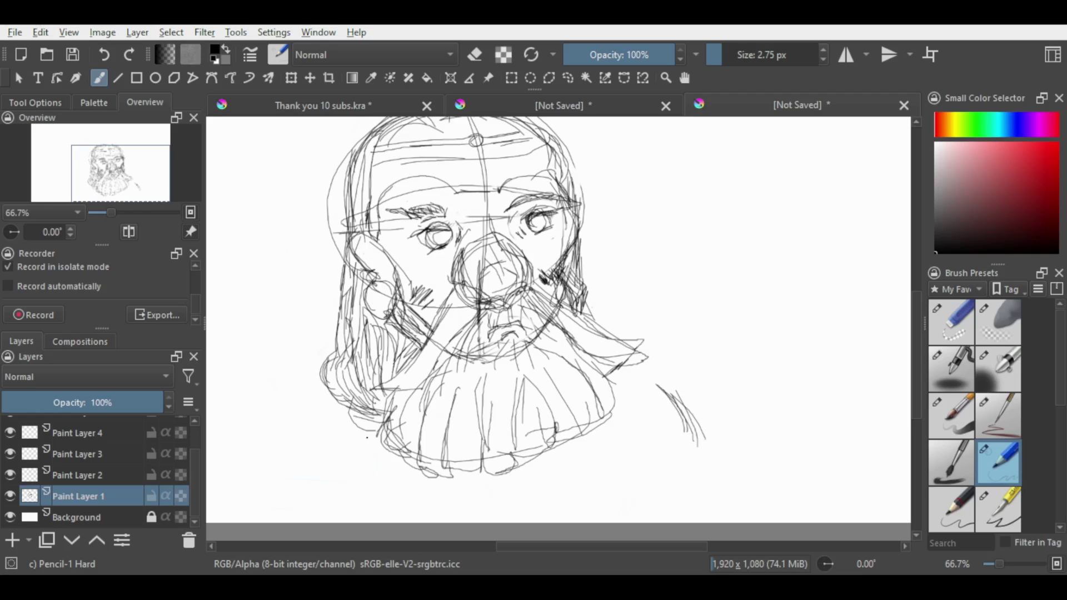
mouse_move(367, 438)
left_mouse_down()
mouse_move(336, 489)
mouse_move(384, 514)
mouse_move(367, 517)
left_mouse_up()
mouse_move(636, 372)
left_mouse_down()
mouse_move(684, 406)
mouse_move(708, 488)
left_mouse_up()
left_click_drag(694, 445, 714, 522)
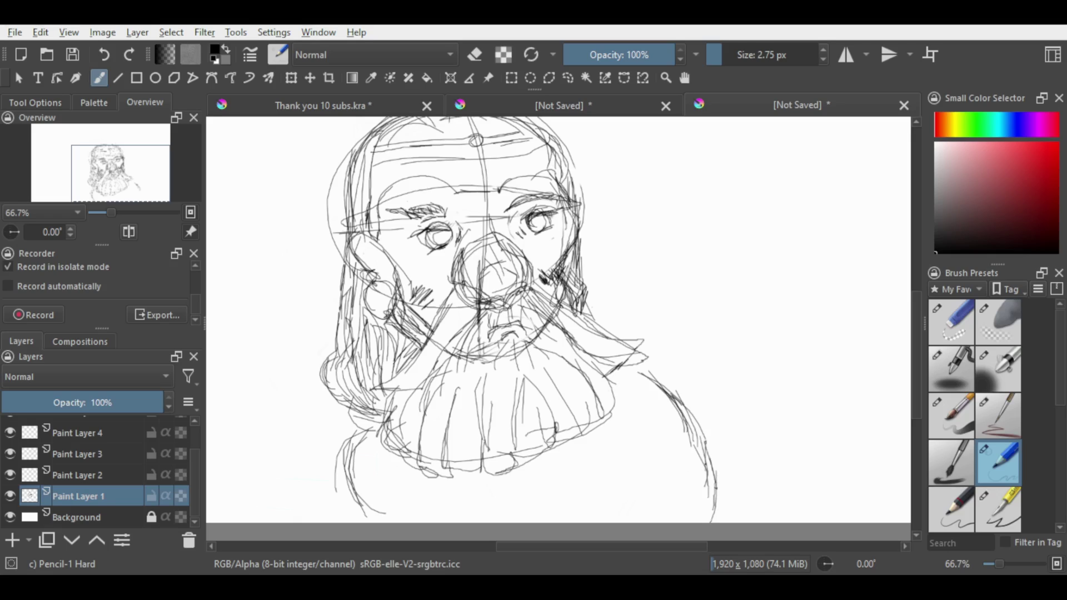
left_click_drag(340, 406, 353, 488)
mouse_move(345, 442)
left_mouse_down()
mouse_move(362, 513)
mouse_move(333, 511)
left_mouse_up()
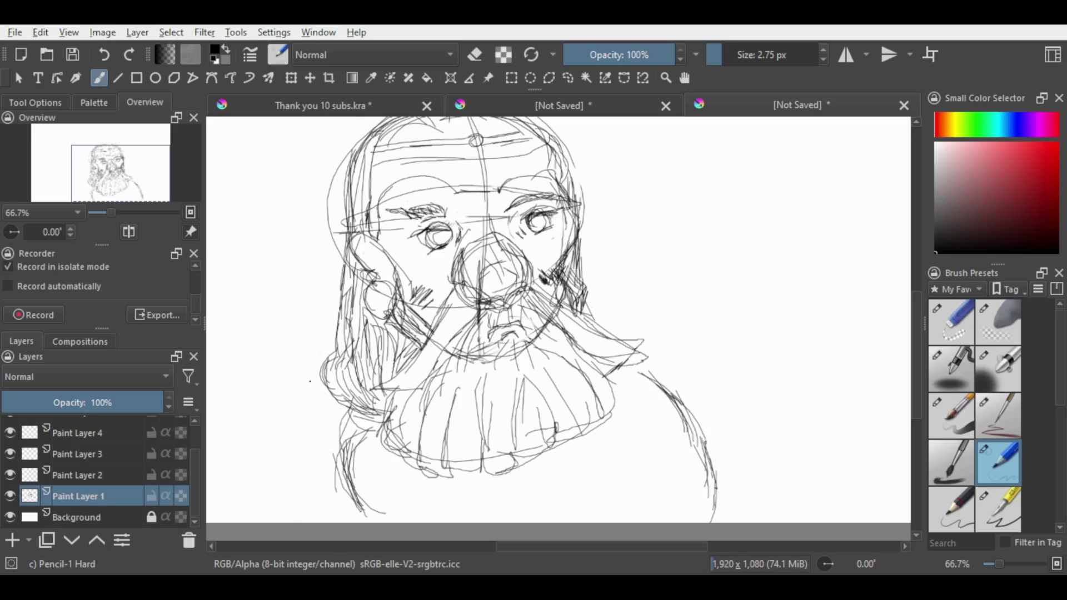
- Sketch a rounded shape over the near shoulder below the hair and reinforce the far shoulder contour
mouse_move(326, 360)
left_mouse_down()
mouse_move(278, 392)
mouse_move(298, 454)
mouse_move(275, 412)
mouse_move(303, 453)
left_mouse_up()
left_click_drag(280, 398, 325, 473)
left_click_drag(278, 417, 350, 497)
left_click_drag(300, 361, 256, 447)
left_click_drag(266, 433, 345, 489)
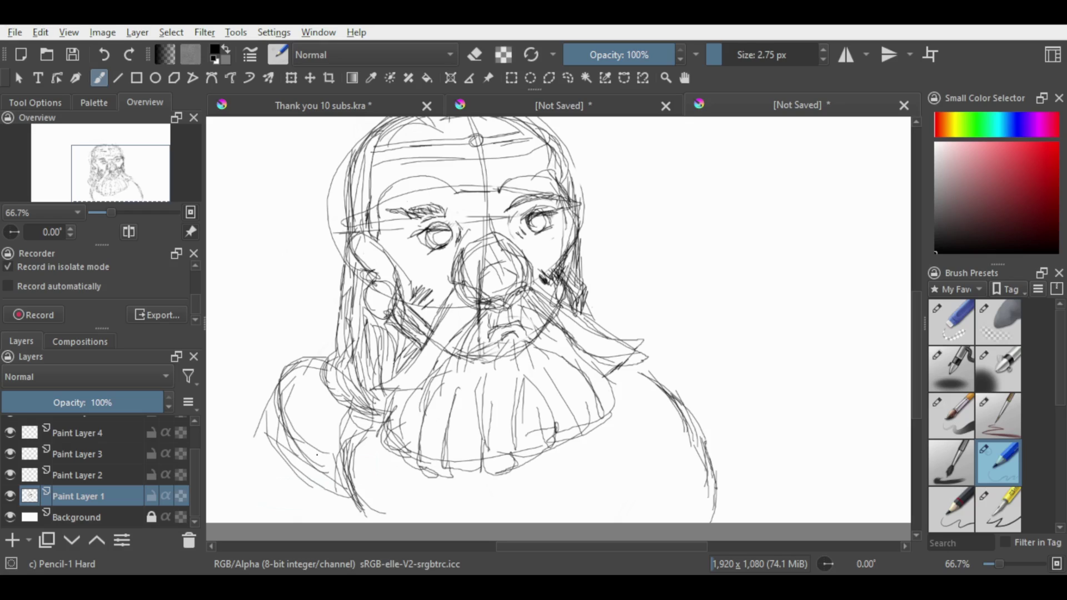
left_click_drag(375, 411, 341, 475)
left_click_drag(267, 406, 346, 479)
mouse_move(264, 417)
left_mouse_down()
mouse_move(329, 476)
mouse_move(334, 457)
left_mouse_up()
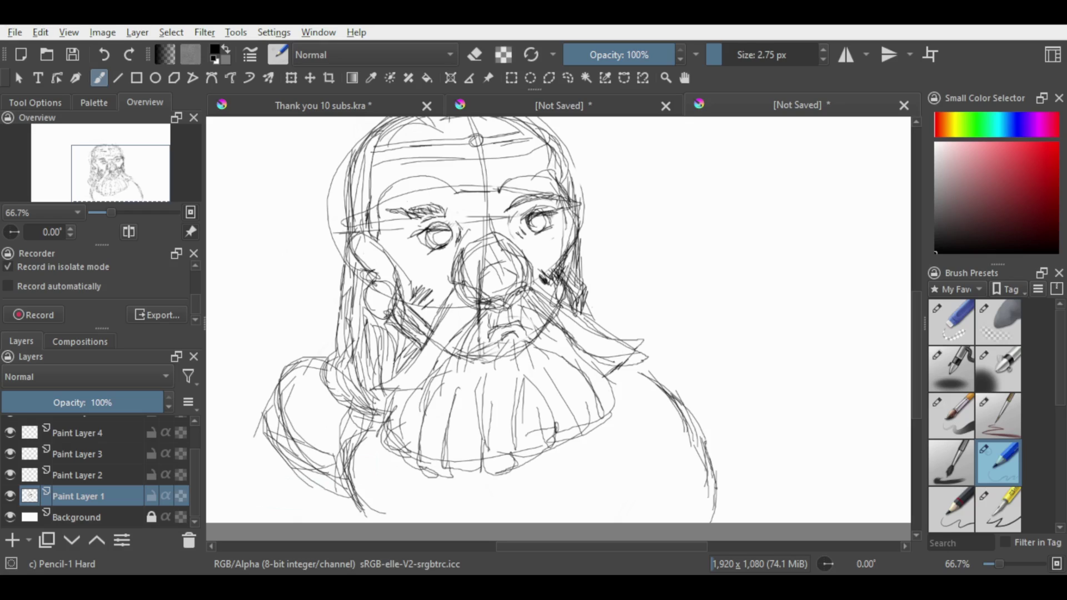
mouse_move(633, 363)
left_mouse_down()
mouse_move(700, 435)
mouse_move(694, 522)
left_mouse_up()
left_click_drag(728, 489, 720, 520)
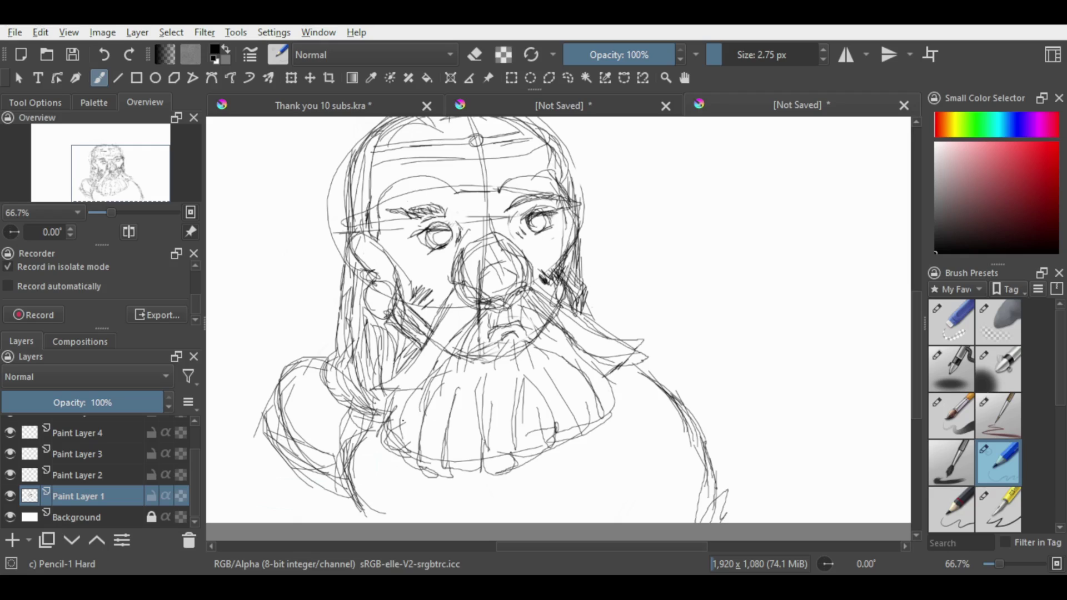
- Draw a larger rounded form around the near shoulder behind the hair and fill it with curved strokes
left_click_drag(325, 308, 261, 478)
left_click_drag(311, 333, 289, 500)
mouse_move(333, 305)
left_mouse_down()
mouse_move(250, 434)
mouse_move(253, 478)
left_mouse_up()
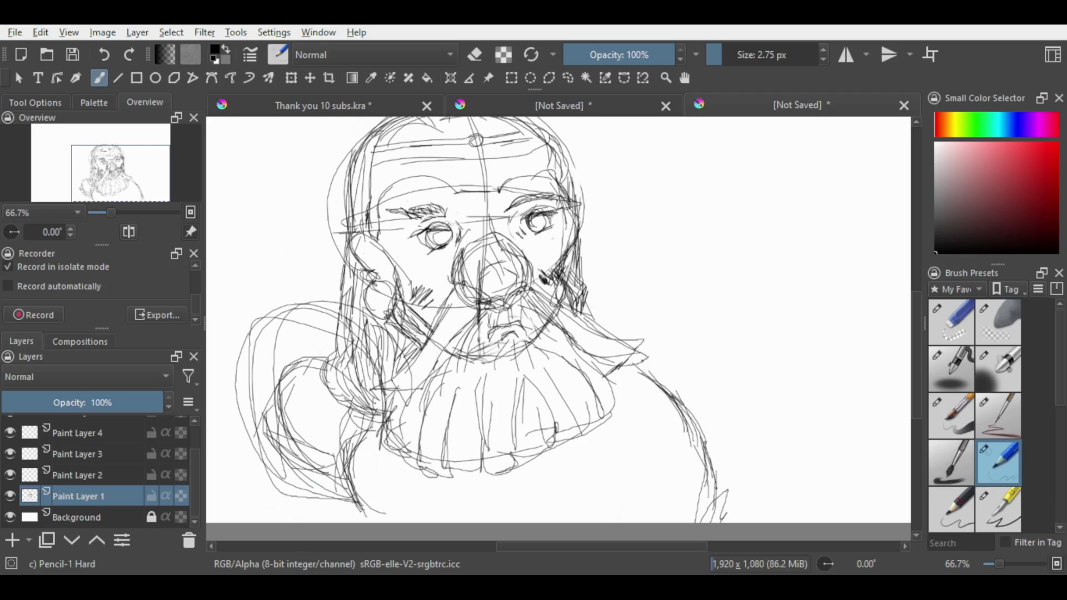
left_click_drag(391, 356, 328, 459)
left_click_drag(296, 344, 284, 383)
left_click_drag(294, 308, 262, 399)
left_click_drag(276, 330, 230, 408)
left_click_drag(229, 398, 278, 446)
left_click_drag(249, 349, 236, 420)
left_click_drag(268, 331, 250, 449)
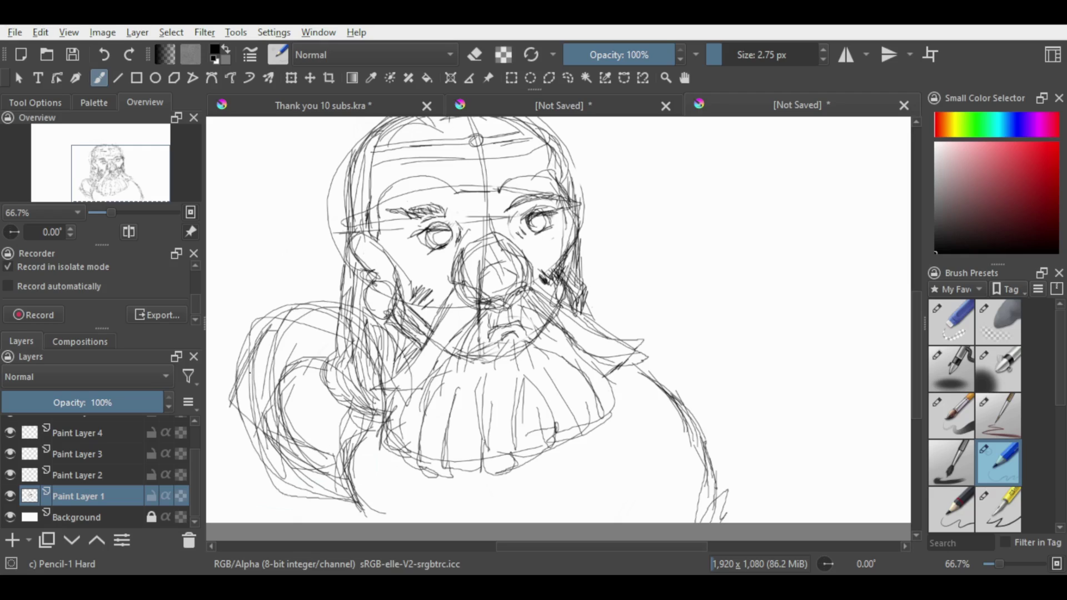
- Add sweeping pencil strokes along the outer and lower sides of the near shoulder's rounded form and beside the beard
left_click_drag(250, 364, 244, 460)
left_click_drag(233, 398, 294, 472)
left_click_drag(230, 432, 329, 487)
left_click_drag(265, 426, 330, 495)
left_click_drag(290, 443, 342, 500)
left_click_drag(336, 460, 365, 497)
left_click_drag(410, 393, 363, 465)
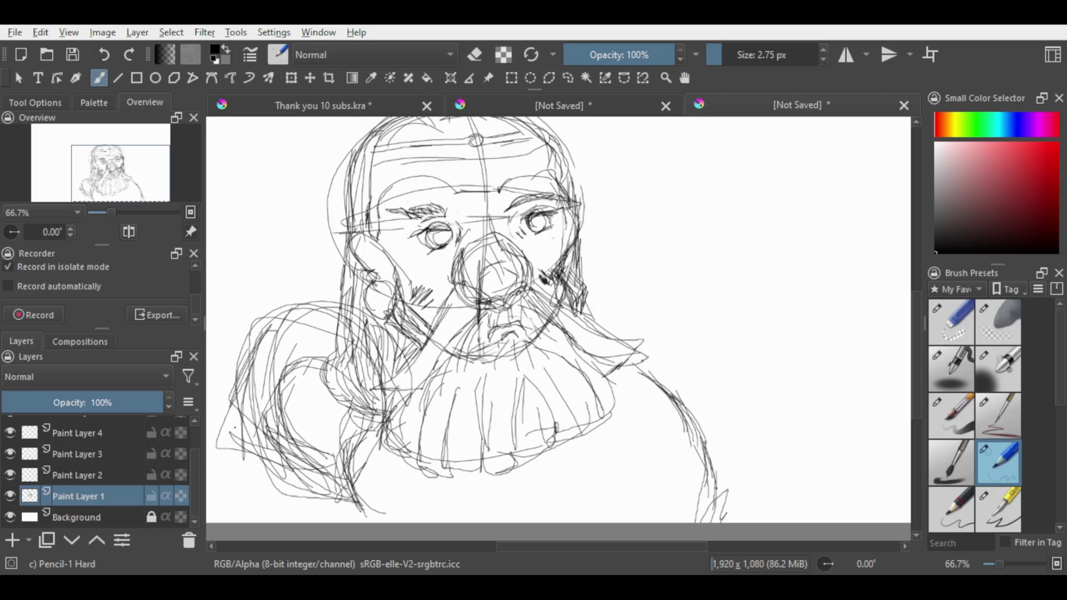
- Sketch an angular lower edge beneath the near shoulder's rounded form with slanting strokes towards the body contour
left_click_drag(235, 427, 255, 488)
mouse_move(248, 453)
left_mouse_down()
mouse_move(285, 487)
mouse_move(363, 514)
left_mouse_up()
left_click_drag(266, 488, 360, 514)
mouse_move(295, 497)
left_mouse_down()
mouse_move(369, 522)
mouse_move(349, 522)
left_mouse_up()
left_click_drag(283, 488, 367, 512)
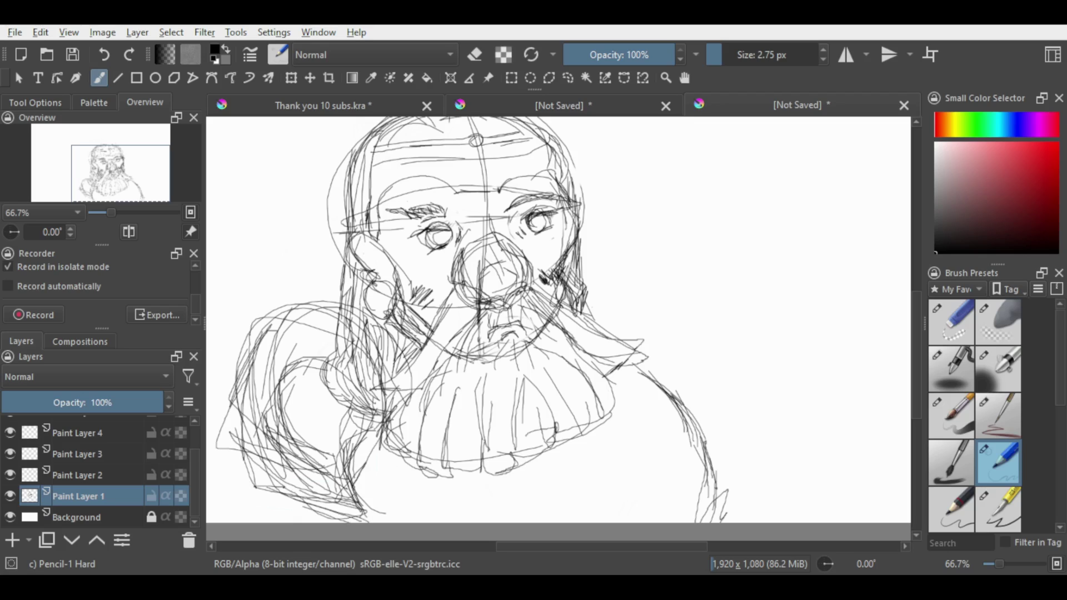
- Erase the upper inner curves of the near shoulder's rounded form with the Eraser Soft brush, and return to the pencil
left_click(998, 321)
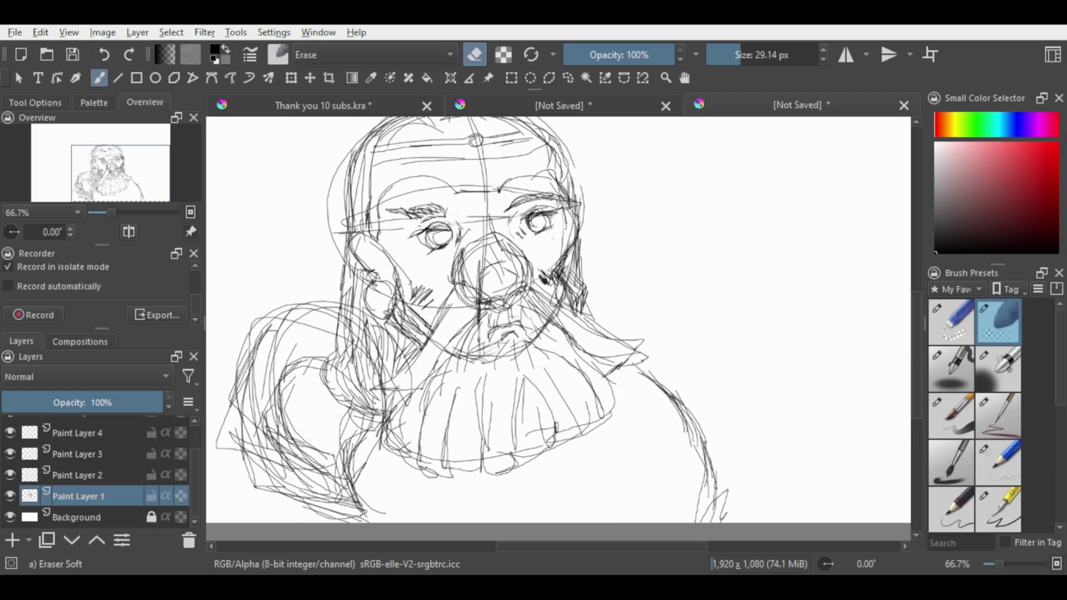
mouse_move(281, 357)
left_mouse_down()
mouse_move(318, 365)
mouse_move(297, 389)
left_mouse_up()
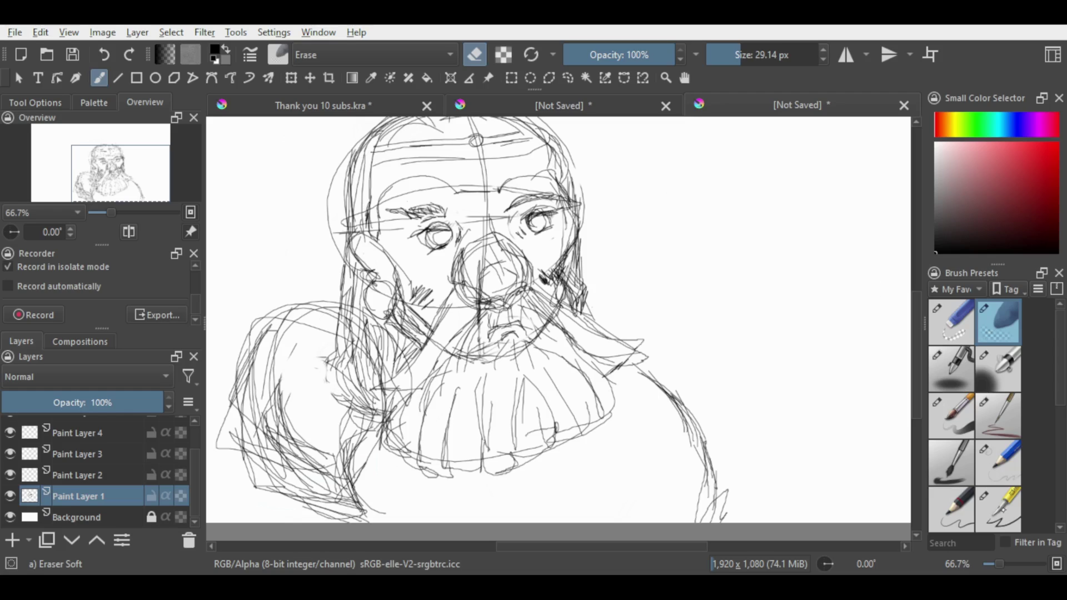
key("slash")
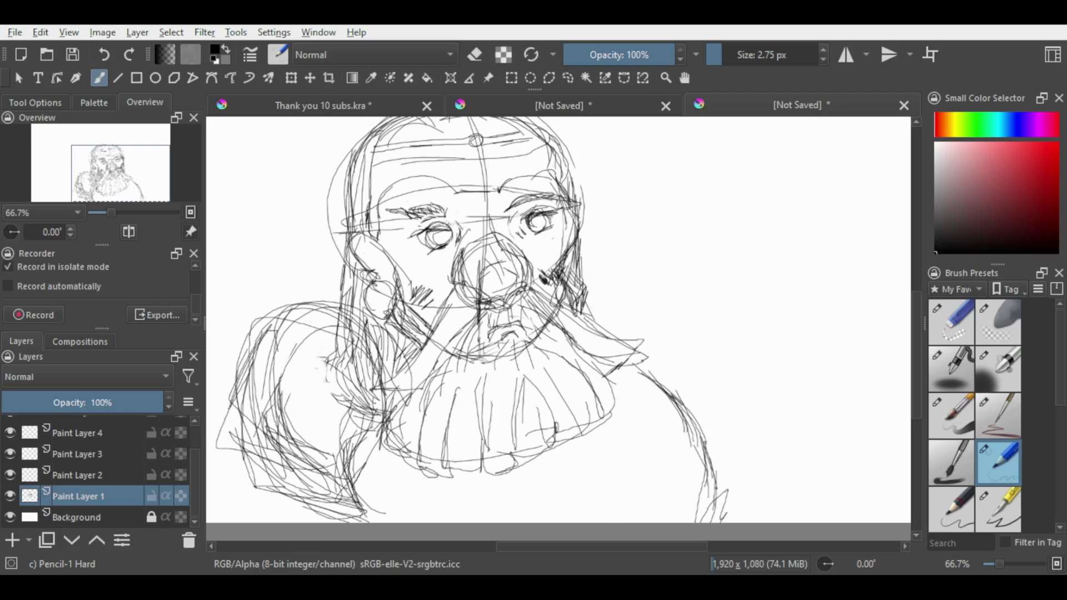
- Hatch and outline the lower edge of the near shoulder form, and sketch a large arc over the far shoulder
mouse_move(222, 408)
left_mouse_down()
mouse_move(339, 500)
mouse_move(232, 485)
left_mouse_up()
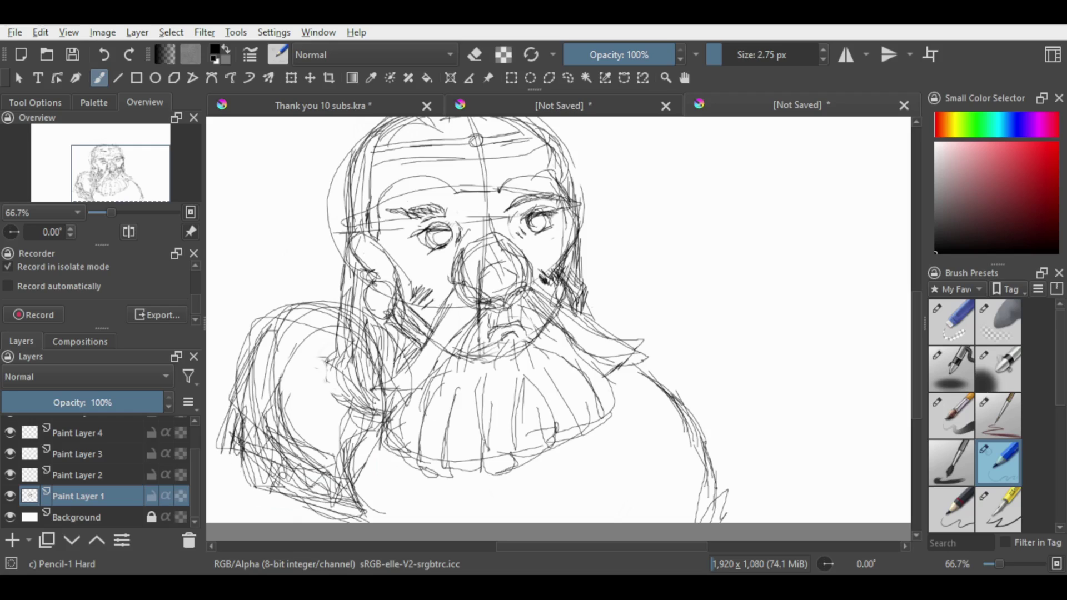
mouse_move(223, 445)
left_mouse_down()
mouse_move(253, 514)
mouse_move(378, 517)
left_mouse_up()
left_click_drag(283, 510, 378, 521)
left_click_drag(596, 301, 768, 450)
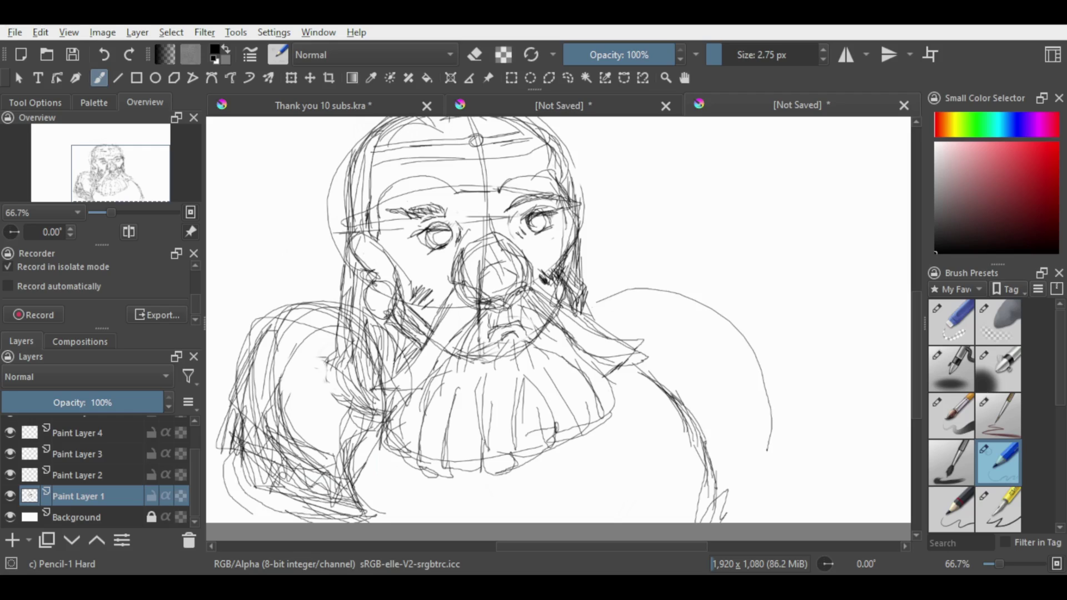
- Undo all the shoulder, rounded form and body contour strokes, back to only the head, hair and beard
key("ctrl+z")
key("ctrl+z")
key("ctrl+z")
key("ctrl+z")
key("ctrl+z")
key("ctrl+z")
key("ctrl+z")
key("ctrl+z")
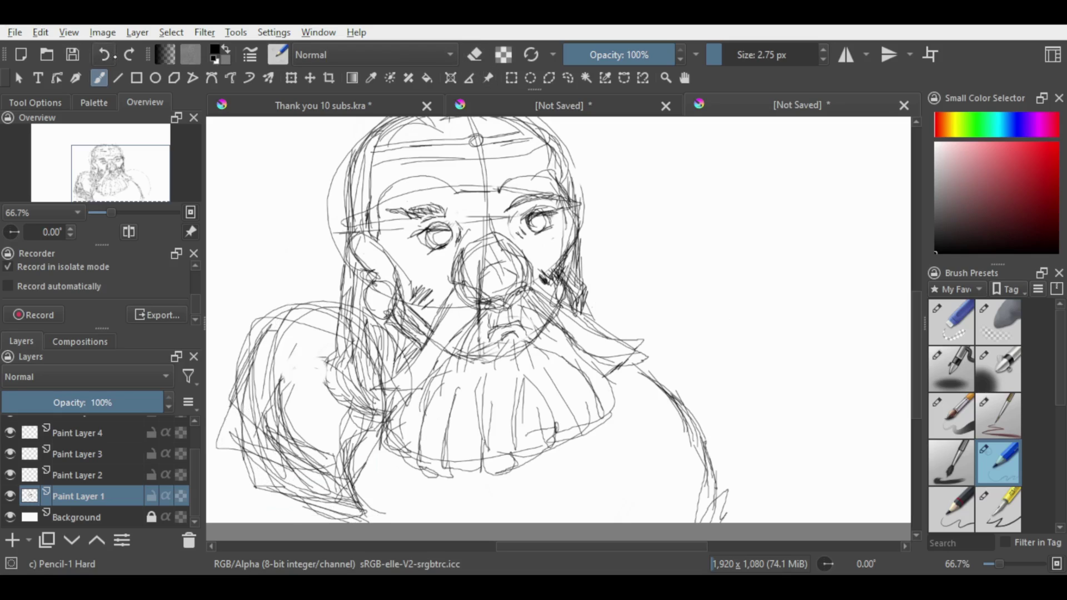
key("ctrl+z")
key("ctrl+z")
key("ctrl+z")
key("ctrl+z")
key("ctrl+z")
key("ctrl+z")
key("ctrl+z")
key("ctrl+z")
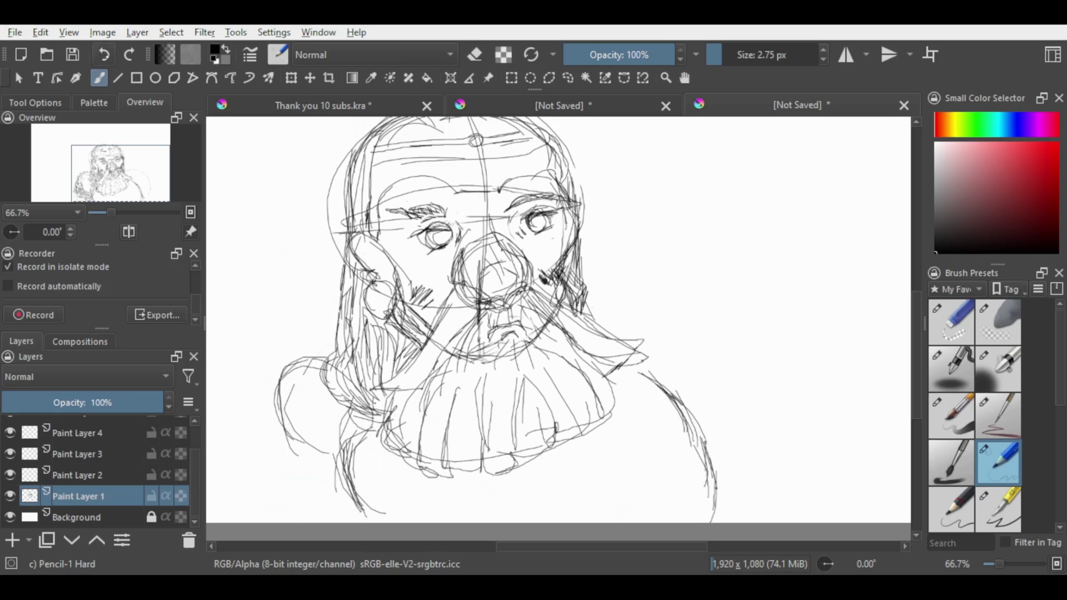
key("ctrl+z")
key("ctrl+z")
key("ctrl+z")
key("ctrl+z")
key("ctrl+z")
key("ctrl+z")
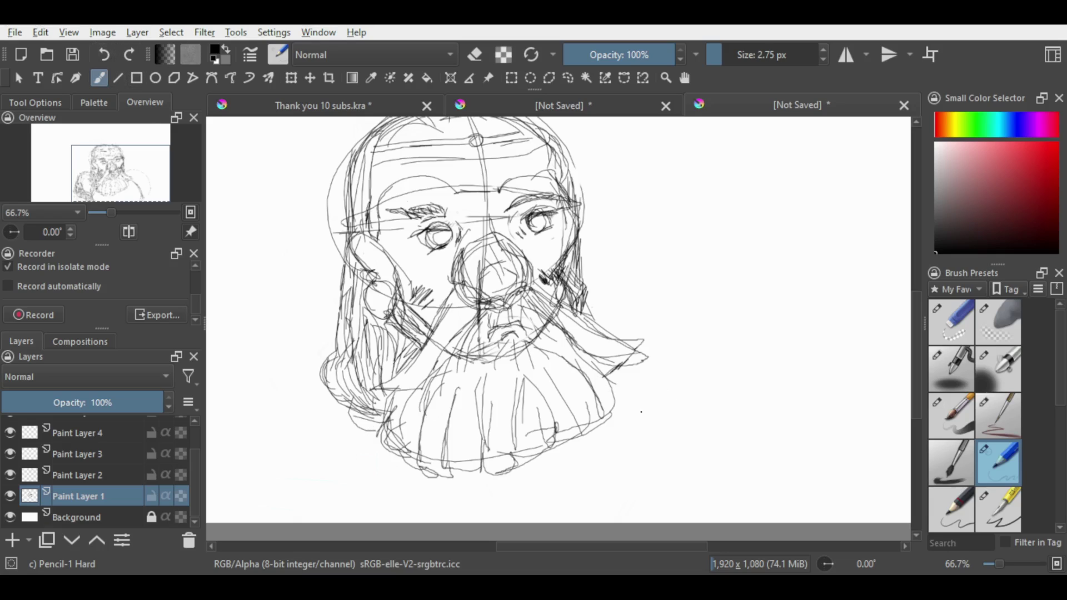
- Add a strand to the far side of the moustache and several long strands to the near half of the beard
mouse_move(568, 323)
left_mouse_down()
mouse_move(622, 345)
mouse_move(646, 340)
left_mouse_up()
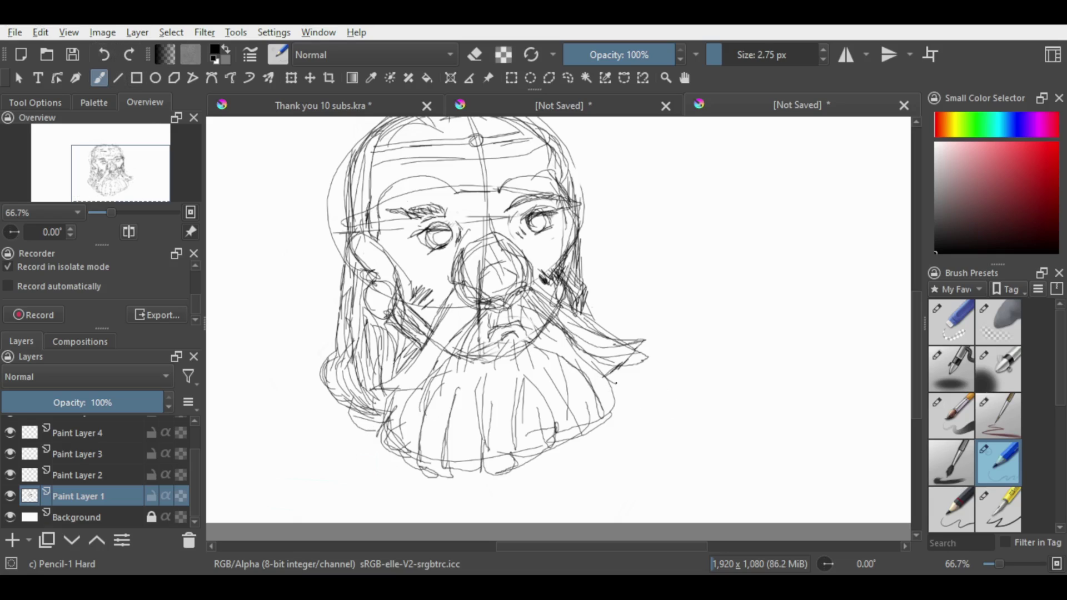
mouse_move(473, 381)
left_mouse_down()
mouse_move(460, 479)
mouse_move(424, 462)
left_mouse_up()
mouse_move(447, 386)
left_mouse_down()
mouse_move(427, 469)
mouse_move(404, 464)
left_mouse_up()
left_click_drag(421, 389, 410, 461)
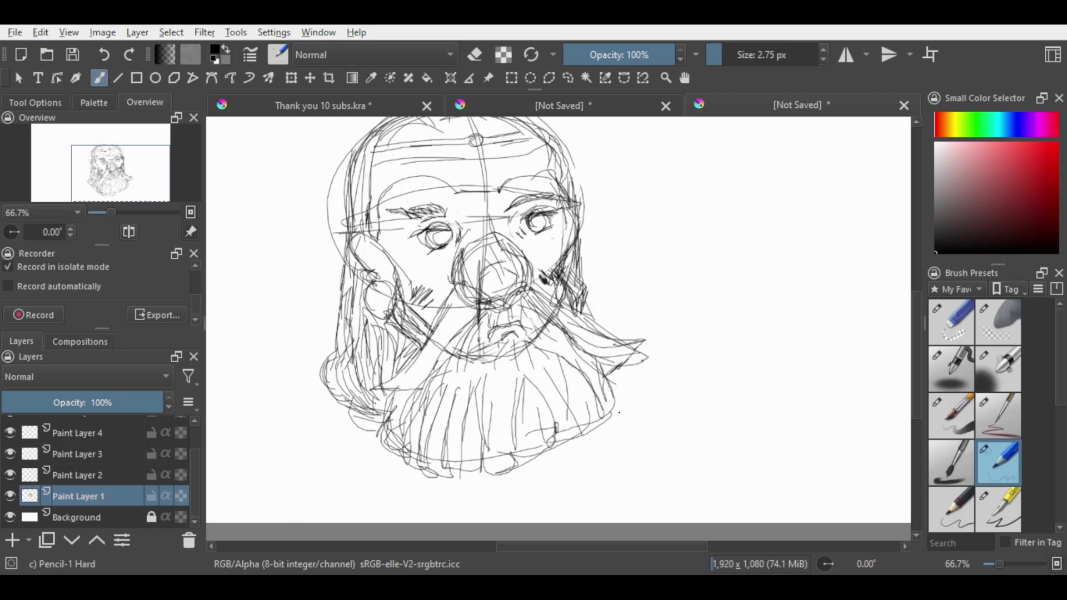
- Widen the far side of the beard with a new outer contour and rough strokes along its lower edge
left_click_drag(586, 431, 550, 452)
mouse_move(594, 395)
left_mouse_down()
mouse_move(611, 444)
mouse_move(631, 436)
left_mouse_up()
left_click_drag(592, 376, 607, 435)
left_click_drag(613, 392, 618, 417)
mouse_move(611, 367)
left_mouse_down()
mouse_move(607, 420)
mouse_move(538, 463)
left_mouse_up()
left_click_drag(599, 447, 545, 459)
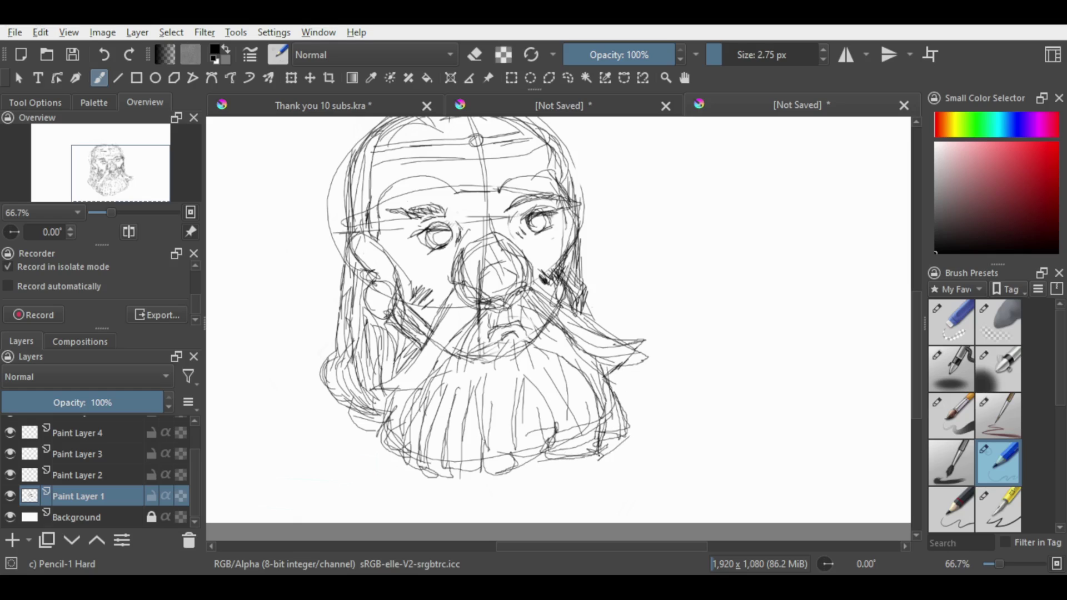
mouse_move(627, 439)
left_mouse_down()
mouse_move(598, 456)
mouse_move(511, 470)
mouse_move(537, 461)
left_mouse_up()
left_click_drag(566, 445, 520, 470)
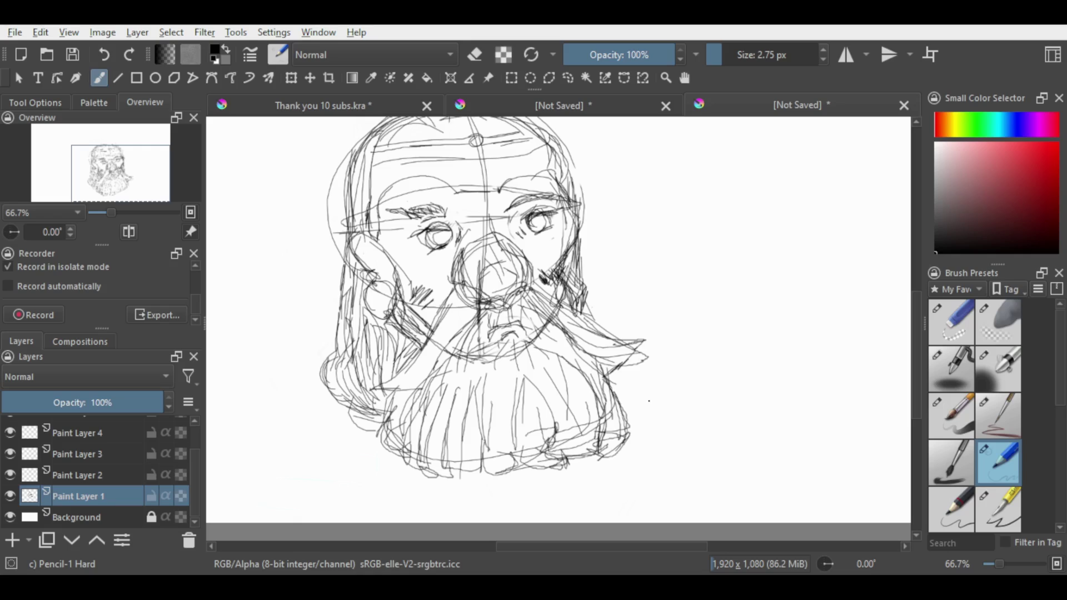
left_click_drag(627, 367, 608, 440)
- Add diagonal hair strands to both sides of the moustache, running from under the nose to its tips
left_click_drag(460, 306, 416, 354)
mouse_move(449, 324)
left_mouse_down()
mouse_move(380, 391)
mouse_move(406, 385)
left_mouse_up()
left_click_drag(472, 318, 410, 377)
mouse_move(541, 303)
left_mouse_down()
mouse_move(604, 347)
mouse_move(627, 349)
left_mouse_up()
mouse_move(558, 300)
left_mouse_down()
mouse_move(621, 345)
mouse_move(592, 338)
left_mouse_up()
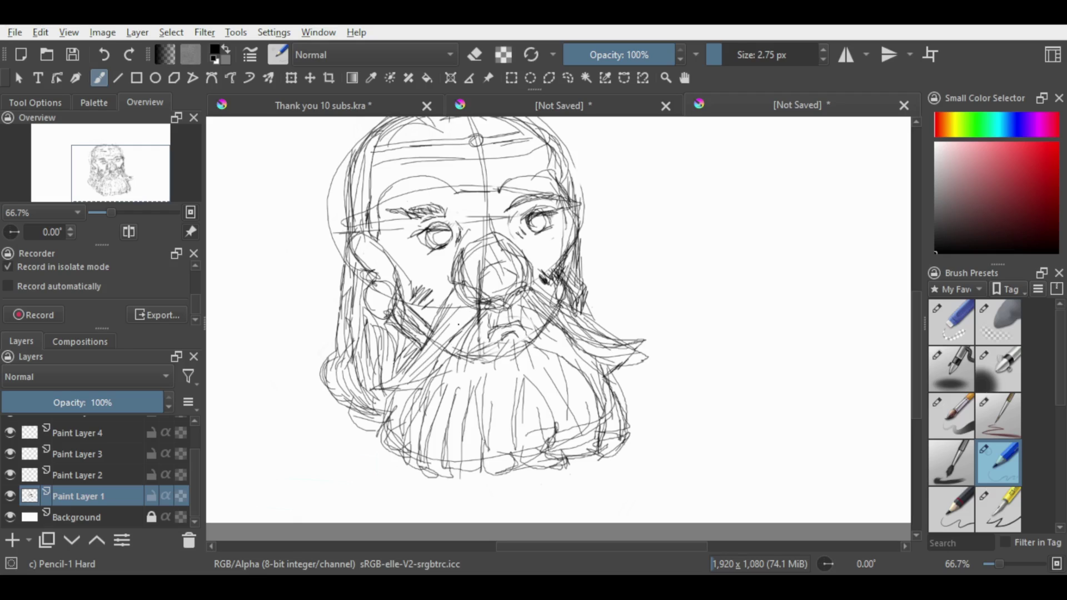
left_click_drag(478, 293, 433, 337)
left_click_drag(458, 311, 410, 369)
mouse_move(603, 359)
left_mouse_down()
mouse_move(649, 353)
mouse_move(606, 363)
left_mouse_up()
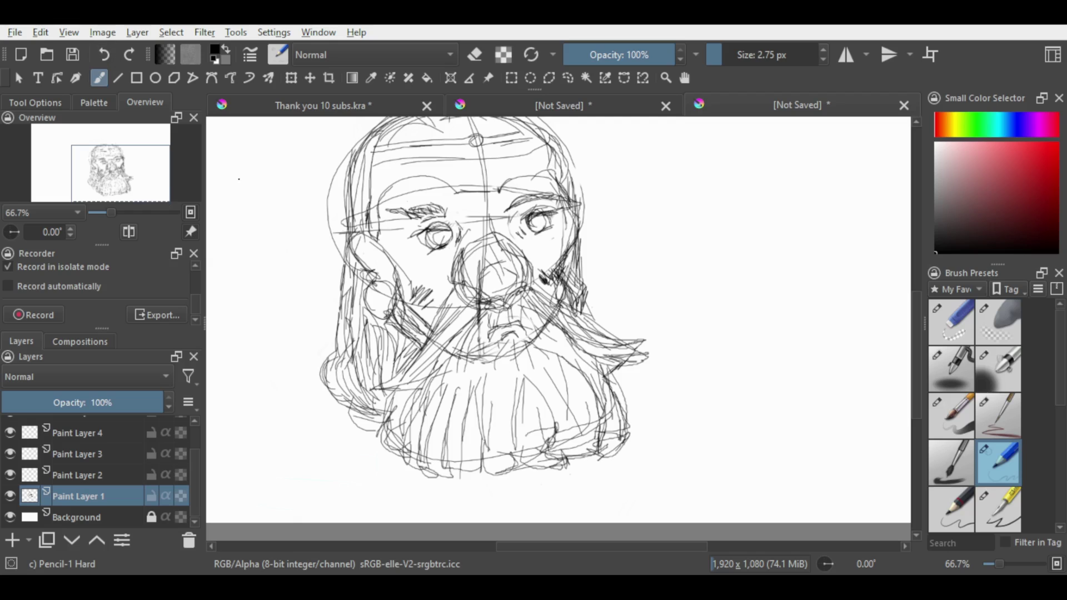
- Shade dark pupils into both eyes, and reduce the Eraser Soft brush to 9.24 px before returning to the pencil
scroll(917, 328, "up", 1)
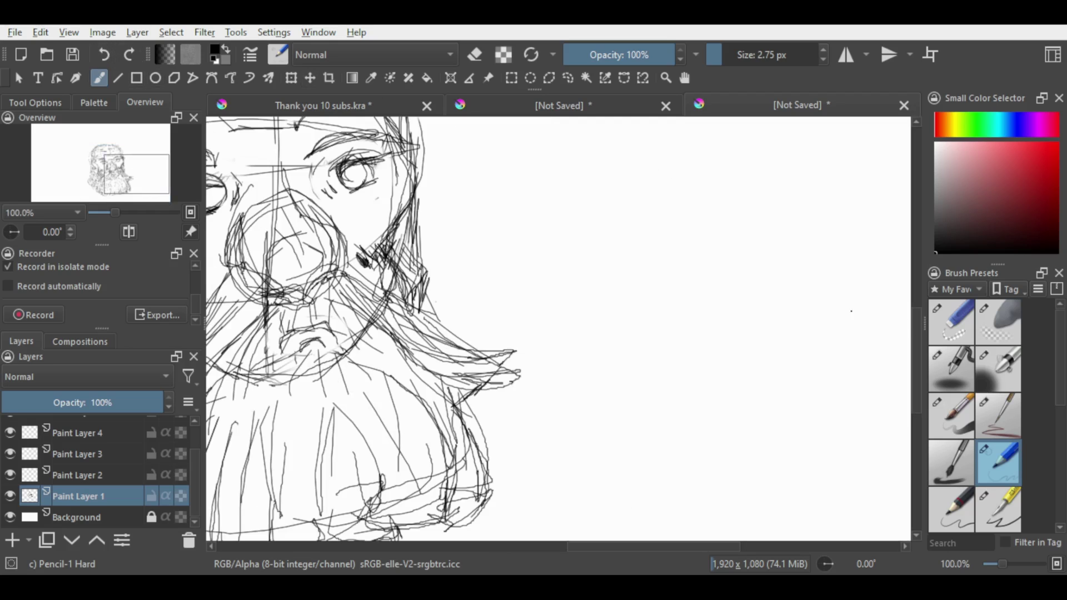
left_click_drag(608, 547, 552, 556)
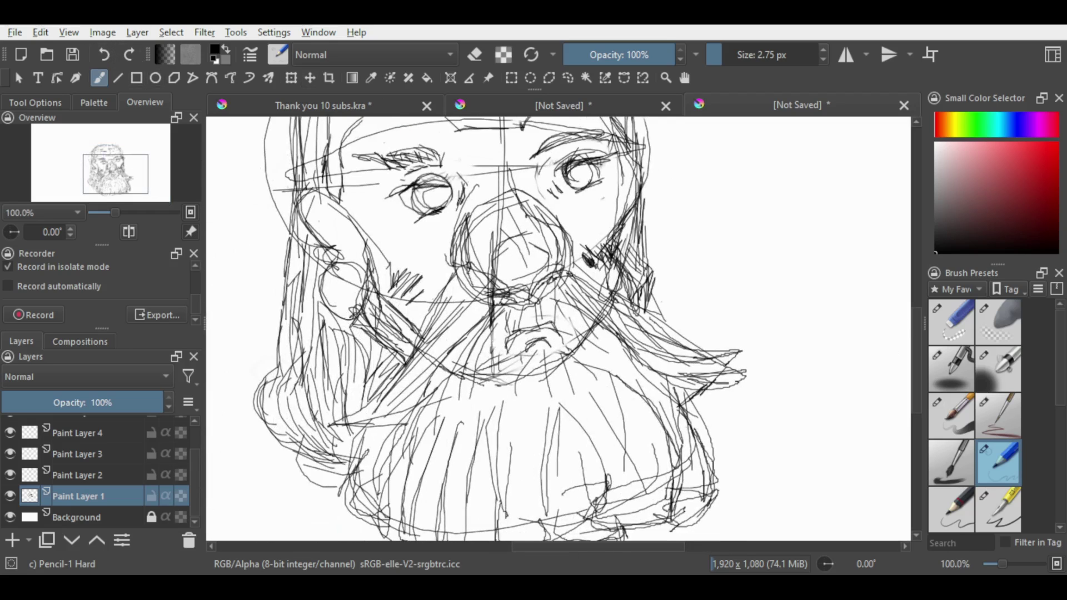
right_click(439, 284)
left_click(437, 176)
left_click_drag(587, 175, 578, 187)
left_click(998, 322)
left_click(729, 59)
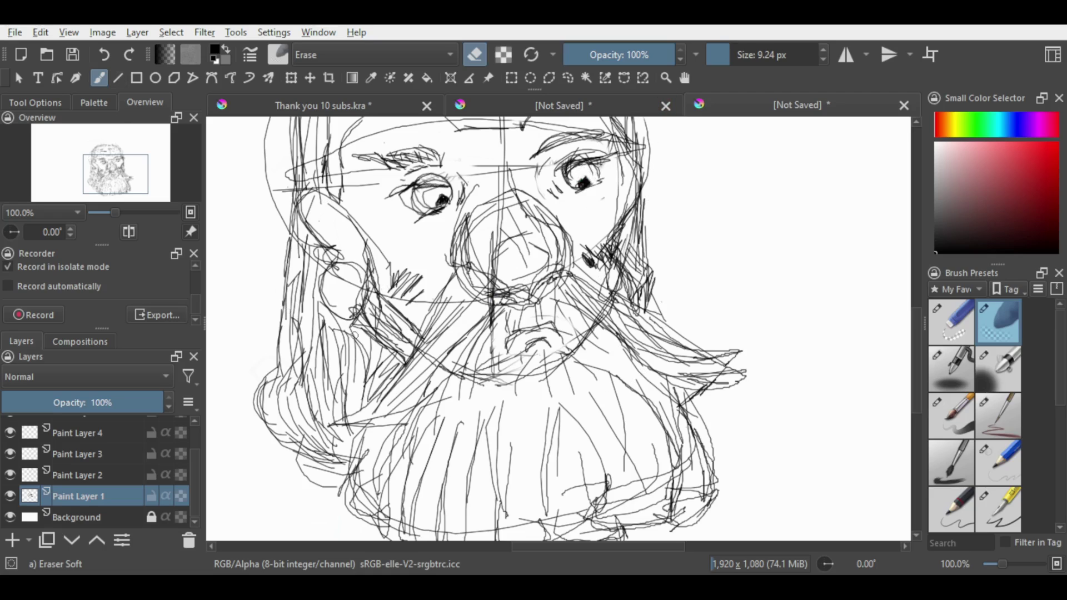
key("e")
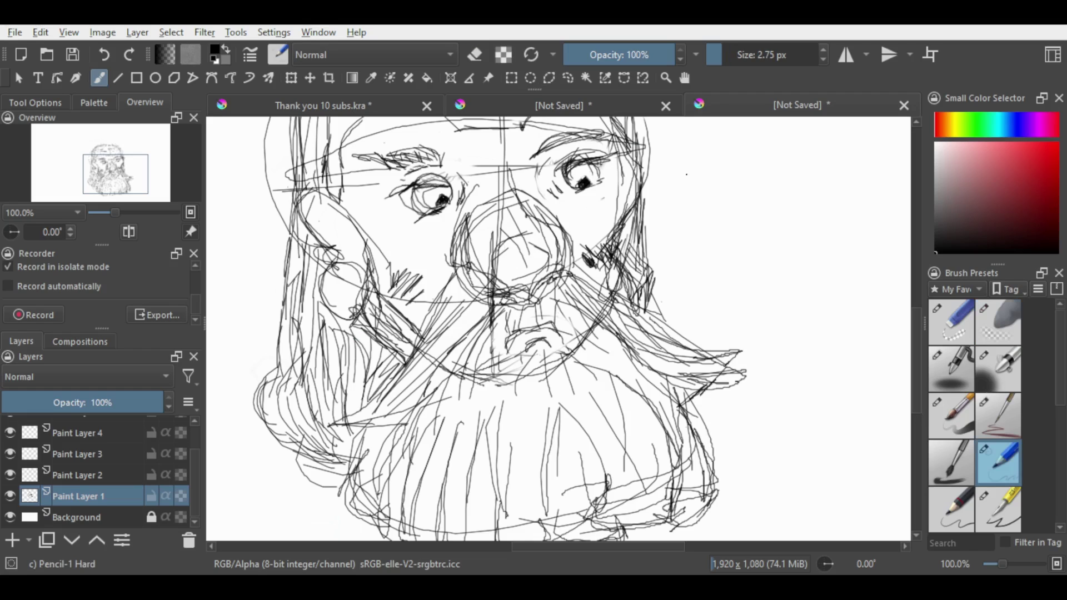
- Try hatching a band of diagonal strokes across both cheeks and the nose, and undo it
mouse_move(384, 252)
left_mouse_down()
mouse_move(439, 228)
mouse_move(639, 197)
left_mouse_up()
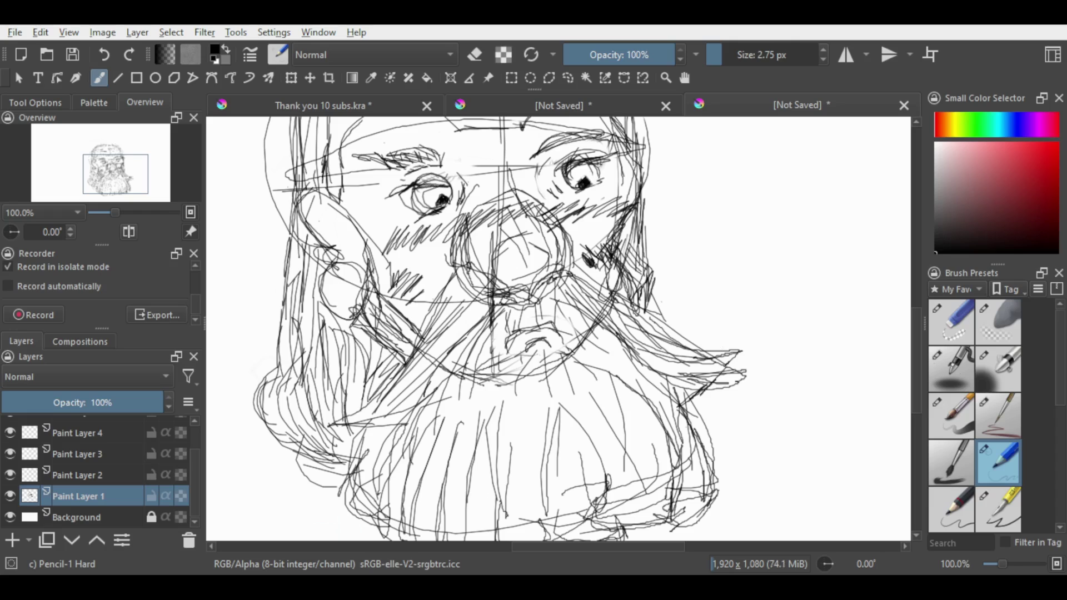
key("ctrl+z")
key("ctrl+z")
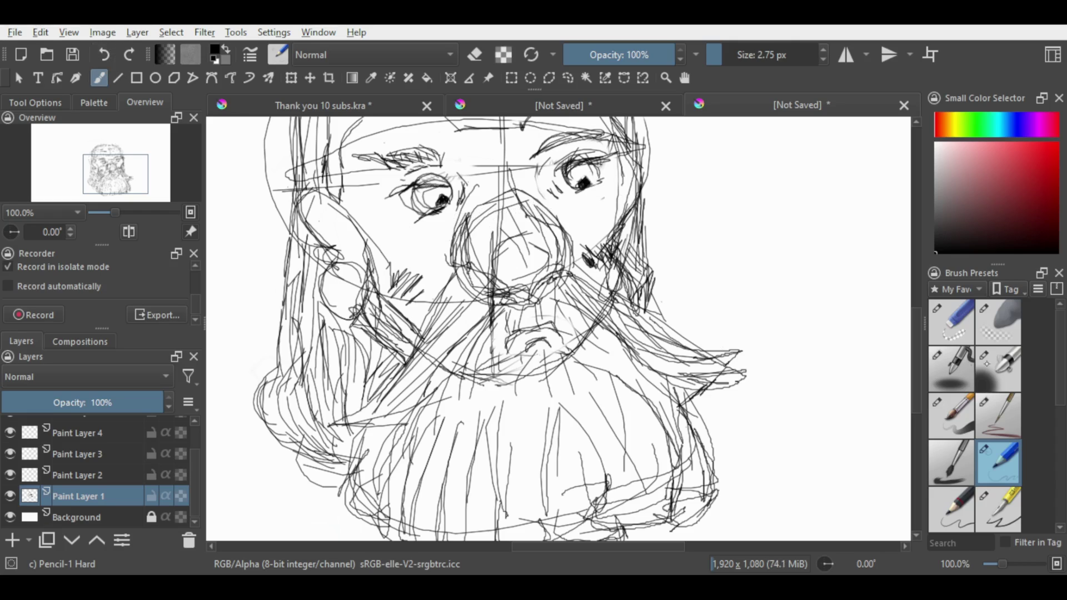
- Handwrite "Thank you" in pencil in the empty canvas area beside the bearded head
scroll(620, 263, "down", 4)
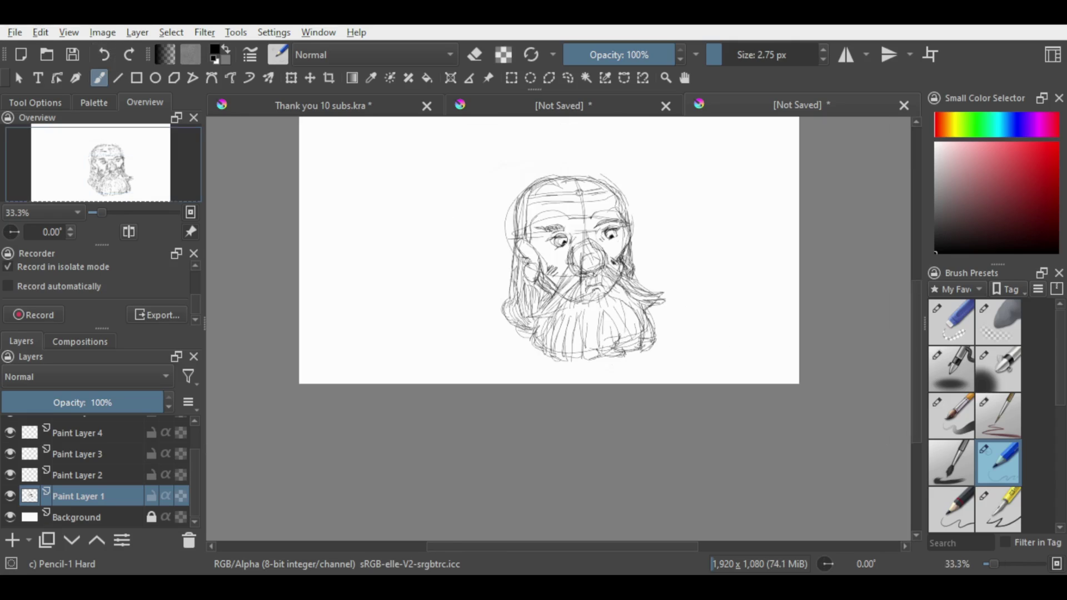
scroll(620, 263, "up", 1)
scroll(620, 263, "down", 1)
scroll(604, 320, "up", 2)
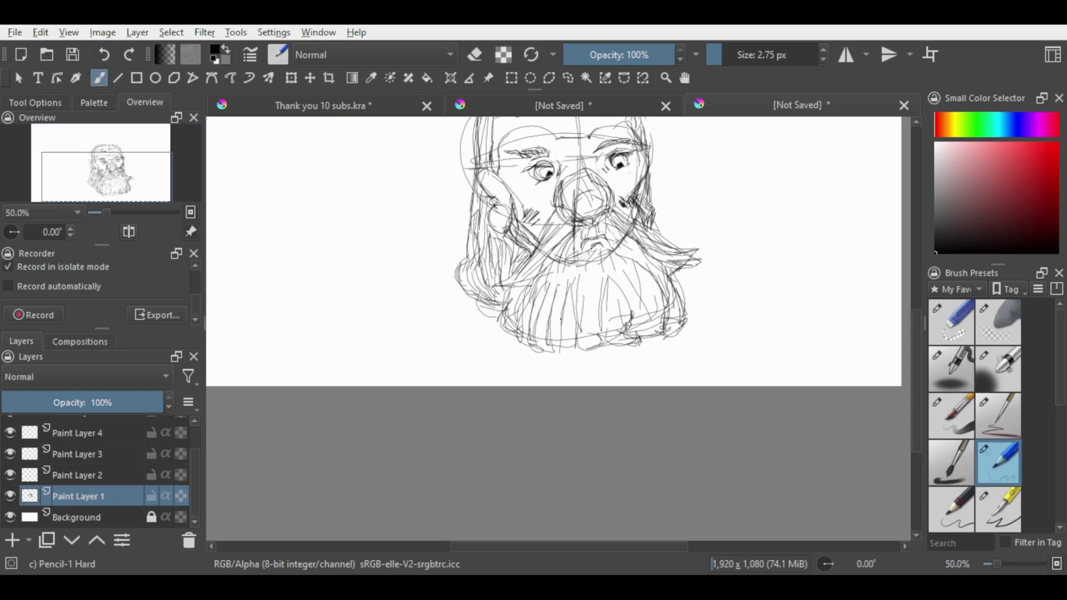
left_click_drag(918, 411, 917, 360)
left_click_drag(515, 546, 438, 543)
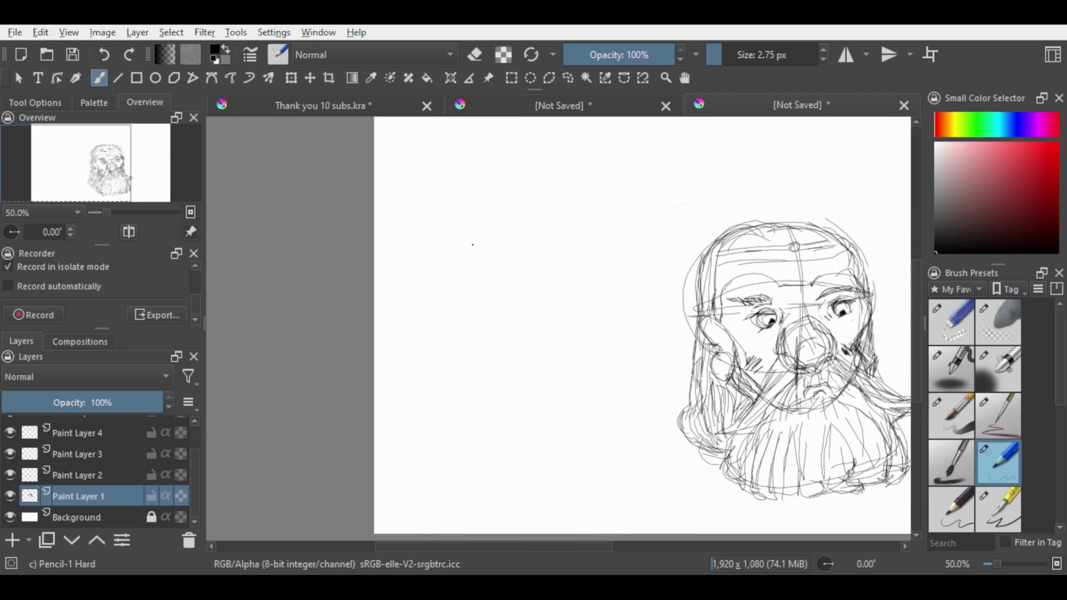
mouse_move(429, 265)
left_mouse_down()
mouse_move(503, 266)
mouse_move(551, 231)
mouse_move(541, 273)
mouse_move(578, 254)
mouse_move(627, 283)
mouse_move(647, 261)
mouse_move(686, 290)
left_mouse_up()
left_click_drag(404, 229, 508, 210)
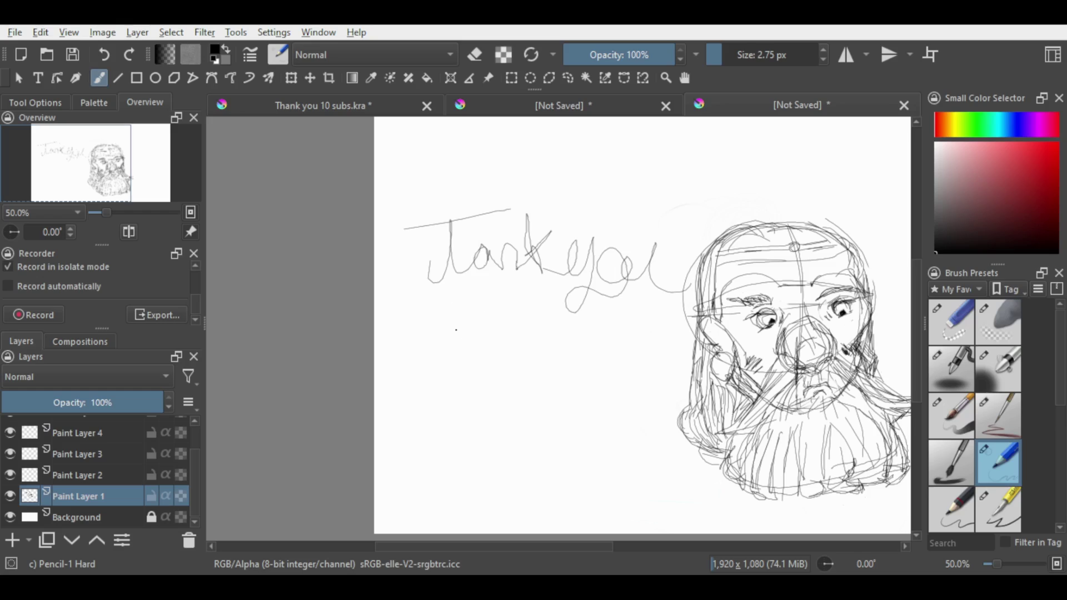
- Handwrite "10 subs!" below the "Thank you" lettering
left_click_drag(451, 303, 455, 353)
left_click_drag(491, 321, 492, 323)
mouse_move(478, 330)
left_mouse_down()
mouse_move(496, 325)
mouse_move(530, 354)
left_mouse_up()
mouse_move(563, 332)
left_mouse_down()
mouse_move(599, 351)
mouse_move(640, 322)
mouse_move(652, 334)
left_mouse_up()
left_click(655, 359)
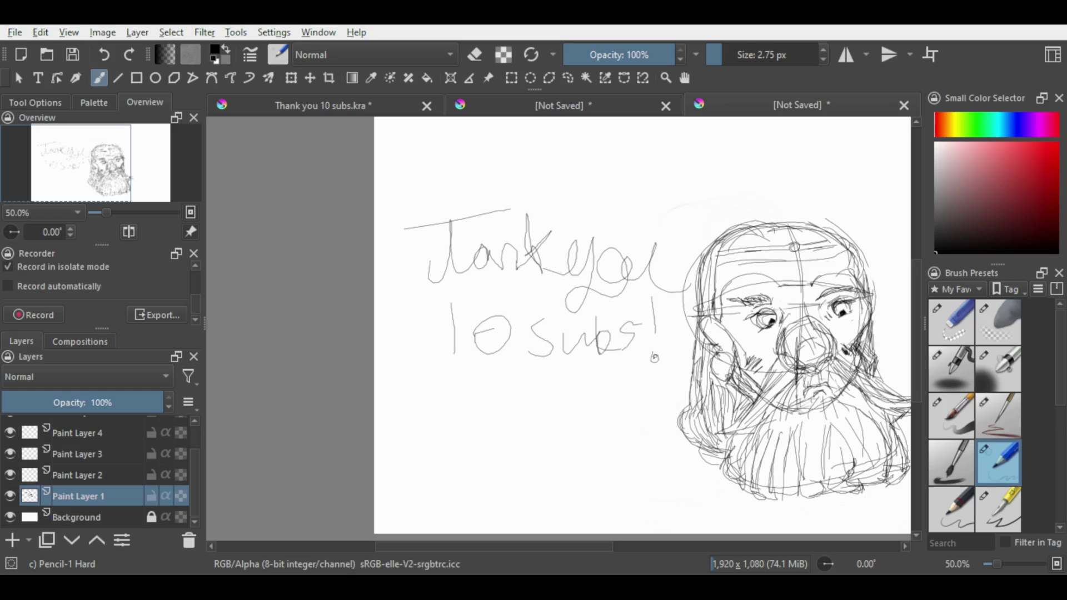
- Choose a dark red foreground colour for the pencil
key("minus")
left_click(1053, 176)
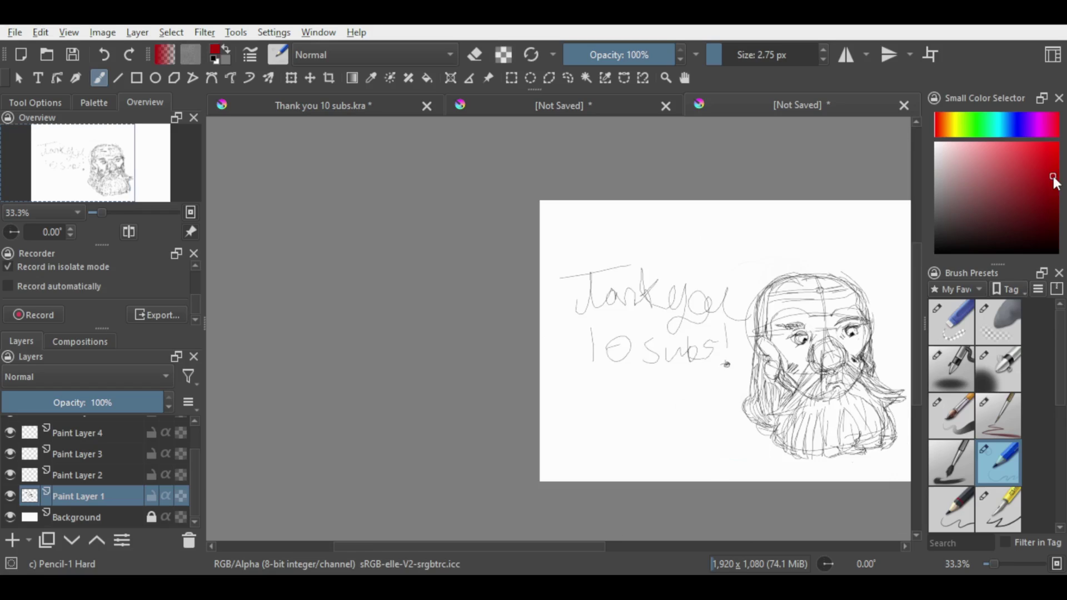